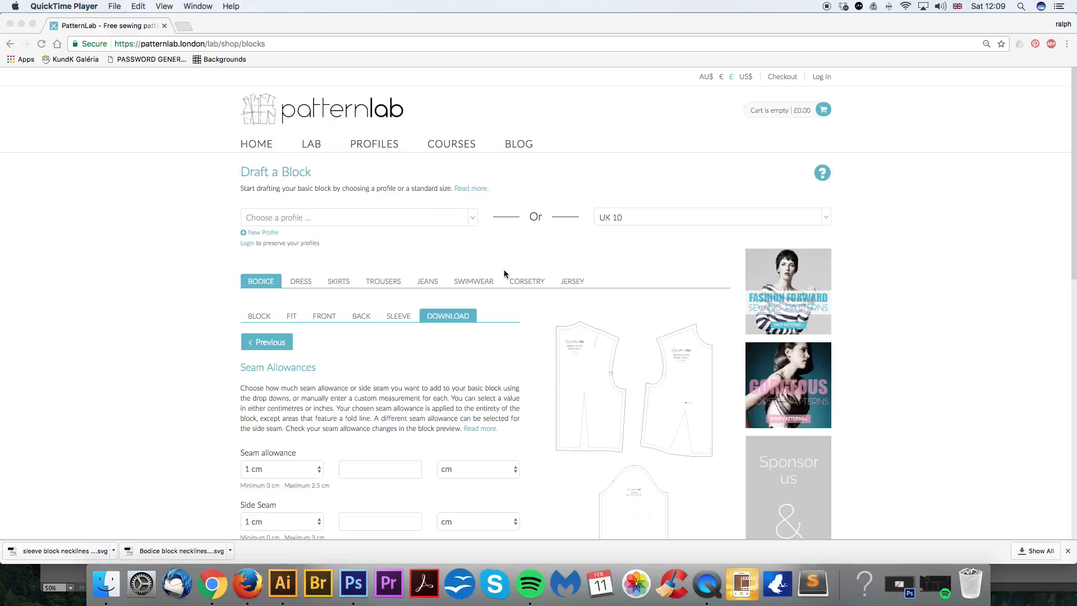
Step: Review the bodice block choice in the block drafter and choose the Close fit
{"action": "scroll", "coordinate": [503, 270], "scroll_direction": "down", "scroll_amount": 3}
{"action": "scroll", "coordinate": [503, 270], "scroll_direction": "up", "scroll_amount": 3}
{"action": "scroll", "coordinate": [333, 351], "scroll_direction": "down", "scroll_amount": 2}
{"action": "left_click", "coordinate": [259, 250]}
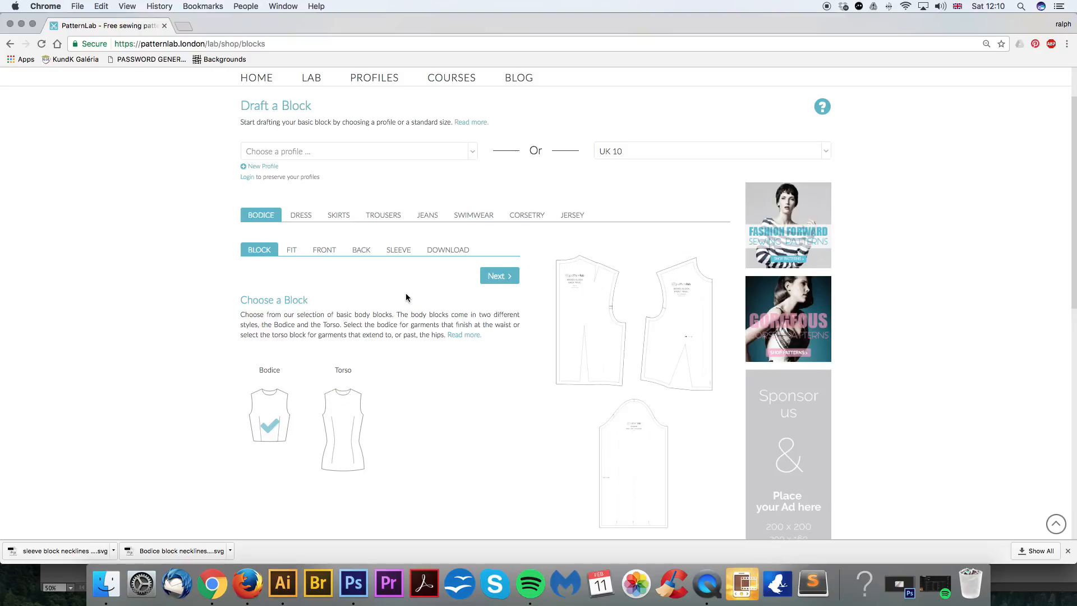
{"action": "left_click", "coordinate": [290, 251]}
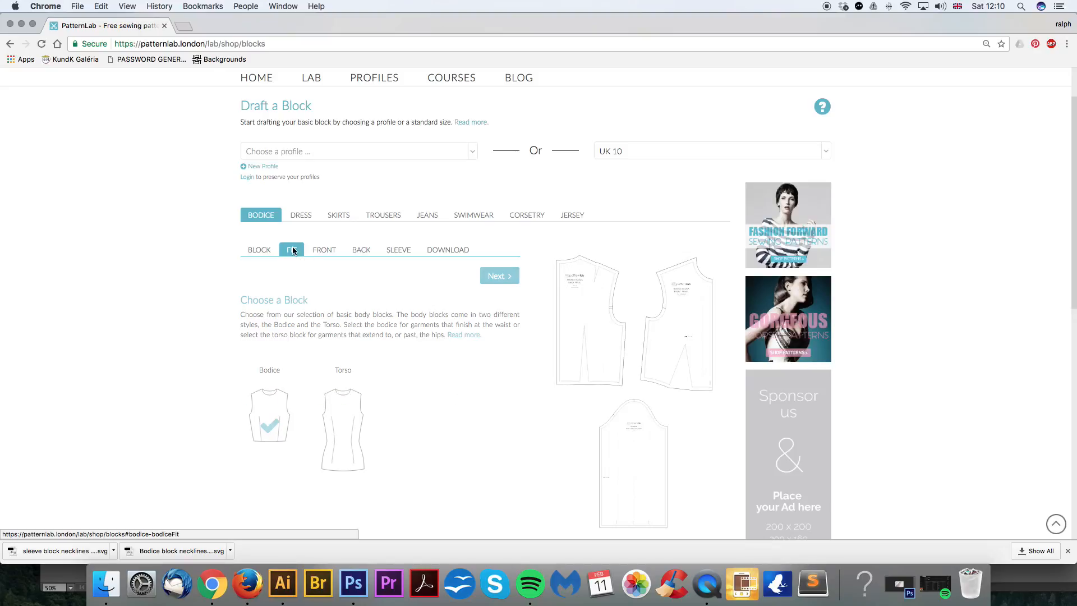
{"action": "left_click", "coordinate": [273, 416]}
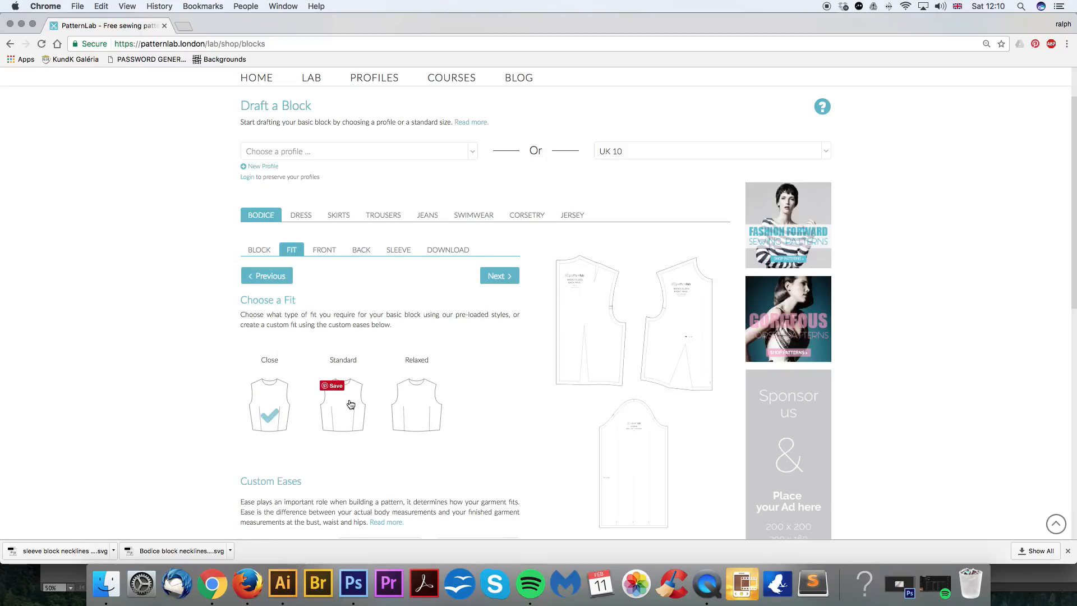
Step: Examine the centre front seam options and the dart styles offered for the bodice front
{"action": "left_click", "coordinate": [325, 249]}
{"action": "scroll", "coordinate": [325, 378], "scroll_direction": "down", "scroll_amount": 2}
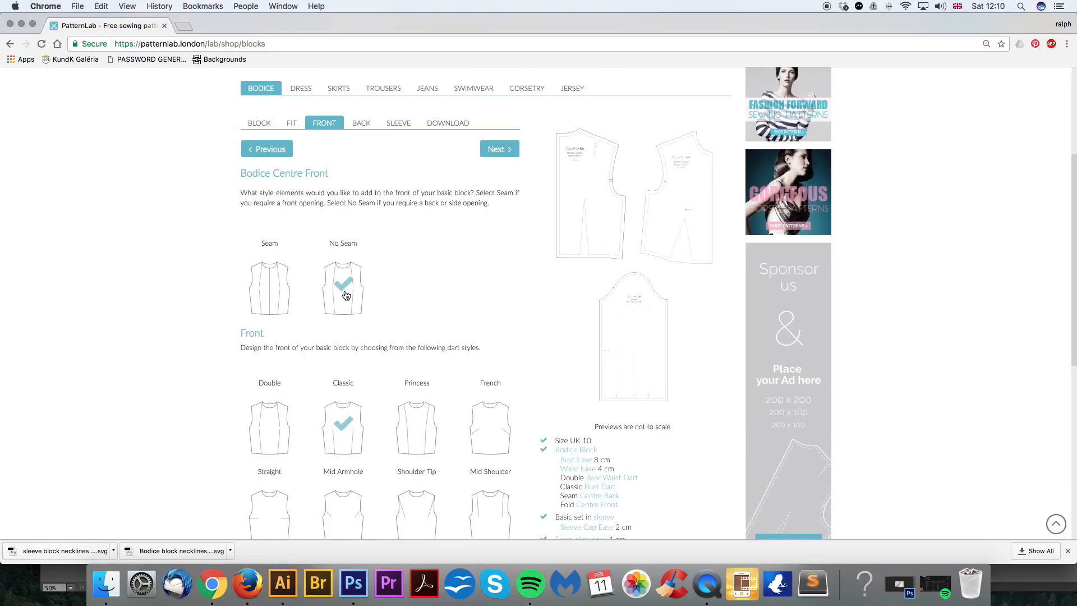
{"action": "scroll", "coordinate": [353, 308], "scroll_direction": "down", "scroll_amount": 2}
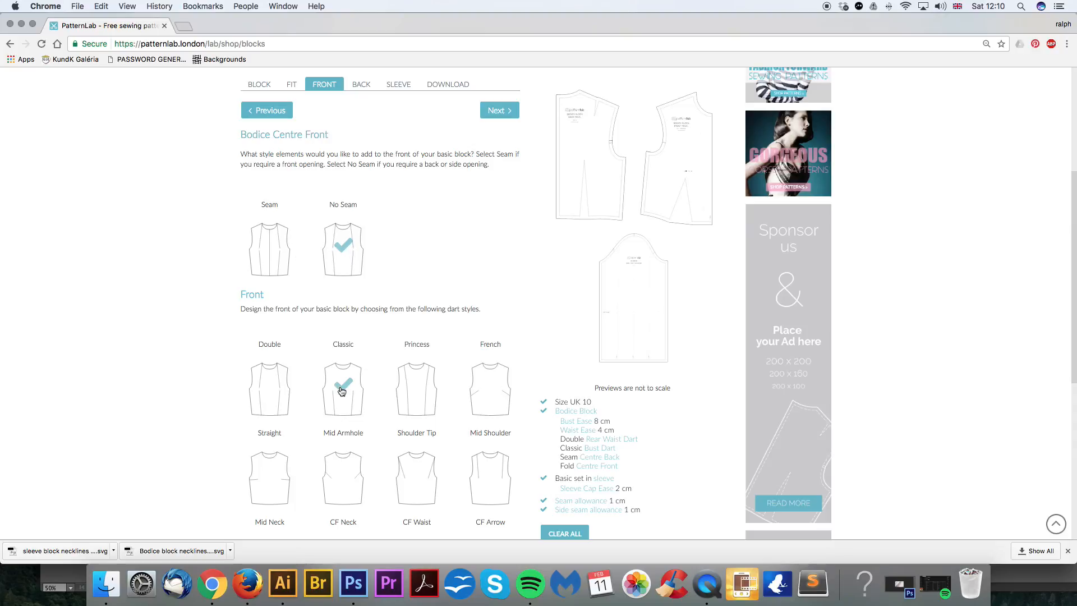
{"action": "scroll", "coordinate": [359, 365], "scroll_direction": "down", "scroll_amount": 4}
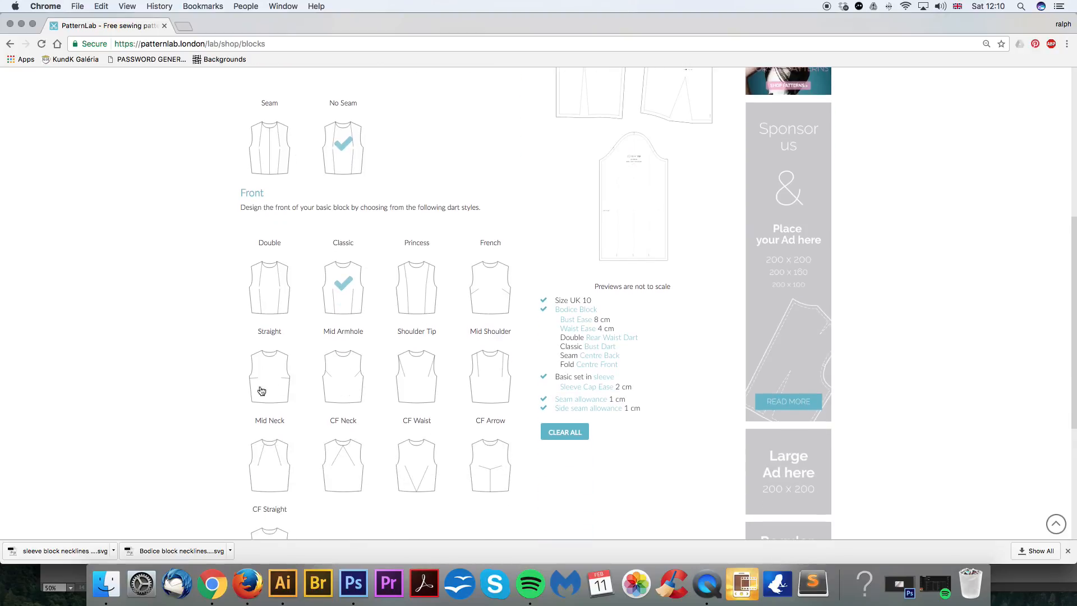
{"action": "scroll", "coordinate": [262, 393], "scroll_direction": "down", "scroll_amount": 1}
{"action": "scroll", "coordinate": [262, 393], "scroll_direction": "up", "scroll_amount": 1}
{"action": "scroll", "coordinate": [317, 391], "scroll_direction": "down", "scroll_amount": 2}
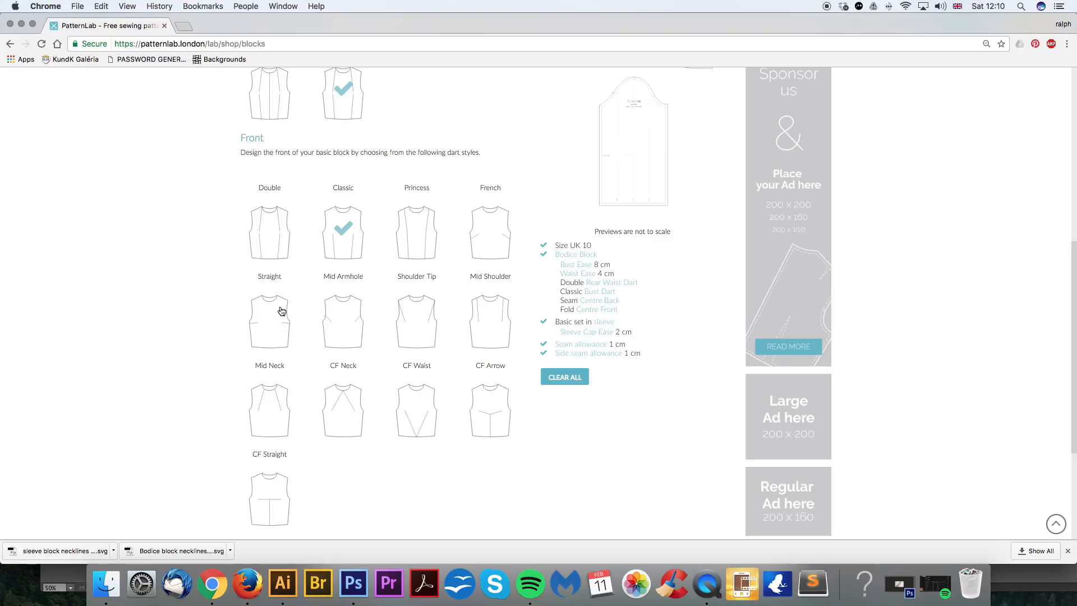
{"action": "scroll", "coordinate": [326, 280], "scroll_direction": "down", "scroll_amount": 2}
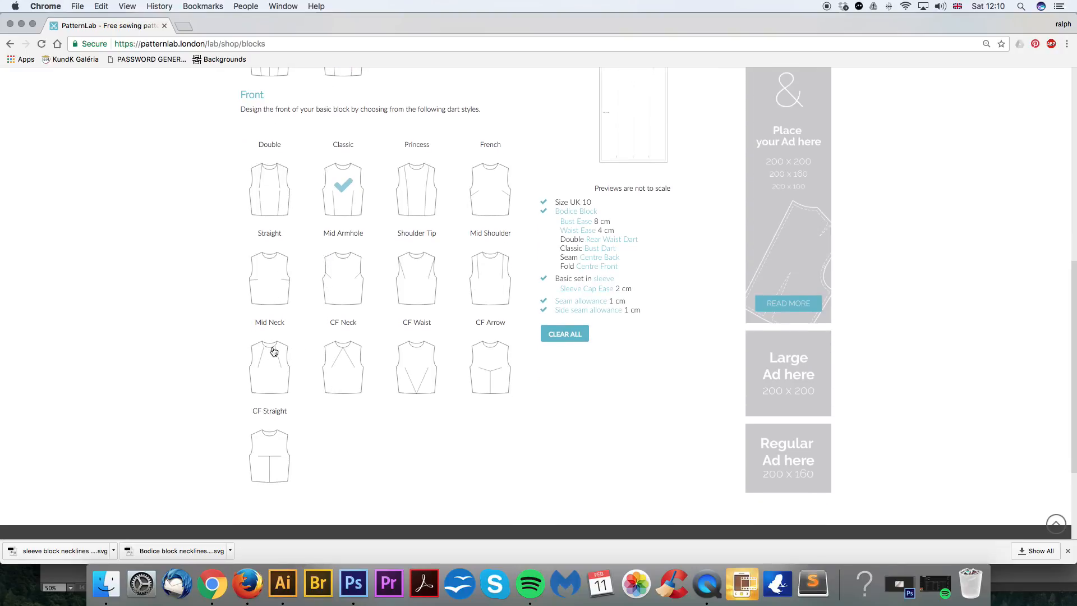
{"action": "scroll", "coordinate": [273, 351], "scroll_direction": "up", "scroll_amount": 10}
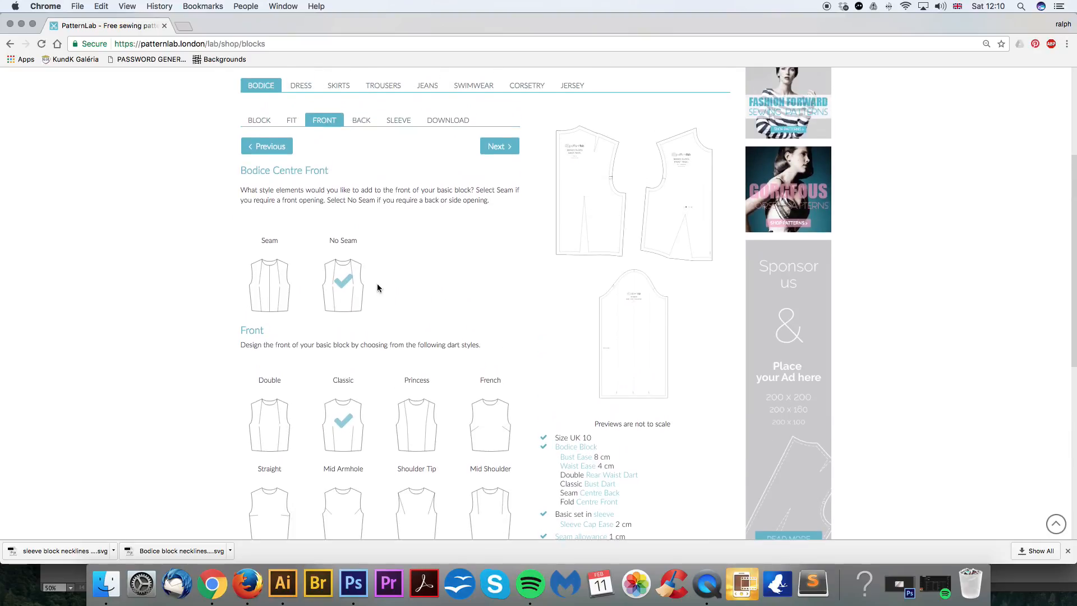
Step: Examine the centre back seam options and the dart styles offered for the bodice back
{"action": "left_click", "coordinate": [361, 120]}
{"action": "scroll", "coordinate": [392, 291], "scroll_direction": "down", "scroll_amount": 2}
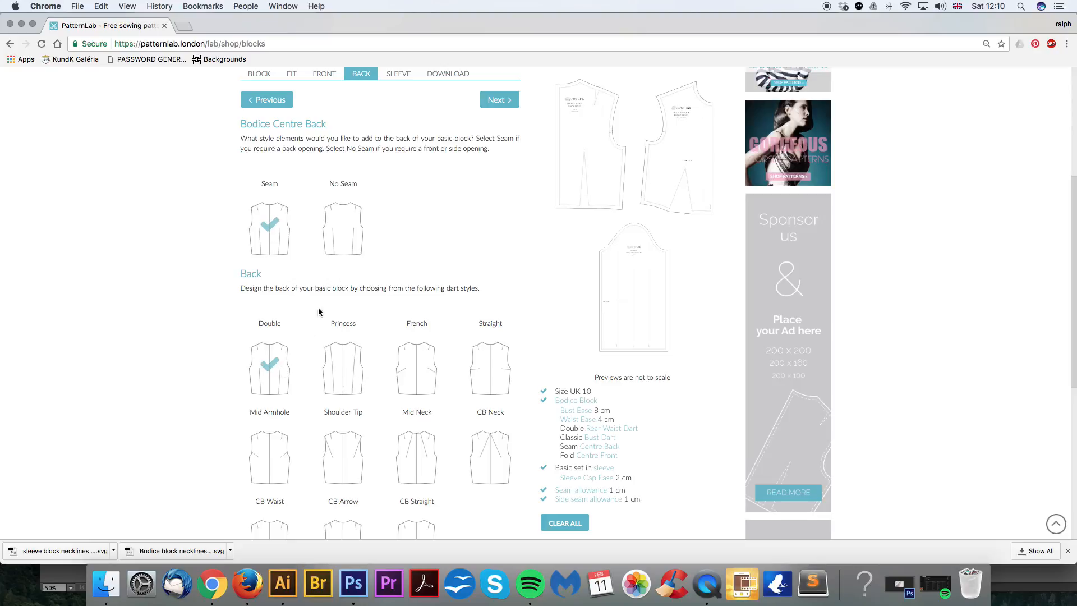
{"action": "scroll", "coordinate": [337, 286], "scroll_direction": "down", "scroll_amount": 2}
{"action": "scroll", "coordinate": [352, 257], "scroll_direction": "up", "scroll_amount": 4}
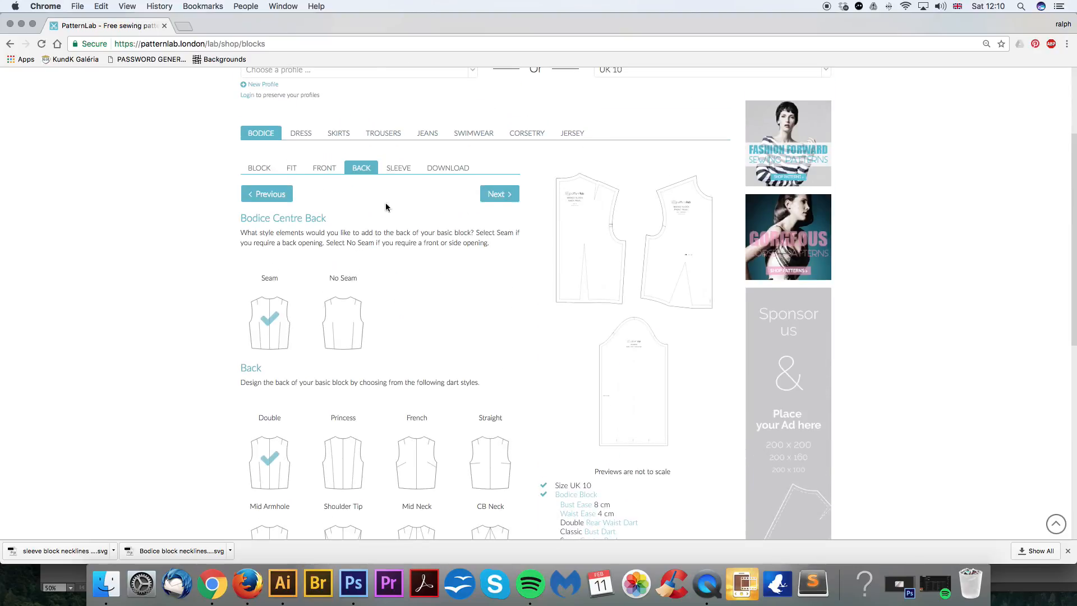
Step: Examine the seam allowance and download options, including the save dialog for the Bodice Block ePattern, and cancel the save
{"action": "left_click", "coordinate": [459, 168]}
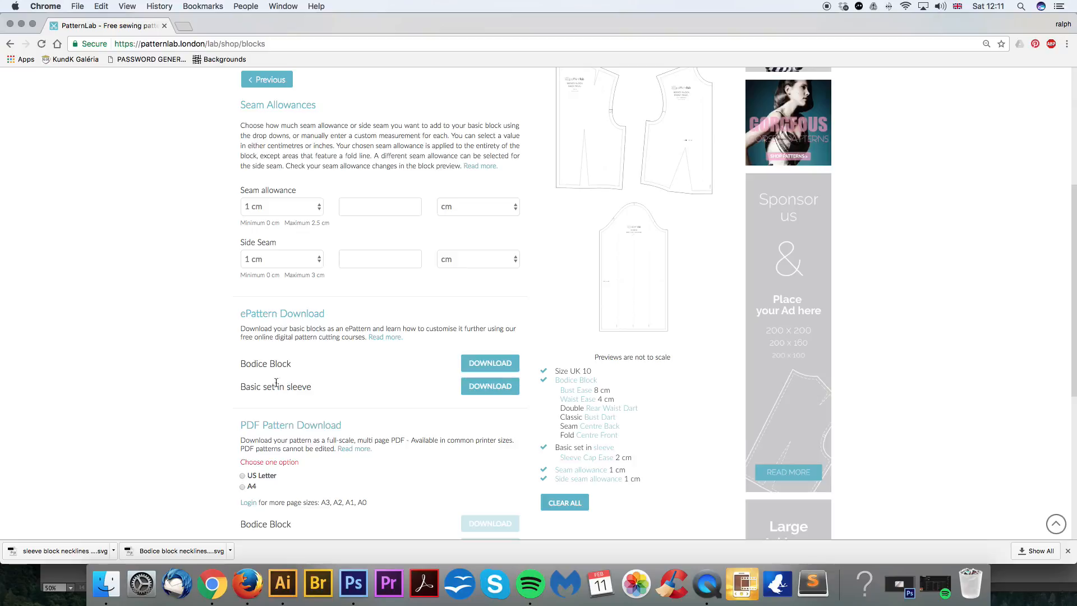
{"action": "scroll", "coordinate": [340, 332], "scroll_direction": "up", "scroll_amount": 5}
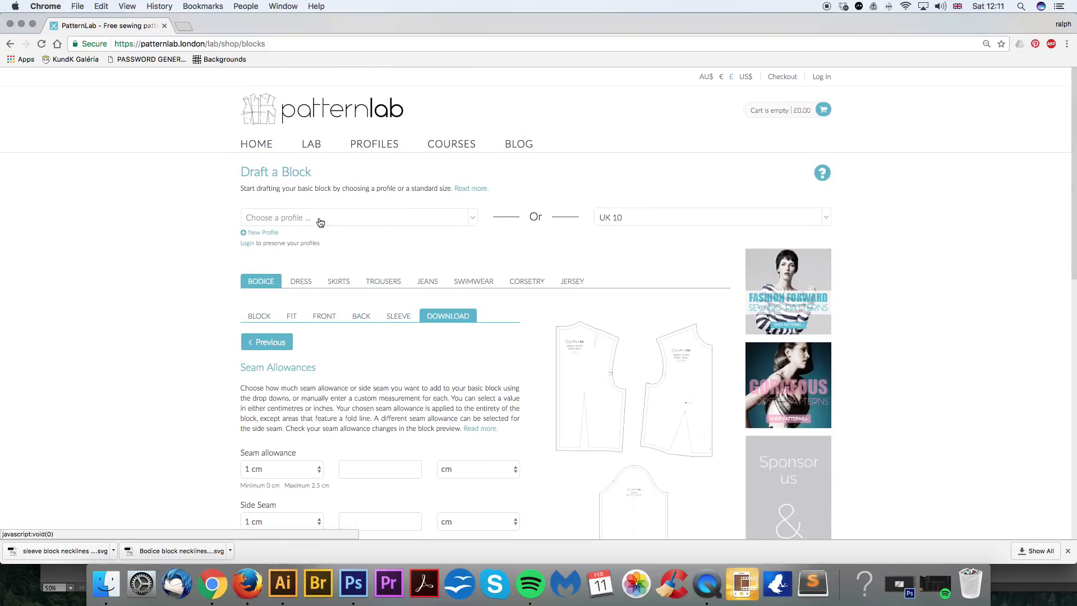
{"action": "scroll", "coordinate": [339, 290], "scroll_direction": "down", "scroll_amount": 6}
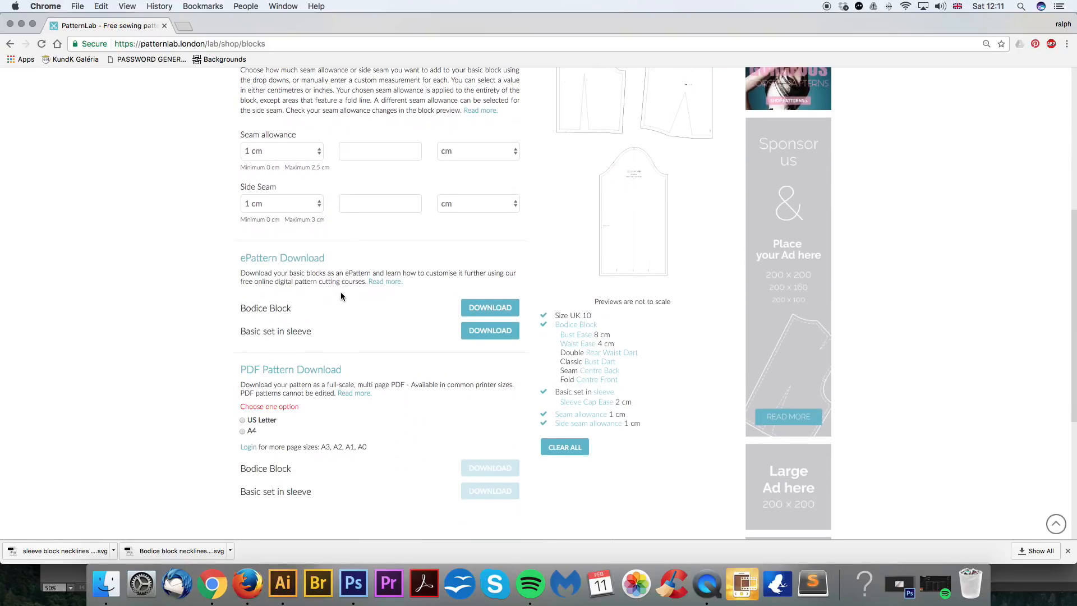
{"action": "left_click", "coordinate": [474, 295]}
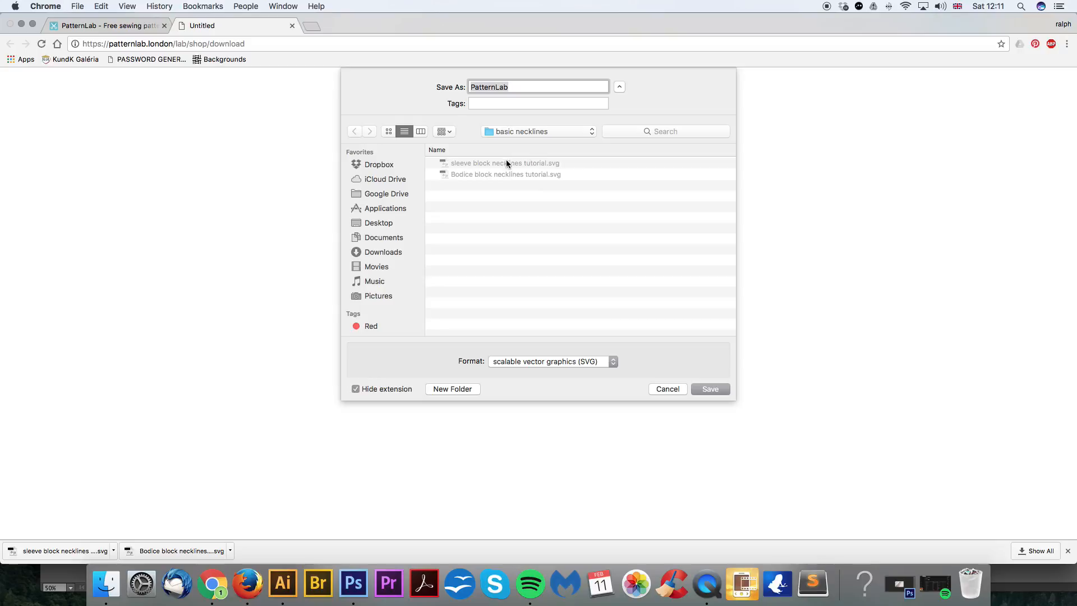
{"action": "left_click", "coordinate": [666, 389]}
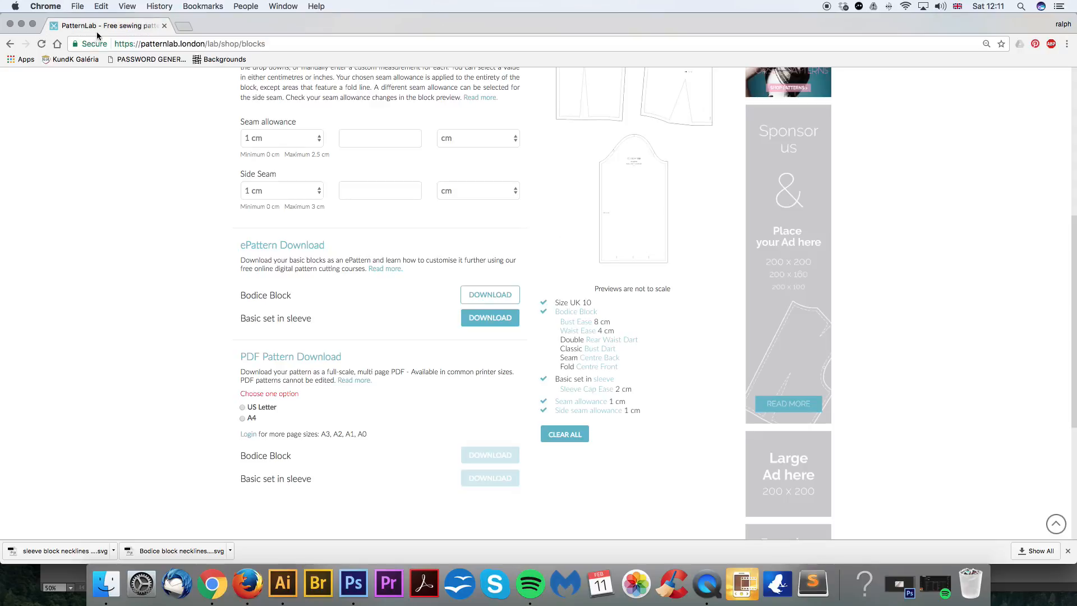
Step: Switch to Illustrator with the bodice block file and check the anchor point where the front panel's shoulder meets the neckline
{"action": "left_click", "coordinate": [22, 25]}
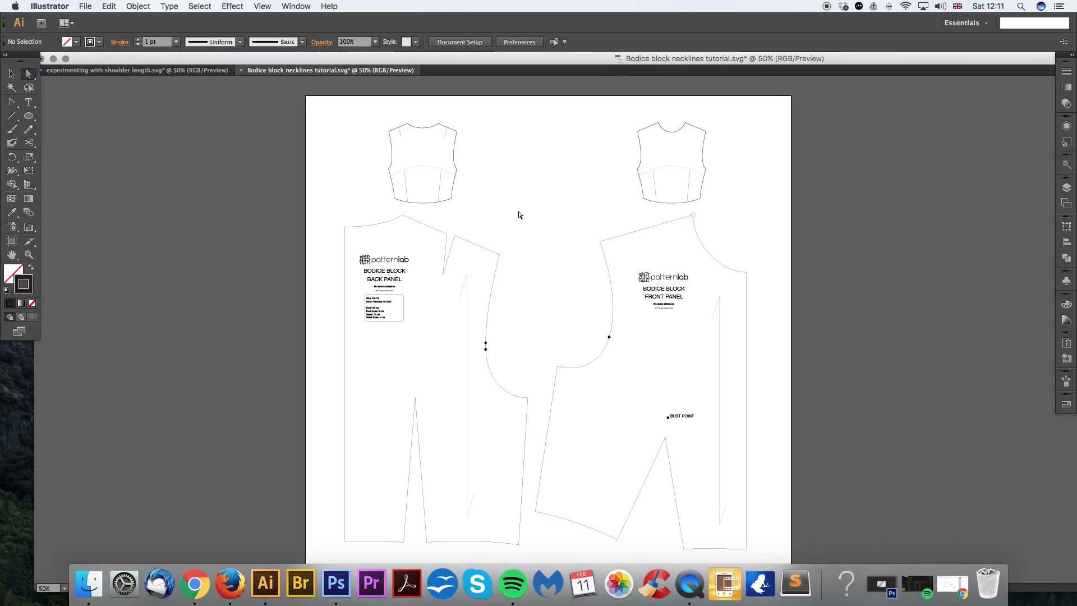
{"action": "left_click", "coordinate": [693, 216]}
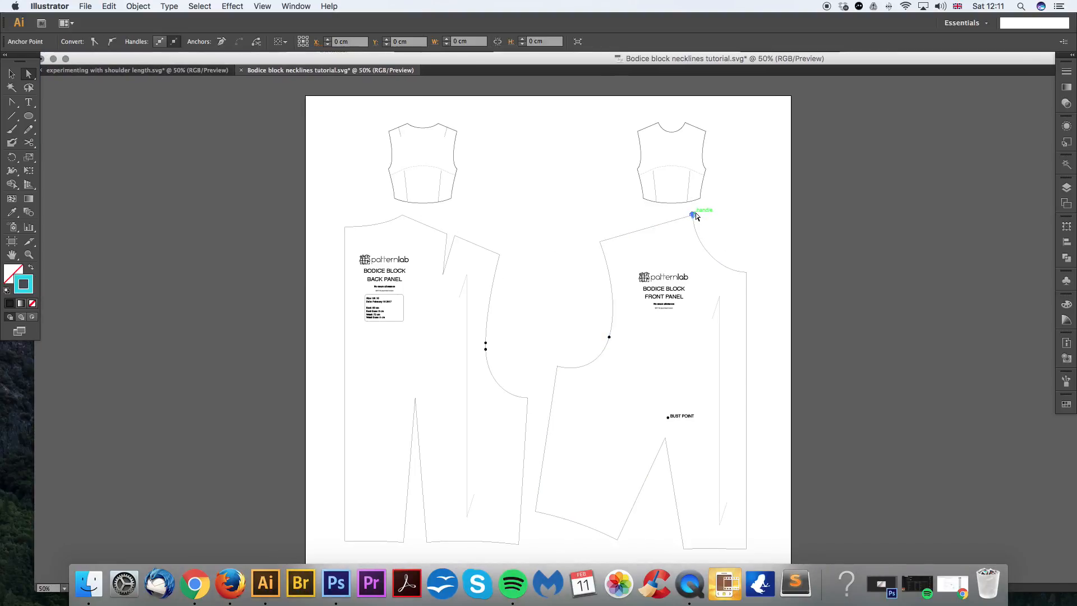
{"action": "left_click", "coordinate": [696, 217]}
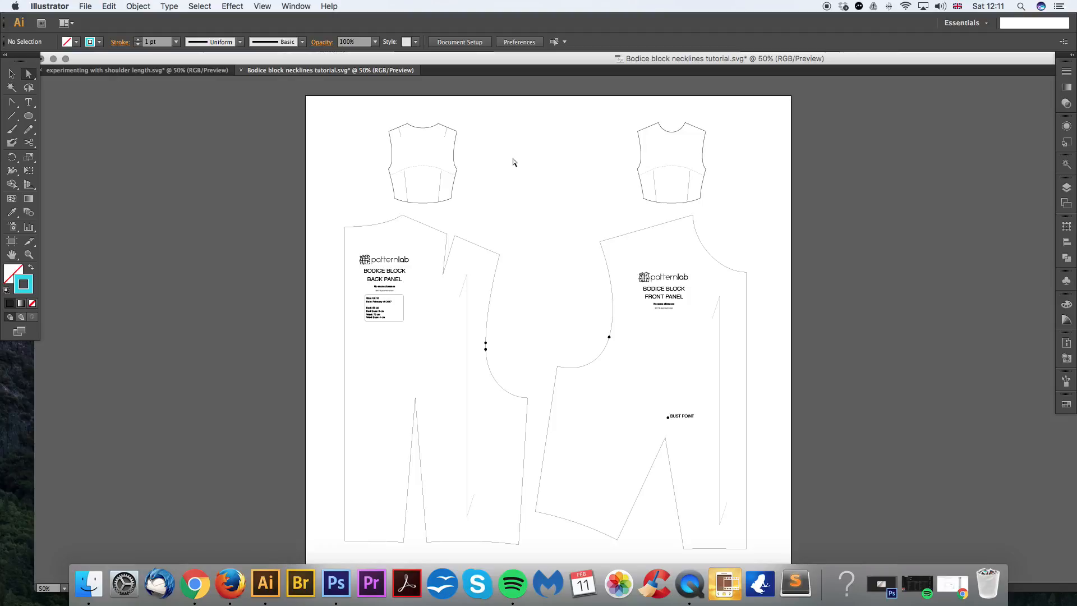
Step: Move the small back bodice sketch horizontally so it sits beside the small front bodice sketch
{"action": "left_click_drag", "start_coordinate": [512, 162], "coordinate": [516, 212]}
{"action": "key", "text": "super+plus"}
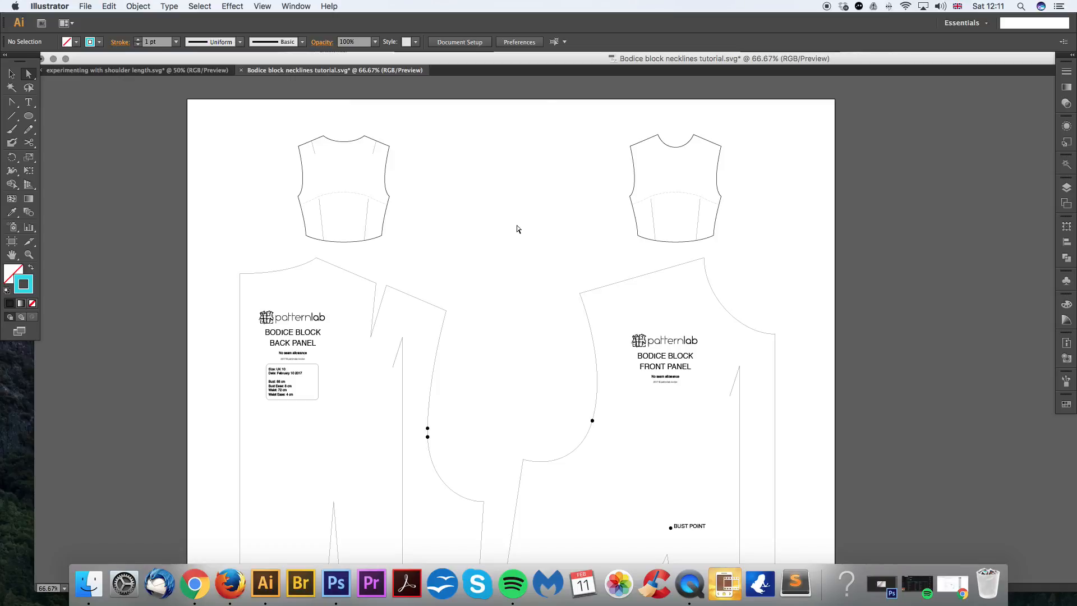
{"action": "left_click_drag", "start_coordinate": [644, 207], "coordinate": [570, 241]}
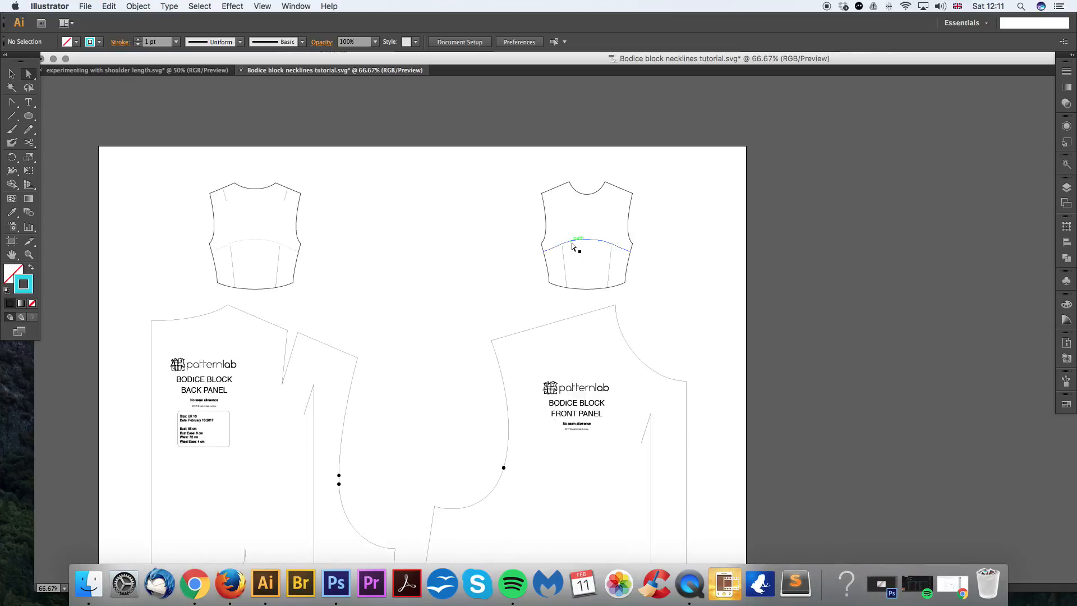
{"action": "left_click", "coordinate": [572, 246], "text": "super"}
{"action": "left_click_drag", "start_coordinate": [429, 219], "coordinate": [619, 270]}
{"action": "key", "text": "v"}
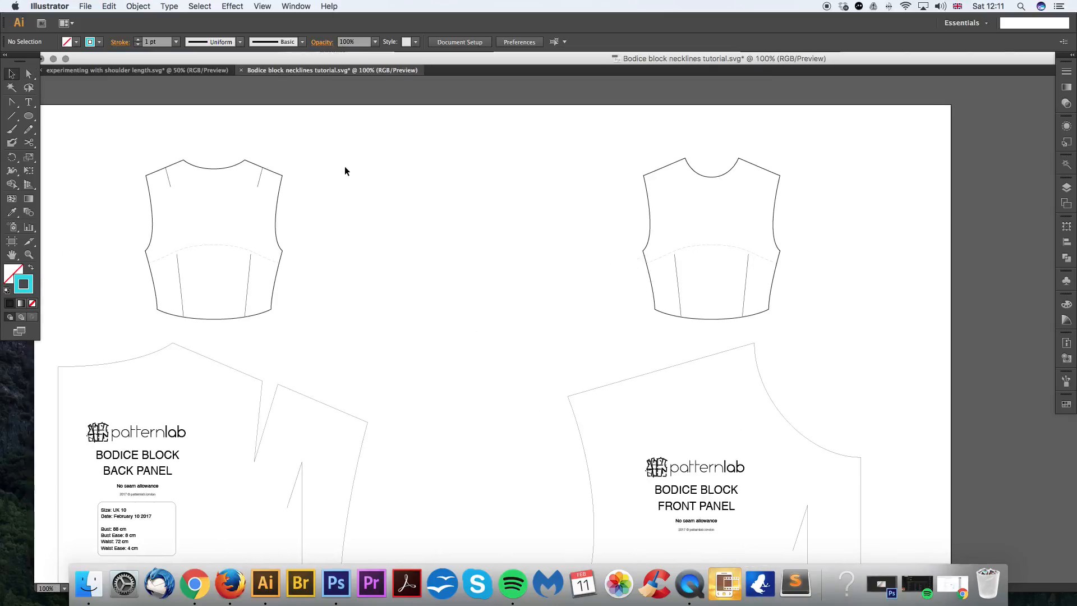
{"action": "left_click_drag", "start_coordinate": [335, 162], "coordinate": [112, 322]}
{"action": "left_click_drag", "start_coordinate": [193, 256], "coordinate": [519, 256]}
{"action": "left_click_drag", "start_coordinate": [582, 276], "coordinate": [388, 275]}
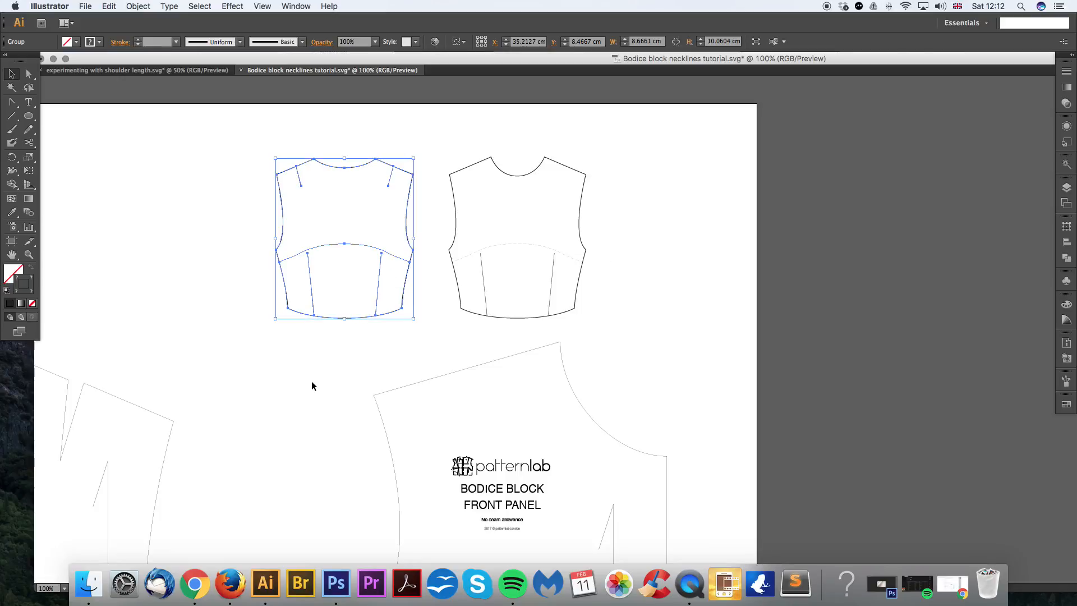
Step: Inspect the back and front bodice sketches side by side at close range and deselect the back sketch
{"action": "left_click_drag", "start_coordinate": [288, 404], "coordinate": [512, 351]}
{"action": "key", "text": "super+minus"}
{"action": "key", "text": "super+minus"}
{"action": "key", "text": "super+minus"}
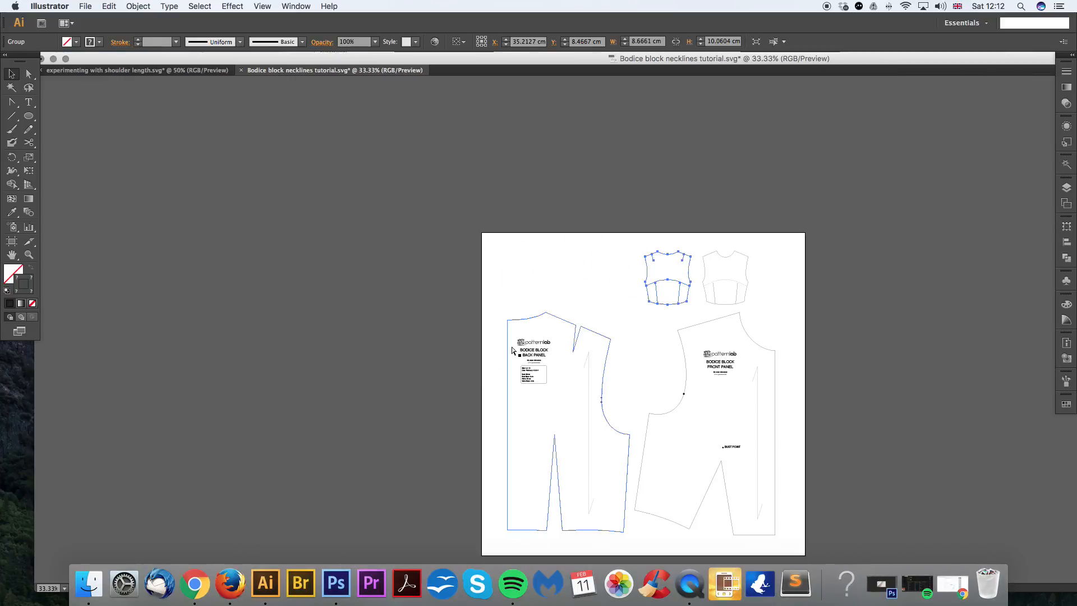
{"action": "key", "text": "super+equal"}
{"action": "key", "text": "super+equal"}
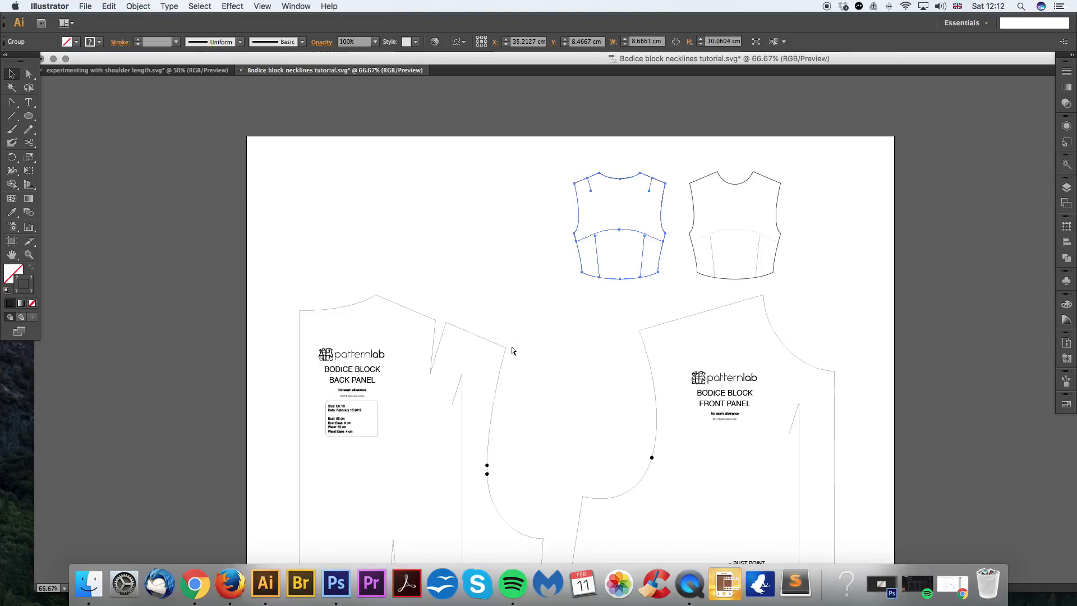
{"action": "key", "text": "super+equal"}
{"action": "key", "text": "super+equal"}
{"action": "key", "text": "super+equal"}
{"action": "key", "text": "super+minus"}
{"action": "key", "text": "super+minus"}
{"action": "key", "text": "super+minus"}
{"action": "key", "text": "super+minus"}
{"action": "key", "text": "super+equal"}
{"action": "key", "text": "super+equal"}
{"action": "key", "text": "super+equal"}
{"action": "key", "text": "super+equal"}
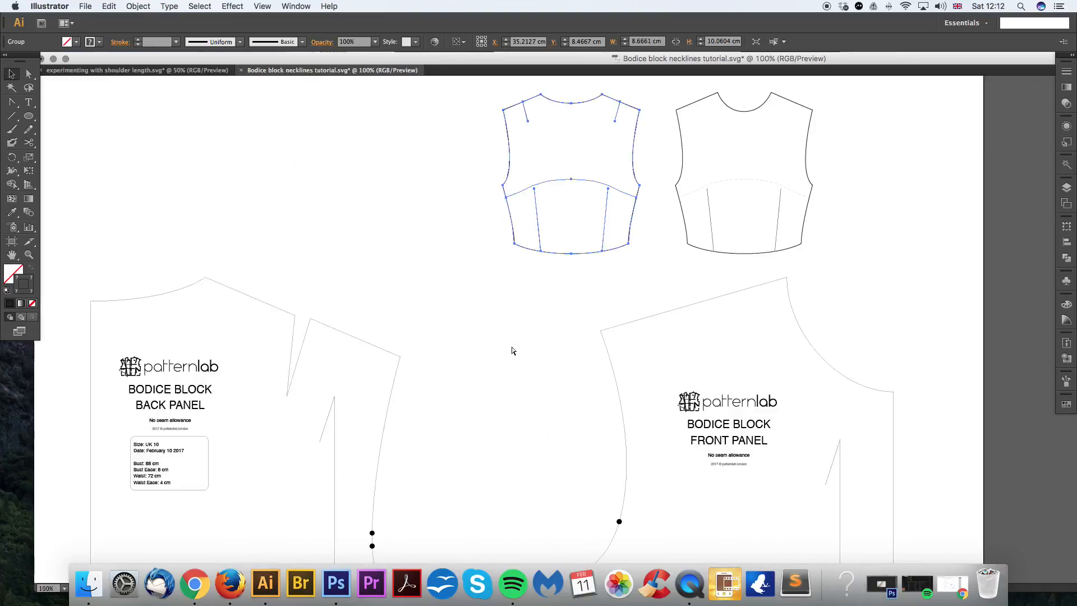
{"action": "key", "text": "super+minus"}
{"action": "key", "text": "super+minus"}
{"action": "key", "text": "super+minus"}
{"action": "left_click_drag", "start_coordinate": [704, 281], "coordinate": [574, 338]}
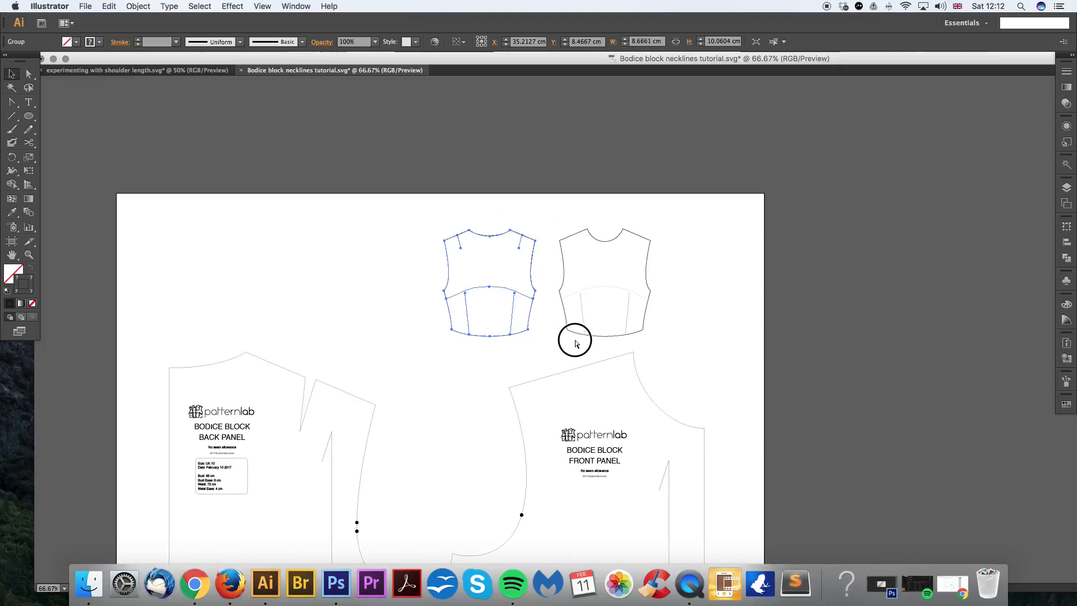
{"action": "key", "text": "super+equal"}
{"action": "key", "text": "super+equal"}
{"action": "left_click_drag", "start_coordinate": [400, 359], "coordinate": [507, 399]}
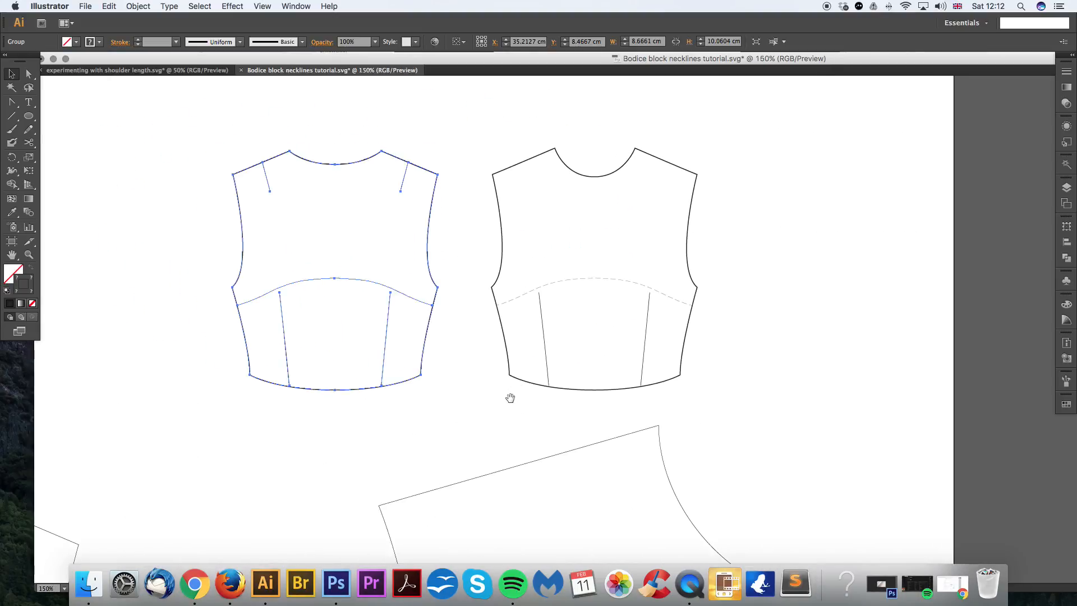
{"action": "left_click_drag", "start_coordinate": [490, 308], "coordinate": [521, 320]}
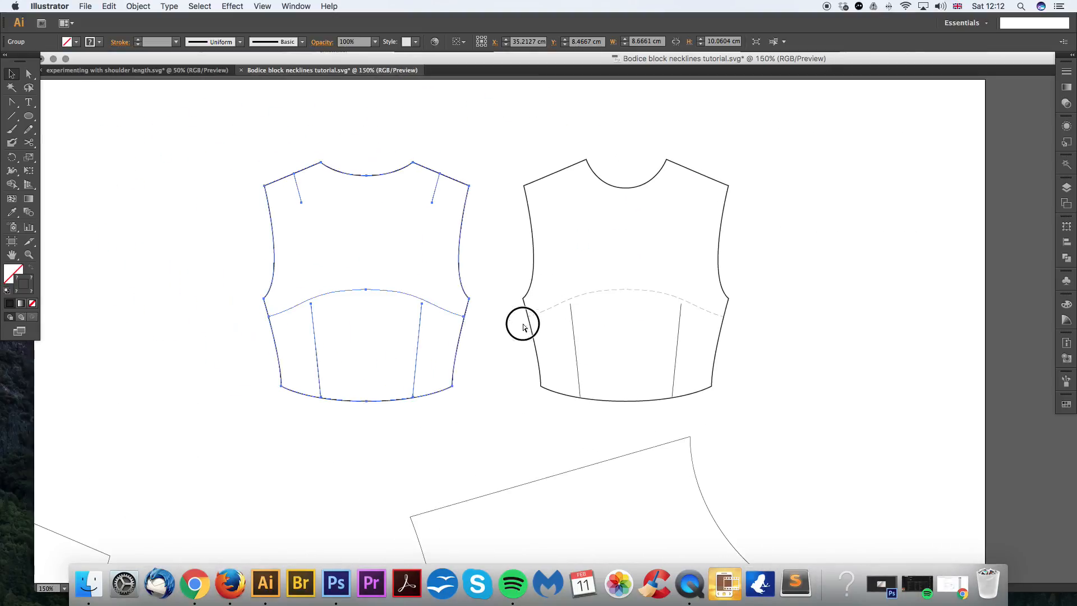
{"action": "left_click", "coordinate": [502, 249]}
{"action": "scroll", "coordinate": [497, 233], "scroll_direction": "up", "scroll_amount": 3}
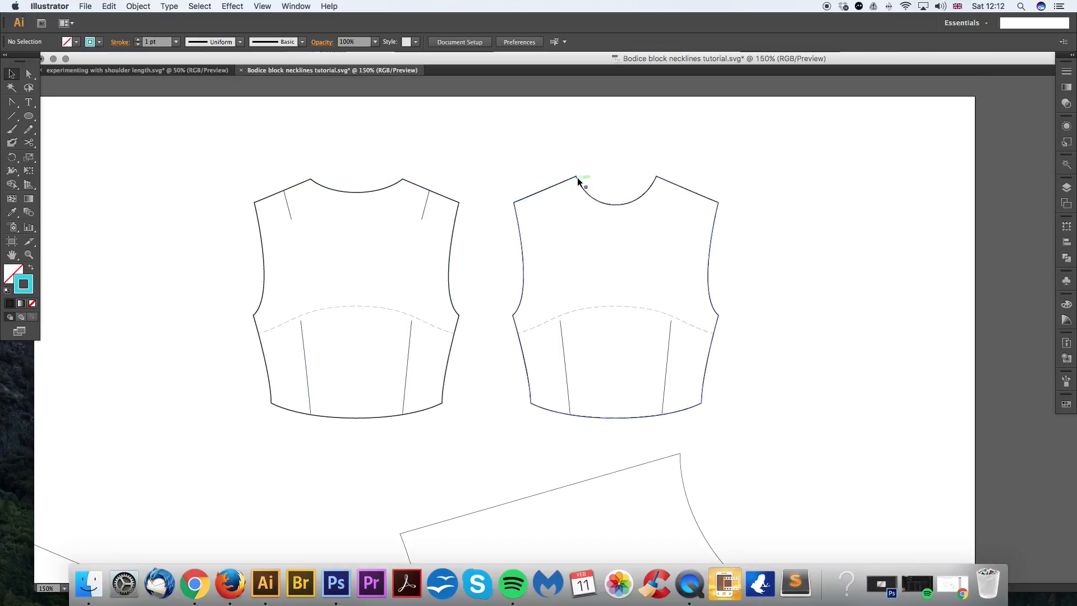
Step: Add a "4cm" text label and place it just above the left-hand shoulder line of the front bodice sketch
{"action": "key", "text": "backslash"}
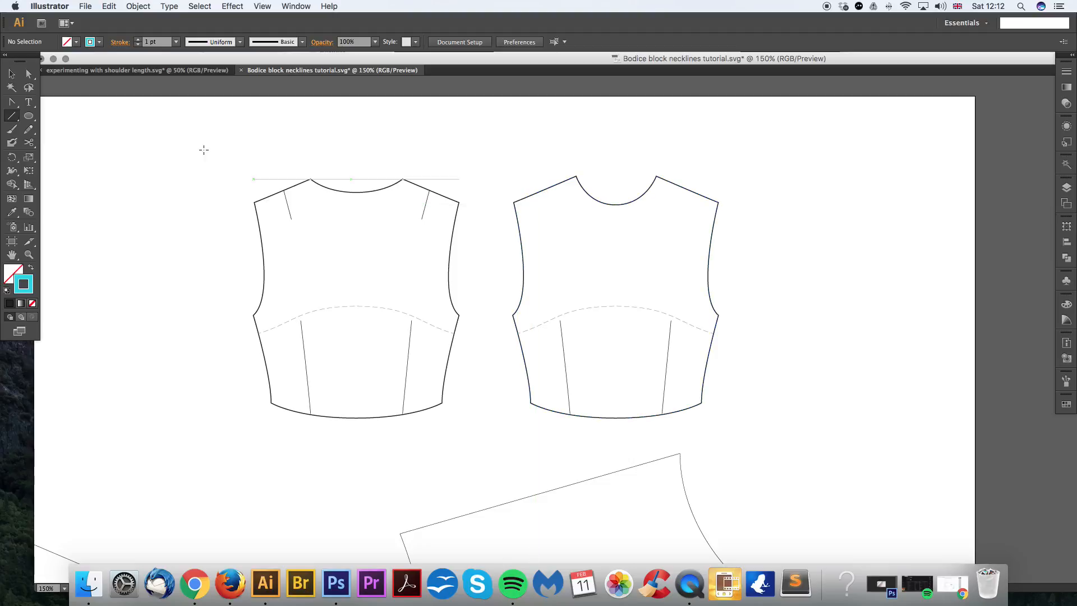
{"action": "left_click", "coordinate": [28, 102]}
{"action": "left_click", "coordinate": [521, 164]}
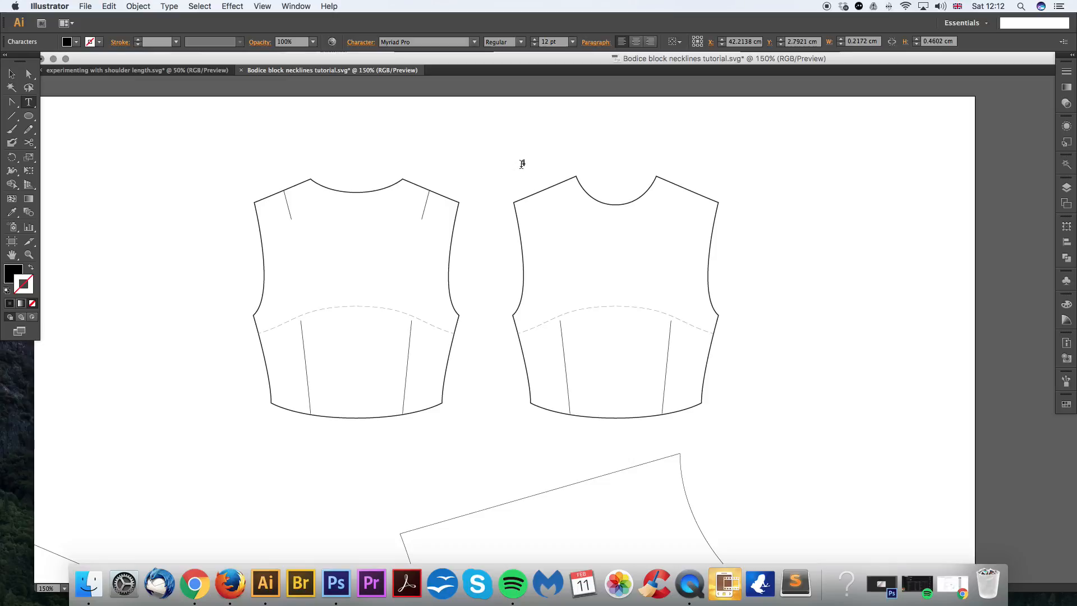
{"action": "left_click", "coordinate": [12, 74]}
{"action": "left_click", "coordinate": [520, 161]}
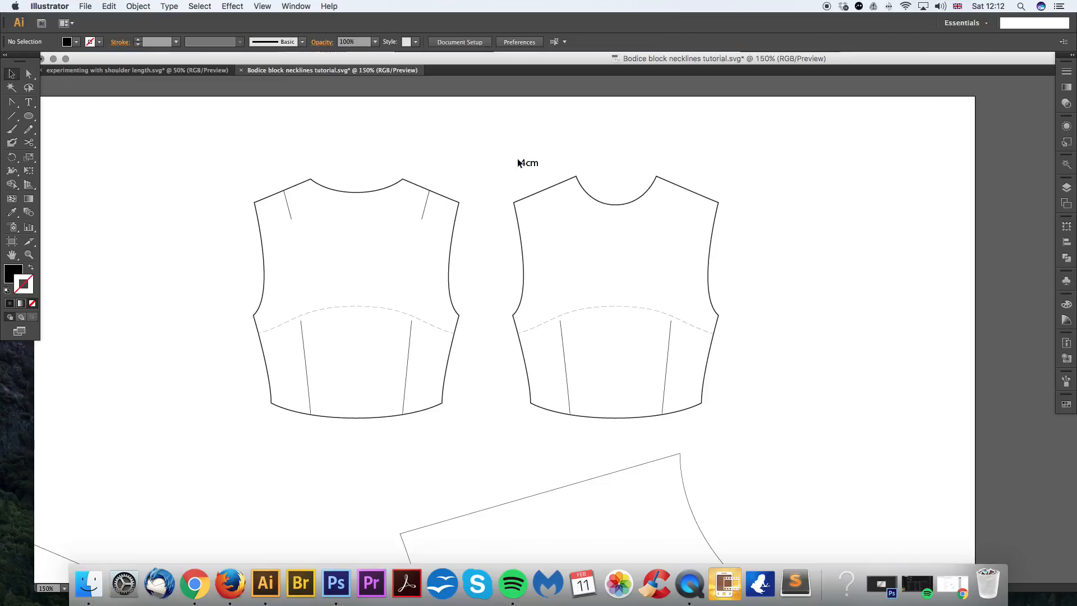
{"action": "left_click_drag", "start_coordinate": [528, 168], "coordinate": [529, 178]}
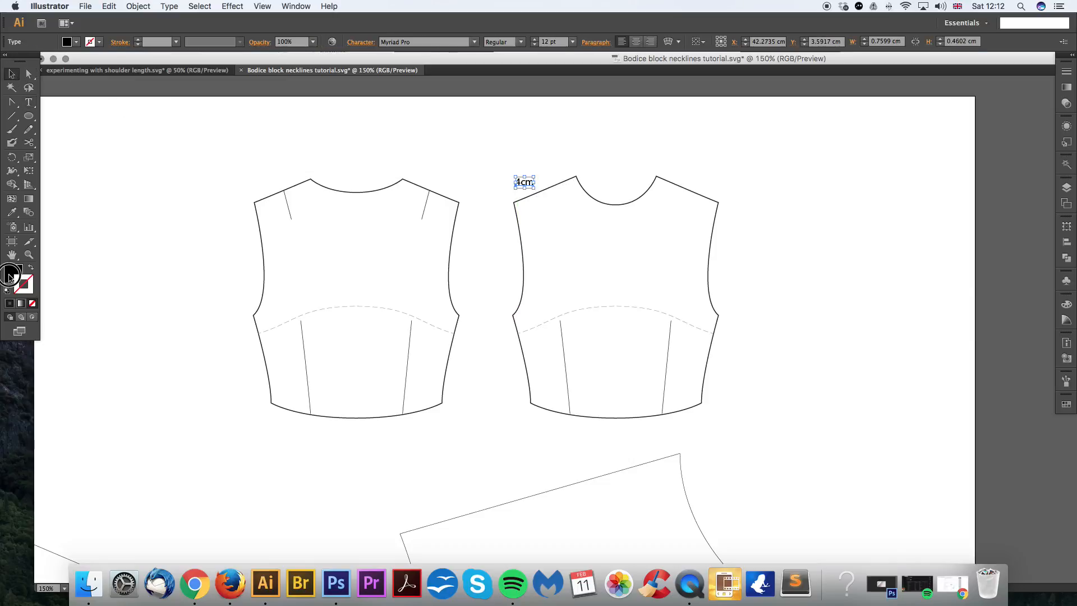
Step: Change the fill colour of the "4cm" label to cyan
{"action": "double_click", "coordinate": [13, 273]}
{"action": "left_click", "coordinate": [648, 175]}
{"action": "left_click", "coordinate": [771, 168]}
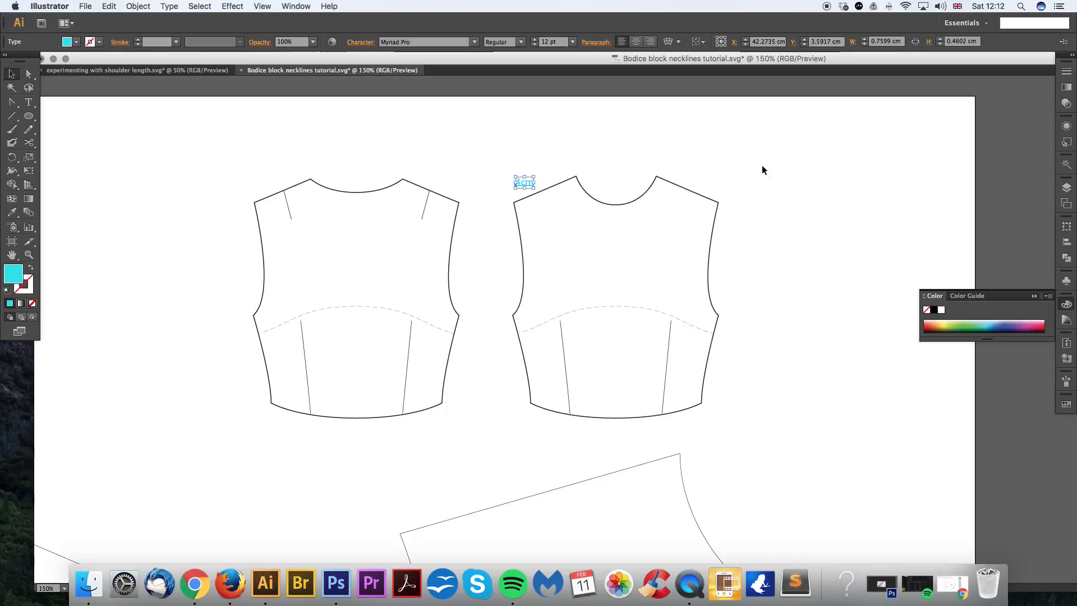
Step: Copy the "4cm" label into the neckline of the front bodice sketch and change the copy's text to "10cm"
{"action": "scroll", "coordinate": [639, 168], "scroll_direction": "right", "scroll_amount": 2}
{"action": "left_click", "coordinate": [617, 174]}
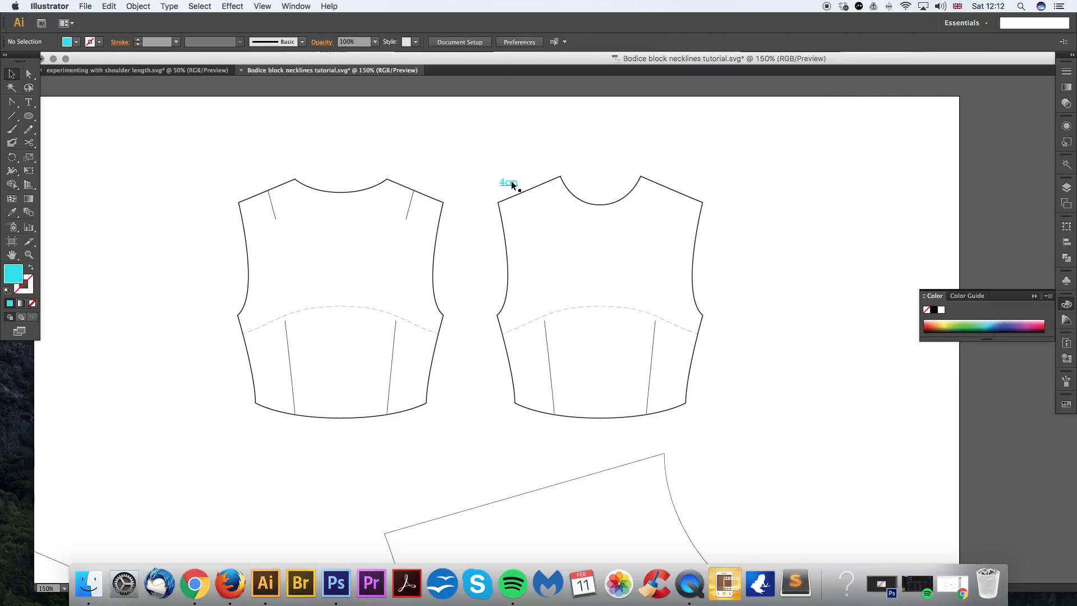
{"action": "left_click_drag", "start_coordinate": [511, 187], "coordinate": [603, 194]}
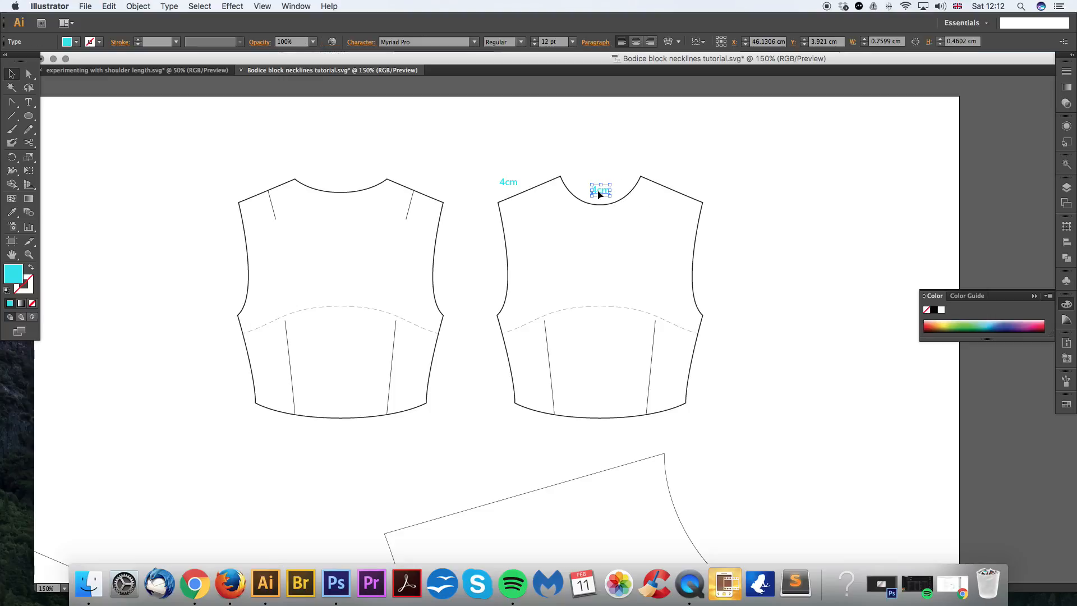
{"action": "double_click", "coordinate": [597, 194]}
{"action": "type", "text": "1"}
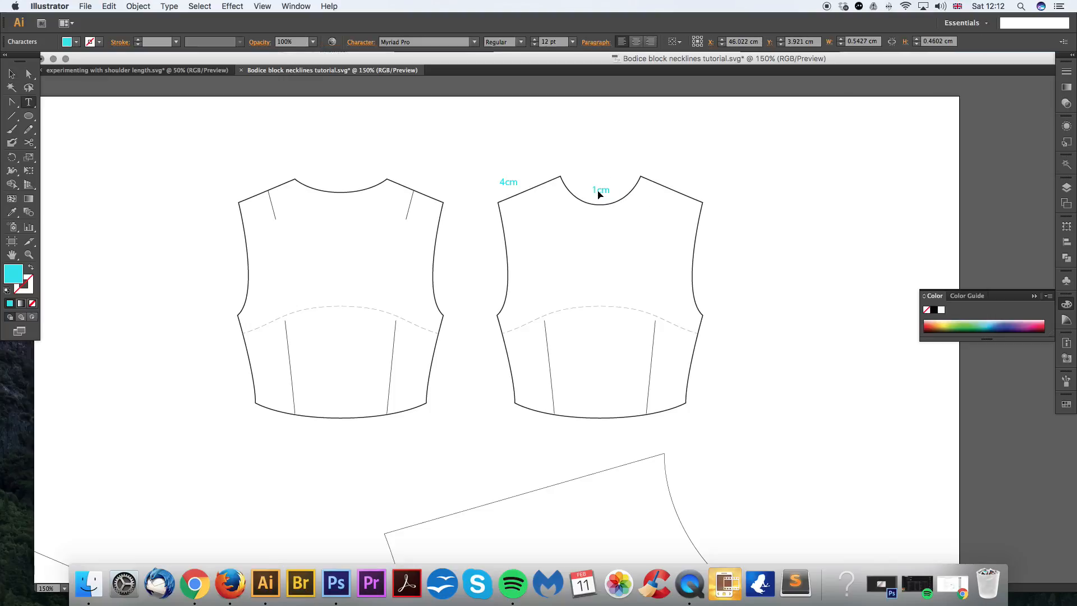
{"action": "type", "text": "0"}
{"action": "key", "text": "Escape"}
{"action": "left_click", "coordinate": [603, 181]}
Step: Draw a line about 0.9 cm wide parallel to the front bodice's left-hand shoulder, just above its outer end beneath the "4cm" label
{"action": "scroll", "coordinate": [603, 181], "scroll_direction": "up", "scroll_amount": 1}
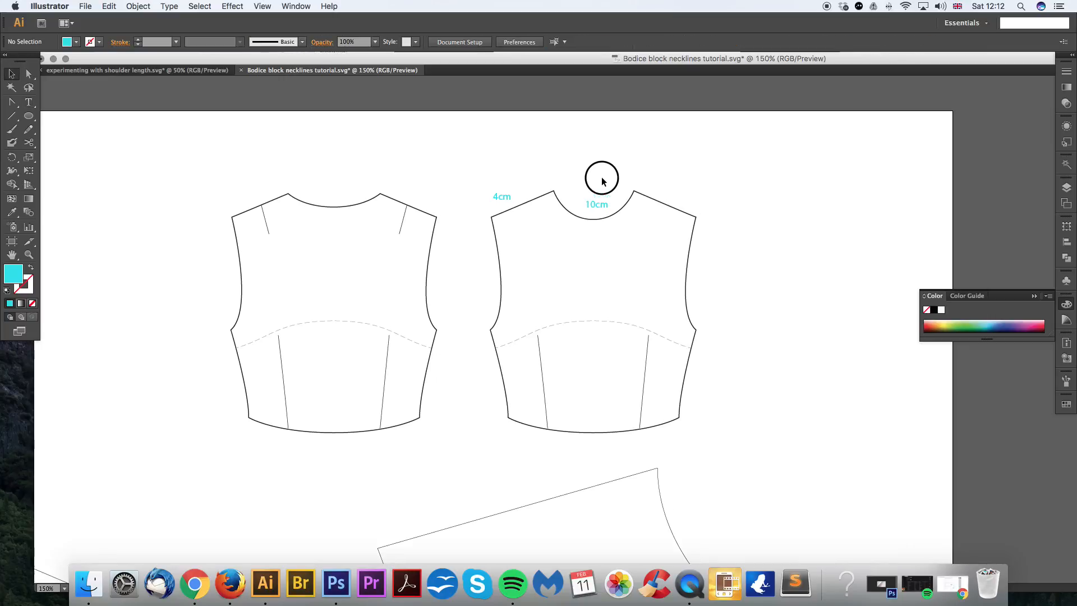
{"action": "key", "text": "super+equal"}
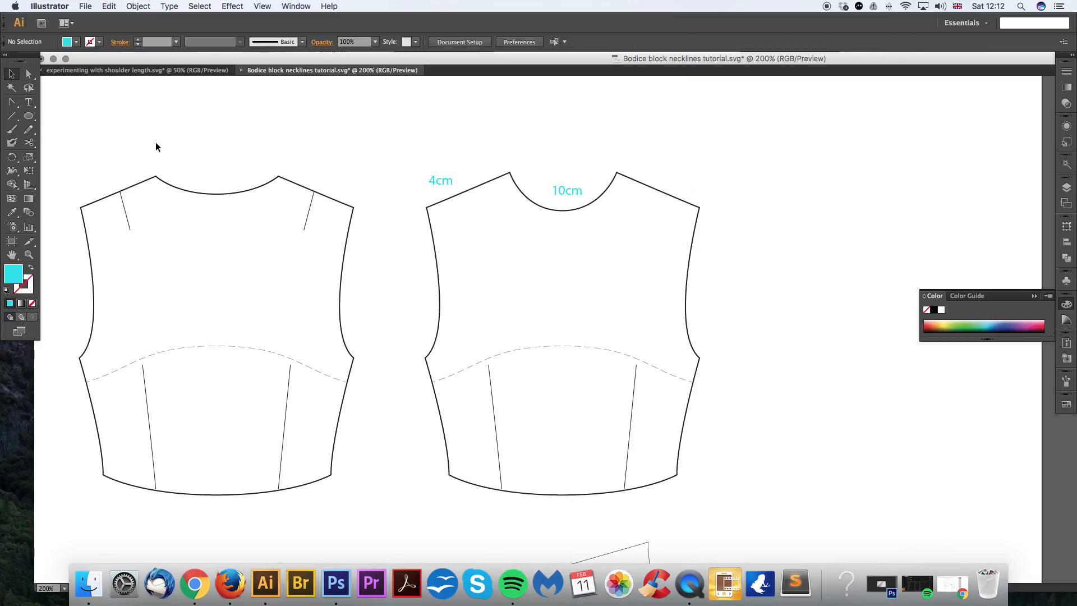
{"action": "left_click", "coordinate": [28, 117]}
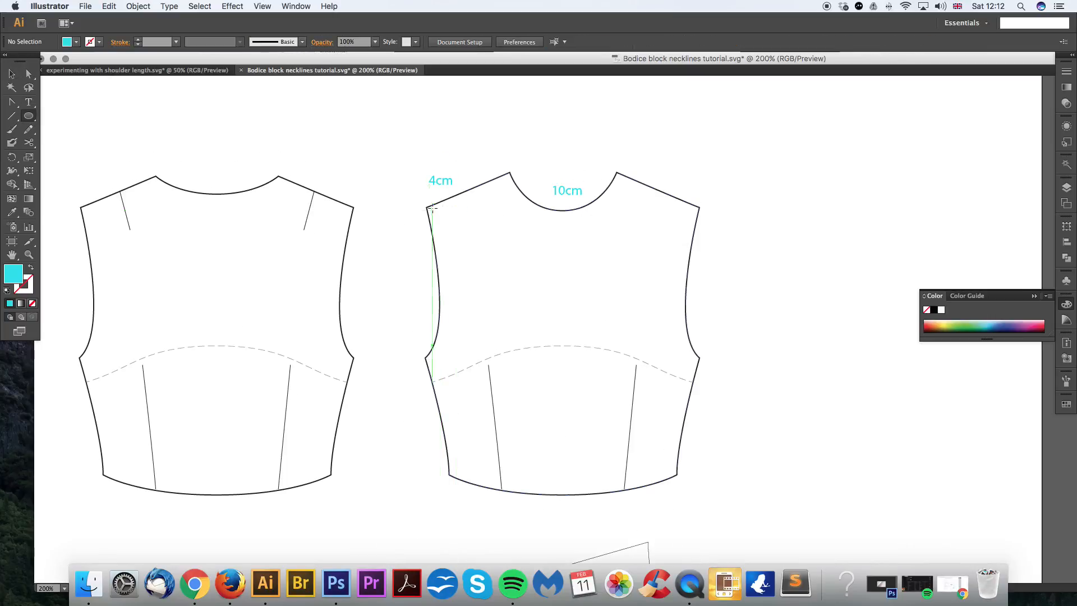
{"action": "left_click", "coordinate": [11, 117]}
{"action": "mouse_move", "coordinate": [426, 207]}
{"action": "left_mouse_down"}
{"action": "mouse_move", "coordinate": [505, 169]}
{"action": "mouse_move", "coordinate": [444, 200]}
{"action": "left_mouse_up"}
{"action": "key", "text": "v"}
{"action": "left_click", "coordinate": [445, 207]}
{"action": "left_click", "coordinate": [445, 200]}
{"action": "left_click", "coordinate": [432, 194]}
{"action": "left_click", "coordinate": [439, 200]}
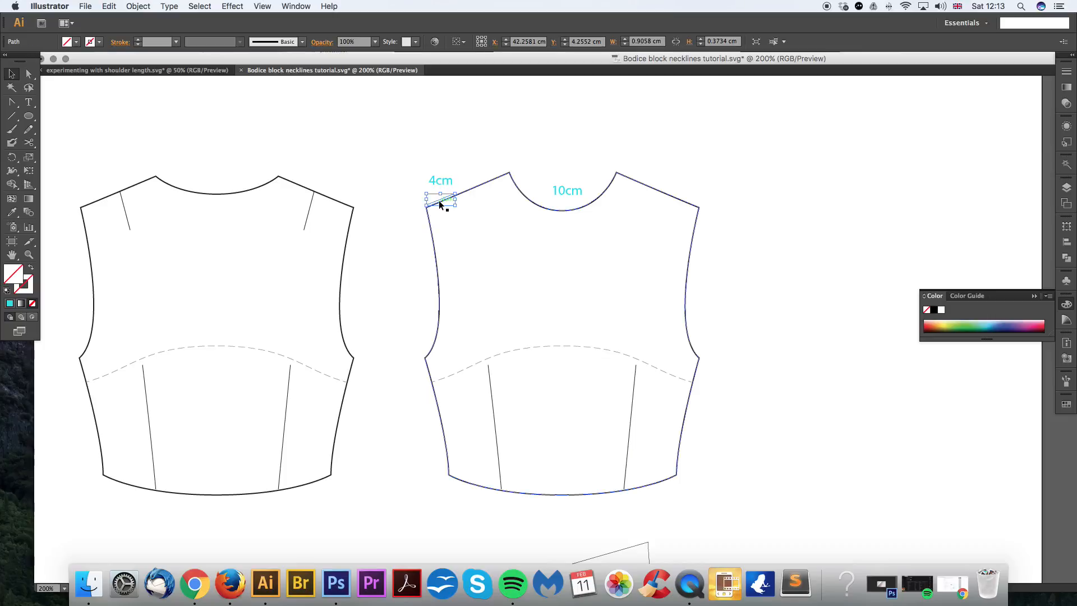
Step: Sample the "4cm" label's cyan for the short shoulder line, apply it as a stroke with no fill, and deselect the line
{"action": "key", "text": "i"}
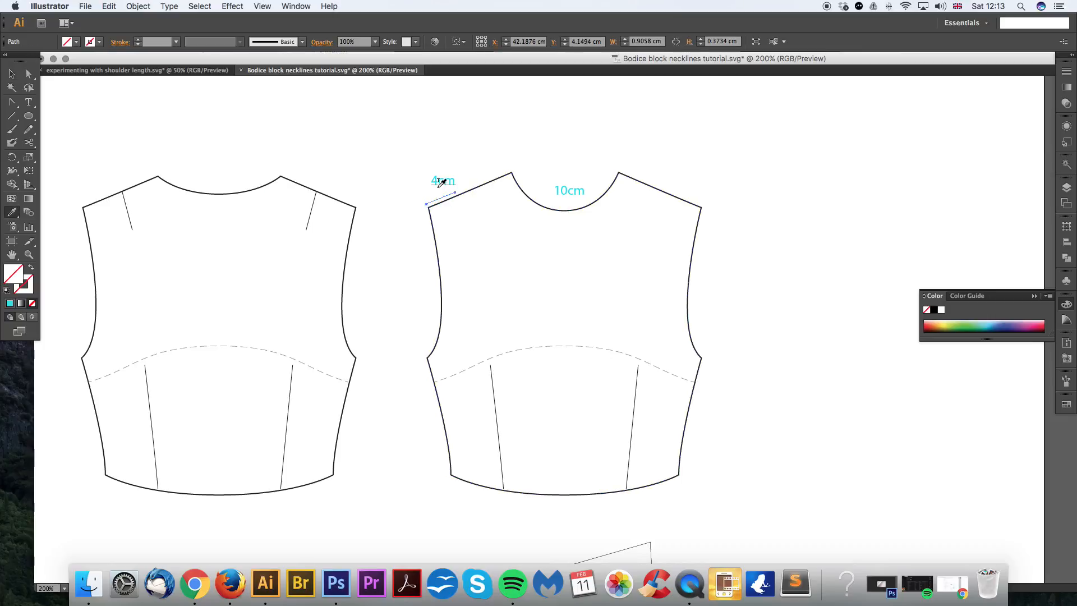
{"action": "left_click", "coordinate": [444, 180]}
{"action": "left_click", "coordinate": [32, 268]}
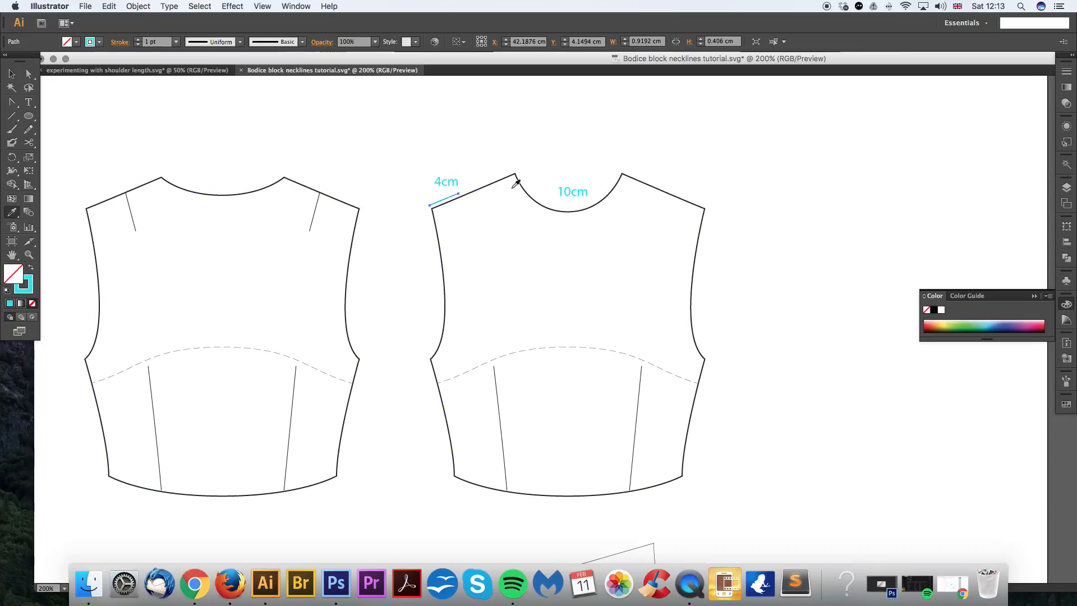
{"action": "key", "text": "v"}
{"action": "left_click", "coordinate": [510, 168]}
Step: Draw a near-vertical line about 2.2 cm long down from beside the front bodice's left-hand neck point
{"action": "scroll", "coordinate": [510, 168], "scroll_direction": "right", "scroll_amount": 4}
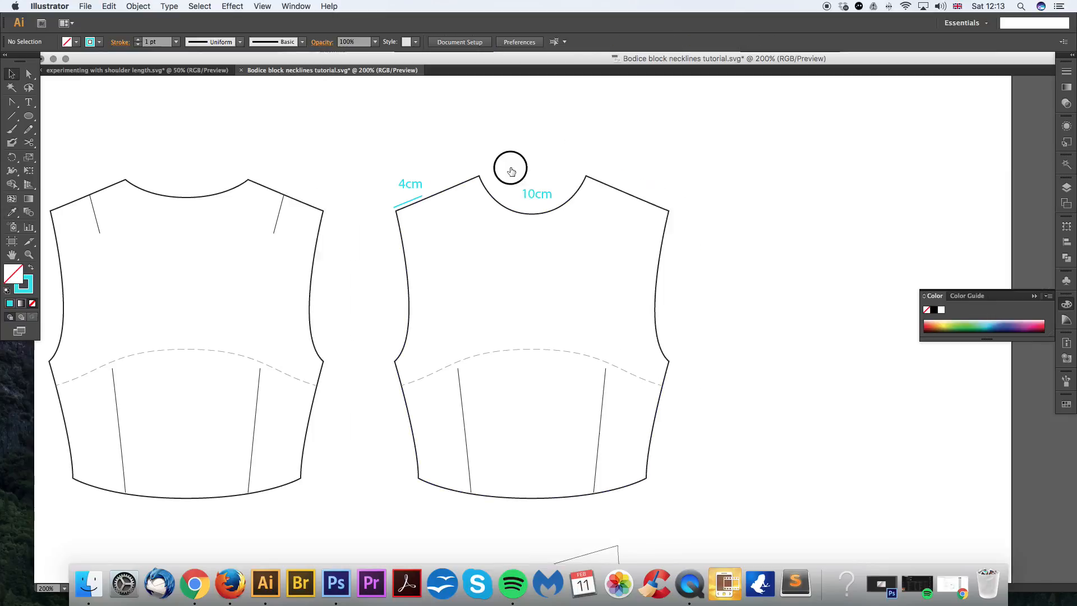
{"action": "left_click", "coordinate": [13, 117]}
{"action": "left_click_drag", "start_coordinate": [340, 193], "coordinate": [427, 191]}
{"action": "key", "text": "v"}
{"action": "key", "text": "a"}
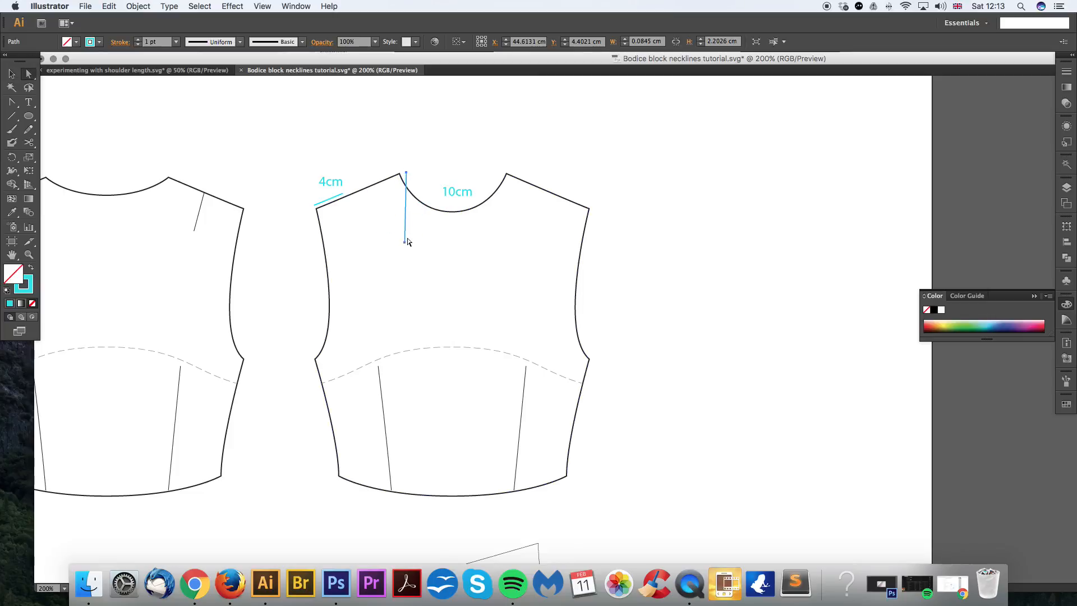
Step: Straighten the vertical line, attach its upper end to the left-hand neck point, and move the "10cm" label beside it
{"action": "left_click", "coordinate": [407, 242]}
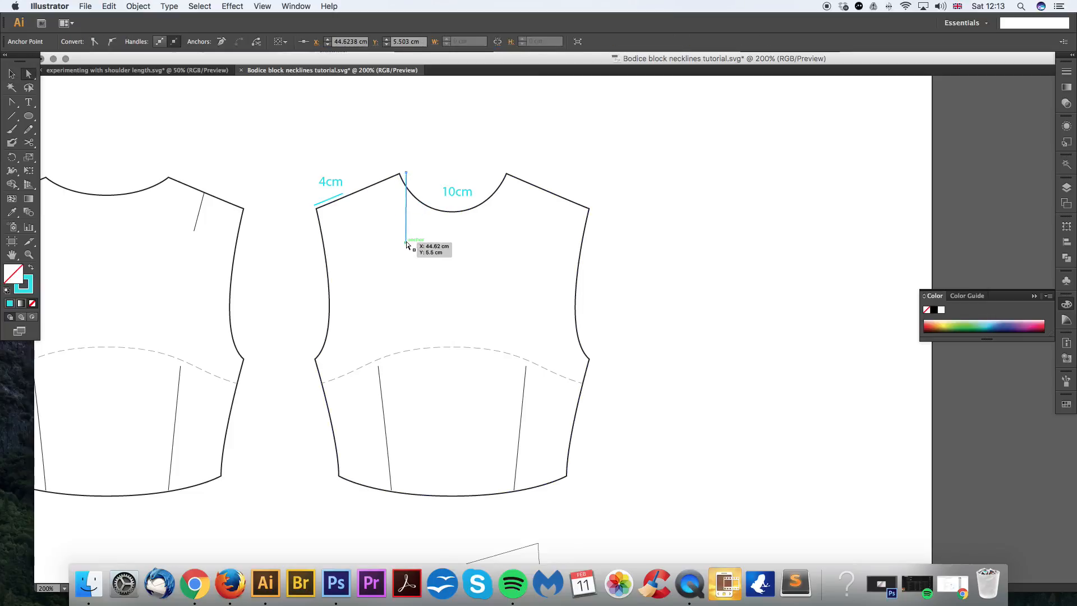
{"action": "left_click", "coordinate": [430, 197]}
{"action": "scroll", "coordinate": [435, 180], "scroll_direction": "left", "scroll_amount": 2}
{"action": "left_click_drag", "start_coordinate": [428, 180], "coordinate": [422, 178]}
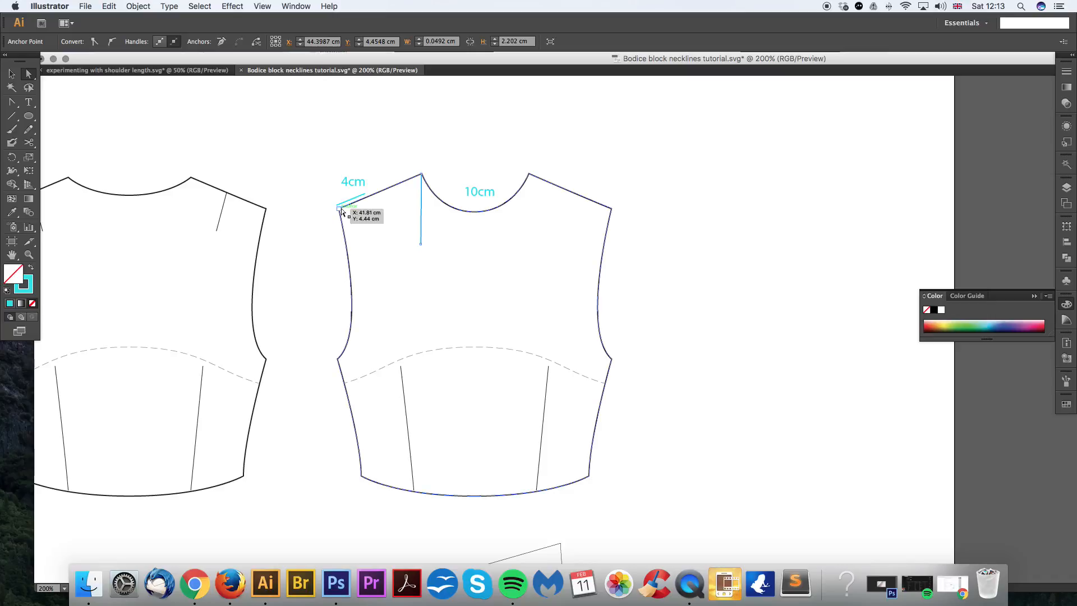
{"action": "left_click_drag", "start_coordinate": [480, 192], "coordinate": [441, 214]}
{"action": "left_click", "coordinate": [433, 168]}
Step: Draw a straight Pen path from the inner end of the 4cm shoulder mark to the centre front, level with the vertical line's lower end
{"action": "scroll", "coordinate": [418, 175], "scroll_direction": "right", "scroll_amount": 2}
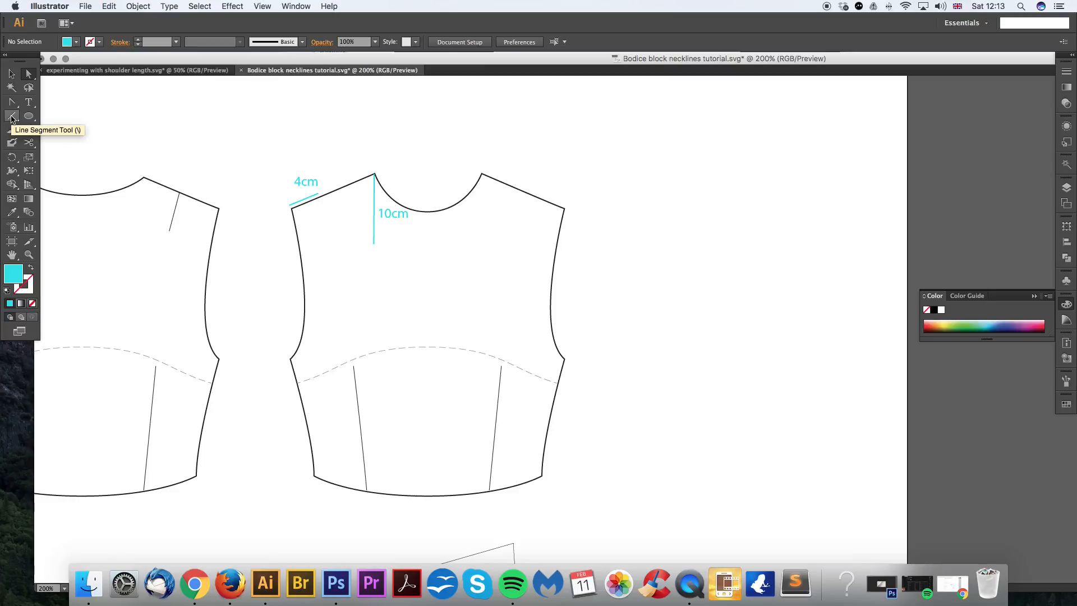
{"action": "left_click_drag", "start_coordinate": [12, 102], "coordinate": [39, 102]}
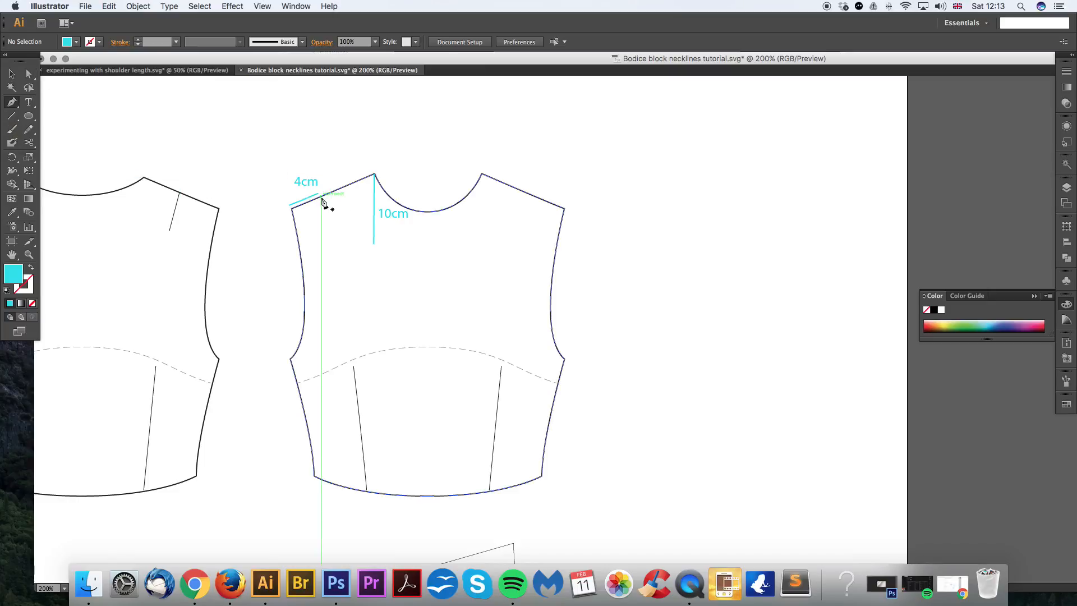
{"action": "left_click", "coordinate": [320, 196]}
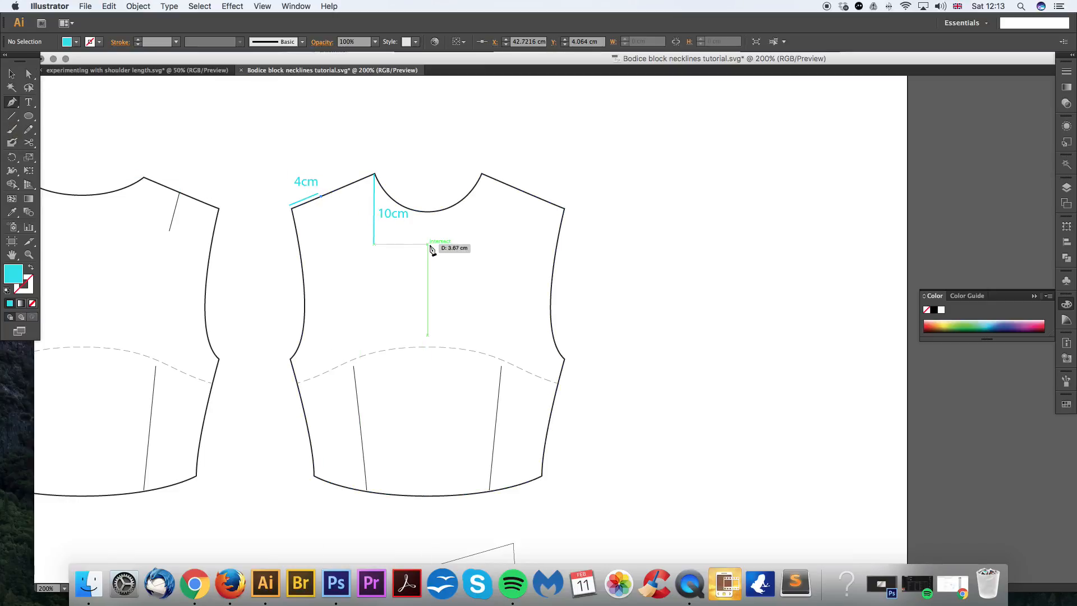
{"action": "left_click", "coordinate": [429, 245]}
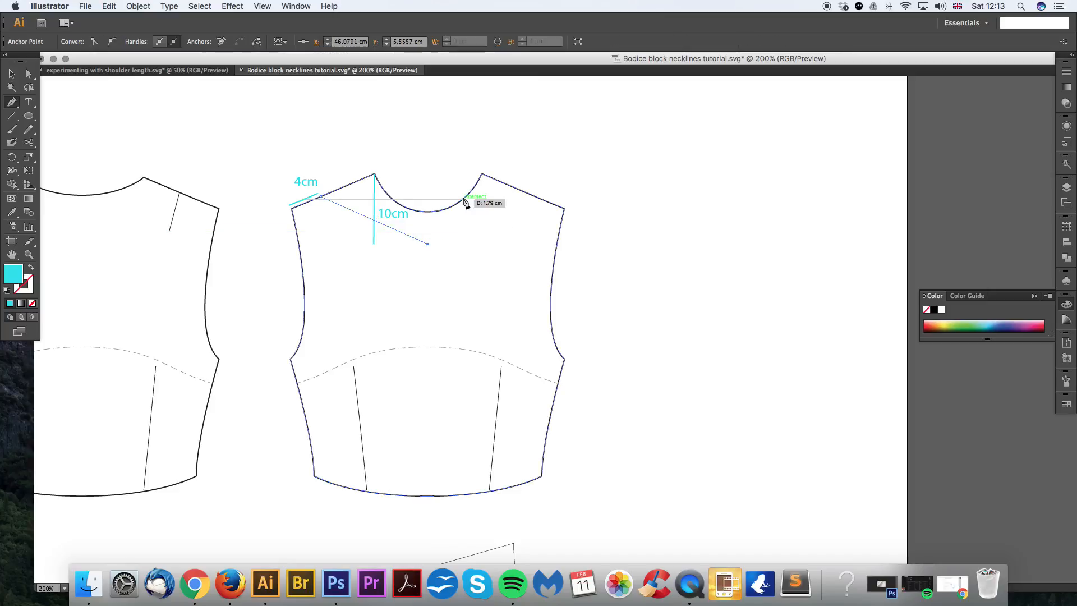
Step: Give the diagonal neckline guide the cyan stroke of the vertical line and set its stroke weight to 0.5 pt
{"action": "key", "text": "i"}
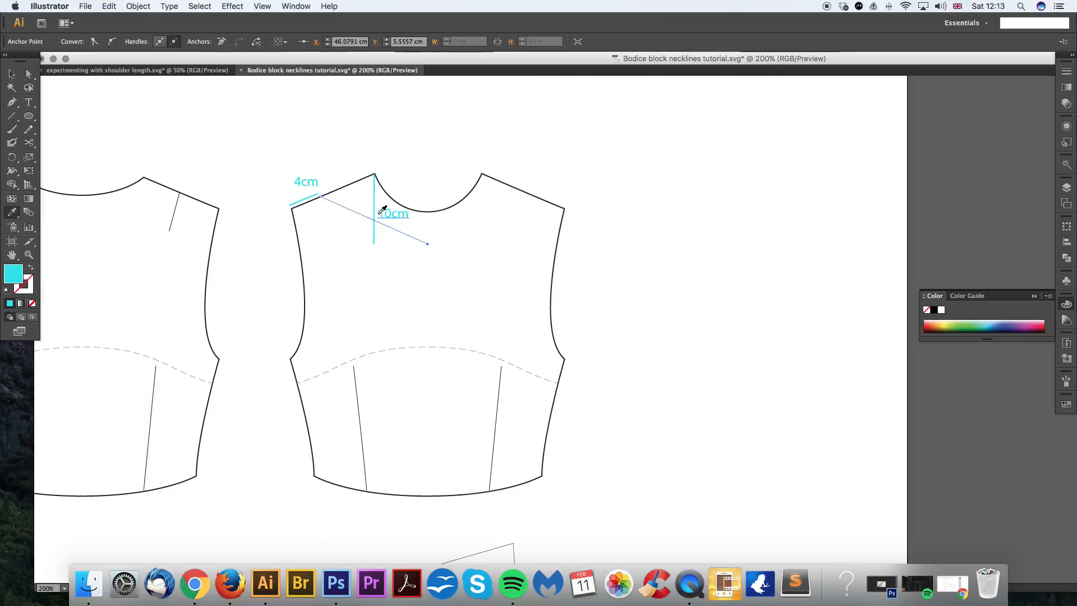
{"action": "left_click", "coordinate": [374, 215]}
{"action": "key", "text": "a"}
{"action": "left_click", "coordinate": [424, 183]}
{"action": "scroll", "coordinate": [426, 188], "scroll_direction": "left", "scroll_amount": 3}
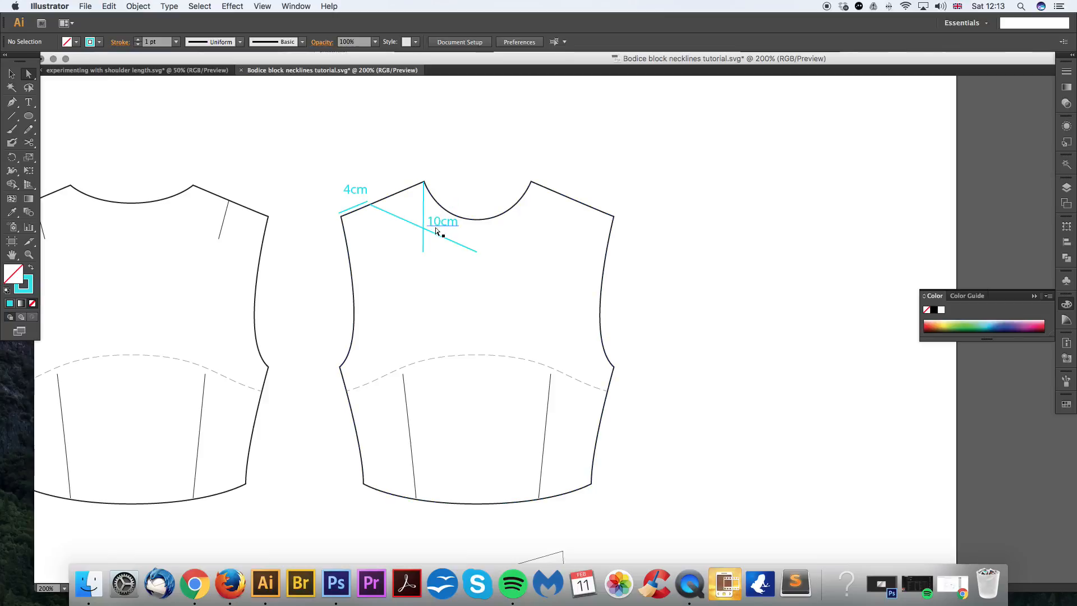
{"action": "left_click", "coordinate": [437, 232]}
{"action": "left_click", "coordinate": [1066, 71]}
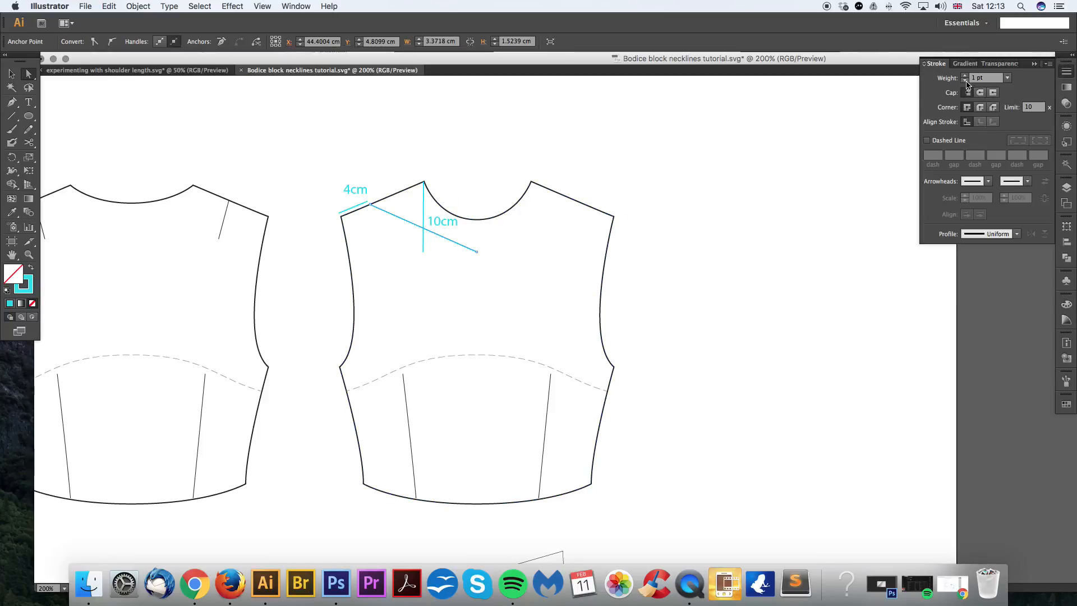
{"action": "left_click", "coordinate": [992, 77]}
{"action": "left_click", "coordinate": [486, 217]}
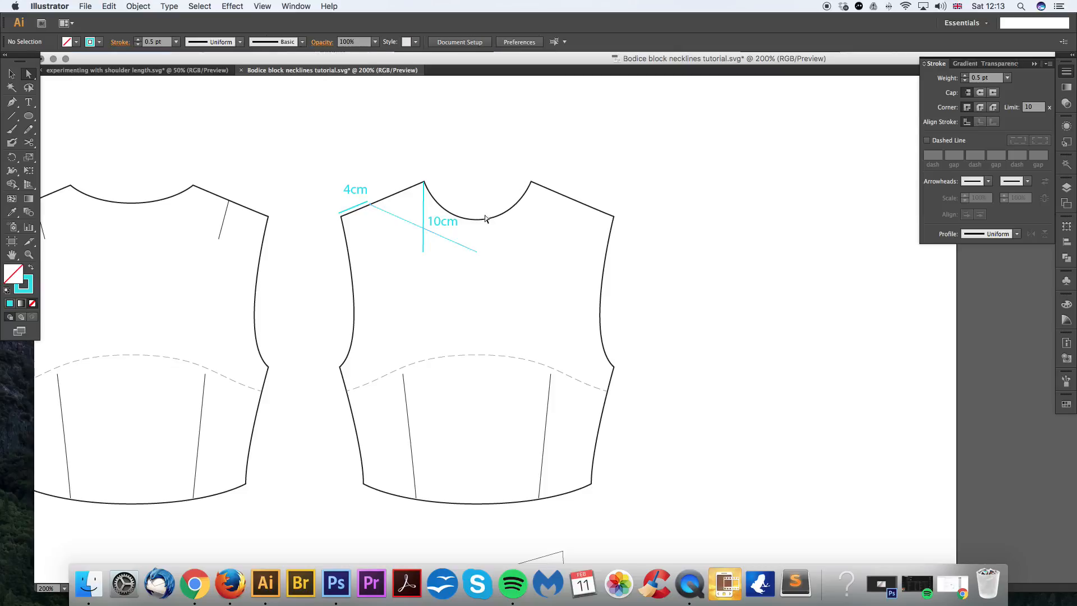
Step: Reflect a copy of the diagonal guide across the vertical axis and move it to the opposite side of the centre front, forming a V
{"action": "right_click", "coordinate": [458, 247]}
{"action": "mouse_move", "coordinate": [537, 388]}
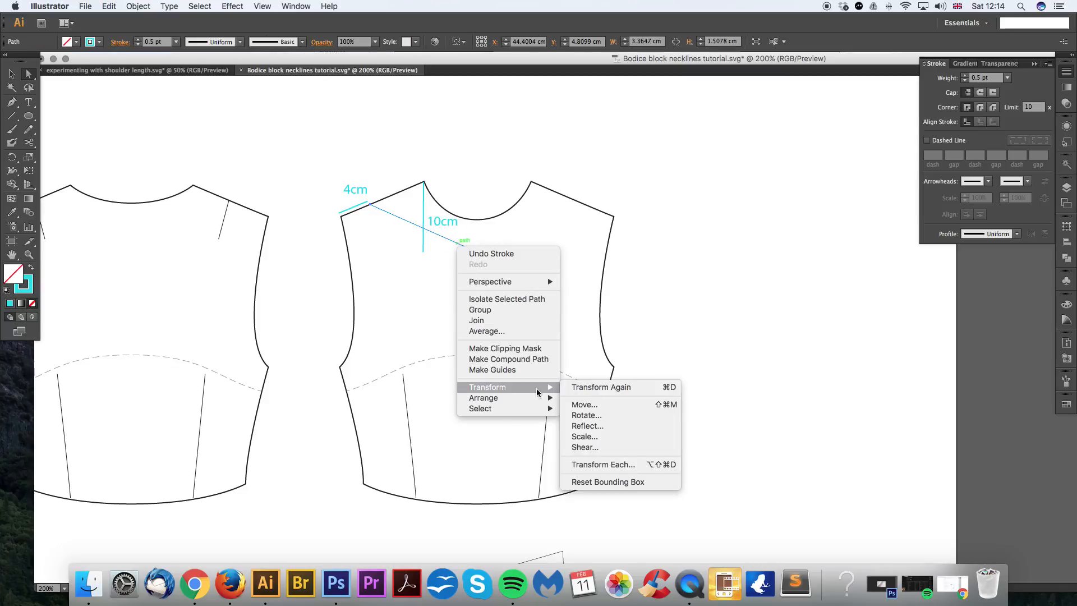
{"action": "left_click", "coordinate": [586, 426]}
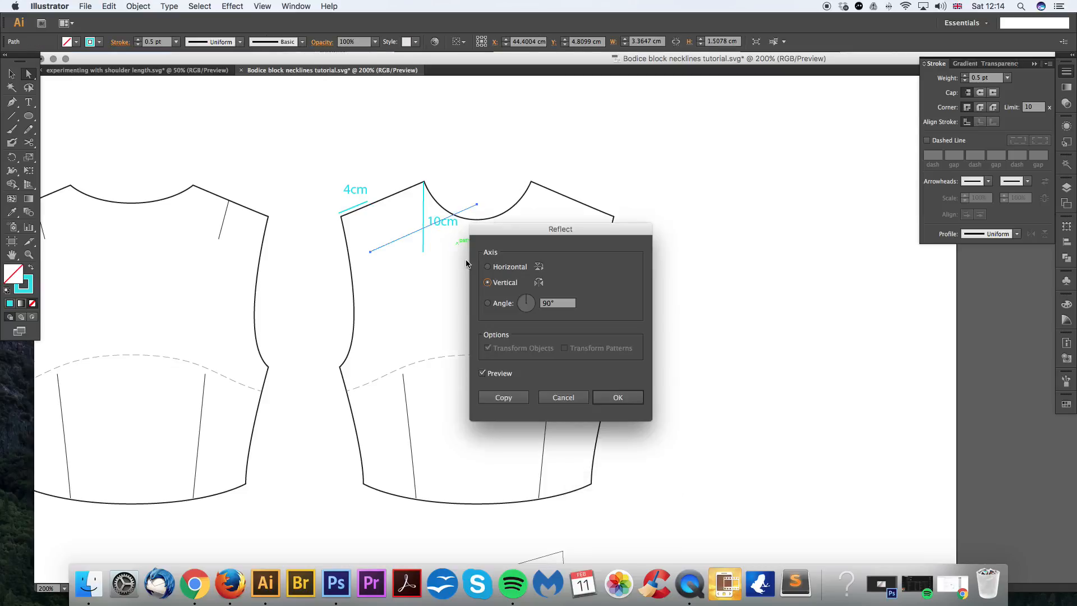
{"action": "left_click", "coordinate": [503, 397]}
{"action": "left_click_drag", "start_coordinate": [381, 253], "coordinate": [487, 252]}
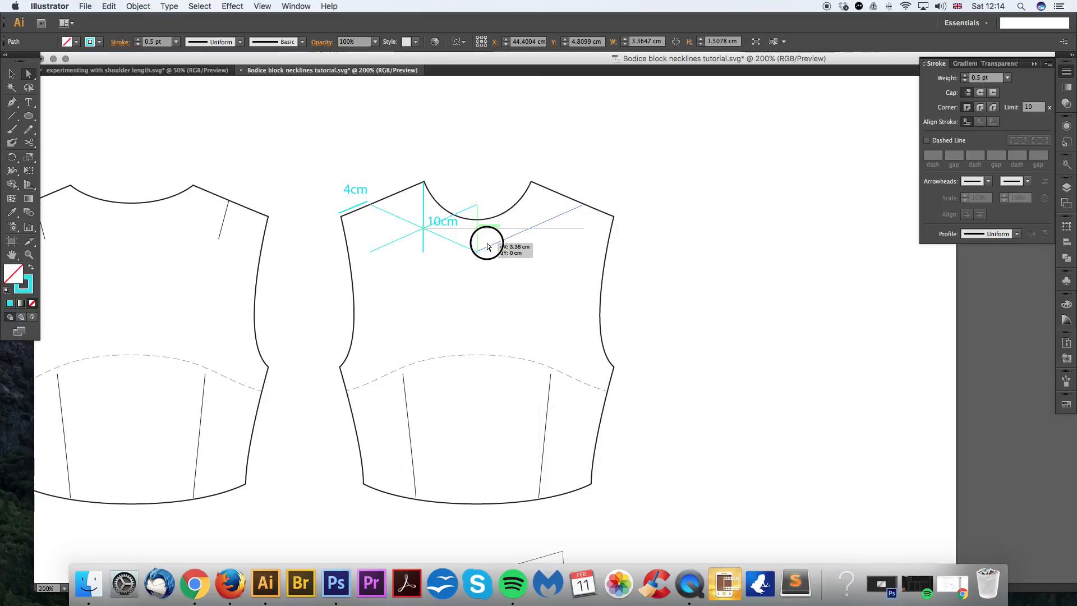
Step: Reshape the front bodice neckline into a V by moving both neck points and the centre point onto the guides and straightening the curve
{"action": "left_click", "coordinate": [584, 204]}
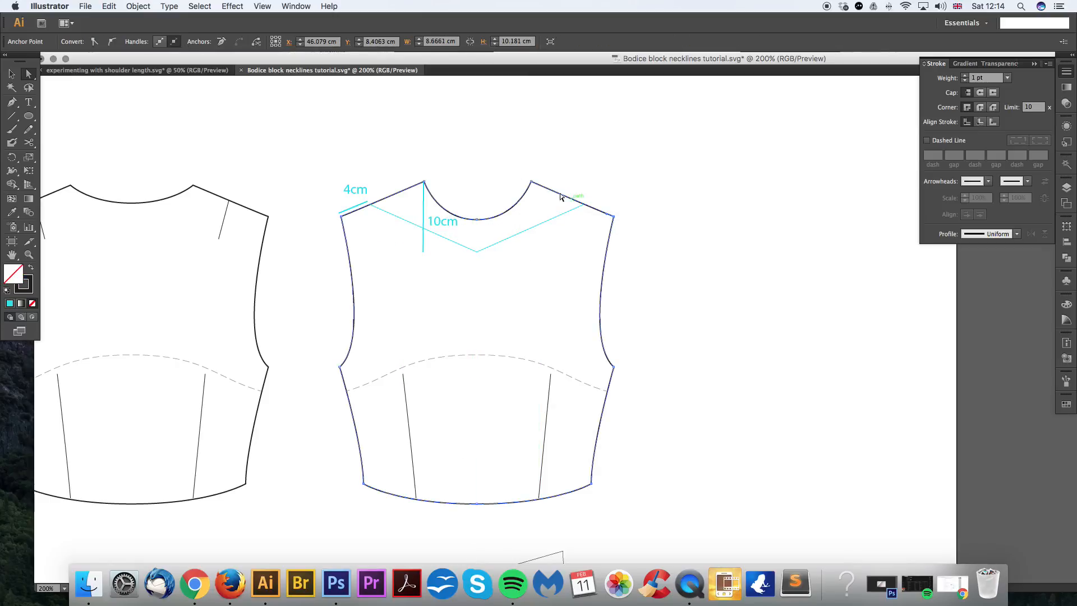
{"action": "left_click_drag", "start_coordinate": [532, 183], "coordinate": [583, 205]}
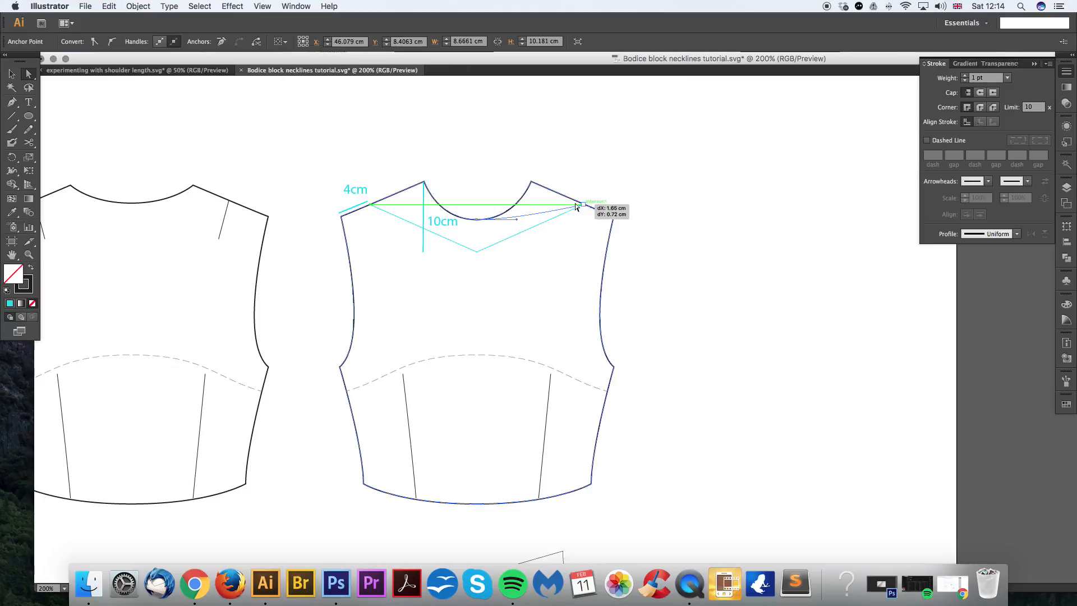
{"action": "left_click_drag", "start_coordinate": [425, 185], "coordinate": [370, 205]}
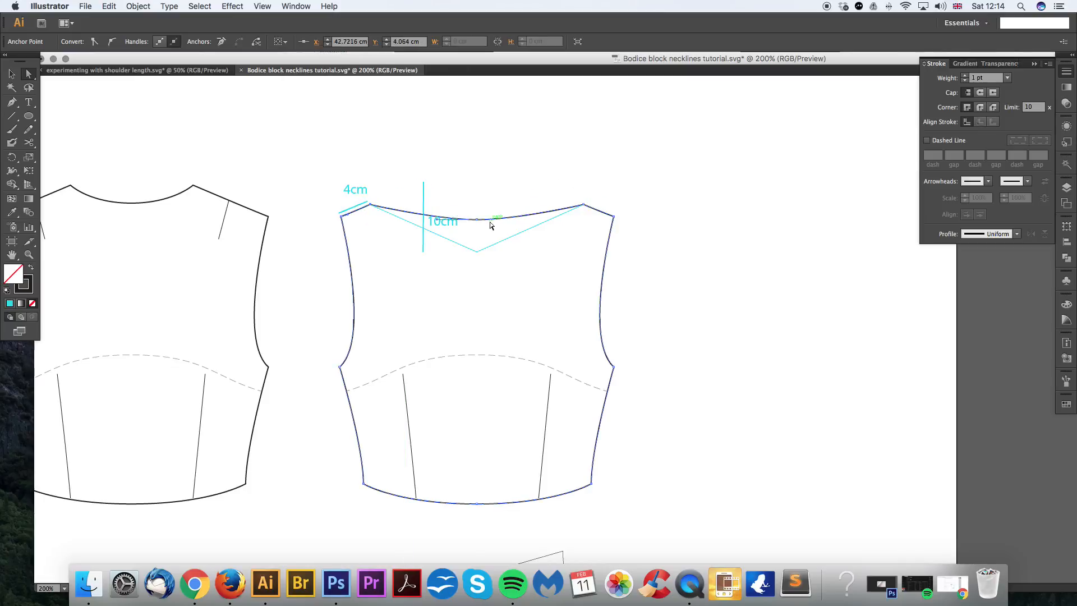
{"action": "left_click", "coordinate": [478, 225]}
{"action": "left_click_drag", "start_coordinate": [478, 225], "coordinate": [476, 251]}
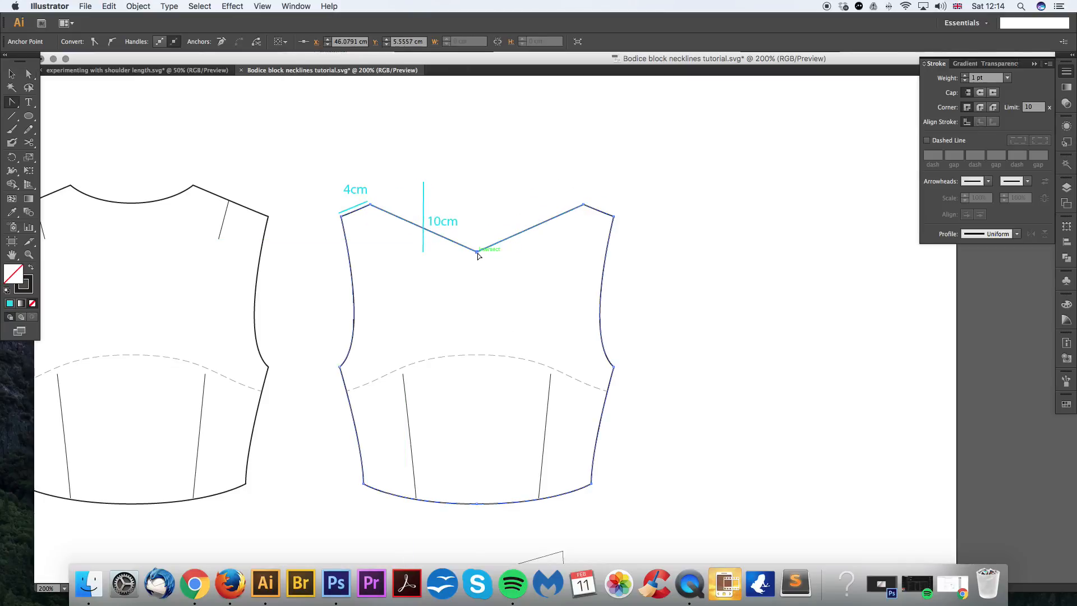
{"action": "left_click", "coordinate": [493, 200]}
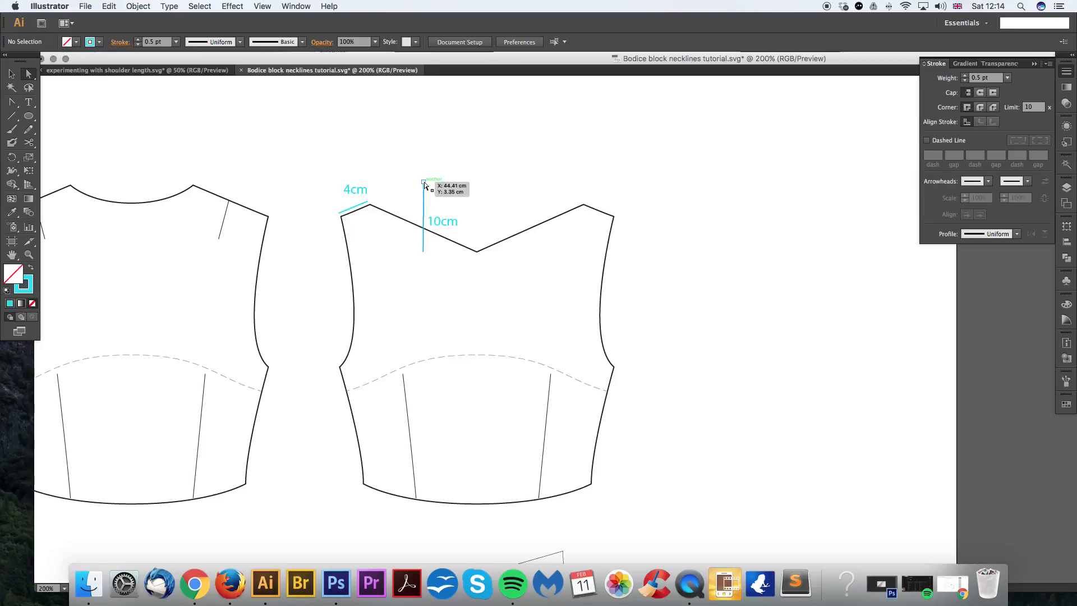
Step: Examine the reshaped front neckline alongside the back bodice sketch, both together and at close range
{"action": "scroll", "coordinate": [505, 175], "scroll_direction": "left", "scroll_amount": 5}
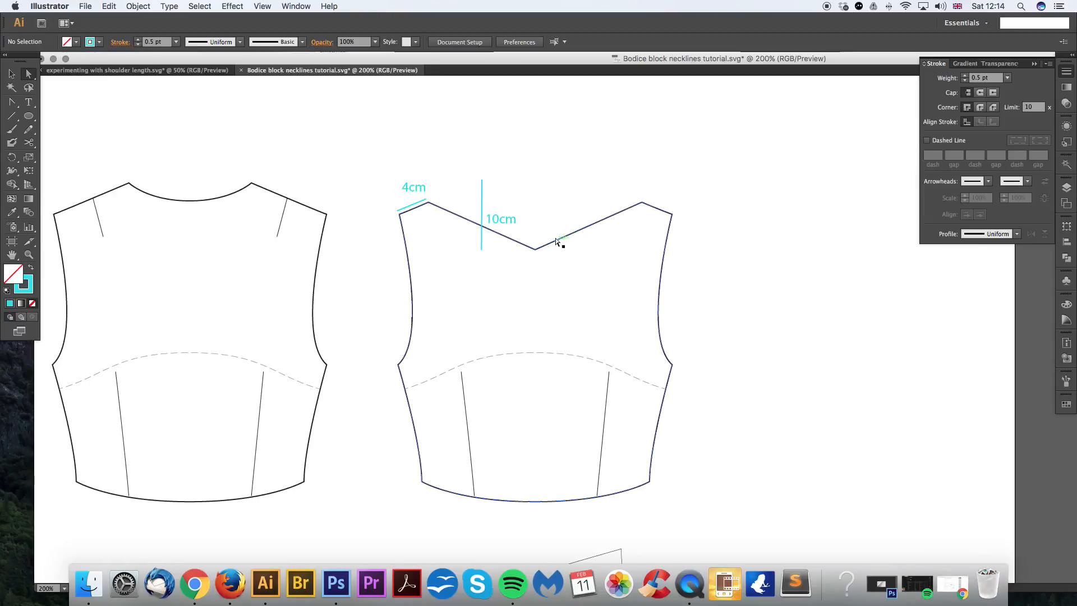
{"action": "key", "text": "super+minus"}
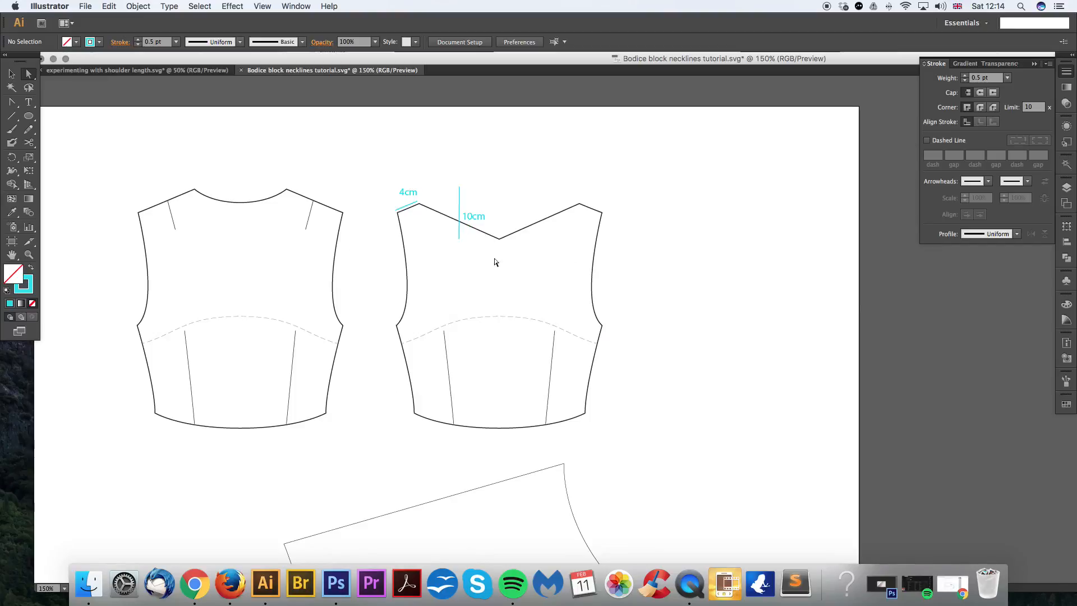
{"action": "scroll", "coordinate": [507, 260], "scroll_direction": "left", "scroll_amount": 6}
{"action": "scroll", "coordinate": [514, 237], "scroll_direction": "left", "scroll_amount": 7}
{"action": "scroll", "coordinate": [514, 238], "scroll_direction": "up", "scroll_amount": 2}
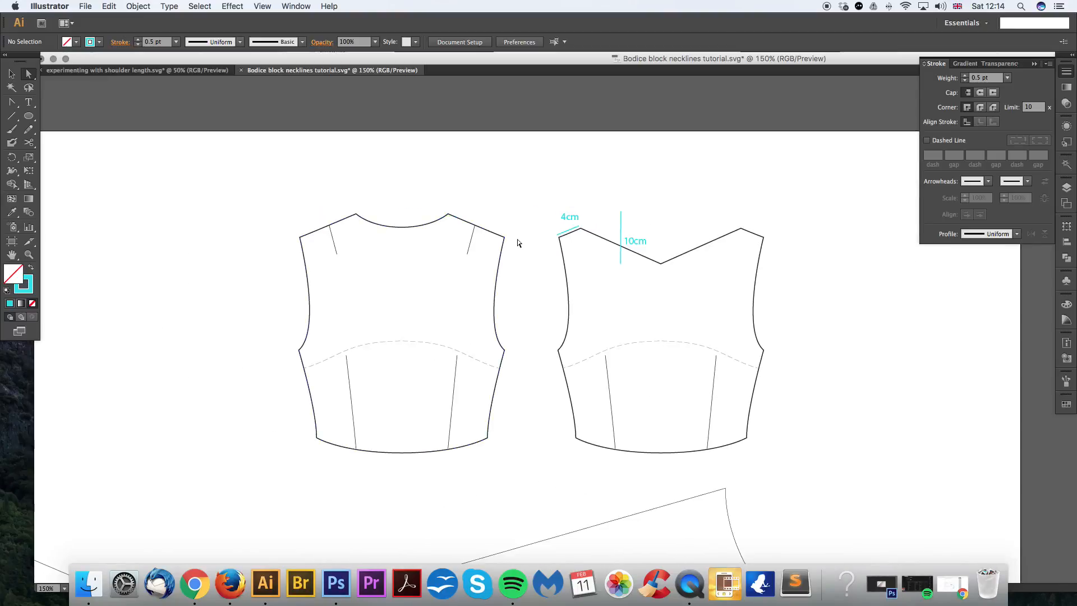
{"action": "key", "text": "super+plus"}
{"action": "scroll", "coordinate": [492, 233], "scroll_direction": "left", "scroll_amount": 3}
{"action": "scroll", "coordinate": [493, 232], "scroll_direction": "up", "scroll_amount": 2}
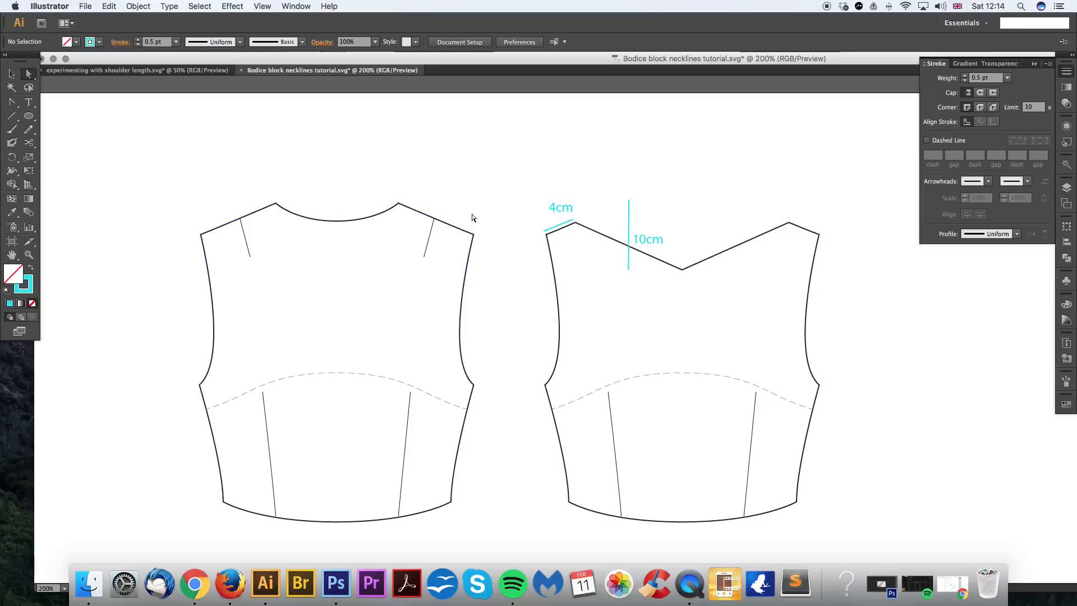
Step: Copy the cyan shoulder line to the back bodice's right-hand shoulder, rotate it to match the slope, and place a copied "4cm" label beside it
{"action": "scroll", "coordinate": [473, 216], "scroll_direction": "left", "scroll_amount": 3}
{"action": "left_click_drag", "start_coordinate": [615, 226], "coordinate": [556, 246]}
{"action": "key", "text": "r"}
{"action": "key", "text": "a"}
{"action": "left_click", "coordinate": [567, 206]}
{"action": "scroll", "coordinate": [568, 208], "scroll_direction": "left", "scroll_amount": 1}
{"action": "scroll", "coordinate": [567, 212], "scroll_direction": "up", "scroll_amount": 1}
{"action": "scroll", "coordinate": [567, 212], "scroll_direction": "left", "scroll_amount": 1}
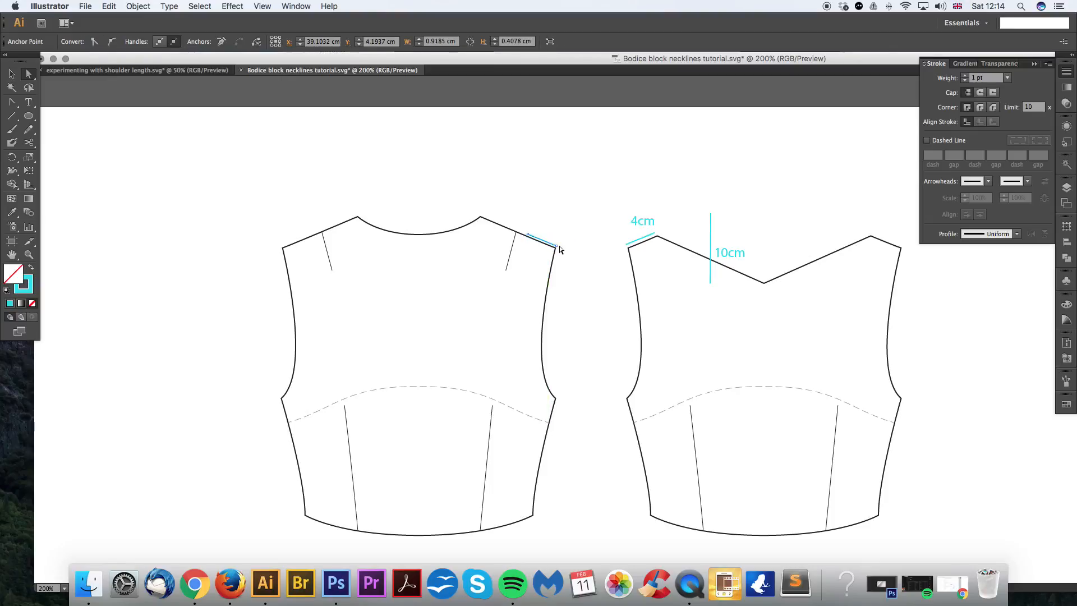
{"action": "left_click_drag", "start_coordinate": [642, 225], "coordinate": [676, 261]}
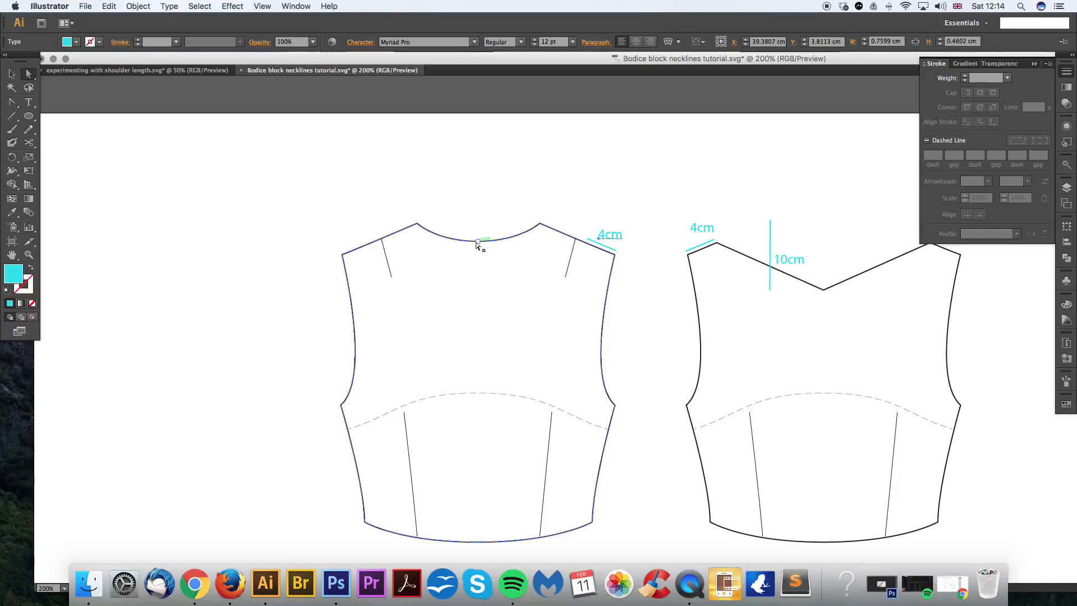
Step: Draw a short vertical cyan guide line downward from the centre point of the back bodice neckline
{"action": "left_click", "coordinate": [14, 118]}
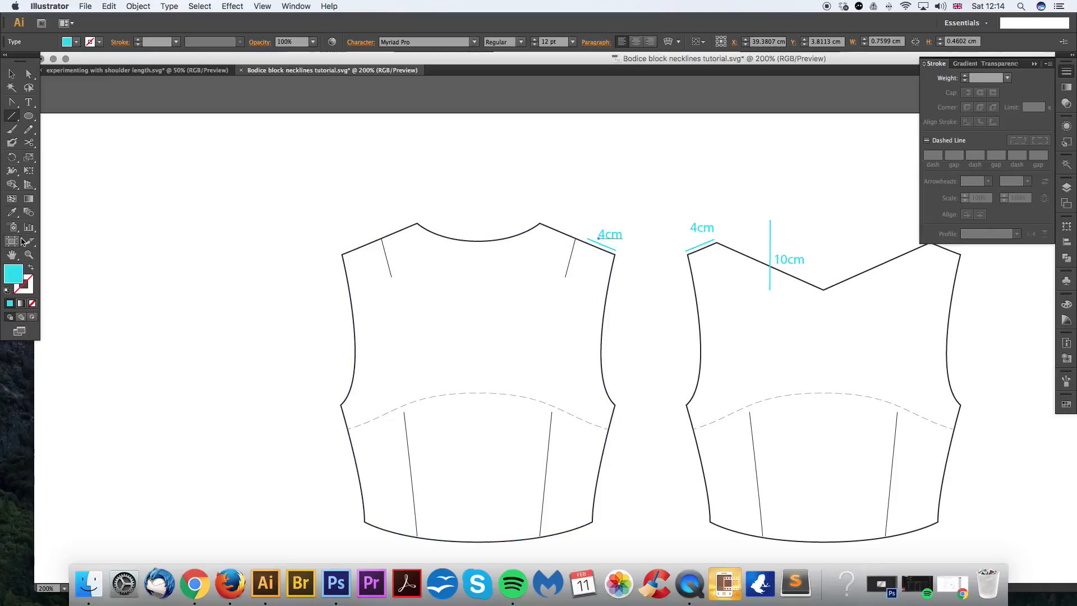
{"action": "left_click", "coordinate": [31, 267]}
{"action": "left_click_drag", "start_coordinate": [478, 241], "coordinate": [477, 255]}
{"action": "key", "text": "a"}
{"action": "left_click", "coordinate": [499, 225]}
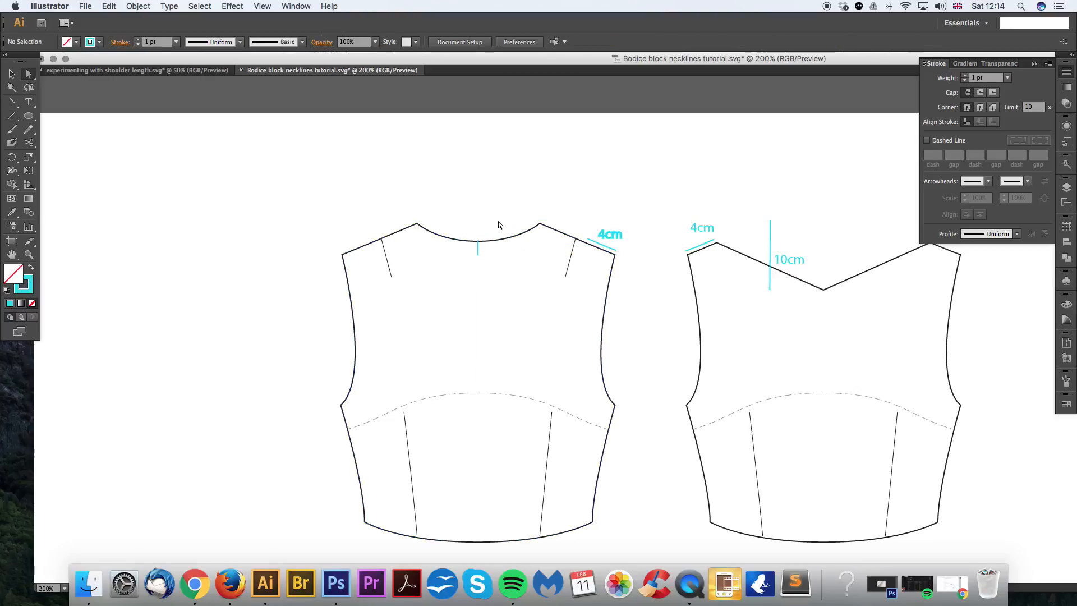
Step: Lower the centre back neck point to the guide's end and replace the right neck point with a new anchor at the inner end of the 4cm shoulder guide
{"action": "left_click", "coordinate": [584, 241]}
{"action": "key", "text": "p"}
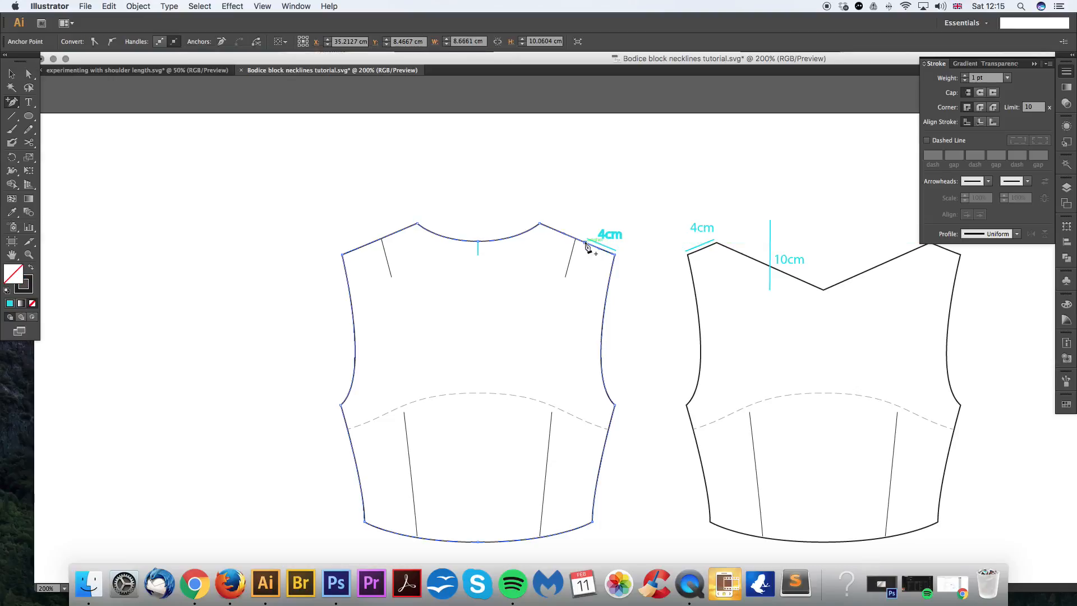
{"action": "left_click", "coordinate": [478, 242]}
{"action": "key", "text": "a"}
{"action": "left_click_drag", "start_coordinate": [477, 241], "coordinate": [478, 255]}
{"action": "key", "text": "minus"}
{"action": "left_click", "coordinate": [540, 224]}
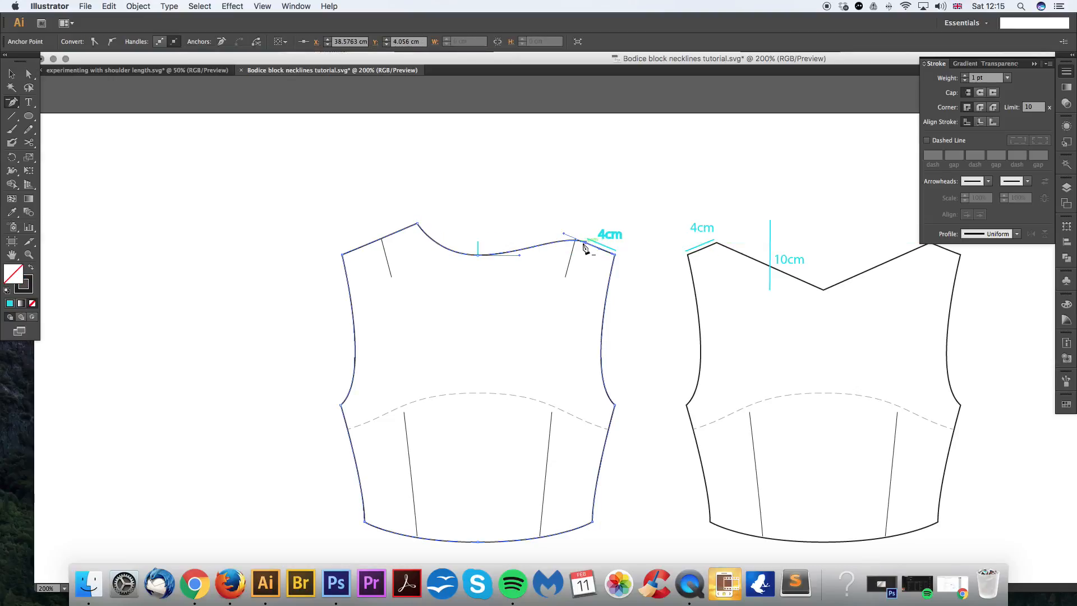
{"action": "left_click", "coordinate": [584, 243]}
Step: Delete the right shoulder dart line and the short cyan centre guide from the back bodice
{"action": "key", "text": "a"}
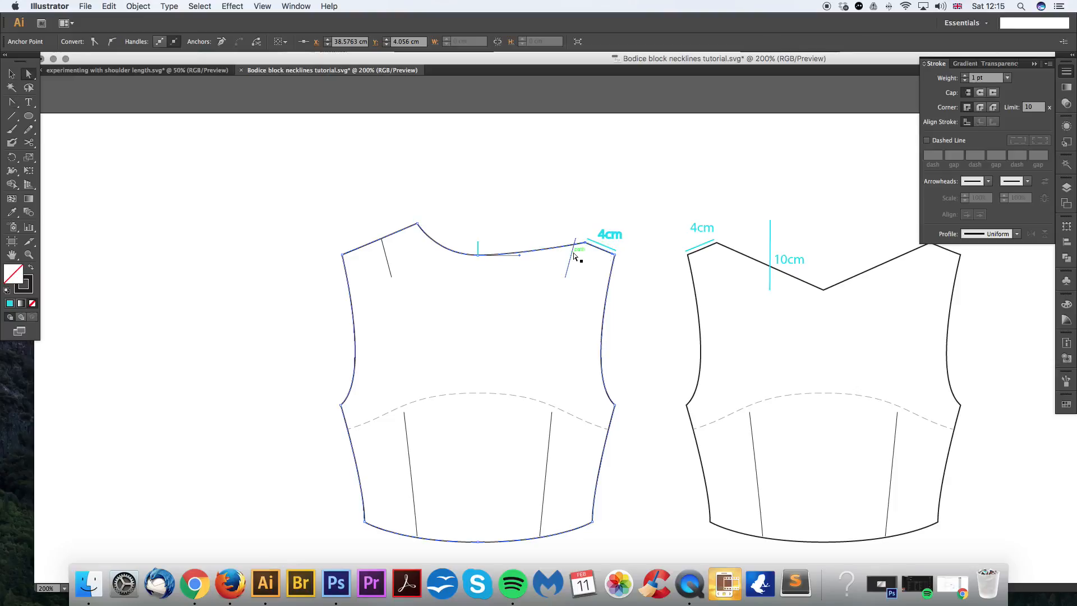
{"action": "key", "text": "Delete"}
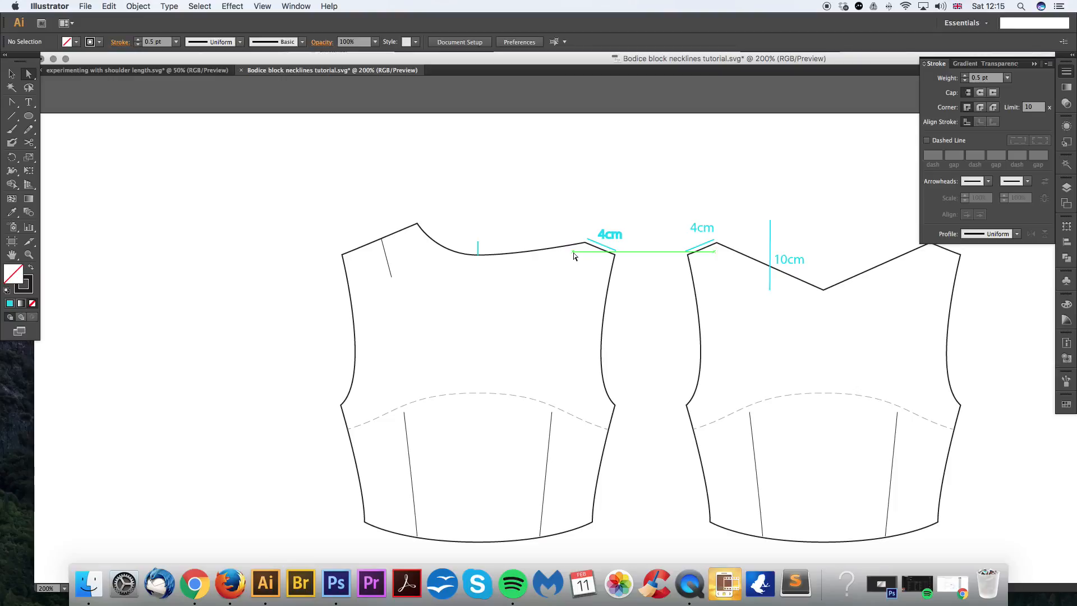
{"action": "left_click", "coordinate": [477, 246]}
{"action": "key", "text": "Delete"}
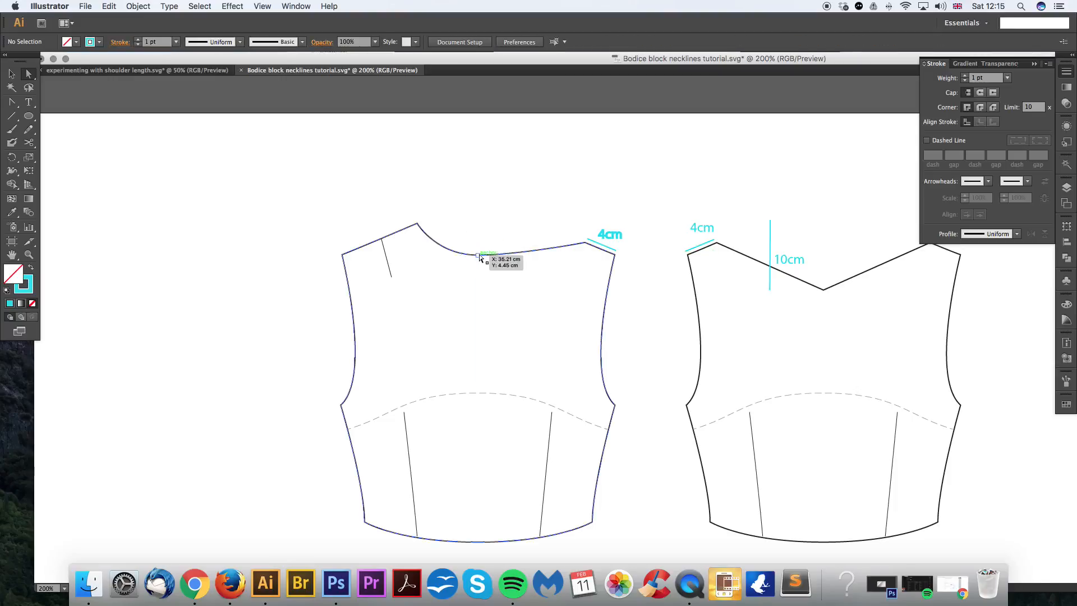
Step: Cut the back bodice outline at the centre neckline point with the Scissors tool
{"action": "left_click", "coordinate": [479, 255]}
{"action": "key", "text": "a"}
{"action": "left_click", "coordinate": [470, 220]}
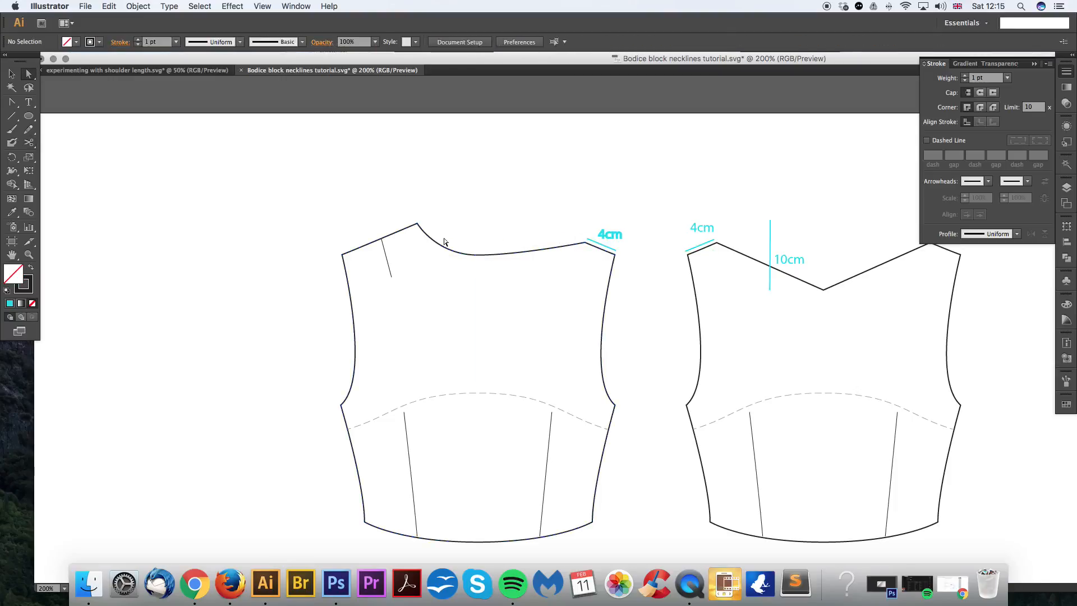
{"action": "left_click", "coordinate": [442, 245]}
Step: Reflect a copy of the right half of the back neckline horizontally and move it to meet the centre back and the left shoulder
{"action": "left_click", "coordinate": [546, 250]}
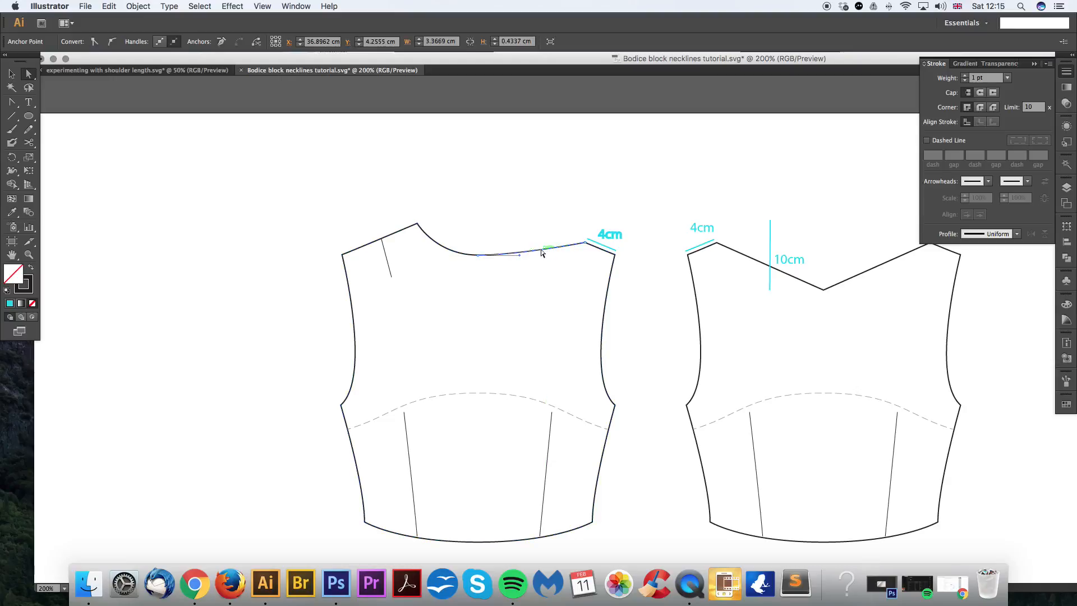
{"action": "left_click", "coordinate": [542, 253]}
{"action": "right_click", "coordinate": [542, 253]}
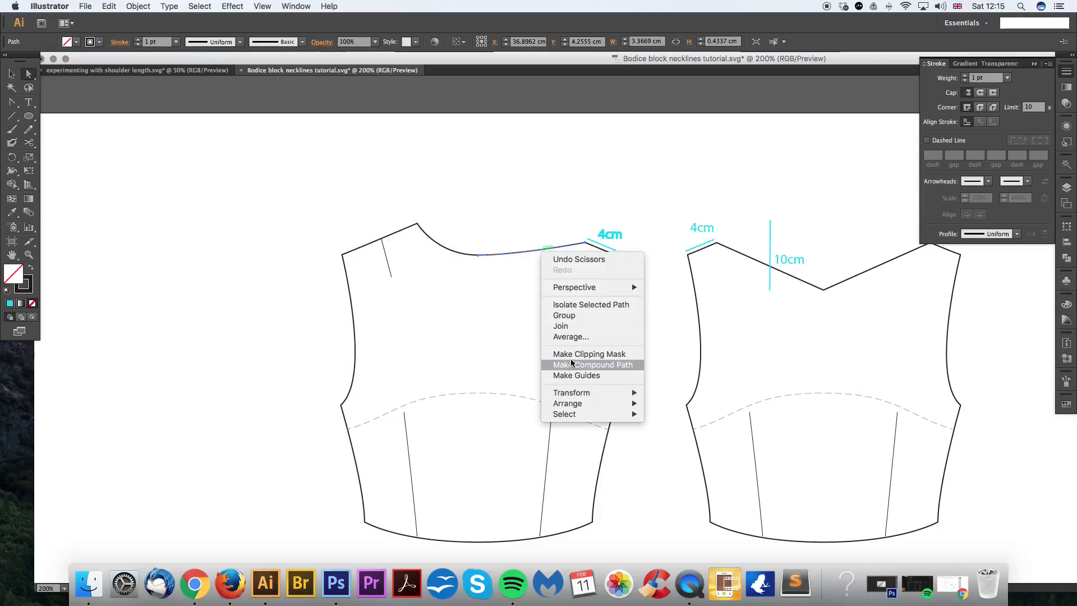
{"action": "mouse_move", "coordinate": [570, 393]}
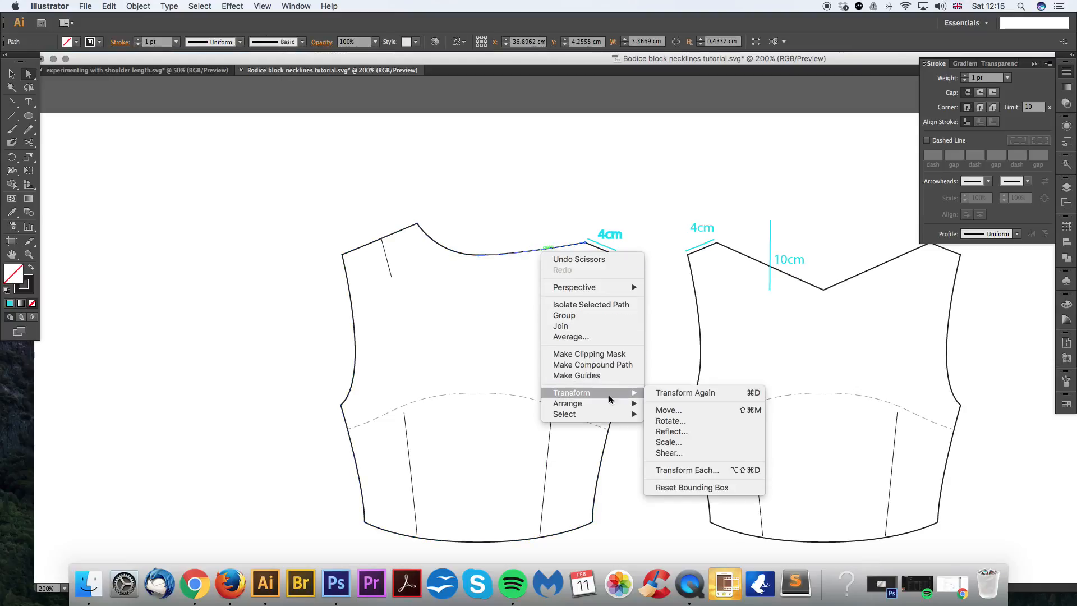
{"action": "left_click", "coordinate": [684, 432]}
{"action": "left_click", "coordinate": [503, 397]}
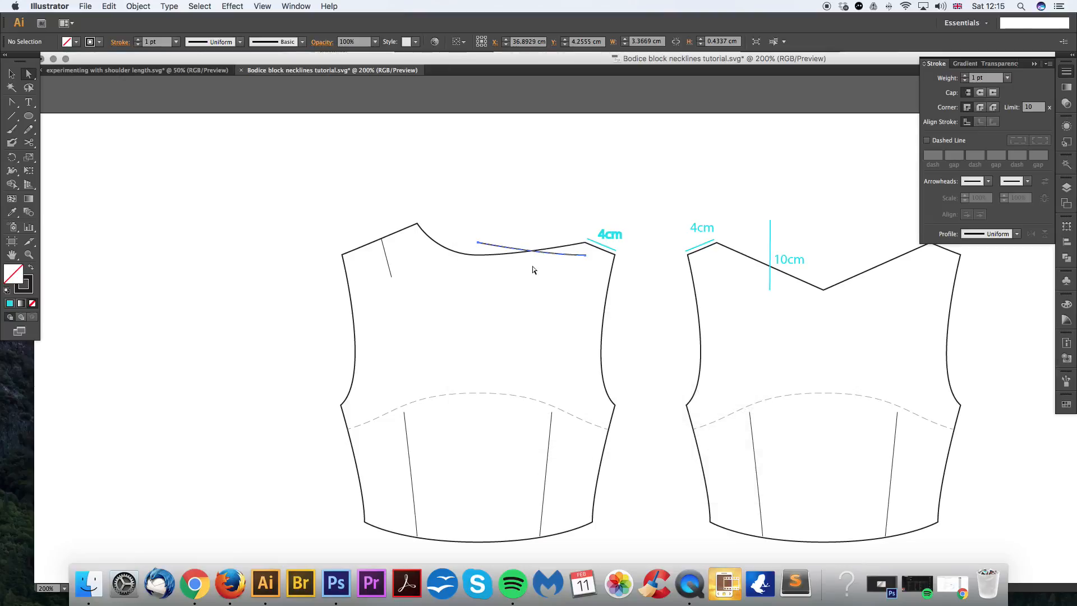
{"action": "left_click_drag", "start_coordinate": [584, 254], "coordinate": [488, 253]}
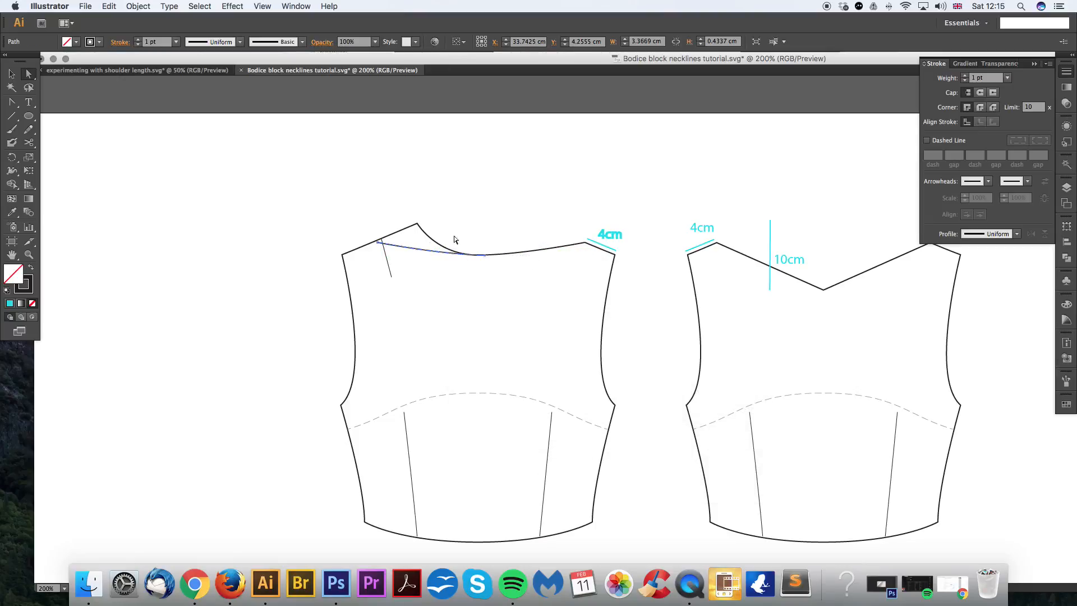
{"action": "left_click", "coordinate": [428, 234]}
{"action": "left_click", "coordinate": [426, 250]}
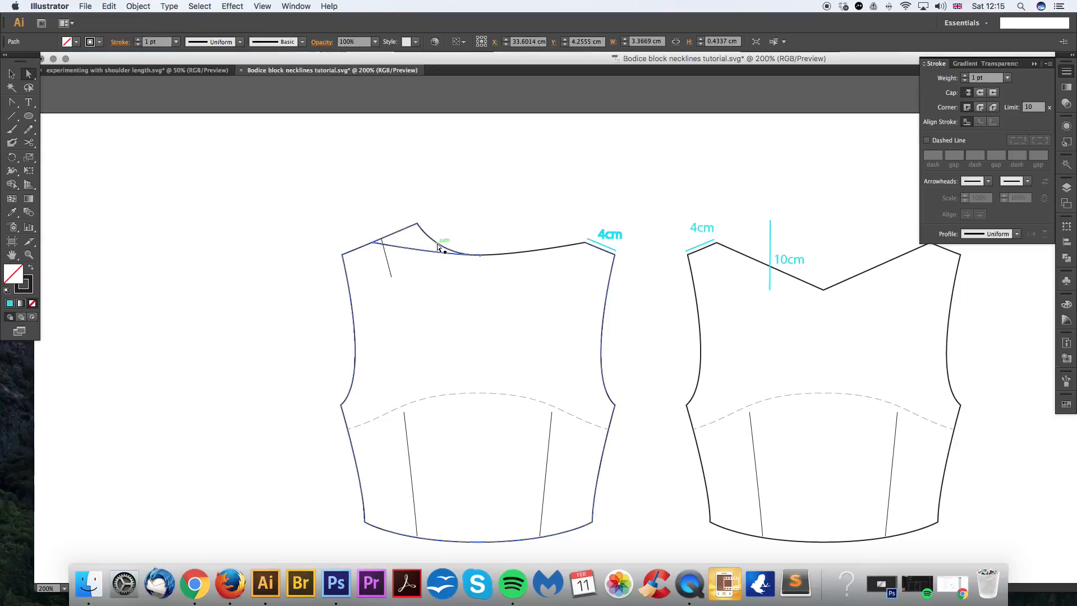
Step: Cut the outline where the mirrored neckline meets the left shoulder, then delete the old left neck section and shoulder dart
{"action": "left_click", "coordinate": [470, 254]}
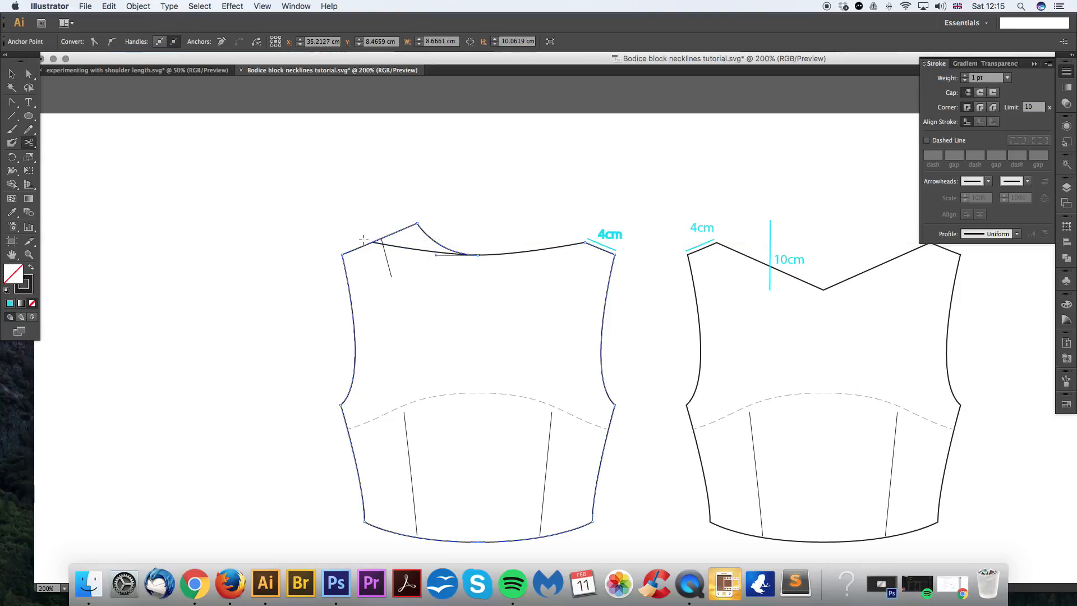
{"action": "left_click", "coordinate": [373, 242]}
{"action": "key", "text": "a"}
{"action": "left_click", "coordinate": [418, 225]}
{"action": "left_click", "coordinate": [417, 223]}
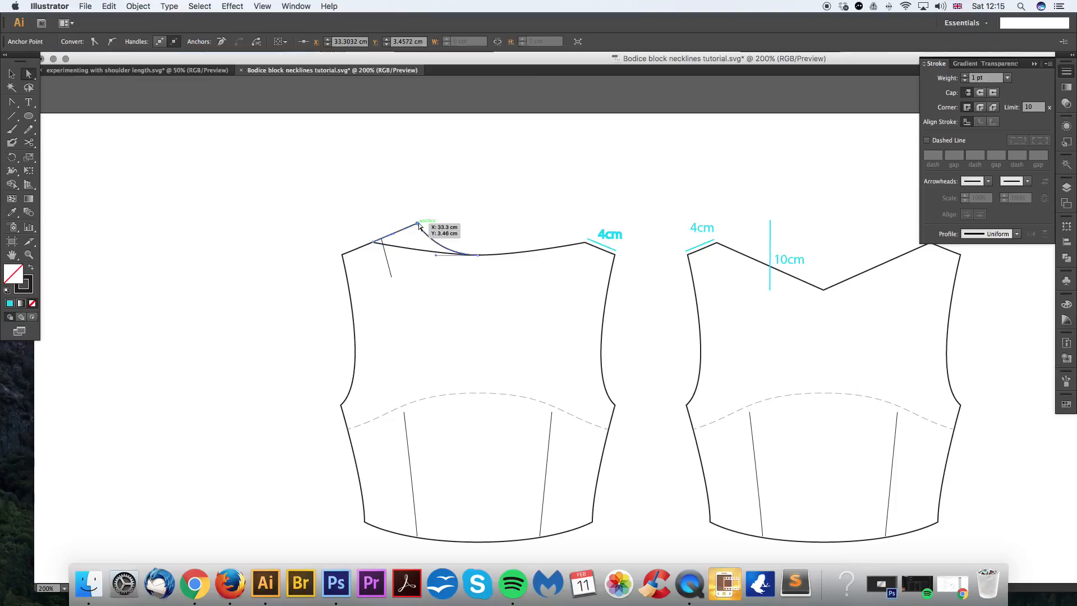
{"action": "key", "text": "Delete"}
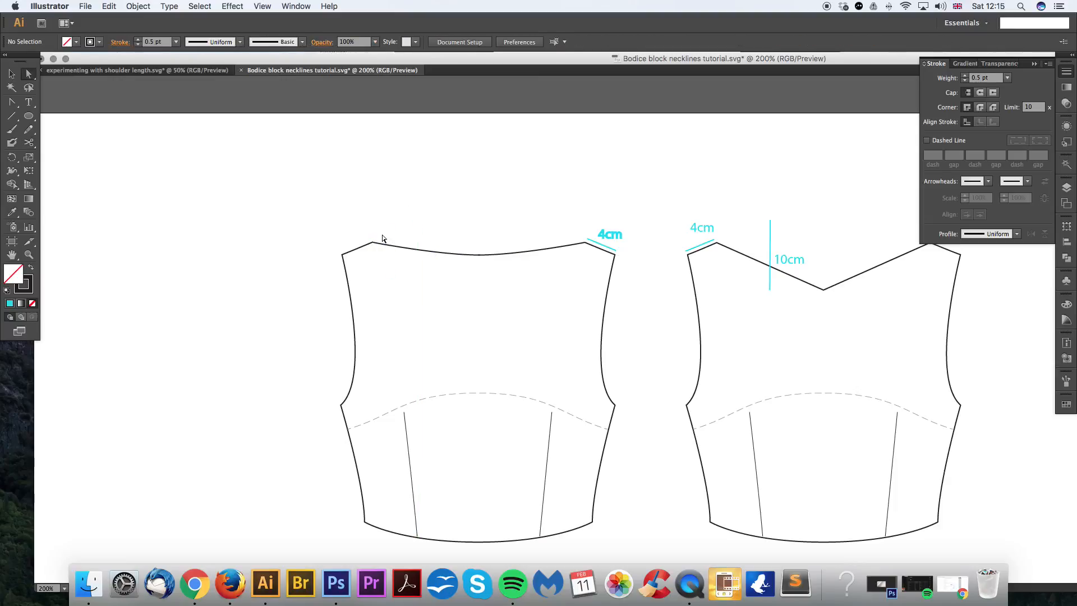
Step: Join the open path ends of the back bodice at the left shoulder point and at the centre back neckline
{"action": "left_click", "coordinate": [370, 248]}
{"action": "right_click", "coordinate": [371, 248]}
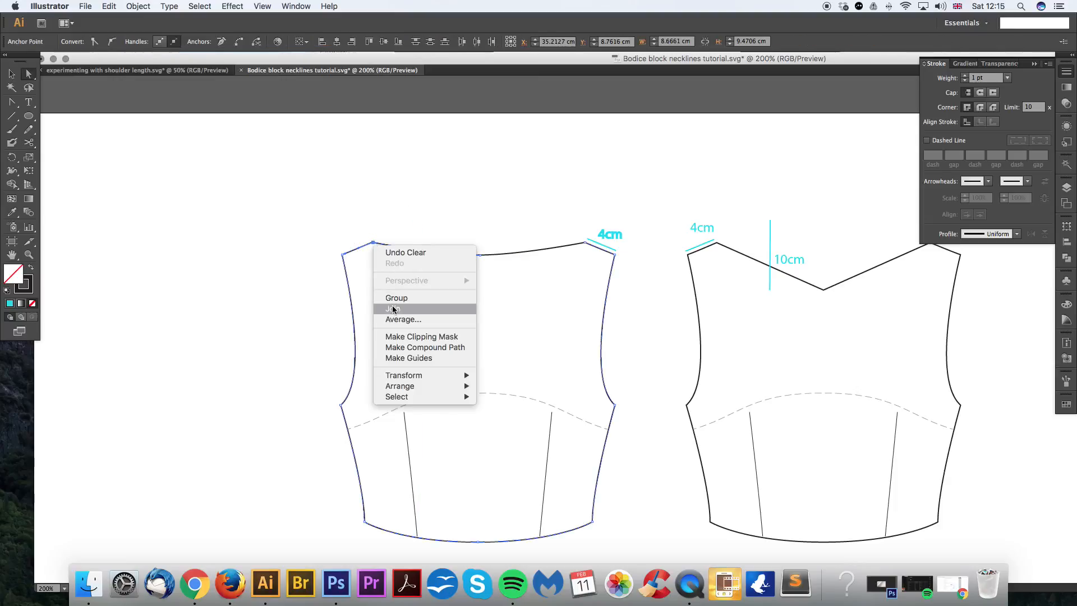
{"action": "left_click", "coordinate": [393, 309]}
{"action": "left_click_drag", "start_coordinate": [492, 243], "coordinate": [479, 264]}
{"action": "right_click", "coordinate": [478, 254]}
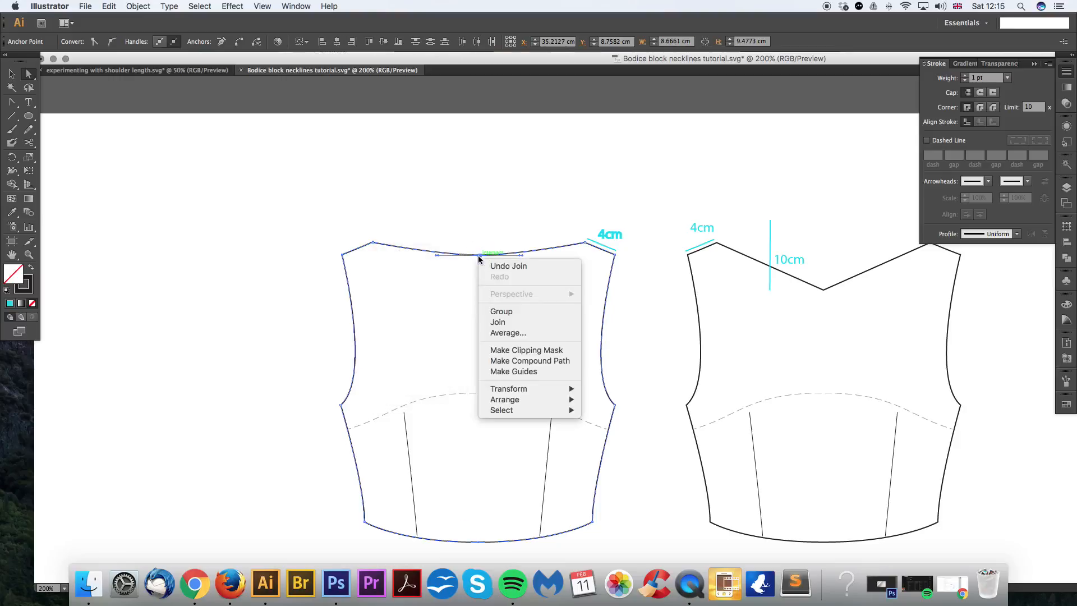
{"action": "left_click", "coordinate": [492, 325]}
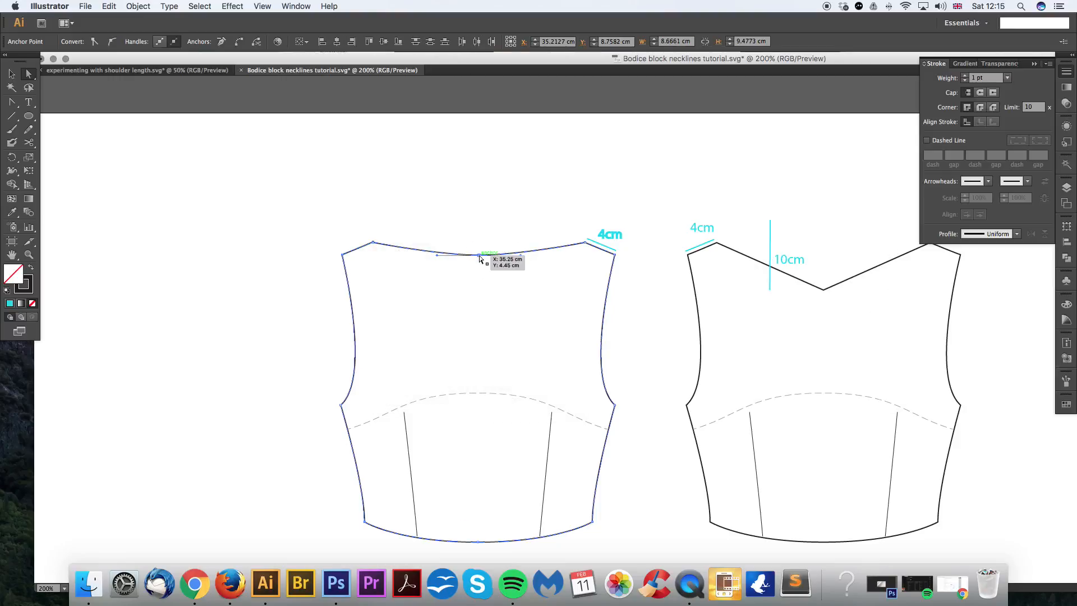
{"action": "right_click", "coordinate": [479, 255]}
{"action": "left_click", "coordinate": [498, 322]}
{"action": "left_click", "coordinate": [499, 154]}
Step: Match the back bodice's "4cm" label to the front's "4cm" label using the Eyedropper
{"action": "left_click_drag", "start_coordinate": [619, 218], "coordinate": [515, 209]}
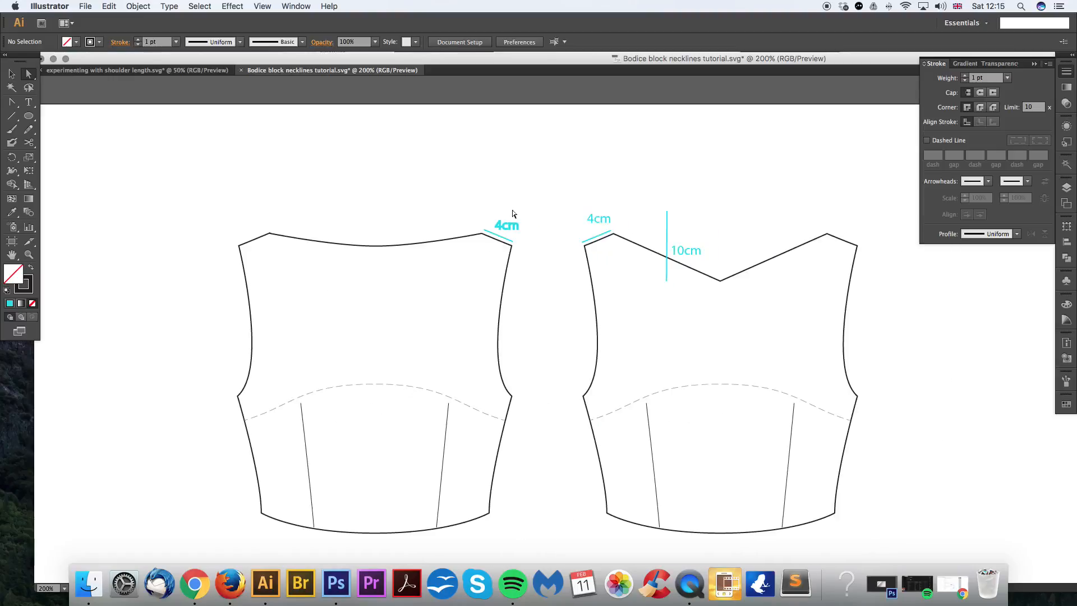
{"action": "left_click", "coordinate": [508, 223]}
{"action": "key", "text": "i"}
{"action": "left_click", "coordinate": [597, 220]}
{"action": "left_click", "coordinate": [502, 200]}
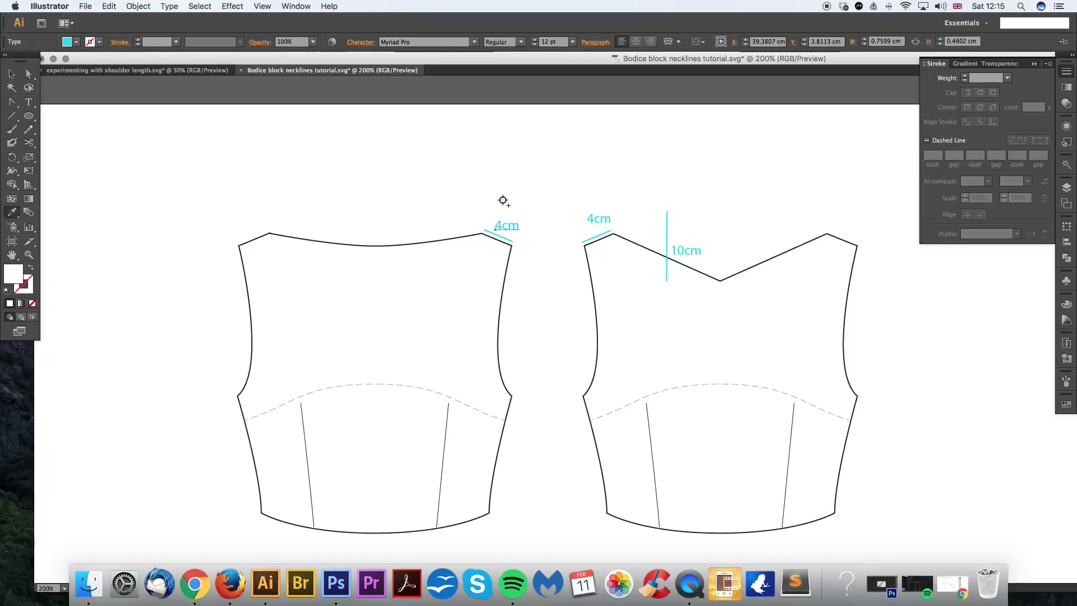
{"action": "left_click", "coordinate": [588, 219]}
{"action": "key", "text": "a"}
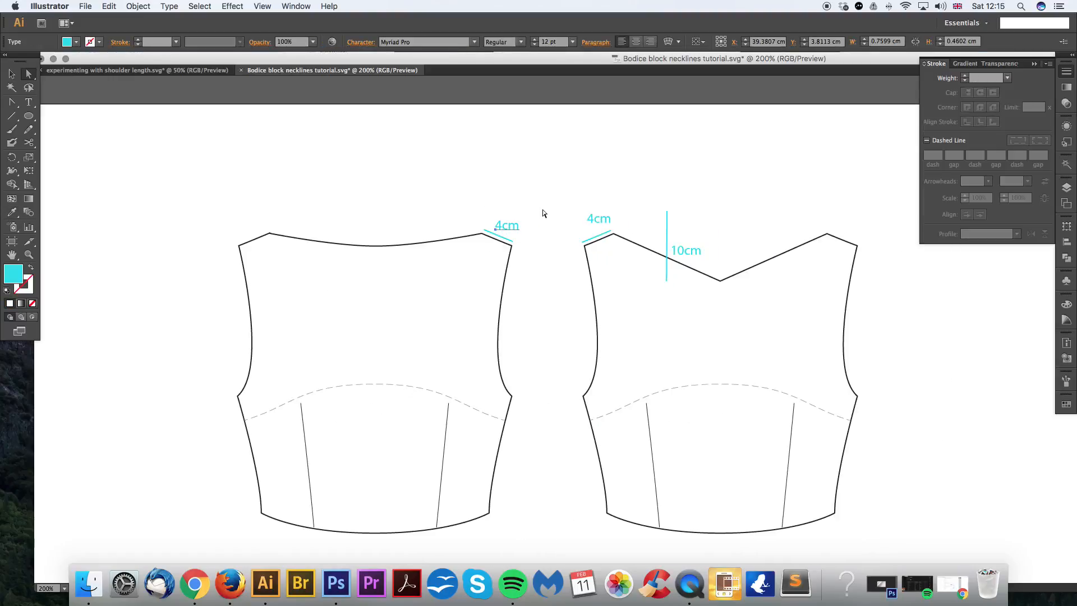
{"action": "left_click", "coordinate": [543, 210]}
Step: Examine the finished neckline sketches alongside the full-size front and back bodice block panels, focusing on the shoulders
{"action": "key", "text": "super+minus"}
{"action": "left_click_drag", "start_coordinate": [682, 284], "coordinate": [733, 212]}
{"action": "key", "text": "super+minus"}
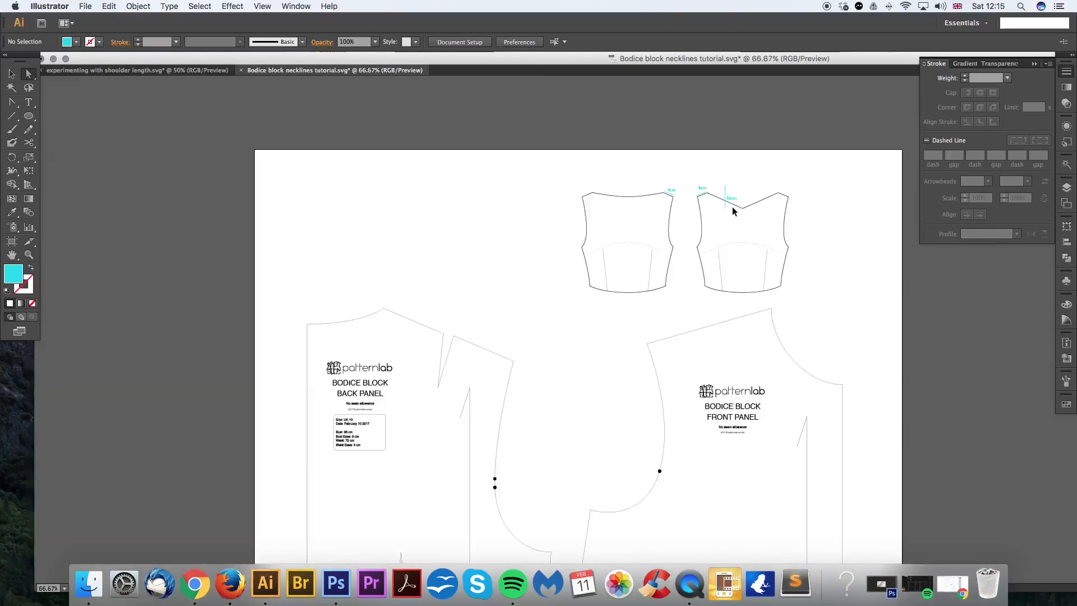
{"action": "left_click_drag", "start_coordinate": [643, 264], "coordinate": [629, 233]}
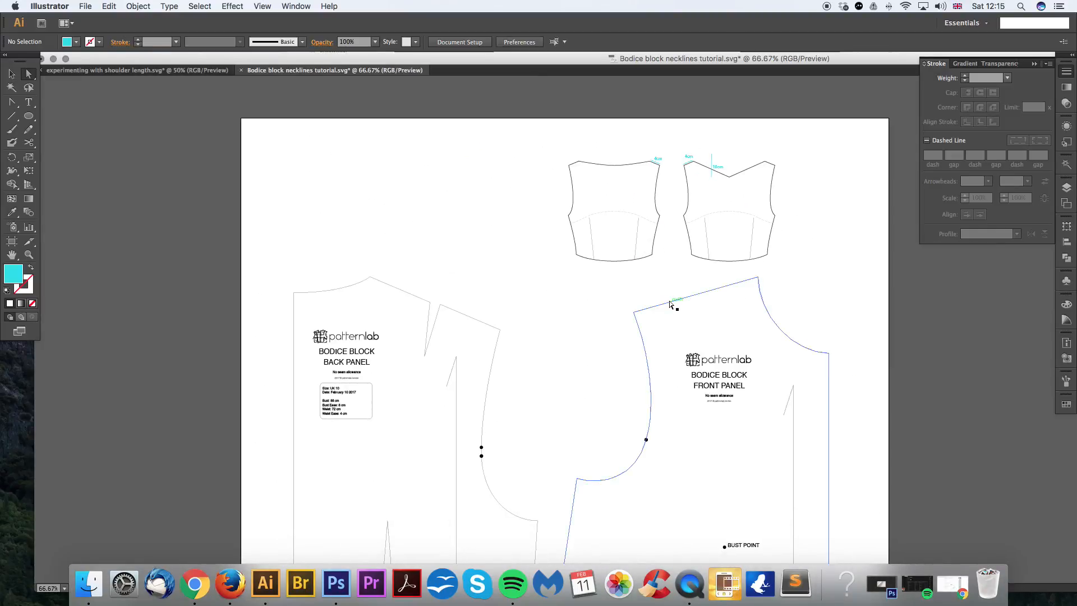
{"action": "left_click_drag", "start_coordinate": [604, 339], "coordinate": [547, 283]}
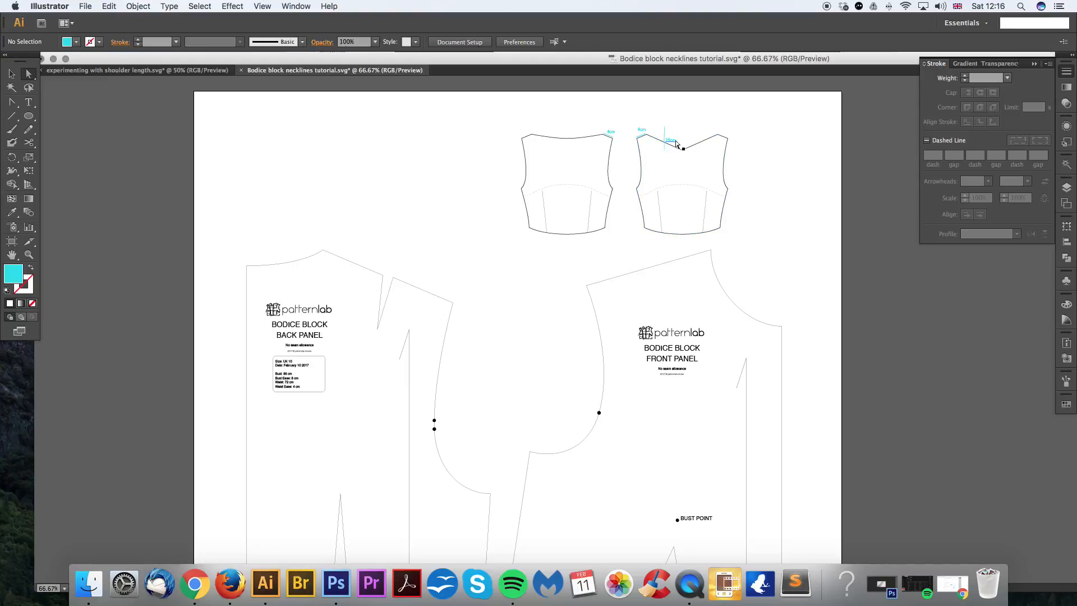
{"action": "left_click_drag", "start_coordinate": [778, 256], "coordinate": [748, 239]}
{"action": "key", "text": "super+equal"}
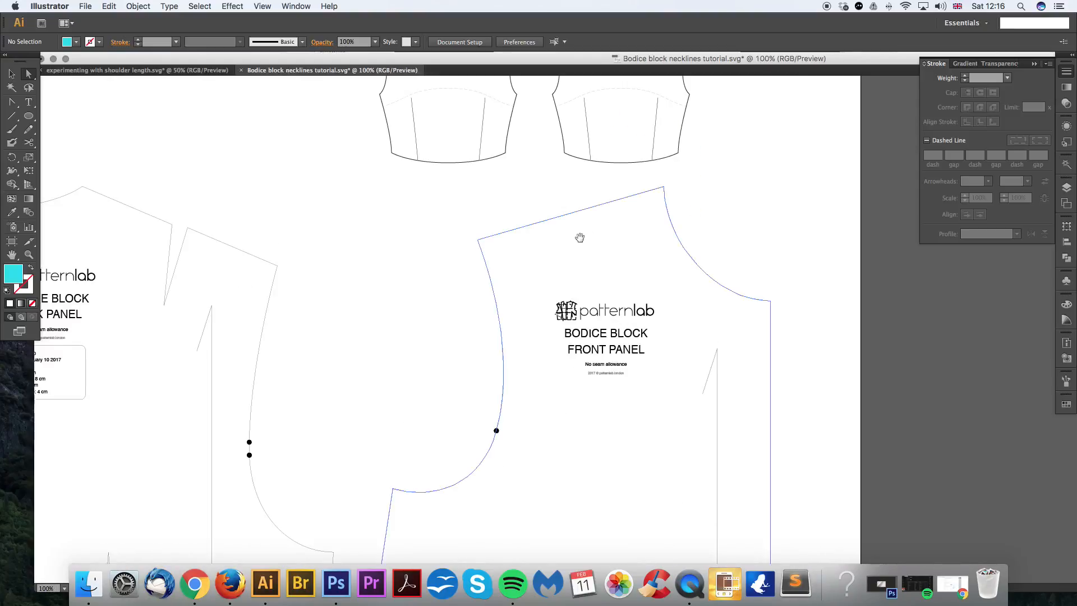
{"action": "left_click_drag", "start_coordinate": [579, 238], "coordinate": [609, 256]}
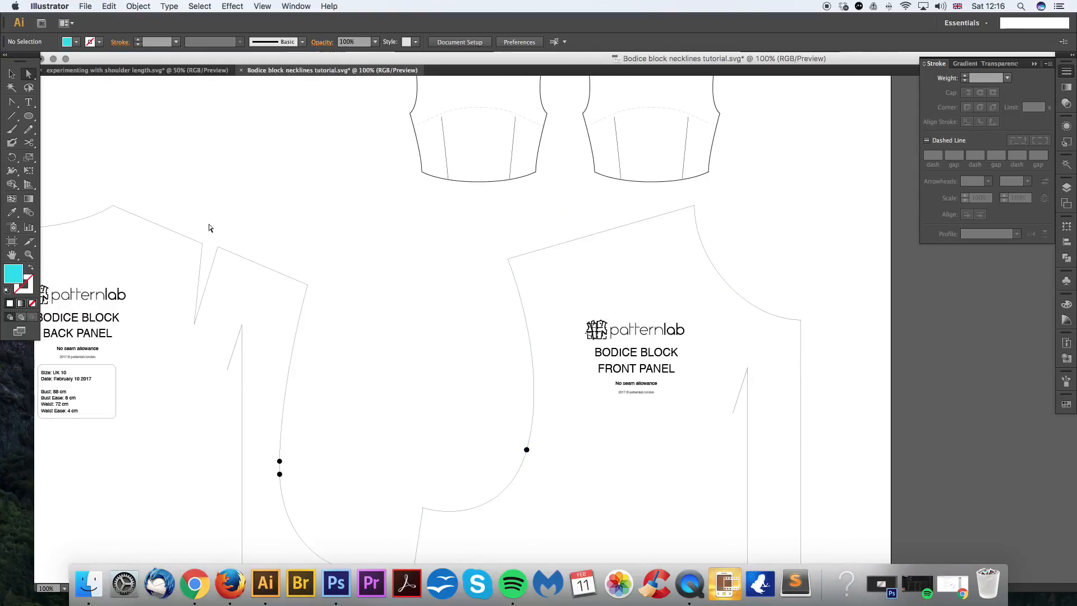
{"action": "left_click", "coordinate": [267, 225]}
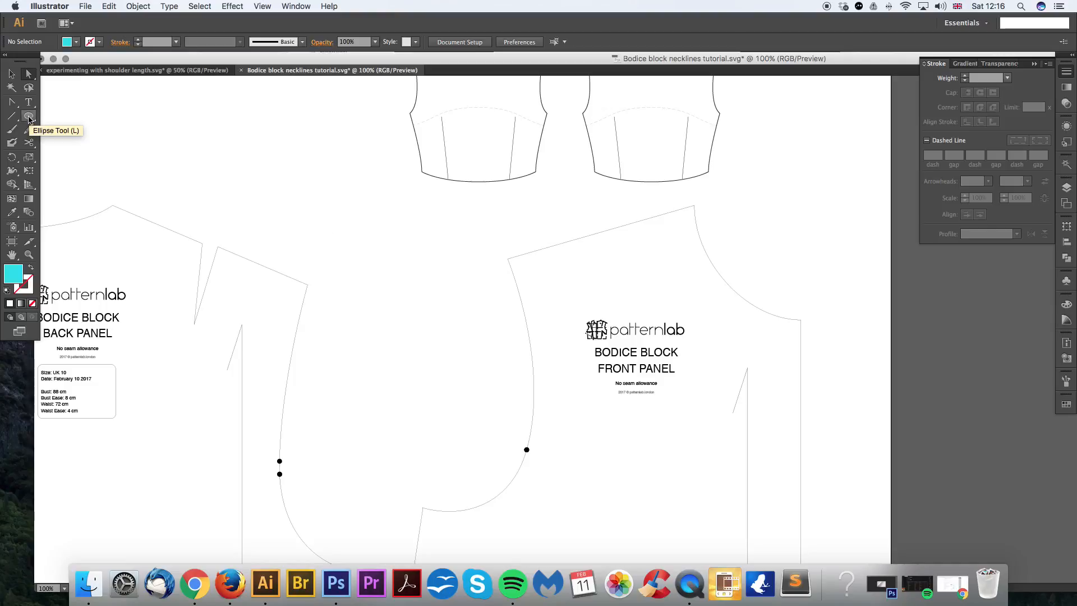
Step: Draw a circle about 0.4 cm wide beside the front panel's shoulder tip, with a cyan outline and no fill
{"action": "left_click_drag", "start_coordinate": [29, 118], "coordinate": [66, 145]}
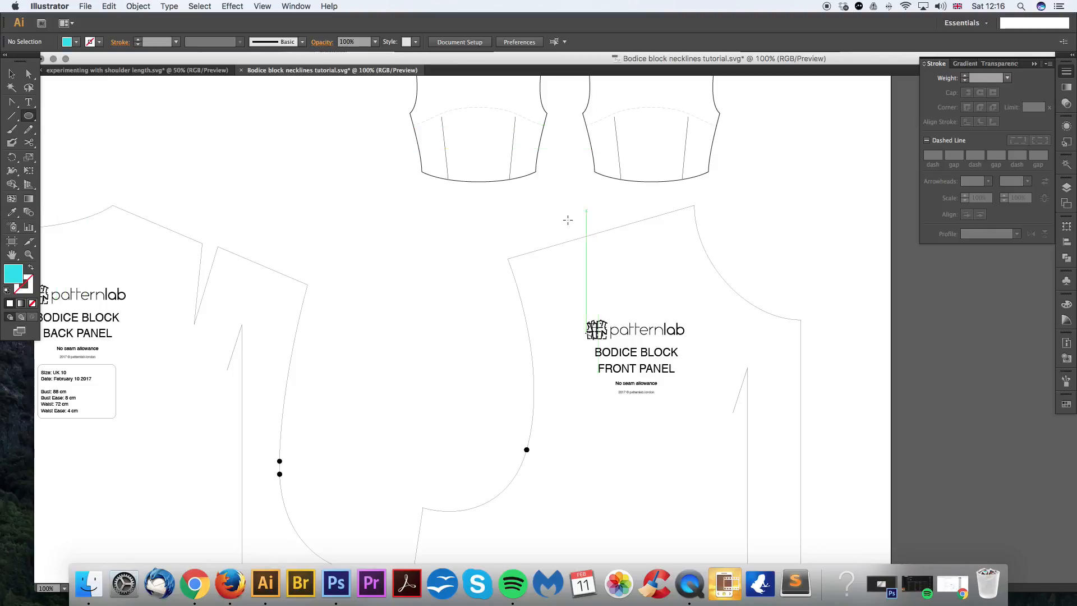
{"action": "key", "text": "super+equal"}
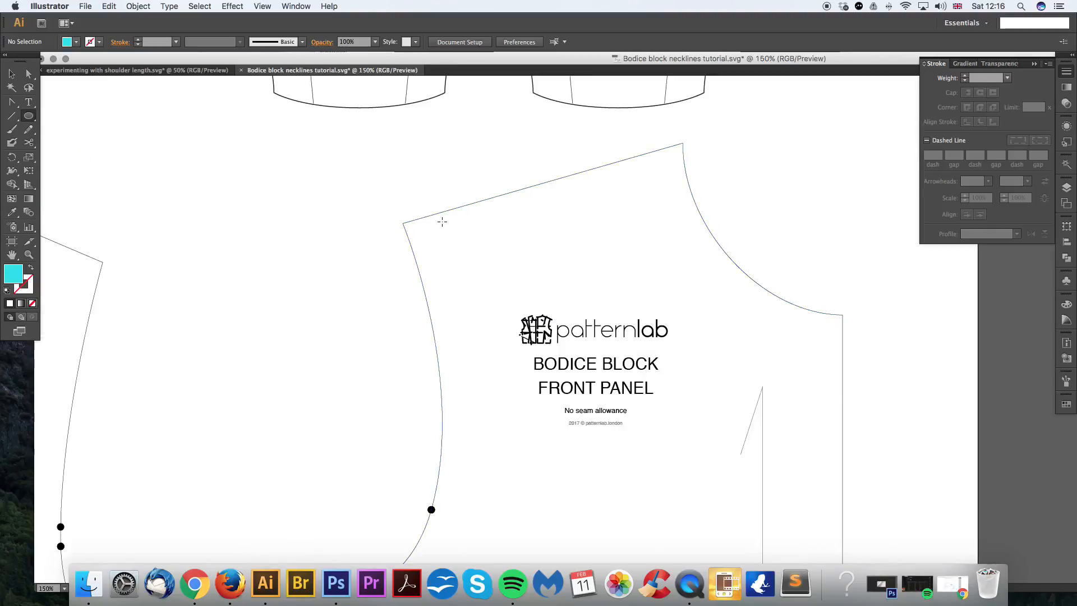
{"action": "mouse_move", "coordinate": [376, 194]}
{"action": "left_mouse_down"}
{"action": "mouse_move", "coordinate": [386, 202]}
{"action": "mouse_move", "coordinate": [375, 197]}
{"action": "mouse_move", "coordinate": [379, 211]}
{"action": "mouse_move", "coordinate": [403, 216]}
{"action": "mouse_move", "coordinate": [384, 206]}
{"action": "left_mouse_up"}
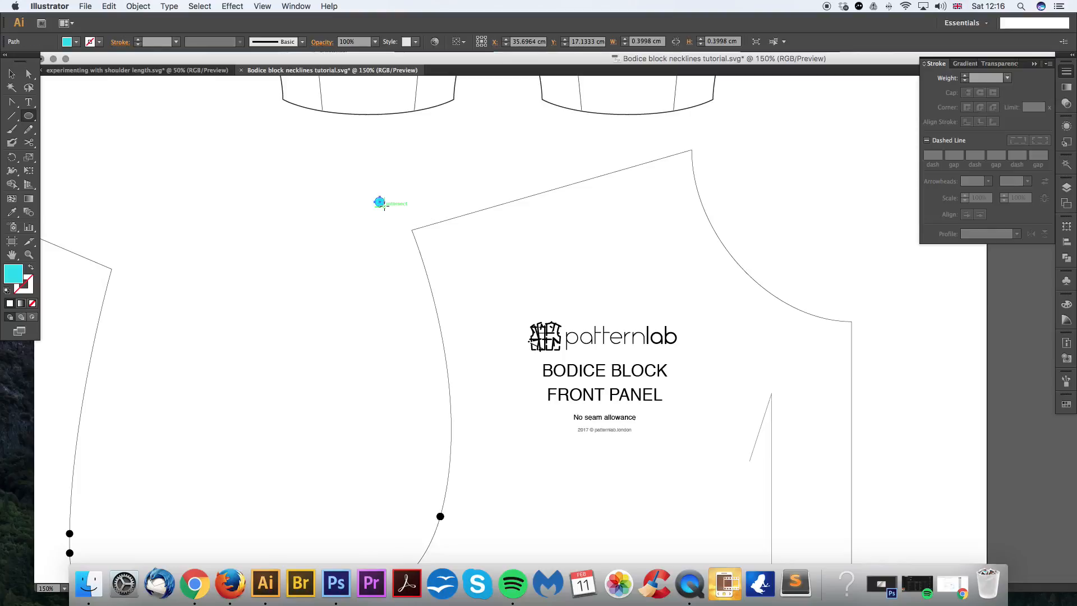
{"action": "left_click", "coordinate": [30, 269]}
{"action": "left_click", "coordinate": [32, 269]}
{"action": "left_click", "coordinate": [32, 270]}
{"action": "left_click", "coordinate": [31, 269]}
{"action": "left_click", "coordinate": [11, 73]}
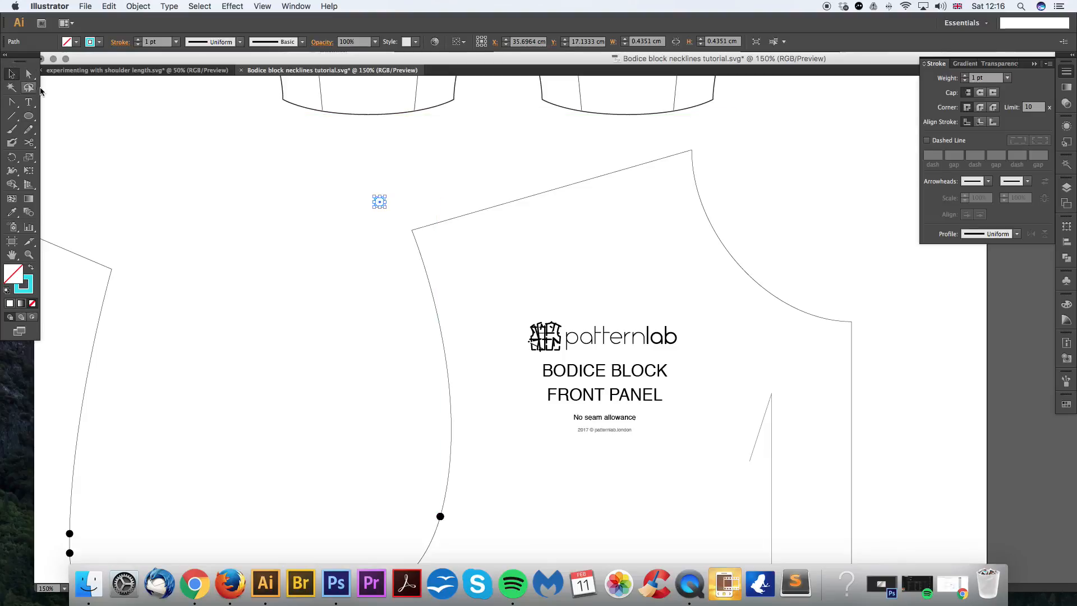
{"action": "left_click", "coordinate": [427, 219]}
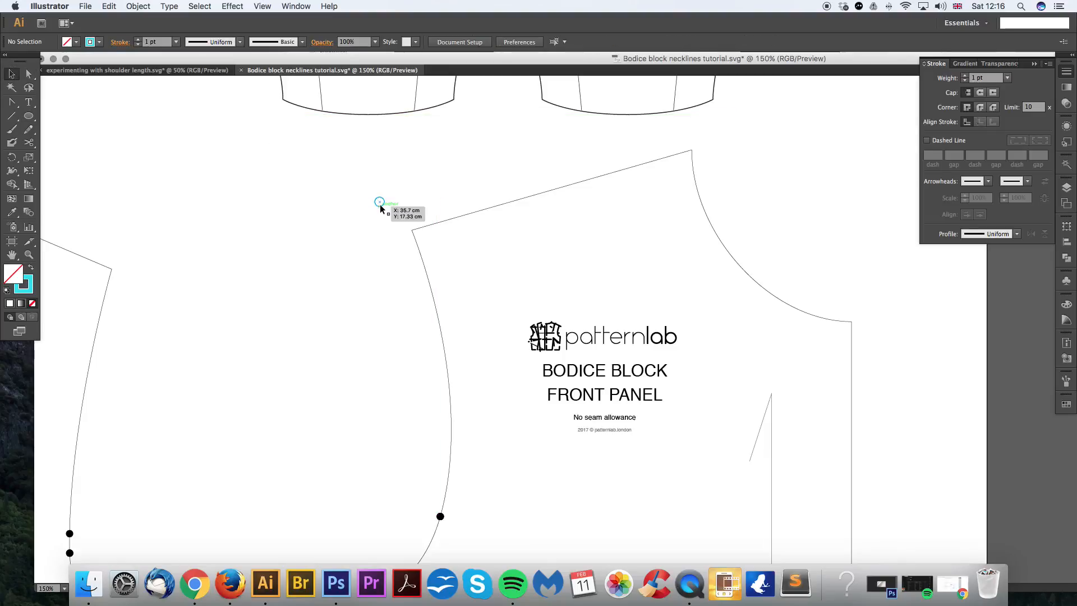
Step: Place the small cyan circle centred on the front panel's outer shoulder tip
{"action": "left_click_drag", "start_coordinate": [380, 203], "coordinate": [413, 231]}
{"action": "key", "text": "super+plus"}
{"action": "key", "text": "super+plus"}
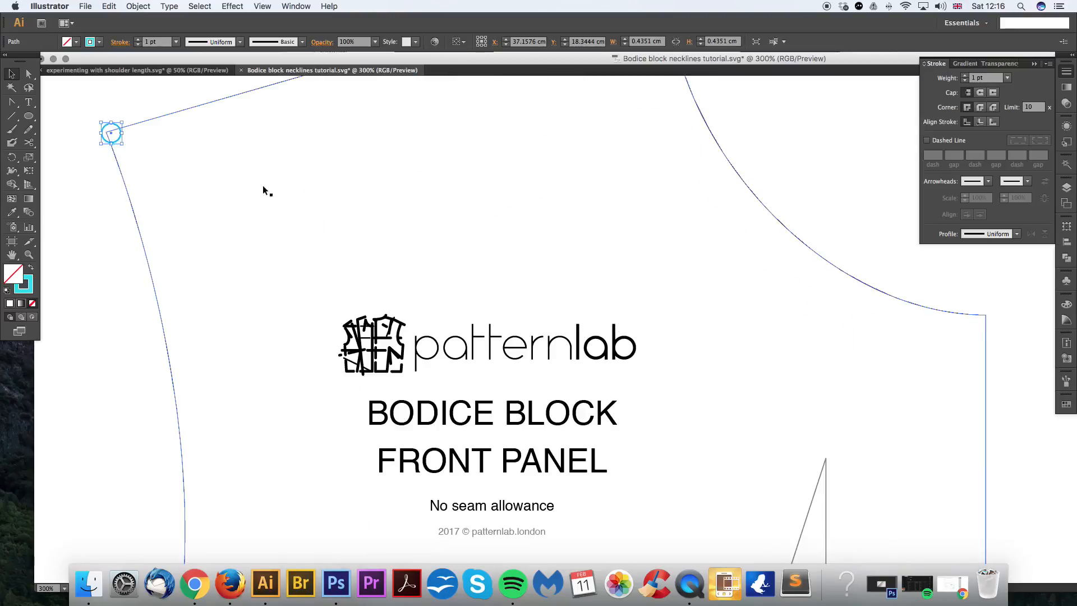
{"action": "left_click_drag", "start_coordinate": [115, 124], "coordinate": [528, 274]}
{"action": "left_click", "coordinate": [496, 227]}
{"action": "key", "text": "super+minus"}
{"action": "key", "text": "super+minus"}
{"action": "key", "text": "super+minus"}
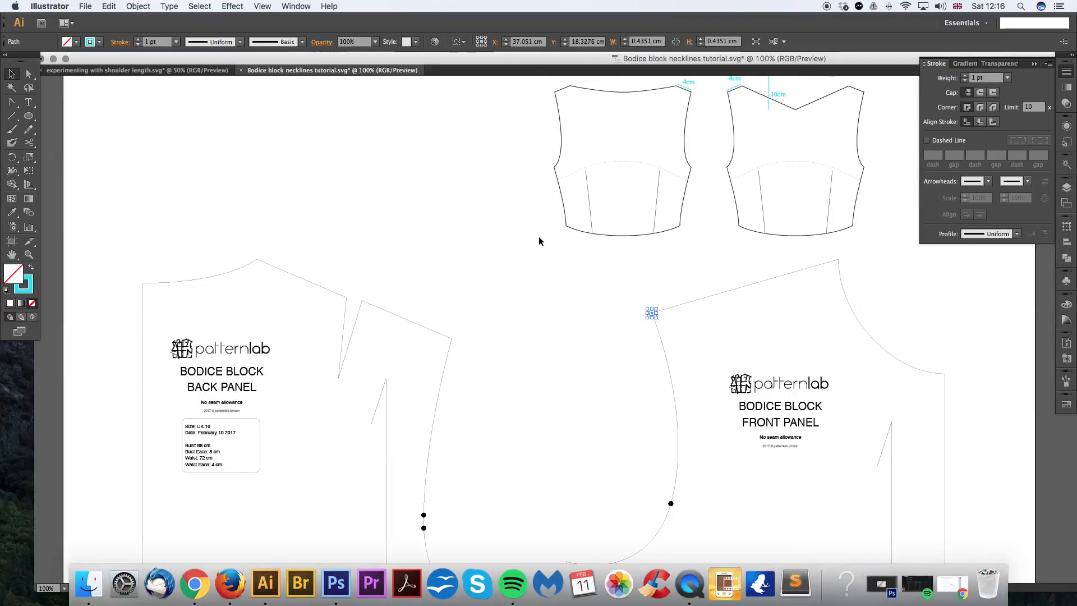
{"action": "left_click_drag", "start_coordinate": [685, 277], "coordinate": [532, 326]}
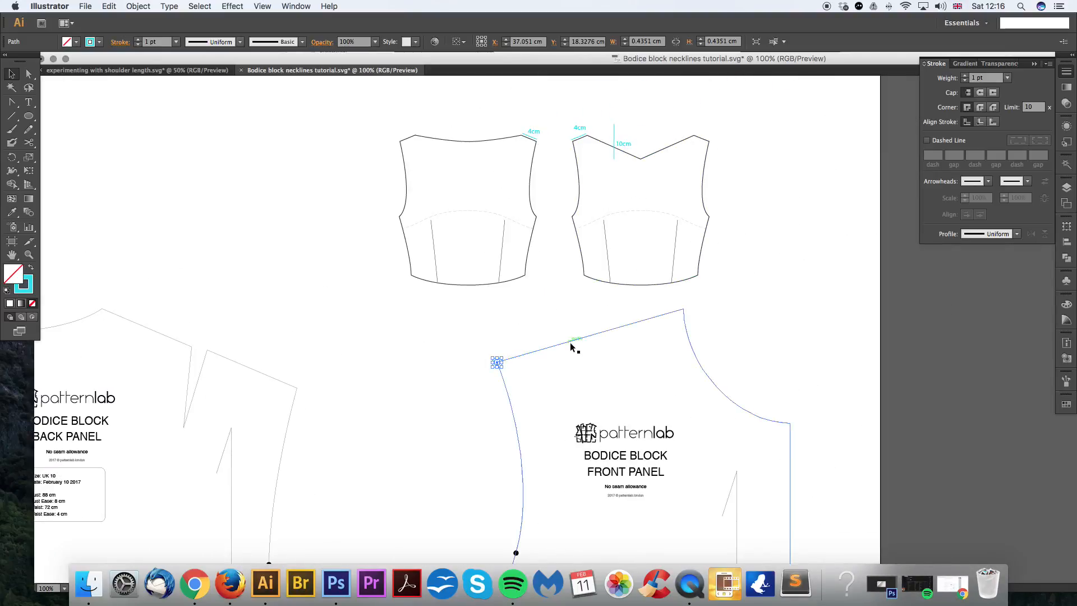
{"action": "left_click", "coordinate": [528, 340]}
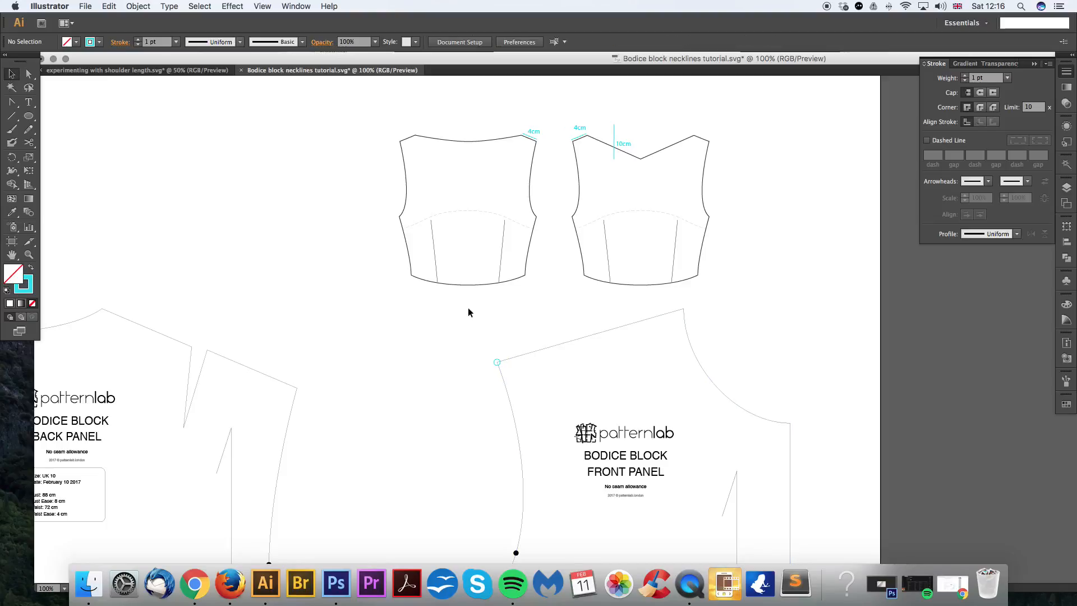
Step: Create a copy of the shoulder tip circle moved 4 cm horizontally and 0 cm vertically
{"action": "left_click", "coordinate": [497, 362]}
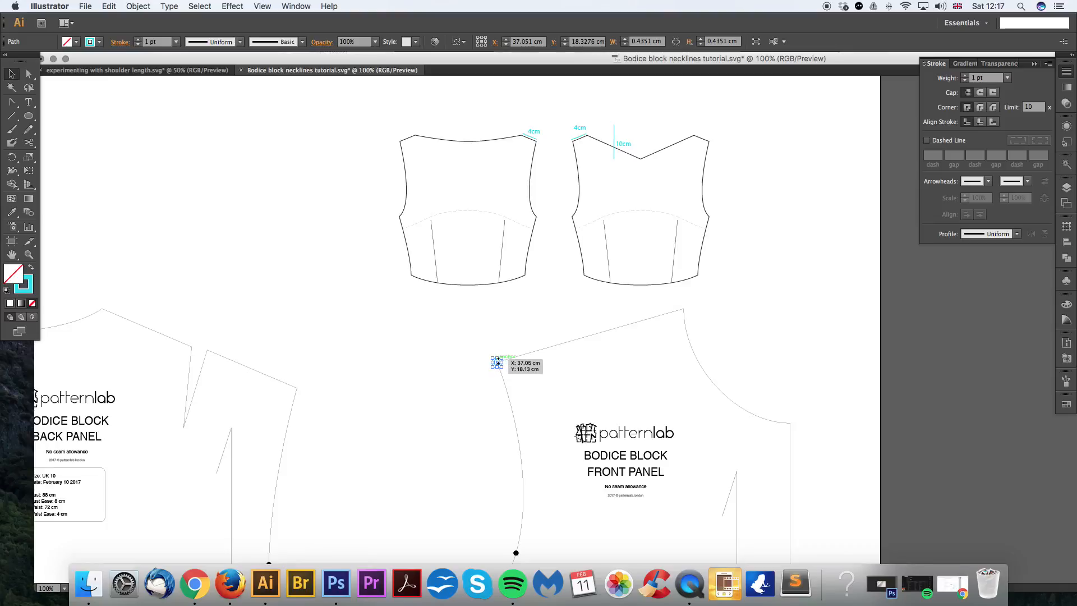
{"action": "key", "text": "Return"}
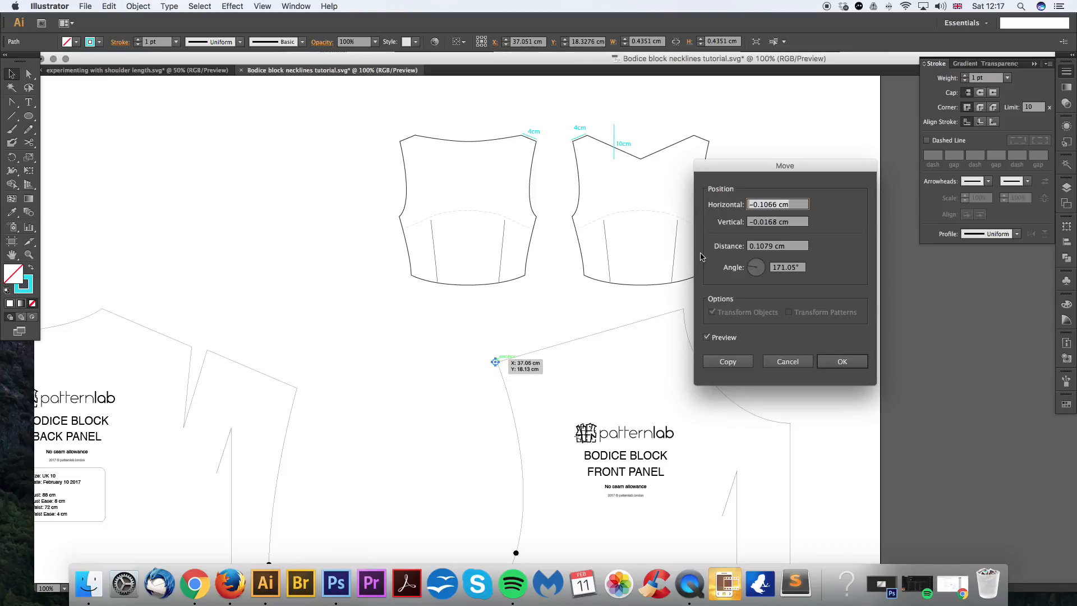
{"action": "type", "text": "4"}
{"action": "key", "text": "Tab"}
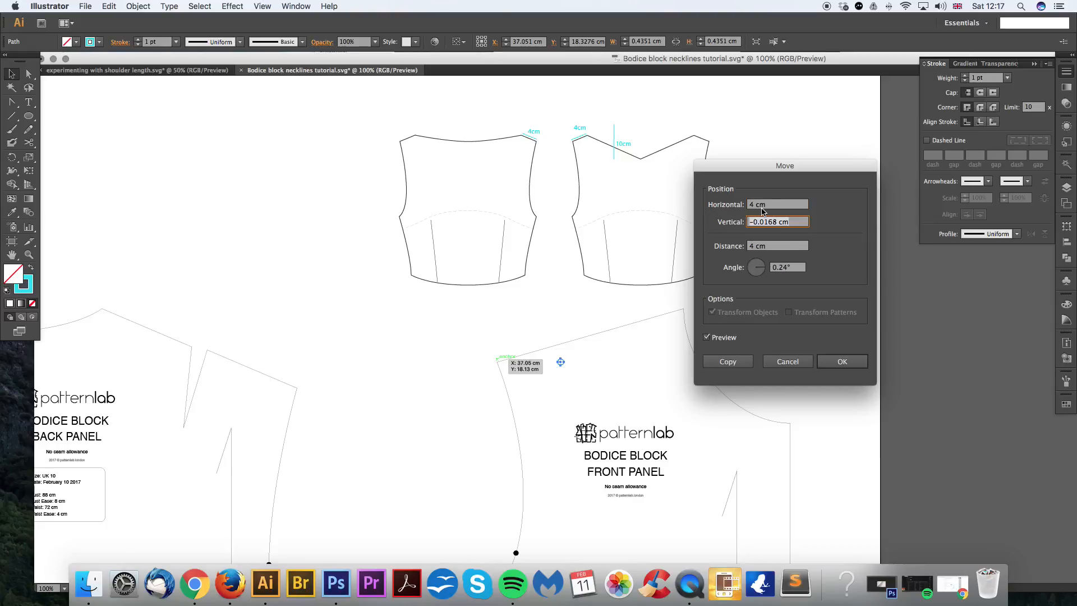
{"action": "type", "text": "0"}
{"action": "left_click", "coordinate": [728, 362]}
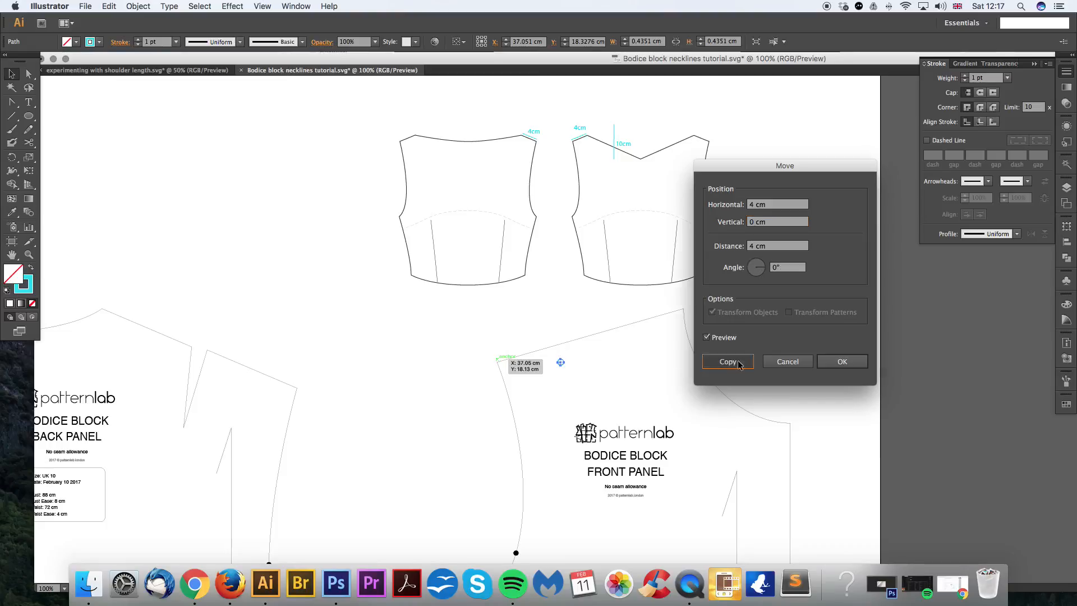
Step: Rotate the copied circle about the shoulder tip circle's centre until it sits on the front panel's shoulder line
{"action": "key", "text": "super+plus"}
{"action": "left_click_drag", "start_coordinate": [406, 353], "coordinate": [470, 301]}
{"action": "left_click", "coordinate": [546, 329]}
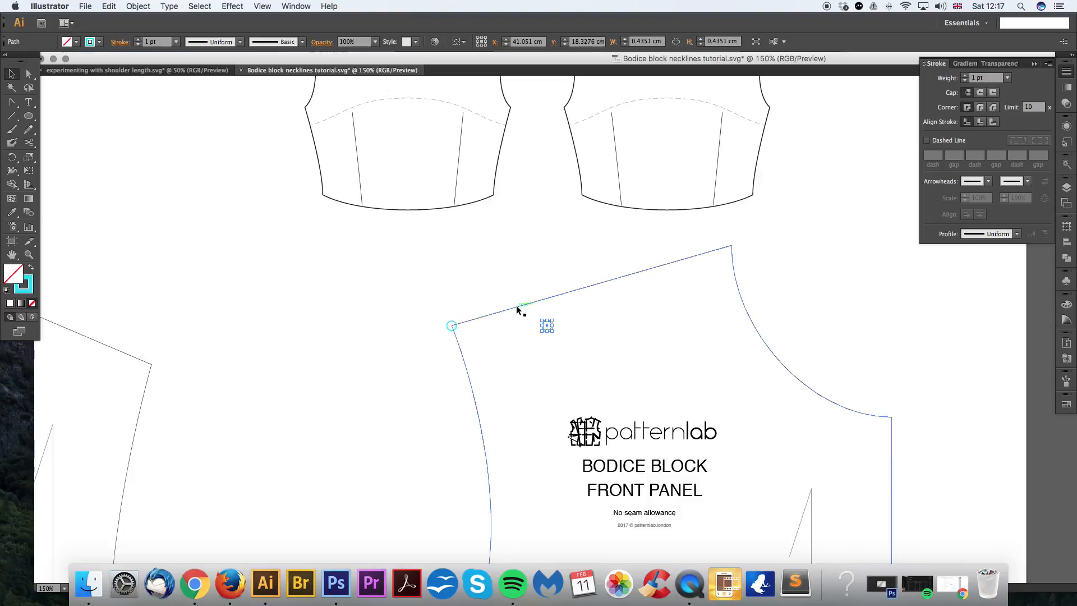
{"action": "left_click", "coordinate": [12, 159]}
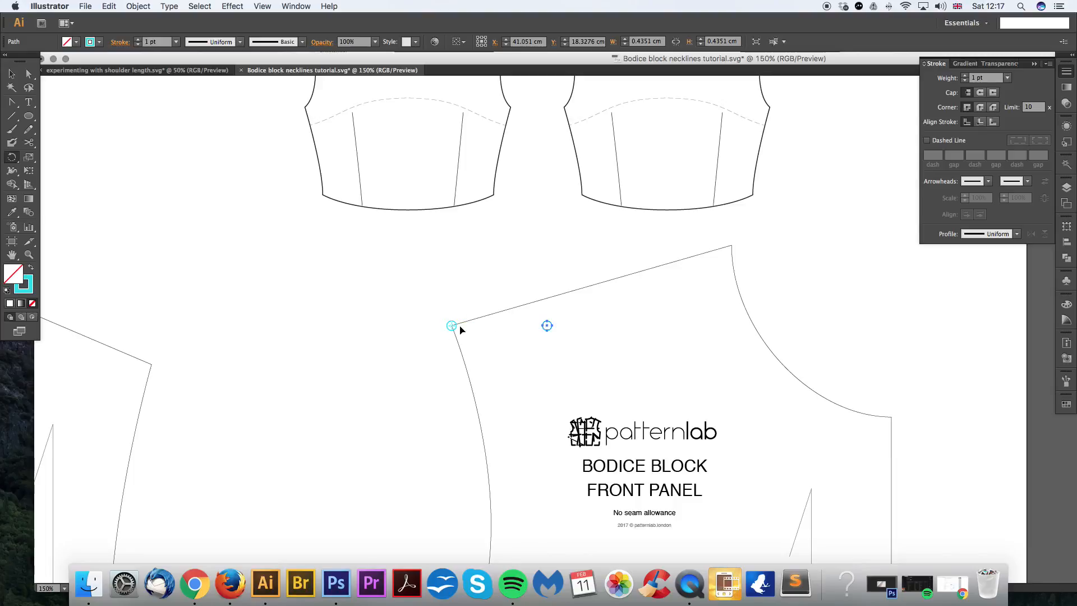
{"action": "left_click_drag", "start_coordinate": [547, 325], "coordinate": [543, 301]}
{"action": "key", "text": "super+minus"}
{"action": "left_click_drag", "start_coordinate": [658, 341], "coordinate": [545, 351]}
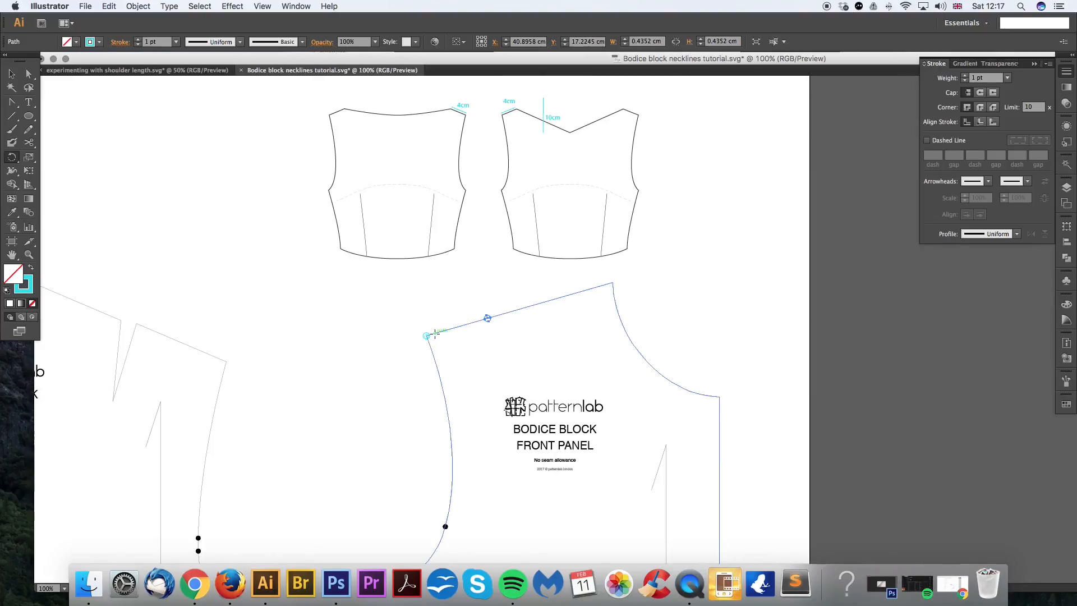
{"action": "left_click", "coordinate": [12, 115]}
{"action": "left_click", "coordinate": [426, 335]}
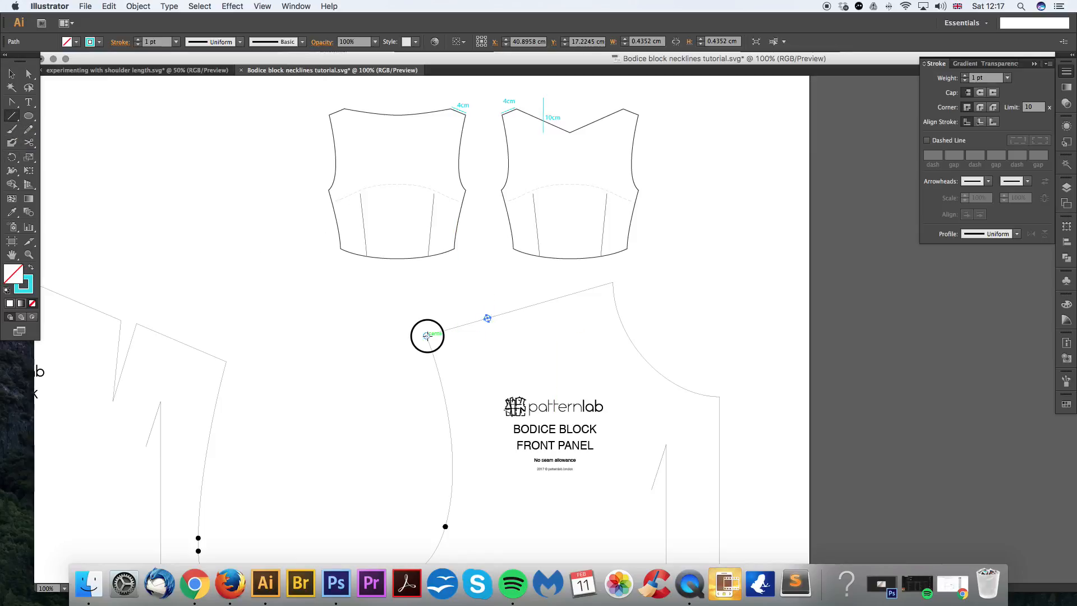
{"action": "left_click_drag", "start_coordinate": [427, 336], "coordinate": [416, 305]}
{"action": "key", "text": "Delete"}
{"action": "key", "text": "v"}
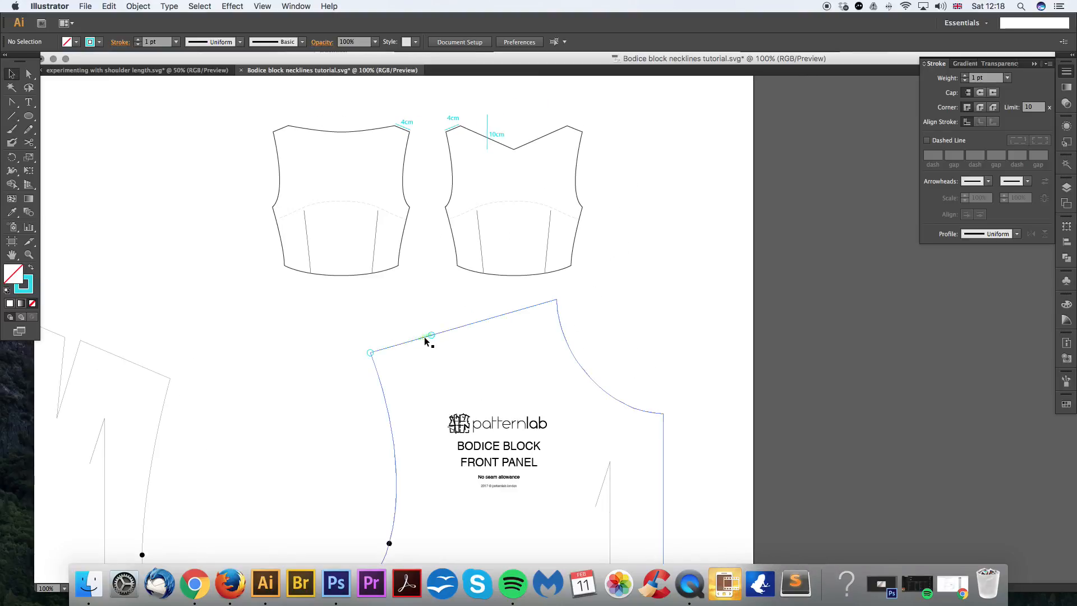
Step: Duplicate the circle on the shoulder line and centre the duplicate on the front panel's shoulder point at the neck
{"action": "mouse_move", "coordinate": [507, 289]}
{"action": "left_mouse_down"}
{"action": "mouse_move", "coordinate": [443, 273]}
{"action": "mouse_move", "coordinate": [511, 279]}
{"action": "left_mouse_up"}
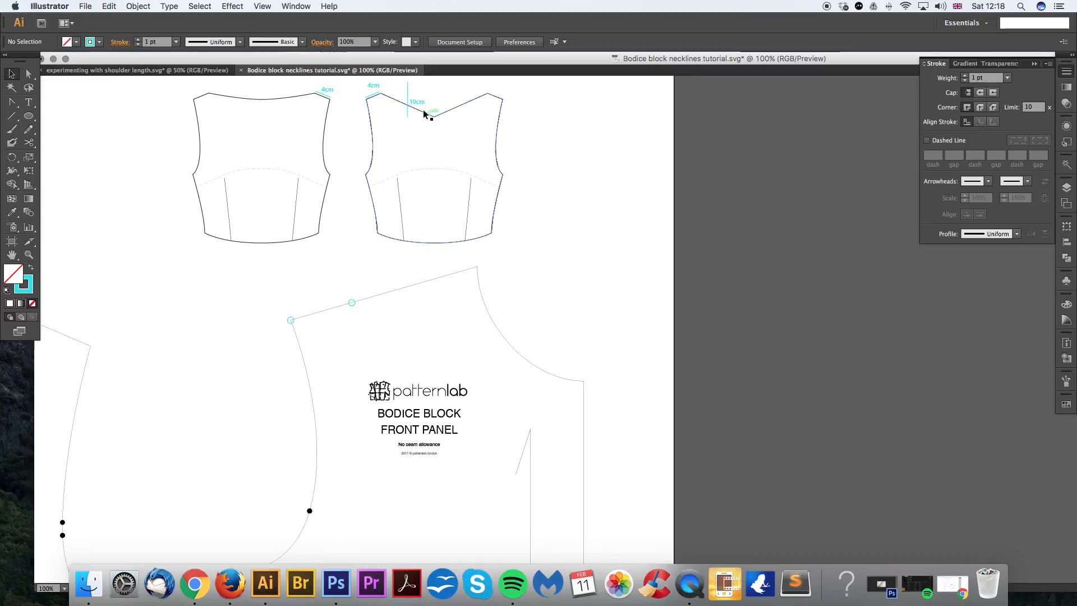
{"action": "left_click", "coordinate": [352, 305]}
{"action": "left_click", "coordinate": [10, 73]}
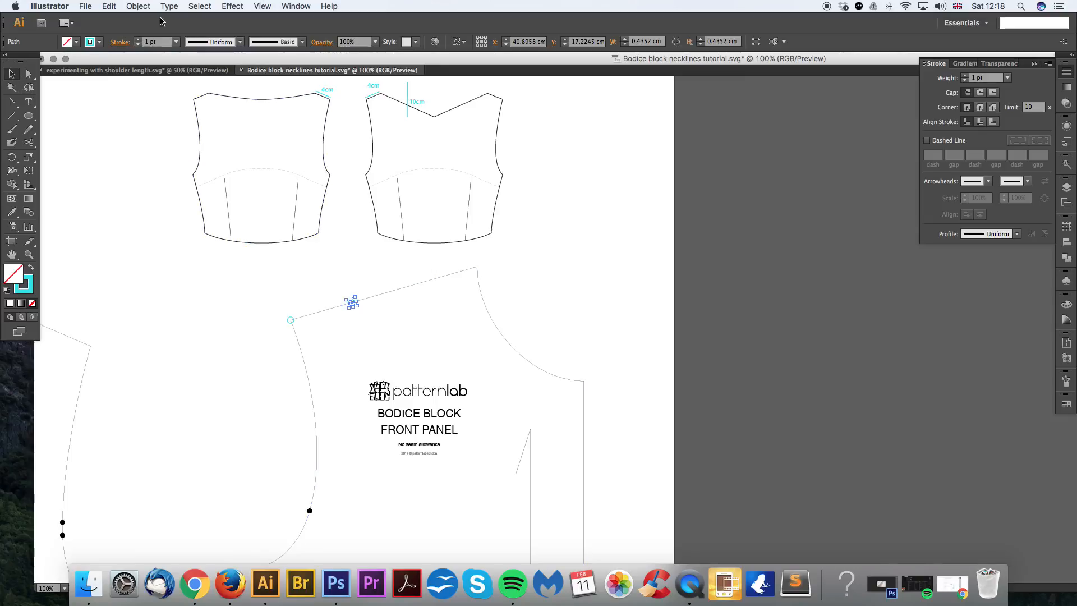
{"action": "left_click", "coordinate": [110, 7]}
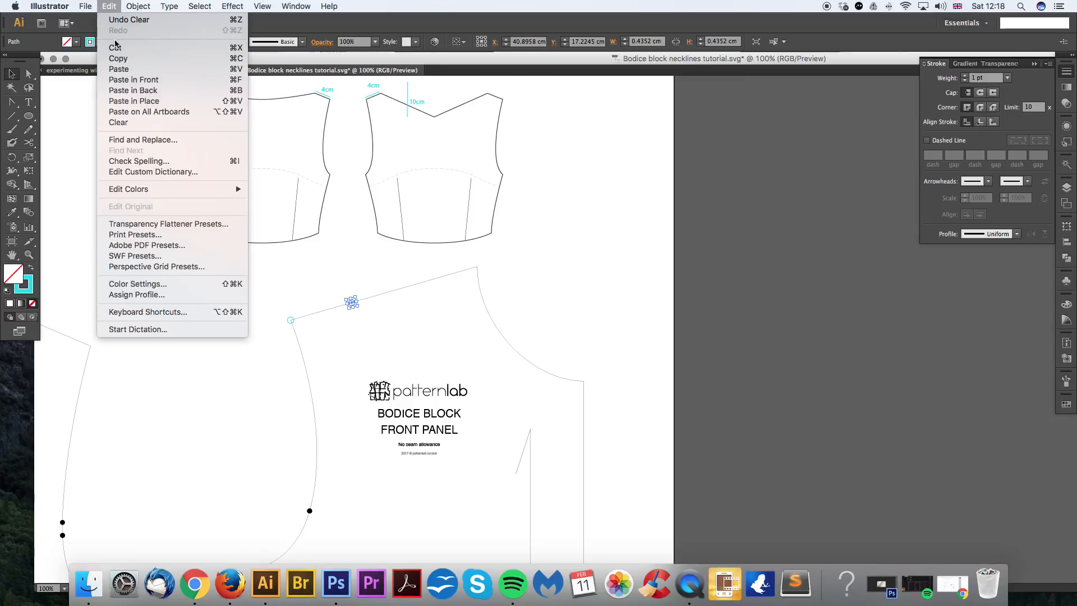
{"action": "left_click", "coordinate": [110, 7]}
{"action": "left_click", "coordinate": [110, 7]}
{"action": "left_click", "coordinate": [119, 69]}
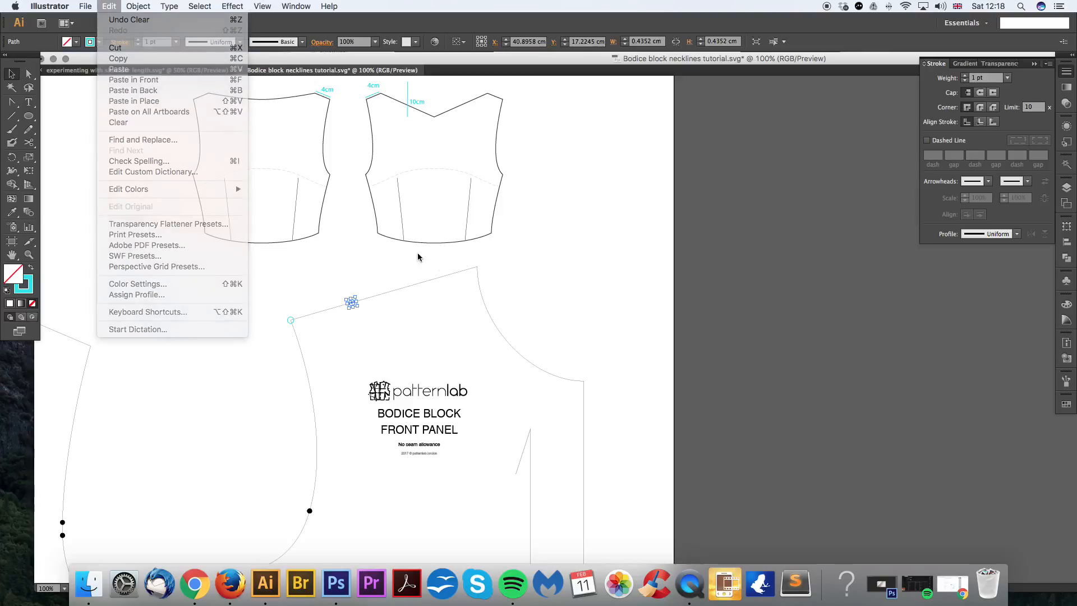
{"action": "left_click", "coordinate": [712, 360]}
{"action": "left_click_drag", "start_coordinate": [716, 329], "coordinate": [477, 266]}
{"action": "left_click_drag", "start_coordinate": [536, 238], "coordinate": [604, 287]}
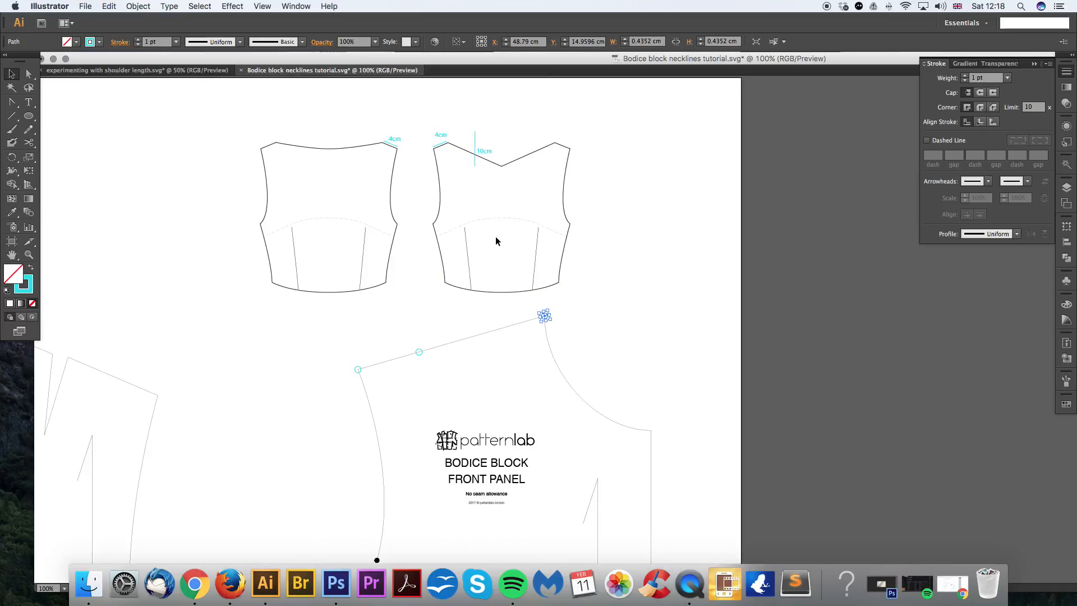
{"action": "left_click_drag", "start_coordinate": [602, 332], "coordinate": [557, 275]}
{"action": "left_click", "coordinate": [510, 271]}
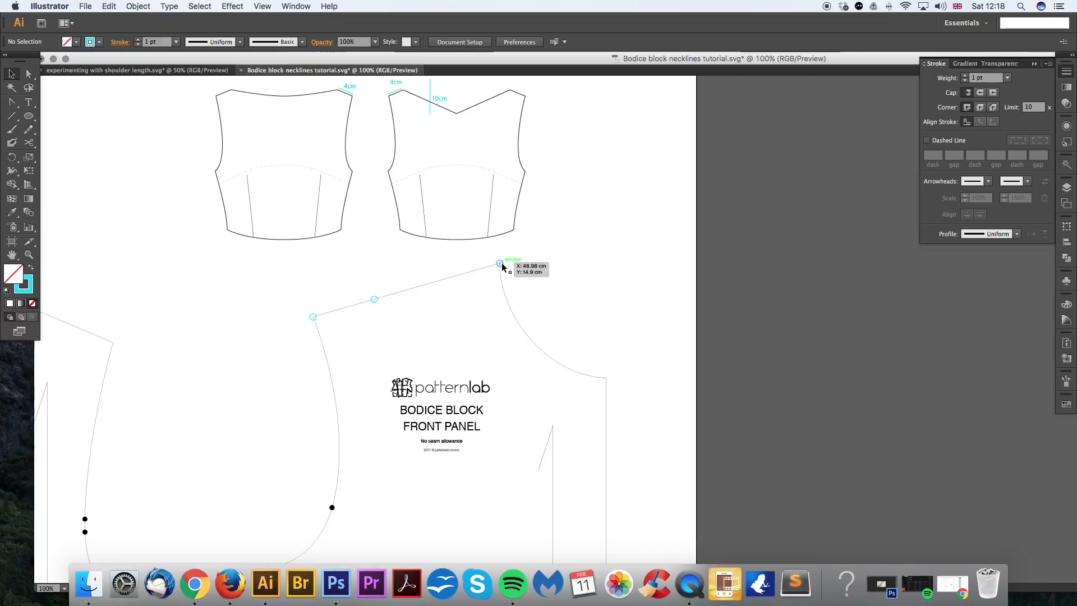
Step: Create a copy of the neck point circle moved 0 cm horizontally and 10 cm vertically downwards
{"action": "left_click", "coordinate": [500, 264]}
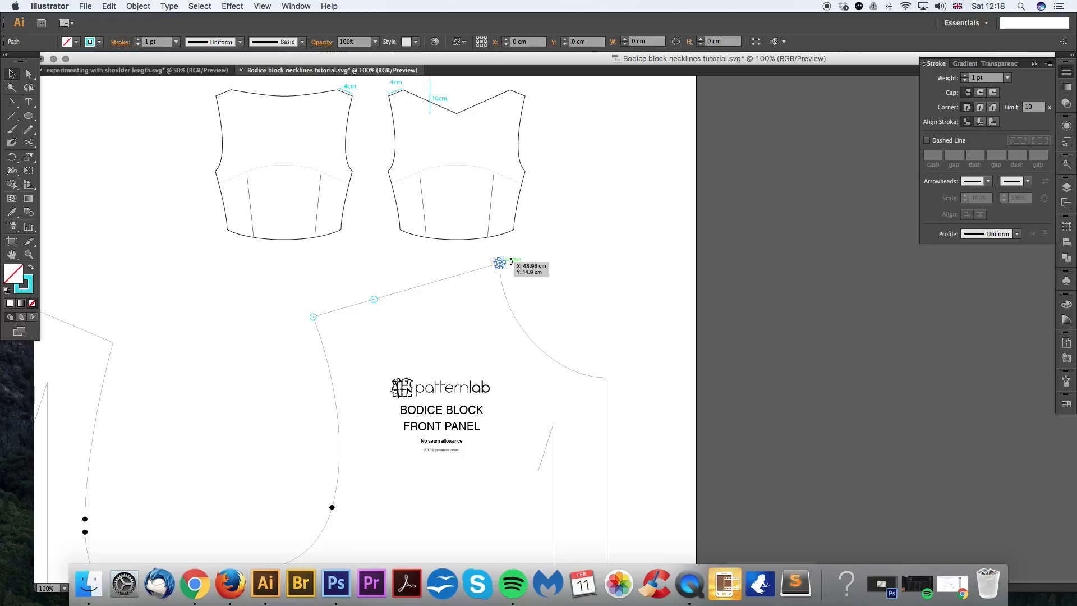
{"action": "key", "text": "Return"}
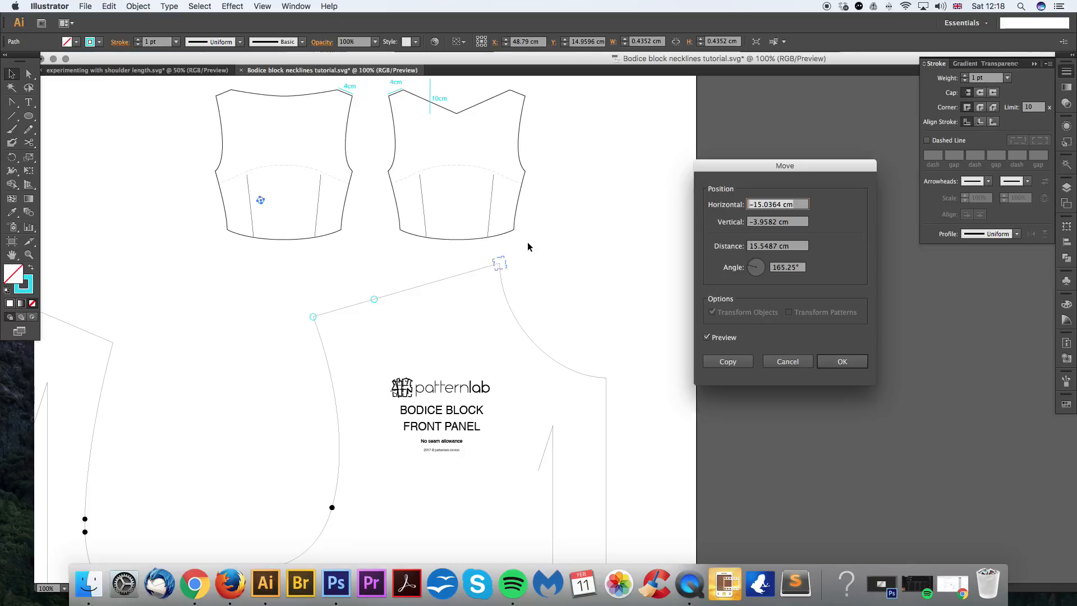
{"action": "type", "text": "0"}
{"action": "key", "text": "Tab"}
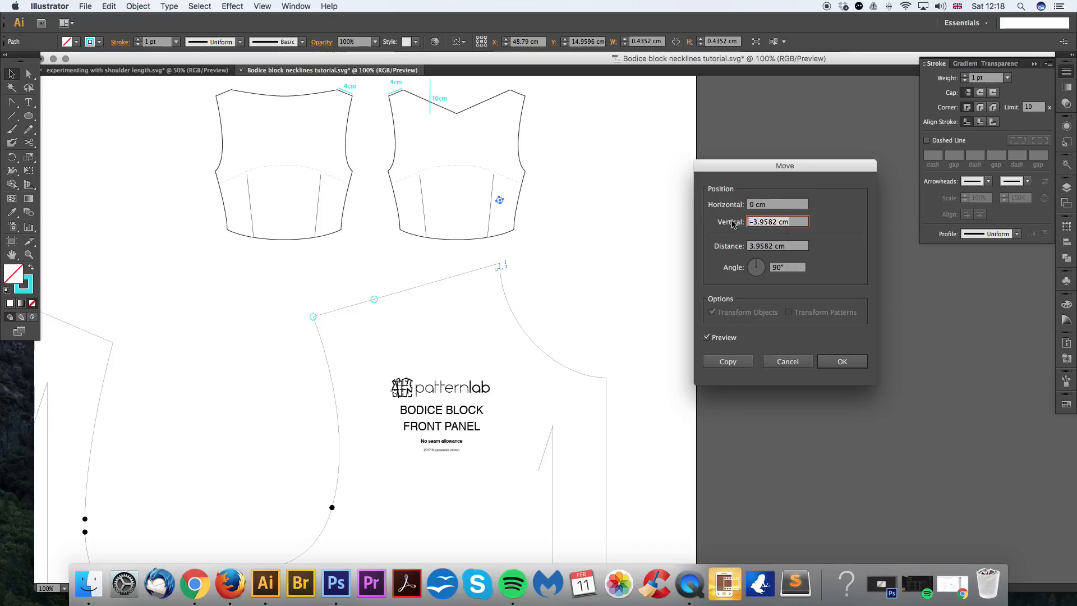
{"action": "type", "text": "10"}
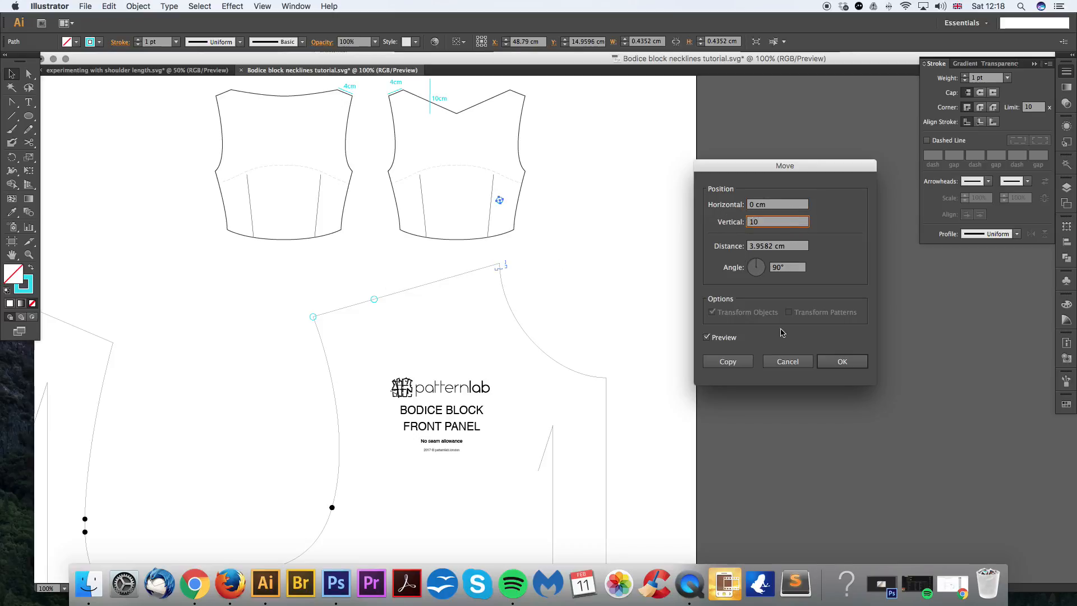
{"action": "left_click", "coordinate": [728, 361]}
{"action": "left_click", "coordinate": [516, 355]}
{"action": "scroll", "coordinate": [516, 355], "scroll_direction": "down", "scroll_amount": 2}
{"action": "scroll", "coordinate": [515, 355], "scroll_direction": "right", "scroll_amount": 2}
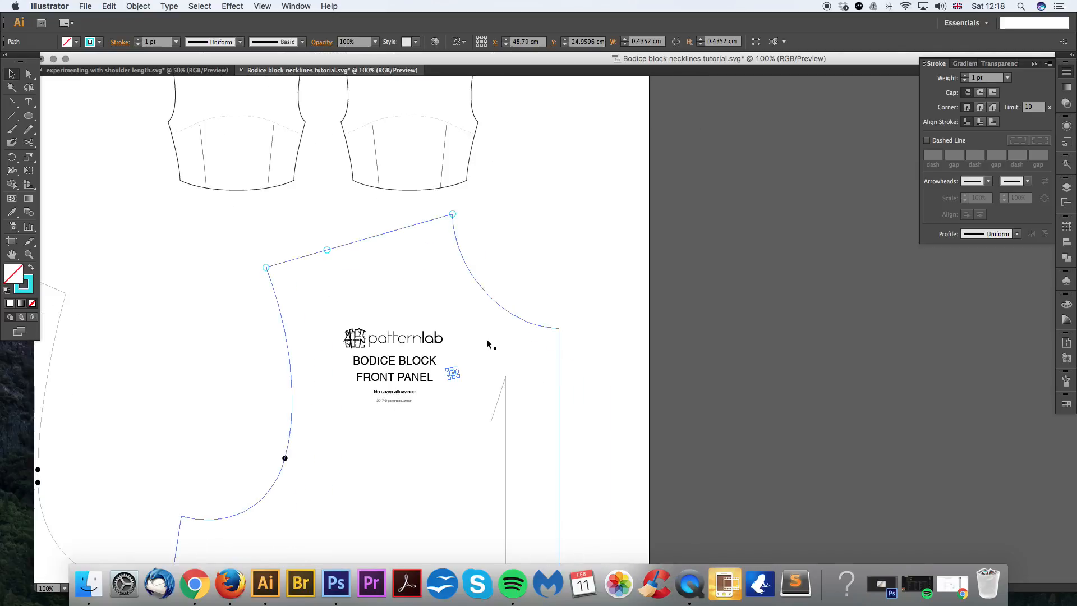
{"action": "scroll", "coordinate": [453, 214], "scroll_direction": "up", "scroll_amount": 6}
{"action": "scroll", "coordinate": [452, 214], "scroll_direction": "left", "scroll_amount": 2}
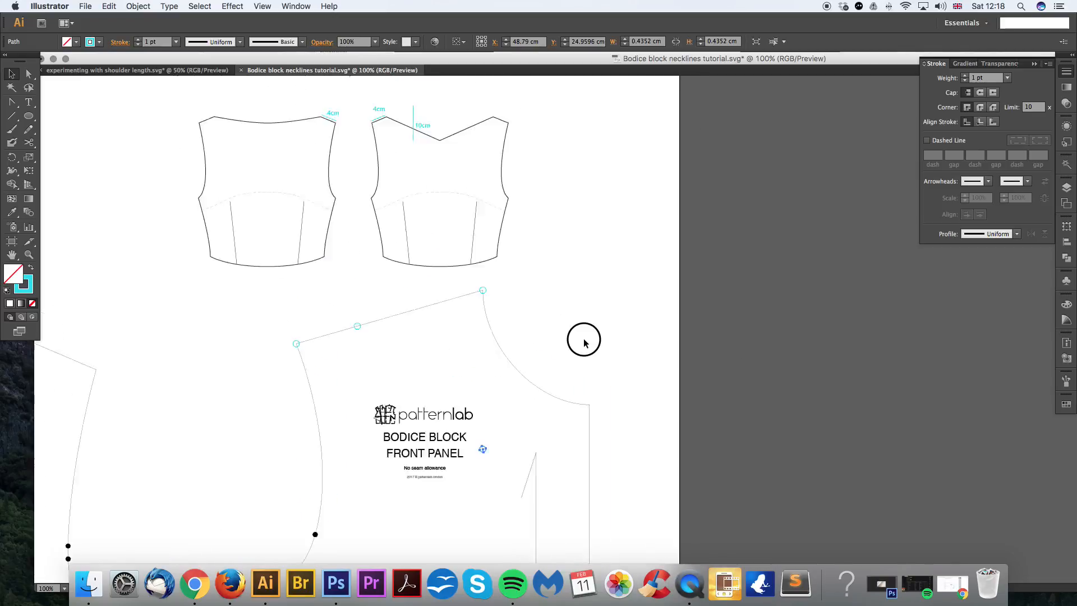
{"action": "scroll", "coordinate": [538, 306], "scroll_direction": "down", "scroll_amount": 5}
{"action": "scroll", "coordinate": [538, 305], "scroll_direction": "right", "scroll_amount": 3}
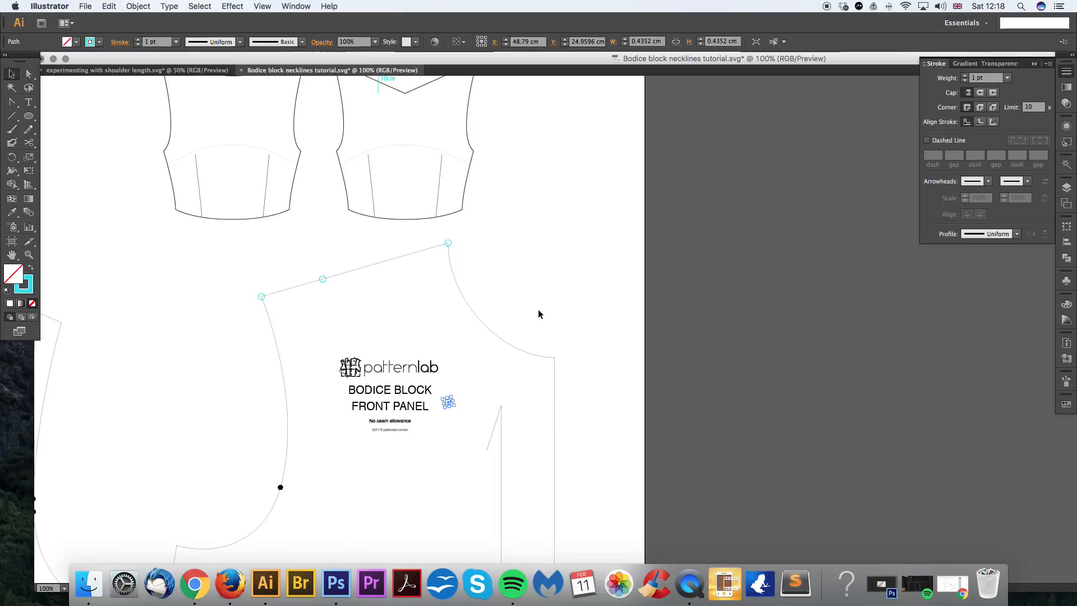
{"action": "left_click", "coordinate": [448, 433]}
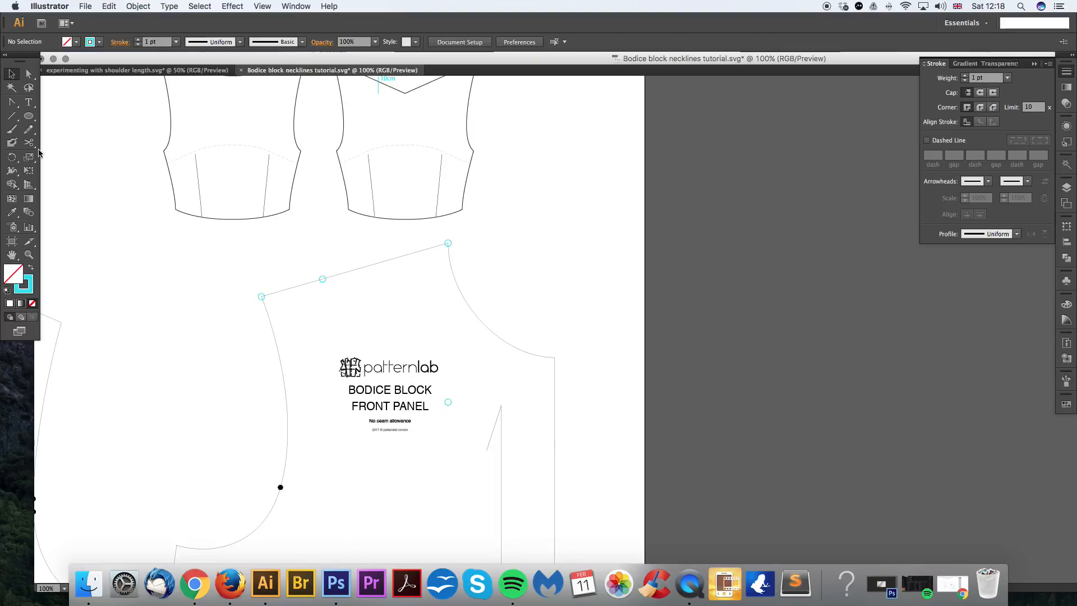
Step: Draw a horizontal line about 7.7 cm long from the lower circle past the centre front, and a vertical line joining the neck point and lower circles
{"action": "key", "text": "backslash"}
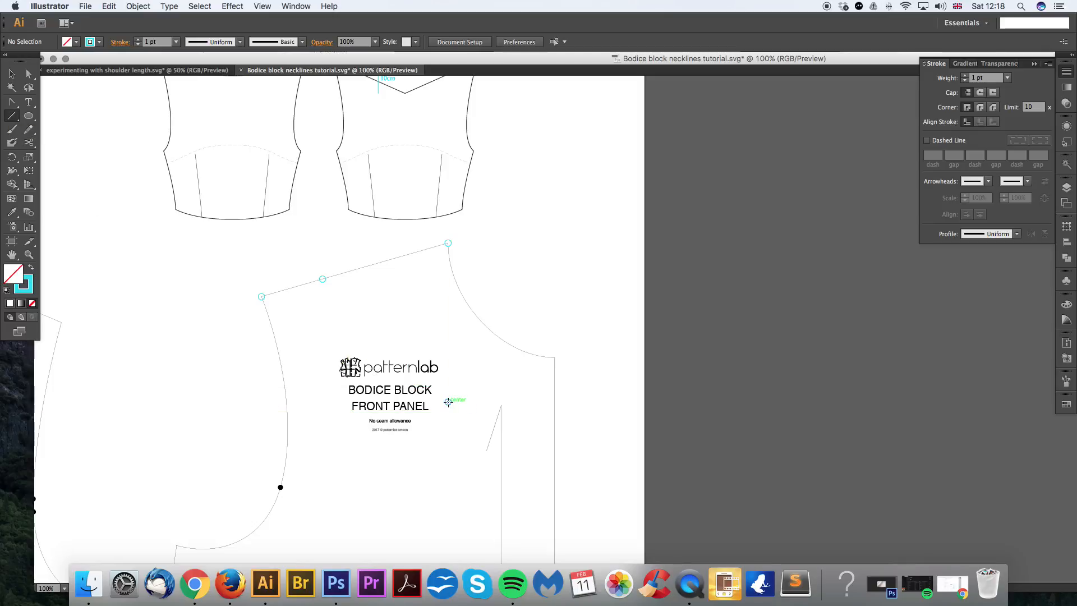
{"action": "mouse_move", "coordinate": [447, 402]}
{"action": "left_mouse_down"}
{"action": "mouse_move", "coordinate": [583, 430]}
{"action": "mouse_move", "coordinate": [551, 405]}
{"action": "mouse_move", "coordinate": [583, 378]}
{"action": "mouse_move", "coordinate": [577, 404]}
{"action": "mouse_move", "coordinate": [577, 375]}
{"action": "mouse_move", "coordinate": [572, 399]}
{"action": "mouse_move", "coordinate": [574, 386]}
{"action": "left_mouse_up"}
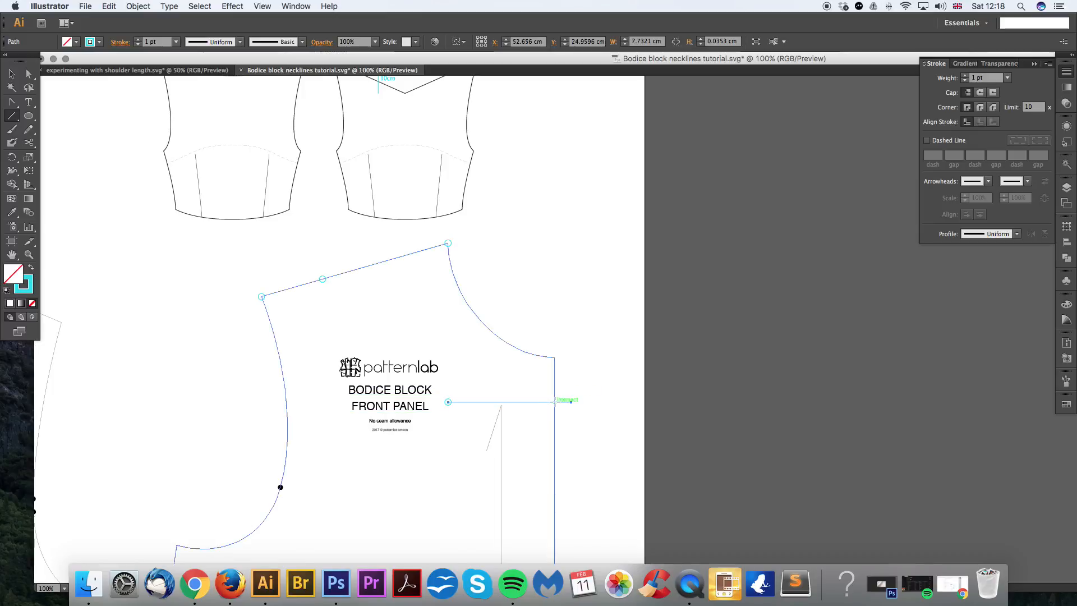
{"action": "left_click_drag", "start_coordinate": [580, 382], "coordinate": [531, 357]}
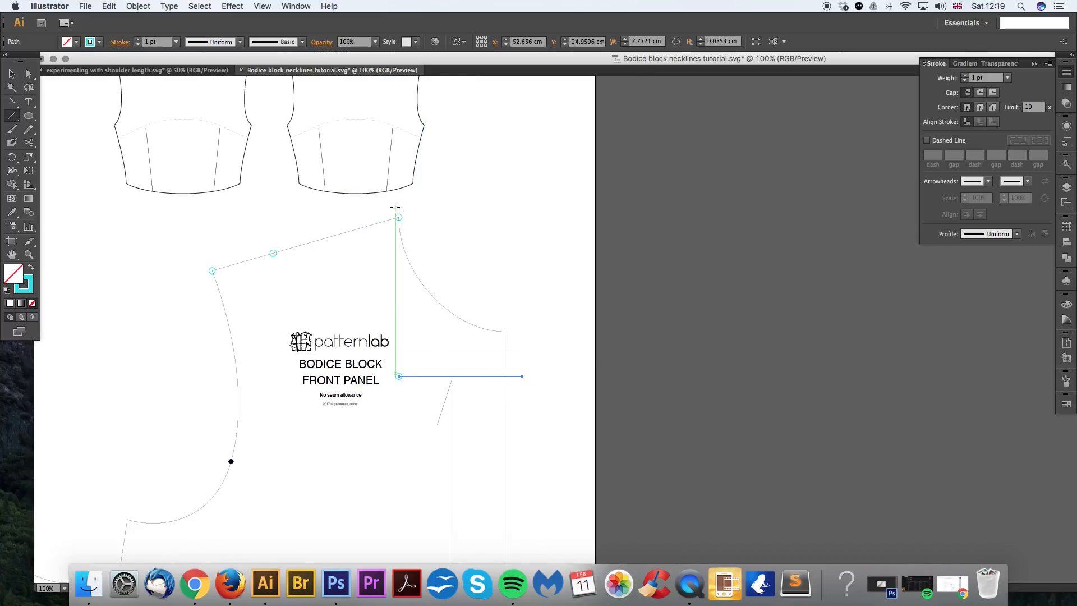
{"action": "mouse_move", "coordinate": [399, 216]}
{"action": "left_mouse_down"}
{"action": "mouse_move", "coordinate": [413, 332]}
{"action": "mouse_move", "coordinate": [399, 376]}
{"action": "left_mouse_up"}
{"action": "left_click_drag", "start_coordinate": [494, 376], "coordinate": [522, 376]}
{"action": "key", "text": "a"}
{"action": "left_click", "coordinate": [534, 357]}
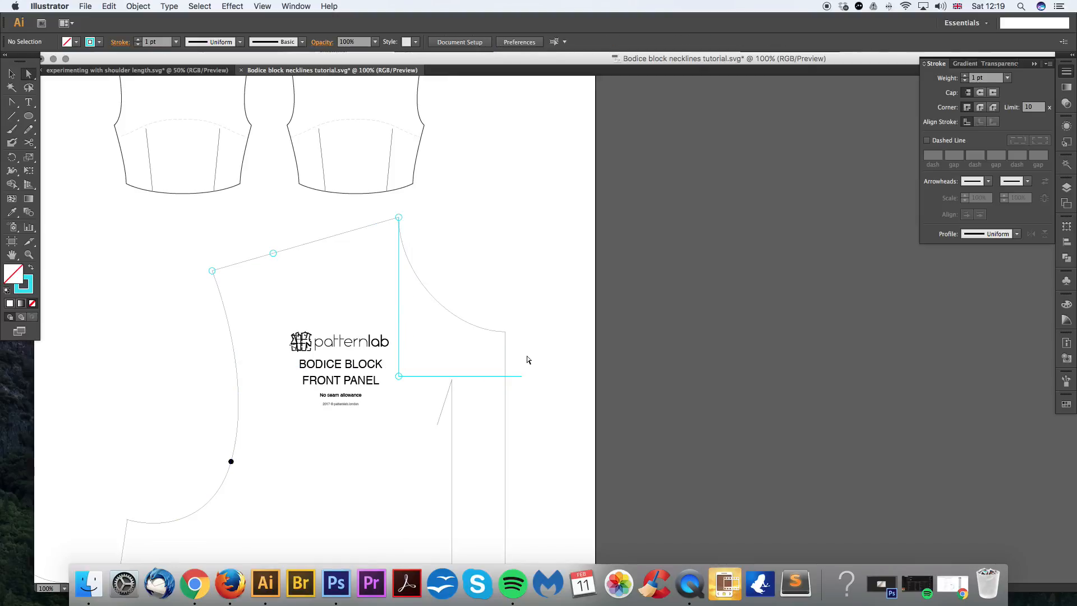
Step: Duplicate the neck point circle and centre the duplicate where the horizontal line crosses the front panel's centre front
{"action": "key", "text": "v"}
{"action": "left_click", "coordinate": [398, 217]}
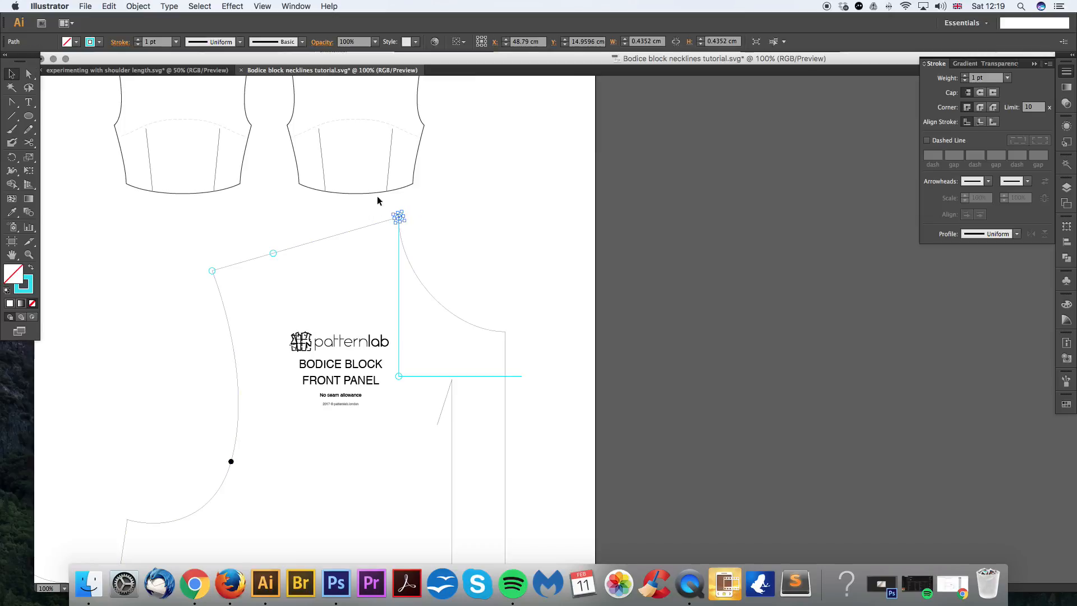
{"action": "left_click", "coordinate": [109, 6]}
{"action": "left_click", "coordinate": [115, 22]}
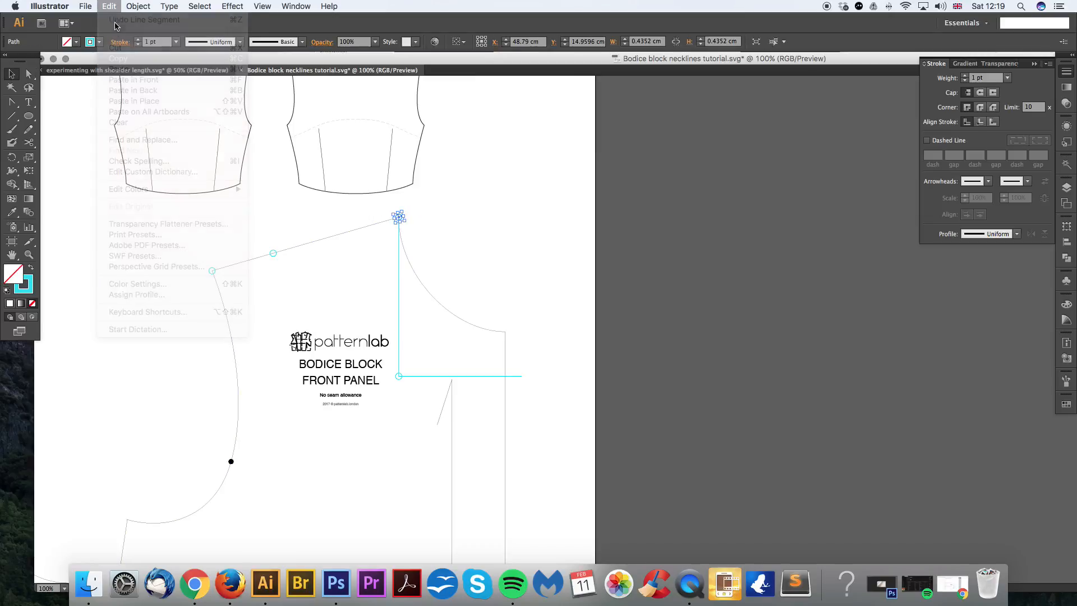
{"action": "left_click", "coordinate": [121, 69]}
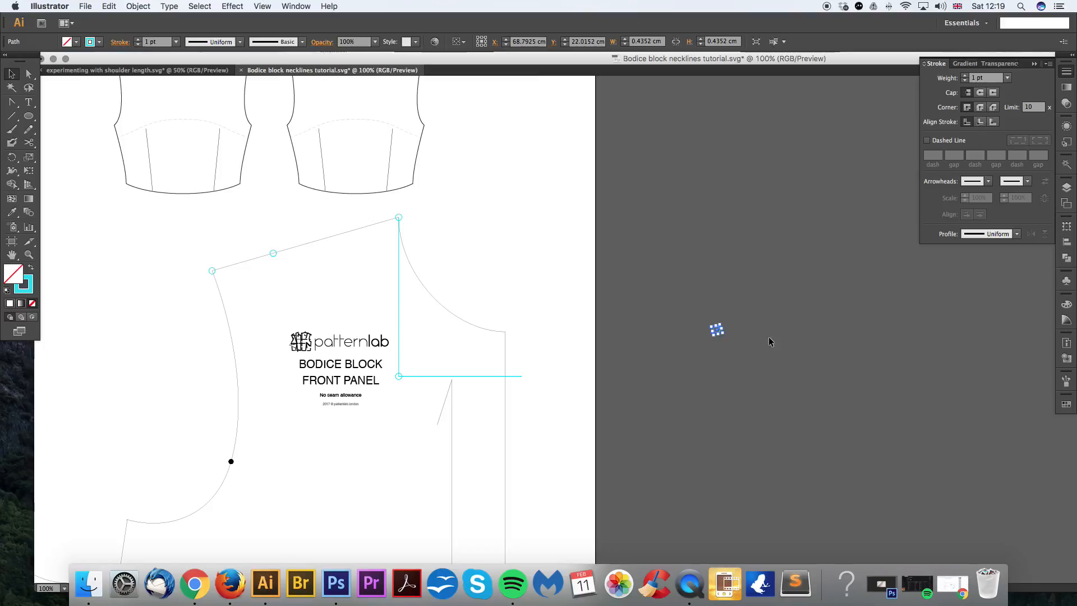
{"action": "left_click", "coordinate": [716, 331]}
{"action": "left_click_drag", "start_coordinate": [717, 329], "coordinate": [507, 378]}
{"action": "scroll", "coordinate": [561, 280], "scroll_direction": "left", "scroll_amount": 3}
{"action": "scroll", "coordinate": [561, 280], "scroll_direction": "down", "scroll_amount": 1}
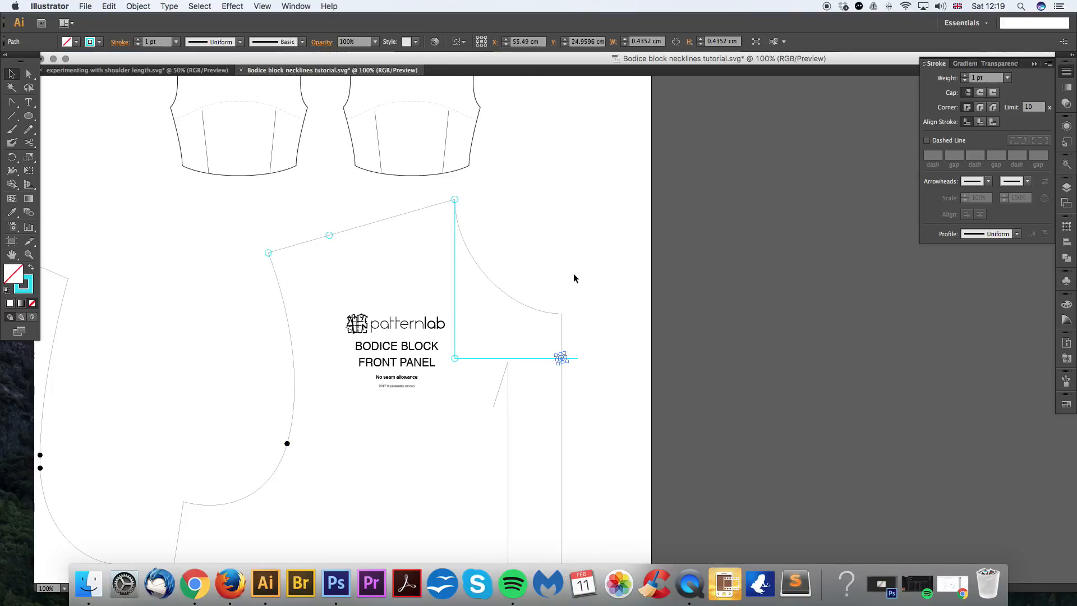
Step: Delete the vertical and horizontal guide lines and the lower circle beneath the front panel's neck point
{"action": "mouse_move", "coordinate": [551, 272]}
{"action": "left_mouse_down"}
{"action": "mouse_move", "coordinate": [619, 220]}
{"action": "mouse_move", "coordinate": [616, 366]}
{"action": "mouse_move", "coordinate": [572, 356]}
{"action": "left_mouse_up"}
{"action": "key", "text": "a"}
{"action": "left_click", "coordinate": [614, 231]}
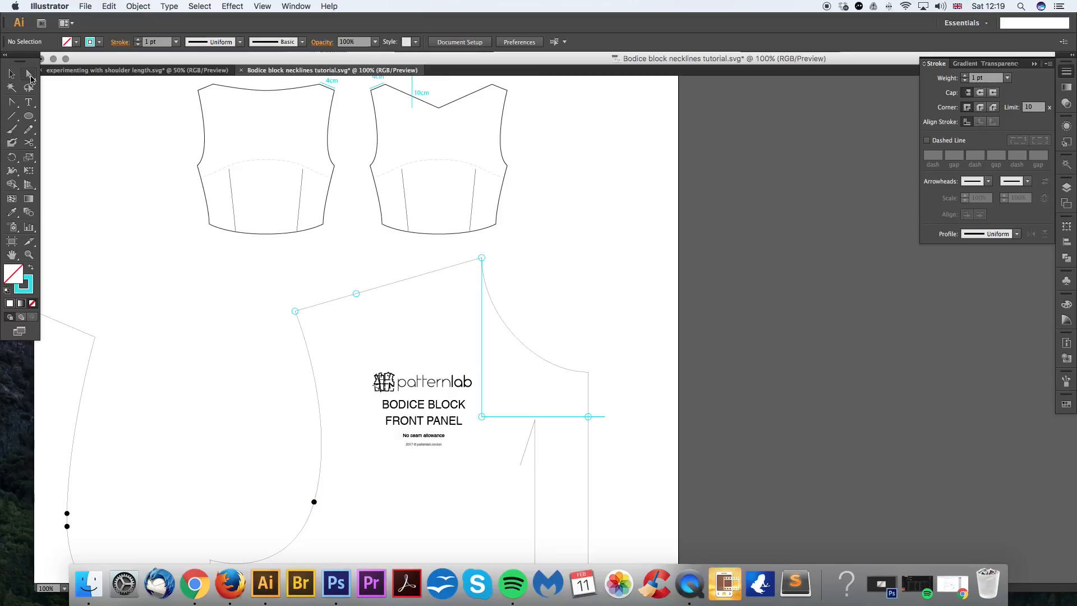
{"action": "left_click", "coordinate": [481, 318]}
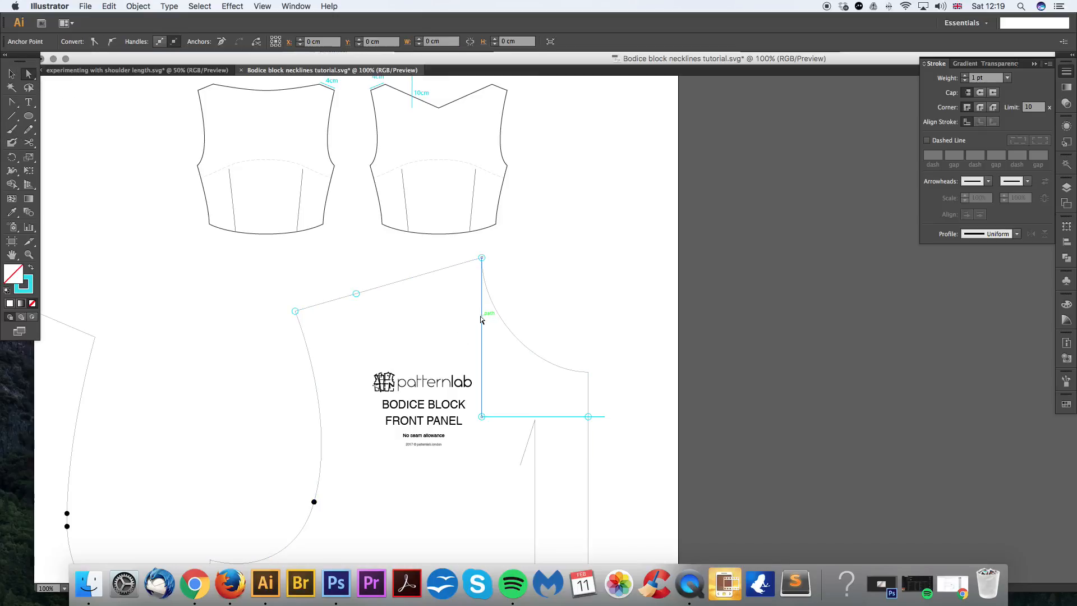
{"action": "key", "text": "Delete"}
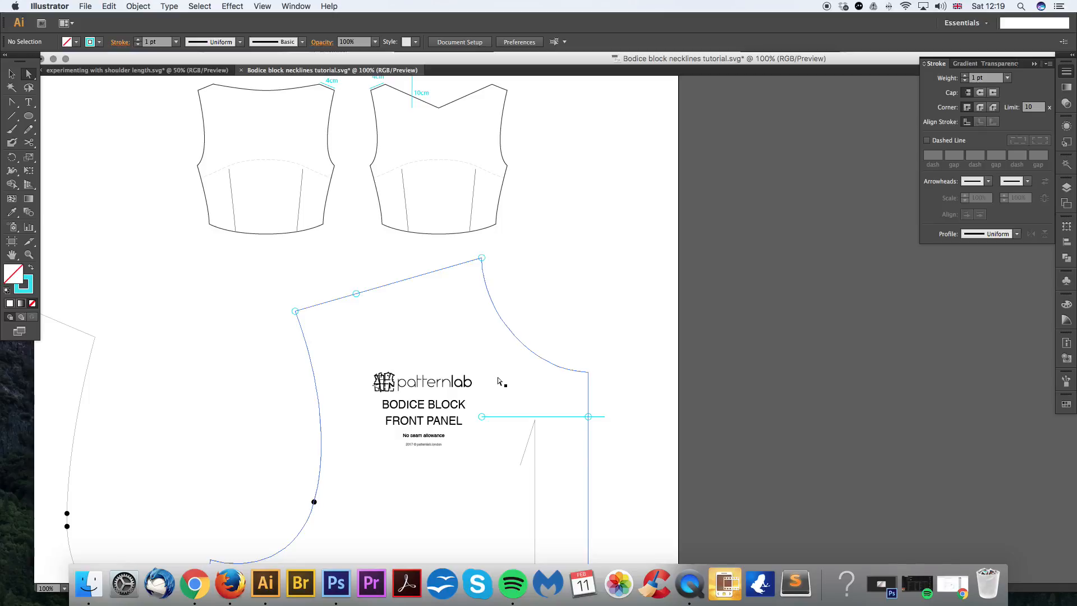
{"action": "left_click", "coordinate": [511, 417]}
{"action": "key", "text": "Delete"}
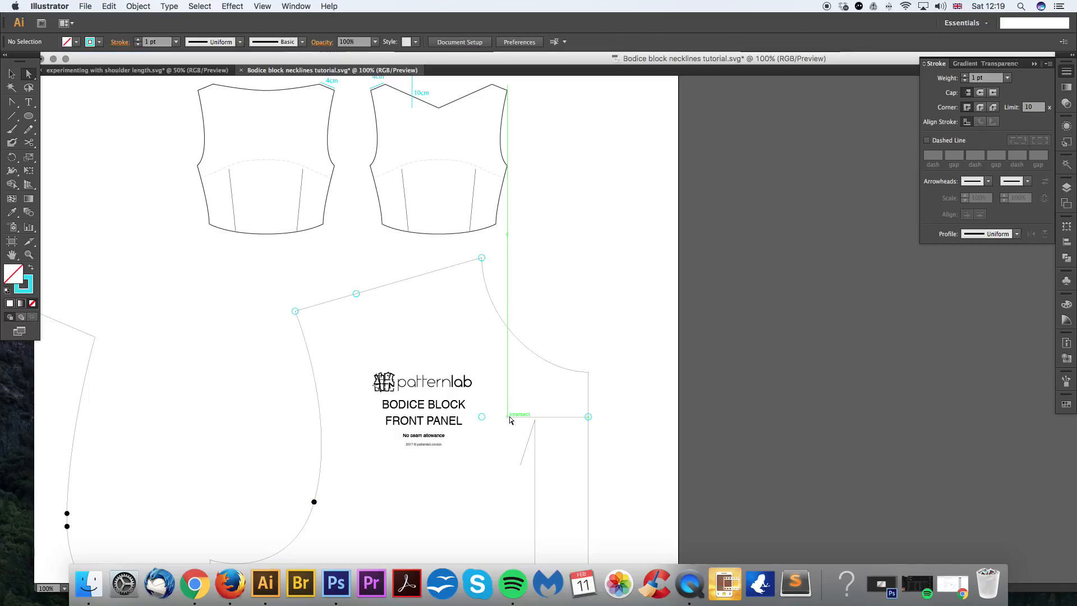
{"action": "left_click", "coordinate": [482, 418]}
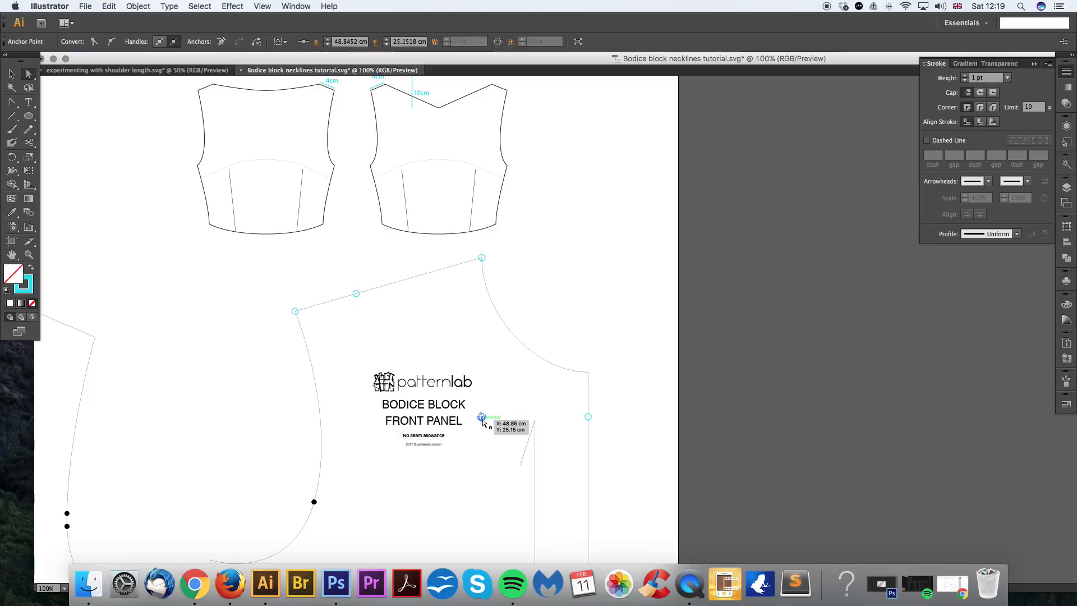
{"action": "key", "text": "Delete"}
Step: Try removing the anchor at the front panel's neck point from its outline, and undo the removal
{"action": "left_click_drag", "start_coordinate": [598, 315], "coordinate": [560, 276]}
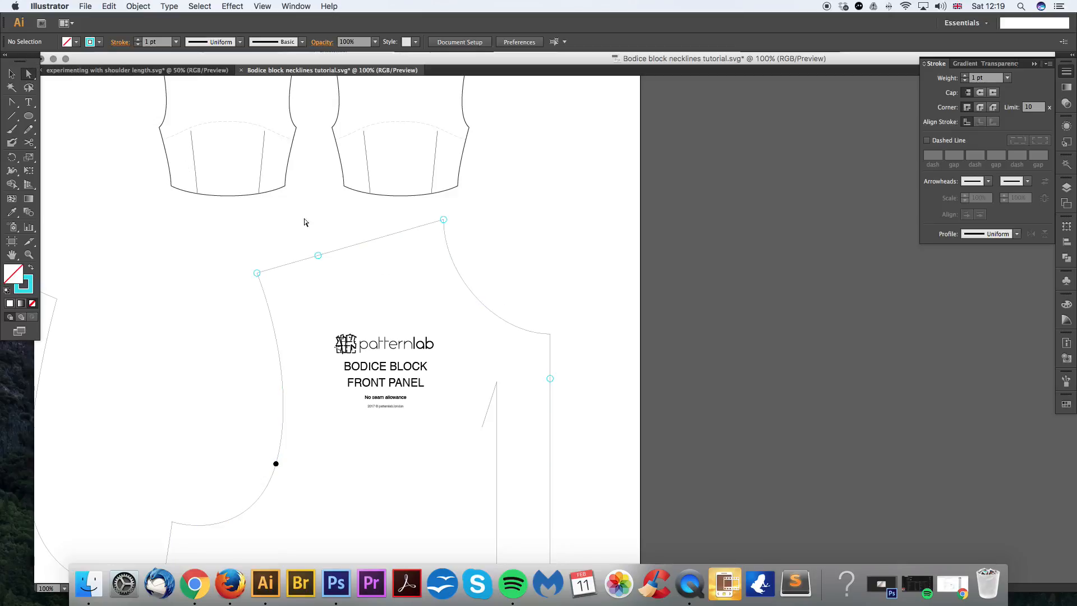
{"action": "left_click", "coordinate": [346, 251]}
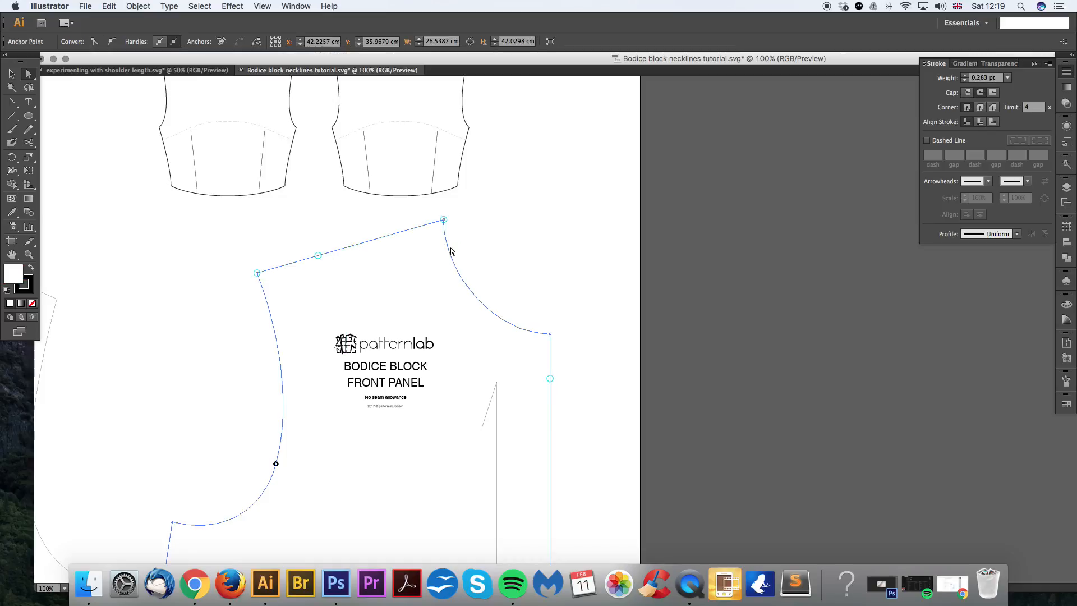
{"action": "left_click_drag", "start_coordinate": [11, 103], "coordinate": [64, 121]}
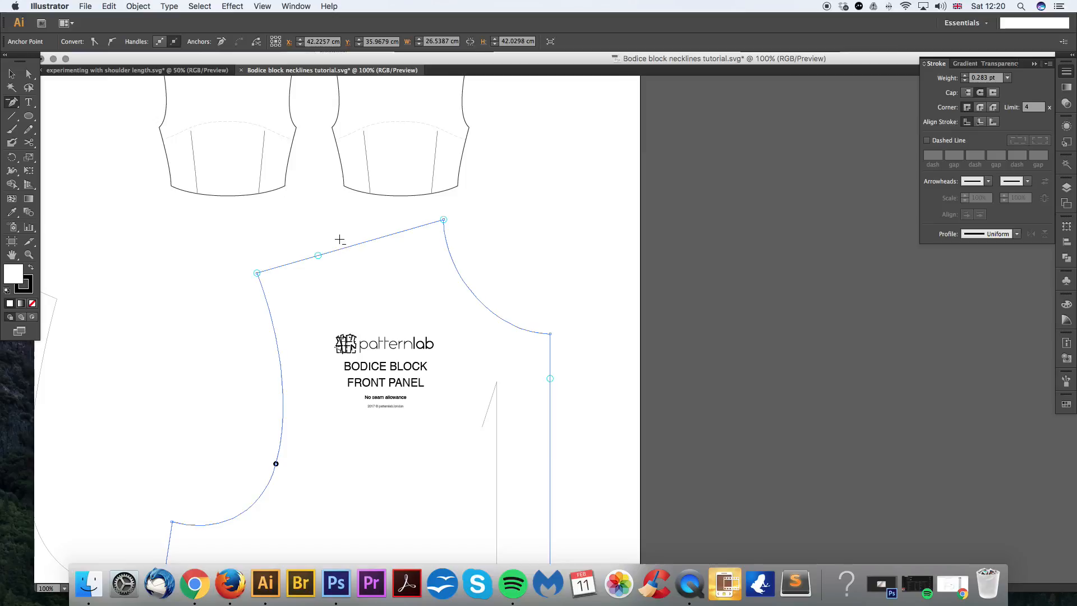
{"action": "left_click", "coordinate": [443, 219]}
{"action": "key", "text": "cmd+z"}
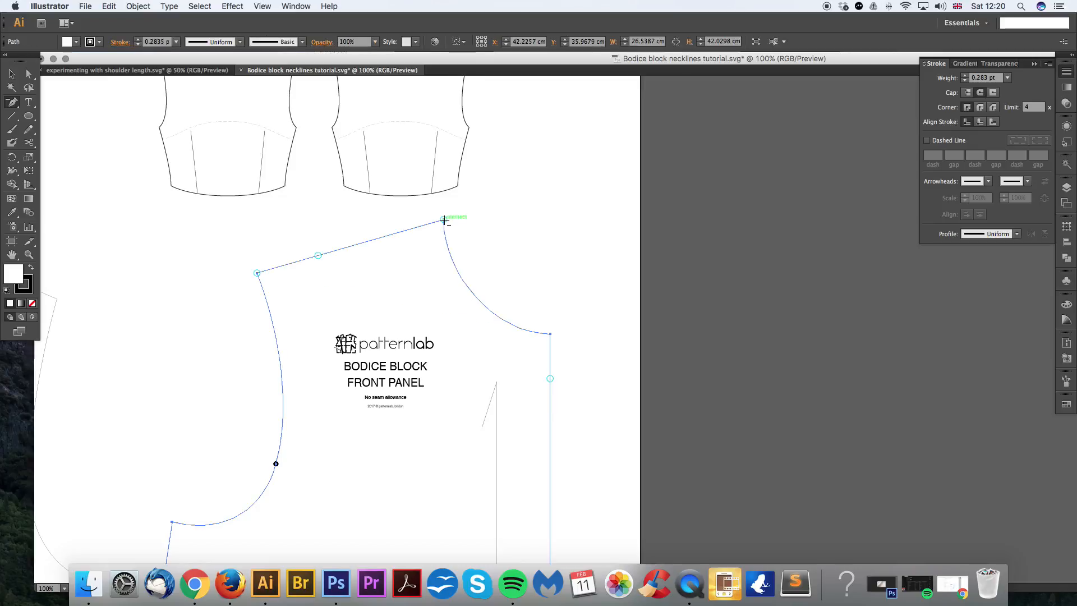
Step: Add several anchor points along the front panel's shoulder line and remove them again
{"action": "left_click", "coordinate": [408, 229]}
{"action": "left_click", "coordinate": [383, 236]}
{"action": "left_click", "coordinate": [351, 245]}
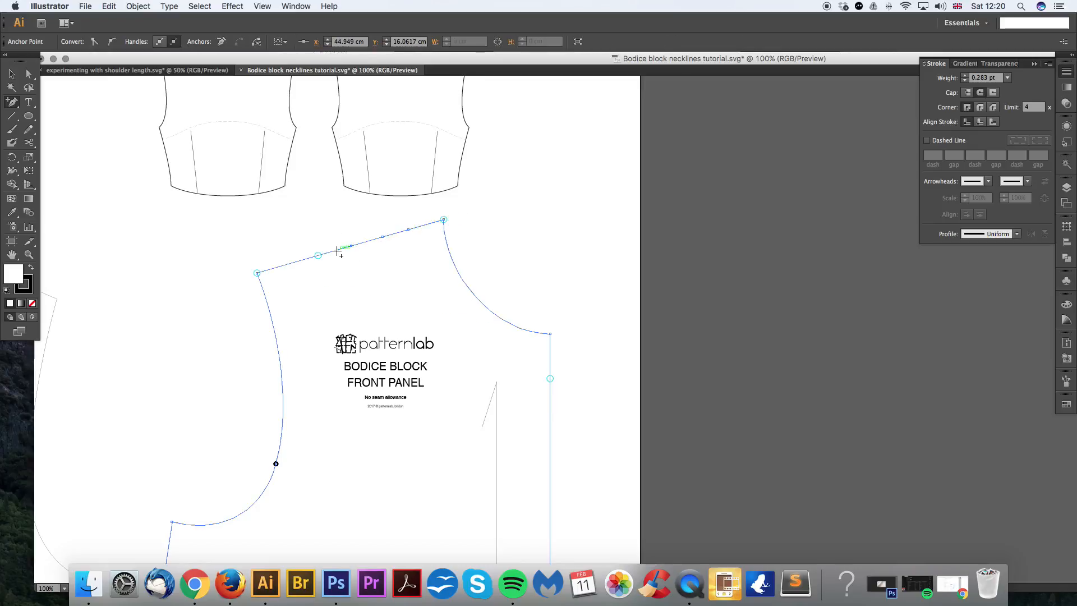
{"action": "left_click", "coordinate": [336, 250]}
{"action": "left_click", "coordinate": [337, 250]}
{"action": "left_click", "coordinate": [351, 245]}
{"action": "left_click", "coordinate": [383, 237]}
{"action": "left_click", "coordinate": [409, 229]}
Step: Add outline anchors at the mid-shoulder and centre front circles, and delete the two original neckline anchors to form a straight V neckline
{"action": "key", "text": "super+plus"}
{"action": "left_click_drag", "start_coordinate": [359, 256], "coordinate": [544, 264]}
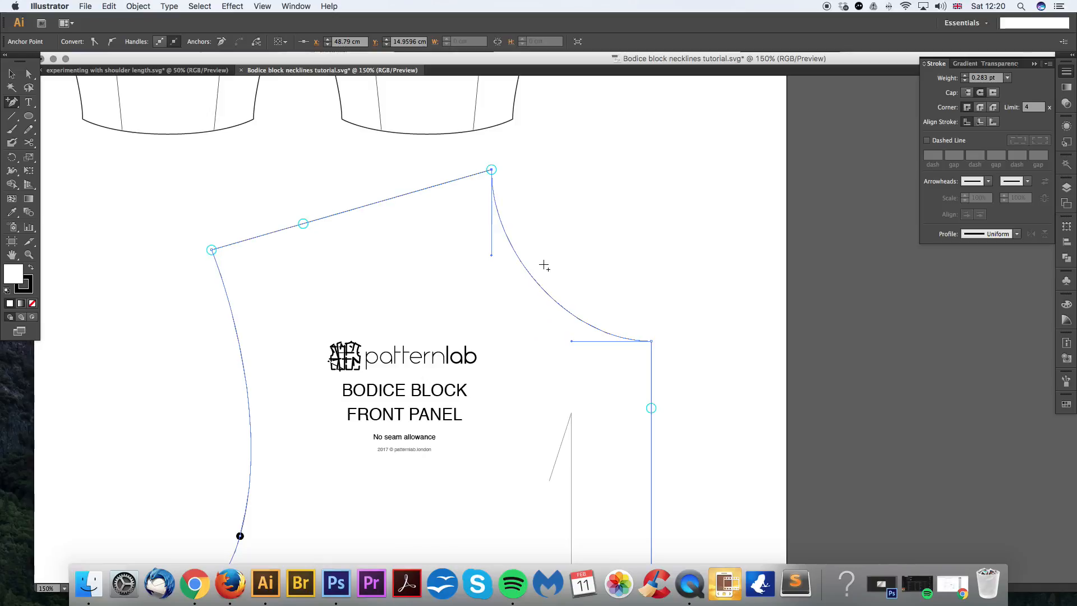
{"action": "left_click", "coordinate": [303, 223]}
{"action": "left_click", "coordinate": [651, 408]}
{"action": "left_click", "coordinate": [650, 340]}
{"action": "left_click", "coordinate": [492, 170]}
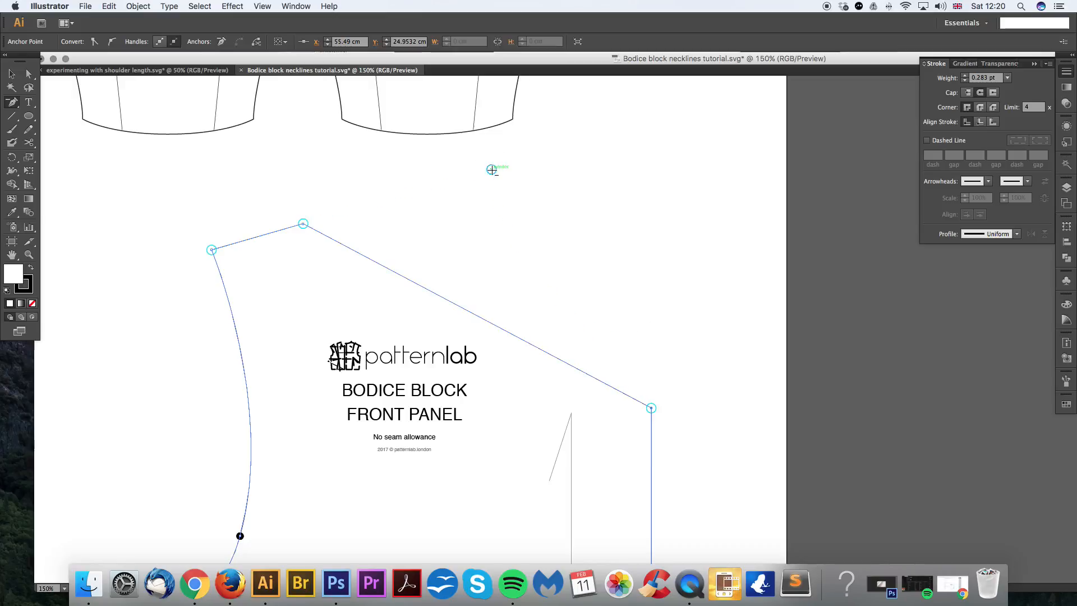
Step: Draw check lines about 4 cm along the front panel's new shoulder and vertically down from the original neck circle, and delete the vertical one
{"action": "key", "text": "super+minus"}
{"action": "key", "text": "super+minus"}
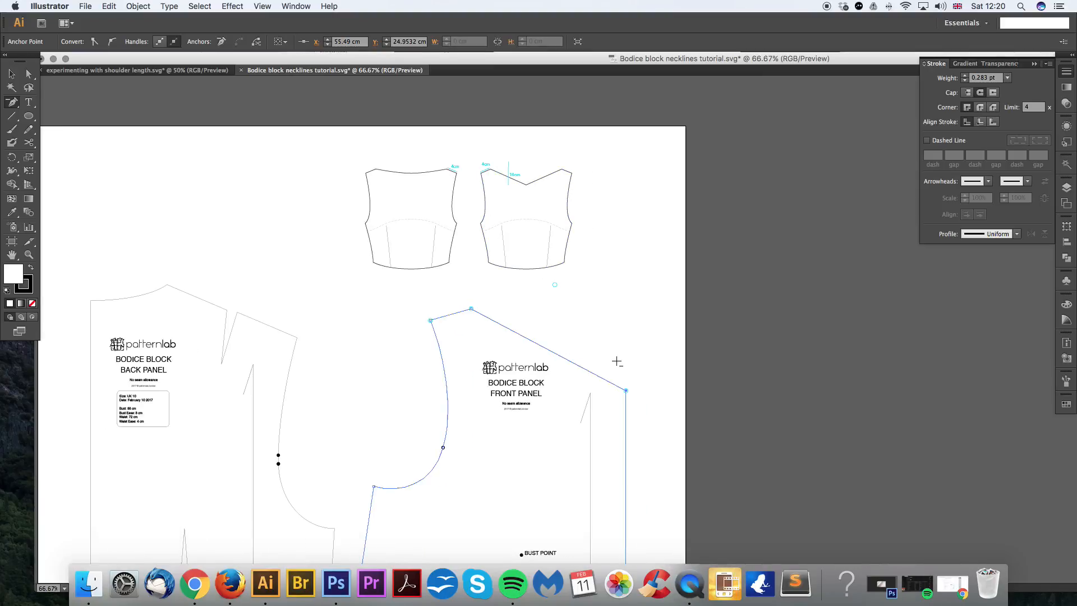
{"action": "scroll", "coordinate": [617, 361], "scroll_direction": "down", "scroll_amount": 2}
{"action": "key", "text": "super+equal"}
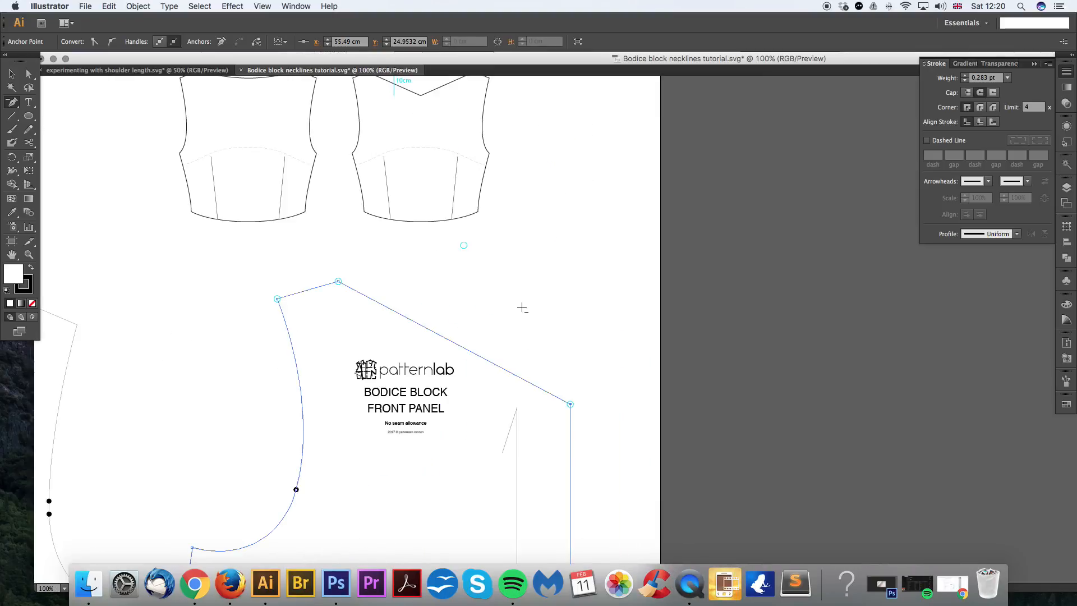
{"action": "key", "text": "v"}
{"action": "left_click_drag", "start_coordinate": [463, 289], "coordinate": [517, 285]}
{"action": "left_click", "coordinate": [10, 117]}
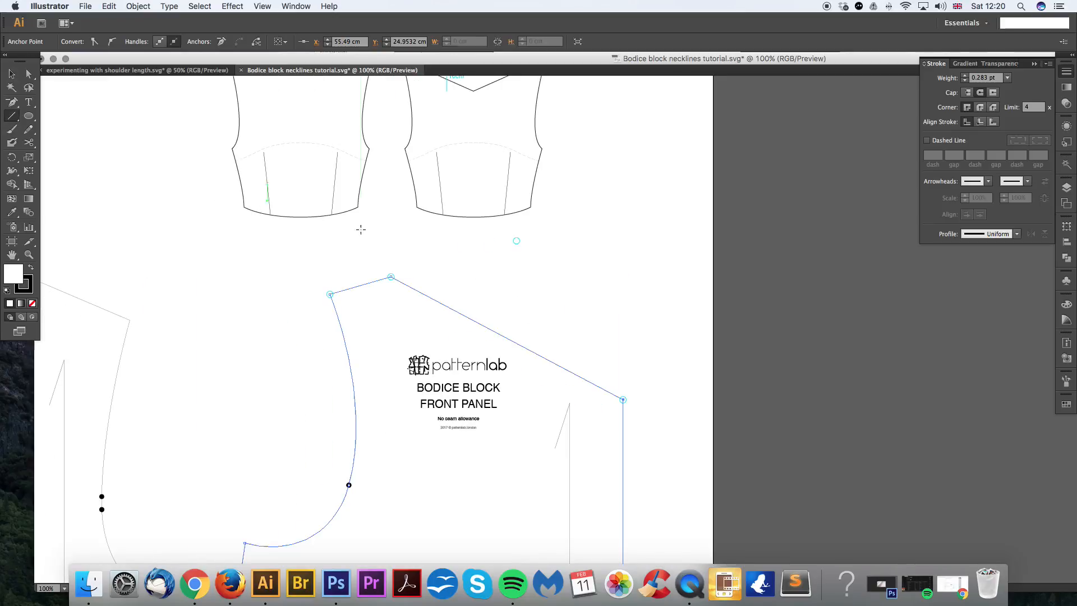
{"action": "left_click_drag", "start_coordinate": [390, 277], "coordinate": [329, 294]}
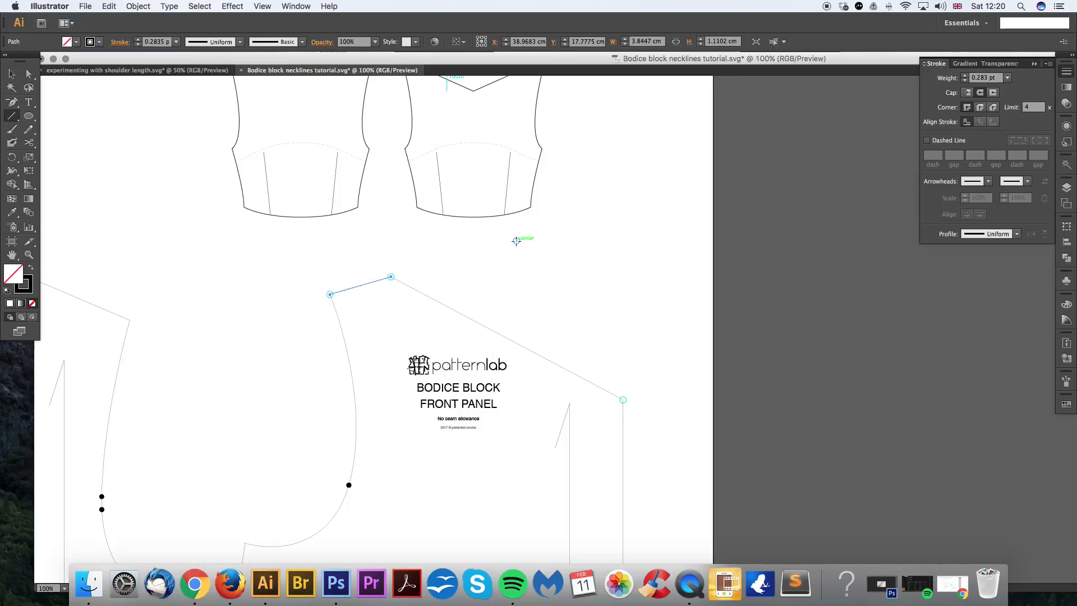
{"action": "left_click_drag", "start_coordinate": [516, 240], "coordinate": [517, 398]}
{"action": "key", "text": "Delete"}
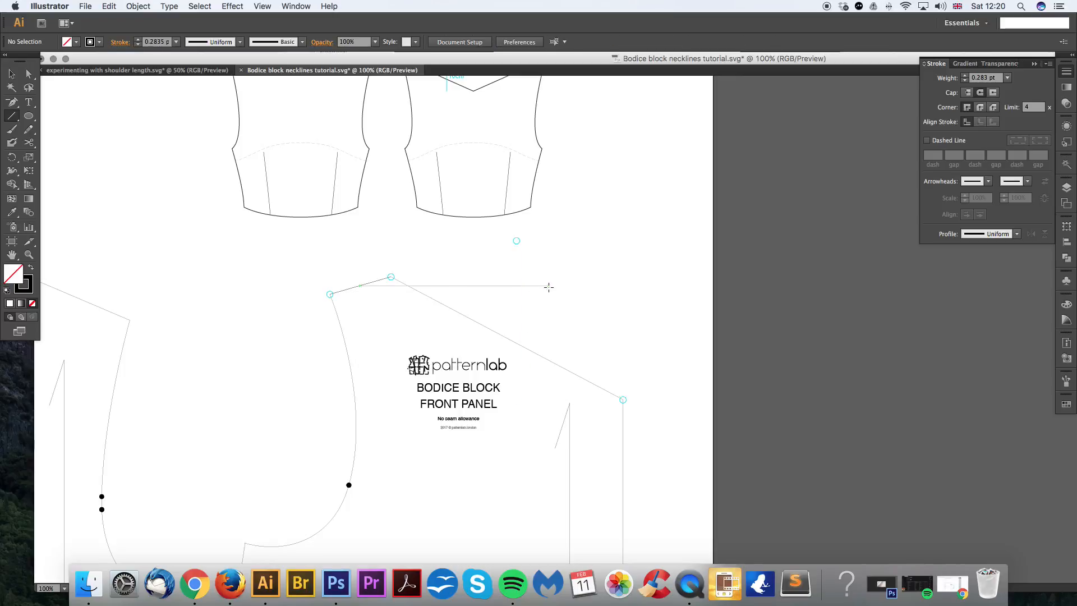
Step: Delete the leftover circle at the front panel's original neck point
{"action": "key", "text": "a"}
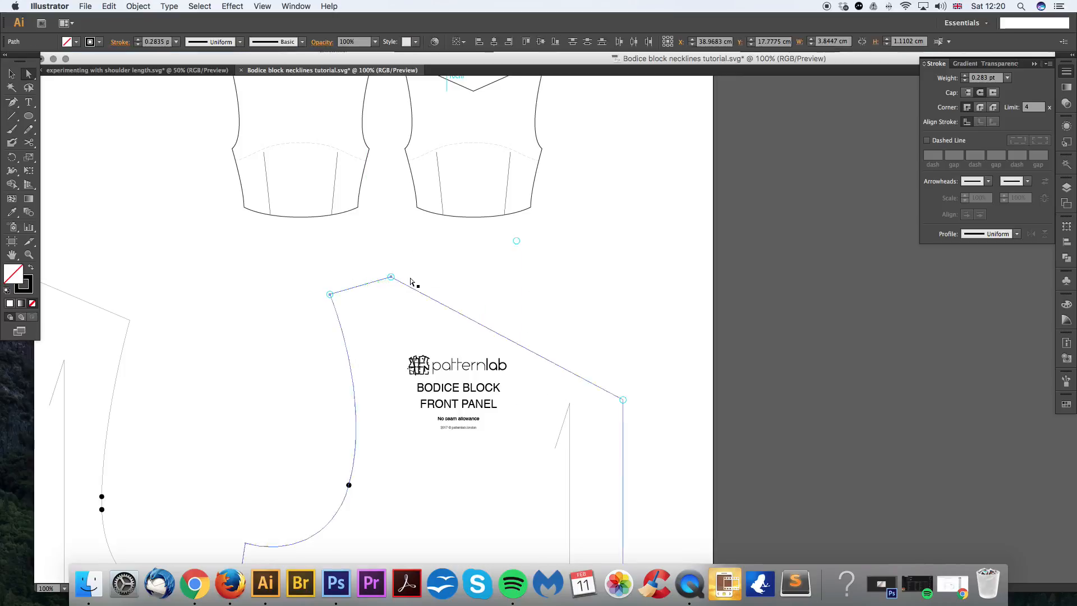
{"action": "mouse_move", "coordinate": [497, 234]}
{"action": "left_mouse_down"}
{"action": "mouse_move", "coordinate": [560, 281]}
{"action": "mouse_move", "coordinate": [641, 282]}
{"action": "mouse_move", "coordinate": [647, 306]}
{"action": "mouse_move", "coordinate": [593, 286]}
{"action": "left_mouse_up"}
{"action": "key", "text": "Delete"}
Step: Move the small back bodice sketch and its 4cm label horizontally so they sit above the back panel
{"action": "key", "text": "super+minus"}
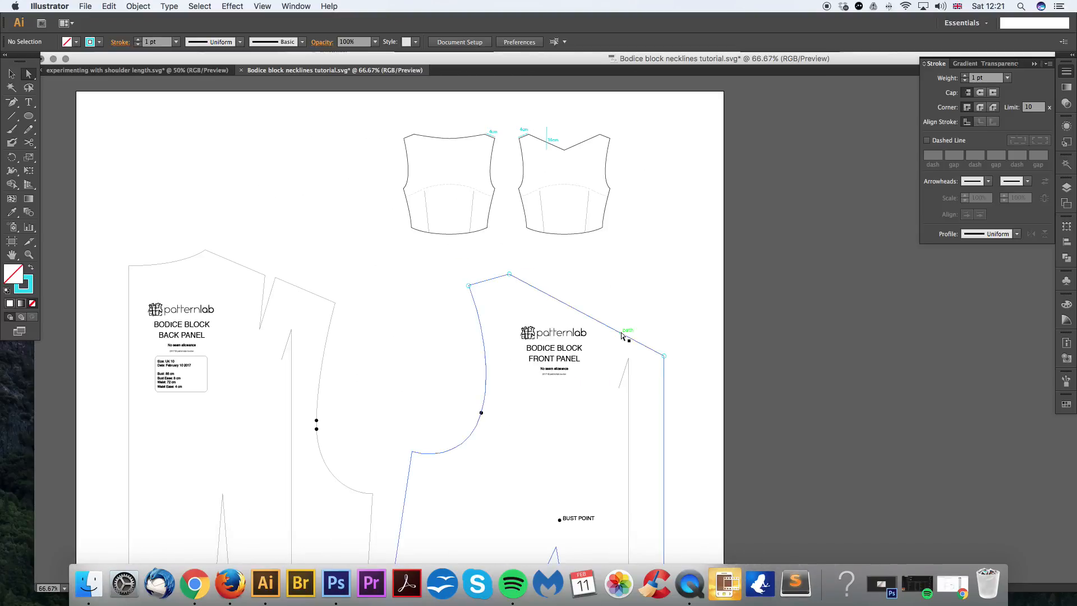
{"action": "left_click_drag", "start_coordinate": [398, 344], "coordinate": [504, 349]}
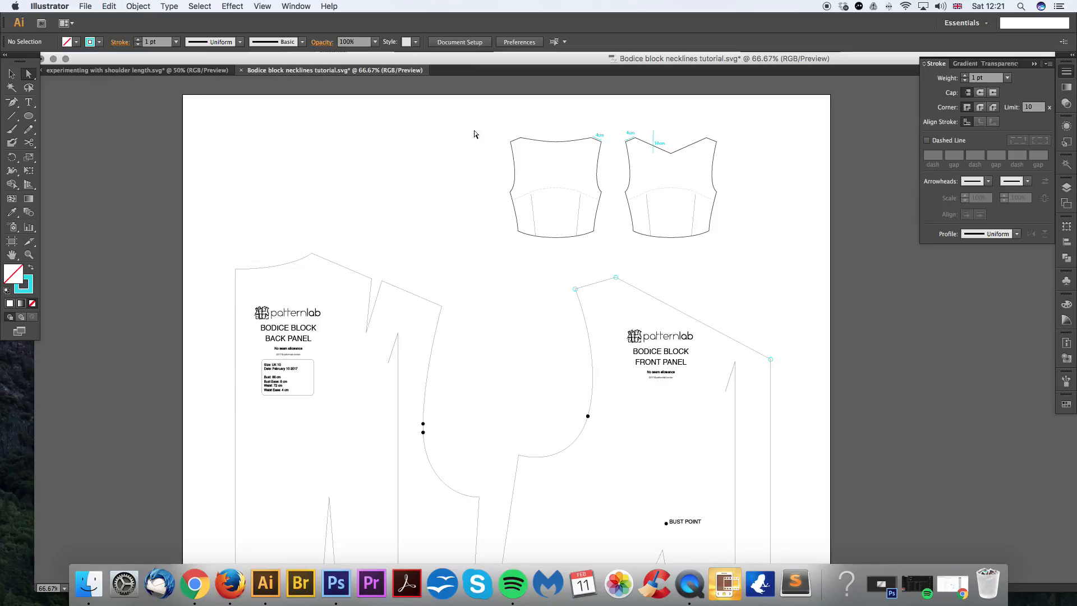
{"action": "left_click_drag", "start_coordinate": [474, 134], "coordinate": [628, 262]}
{"action": "left_click_drag", "start_coordinate": [595, 217], "coordinate": [411, 217]}
{"action": "left_click", "coordinate": [435, 252]}
{"action": "left_click_drag", "start_coordinate": [435, 253], "coordinate": [582, 258]}
Step: Copy the circle at the front panel's outer shoulder point and paste a duplicate of it
{"action": "key", "text": "super+plus"}
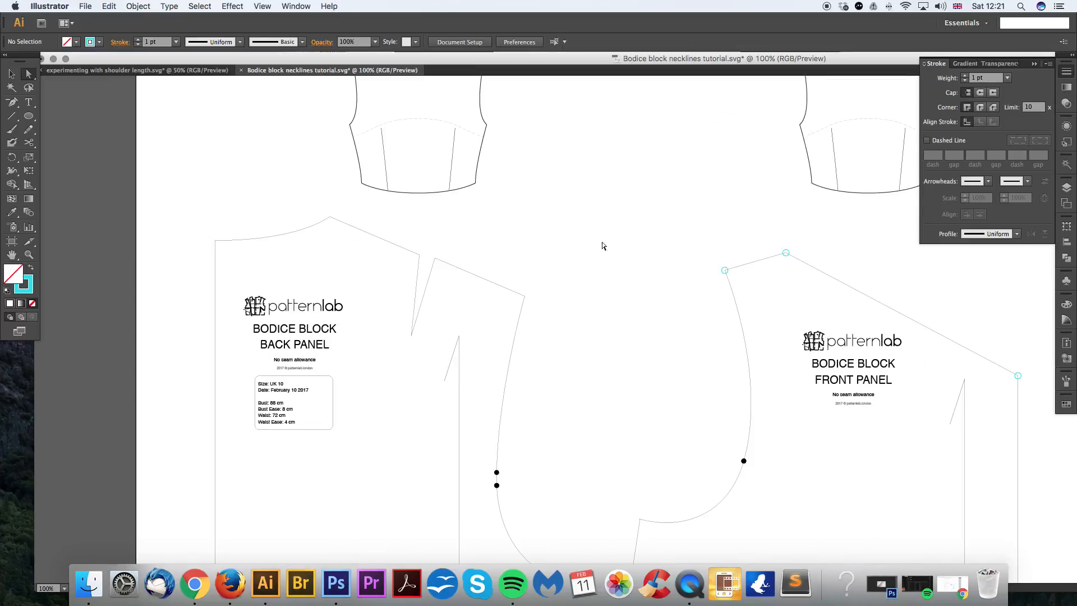
{"action": "left_click_drag", "start_coordinate": [564, 223], "coordinate": [578, 305]}
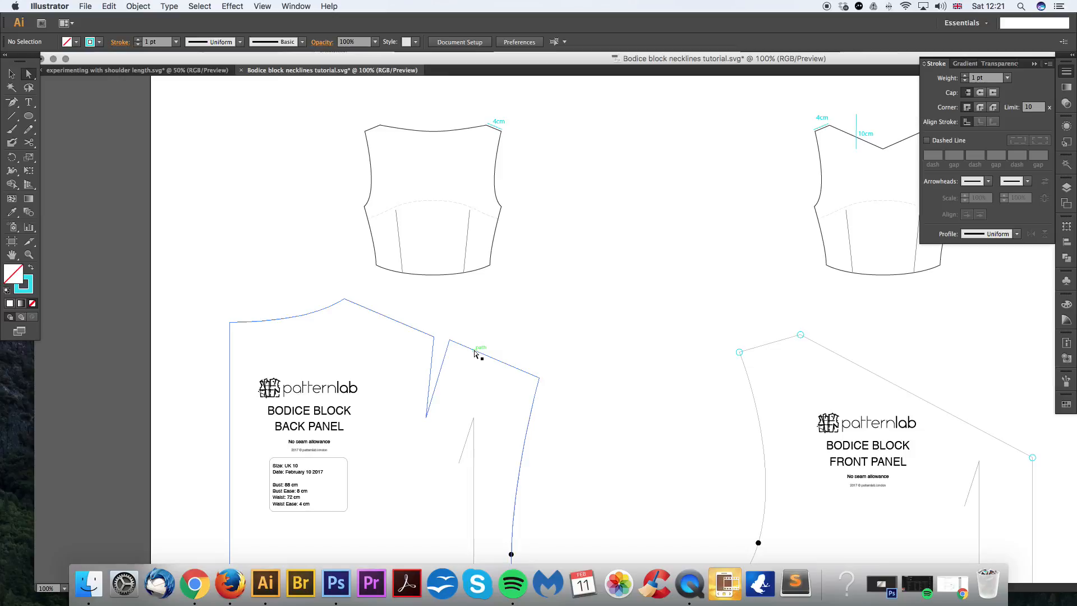
{"action": "left_click_drag", "start_coordinate": [499, 317], "coordinate": [473, 331]}
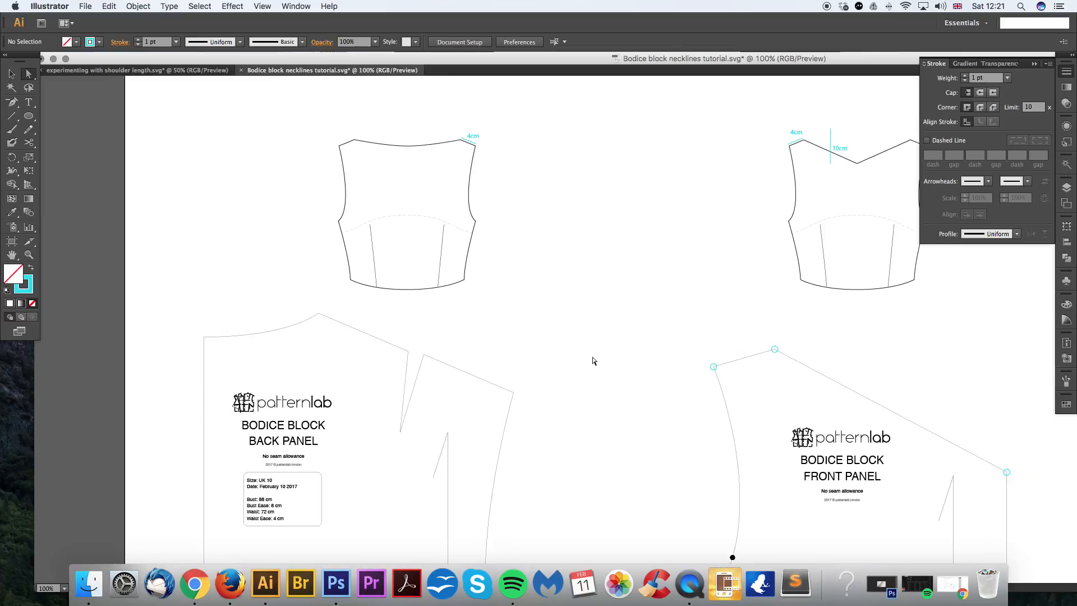
{"action": "left_click", "coordinate": [11, 73]}
{"action": "left_click", "coordinate": [711, 369]}
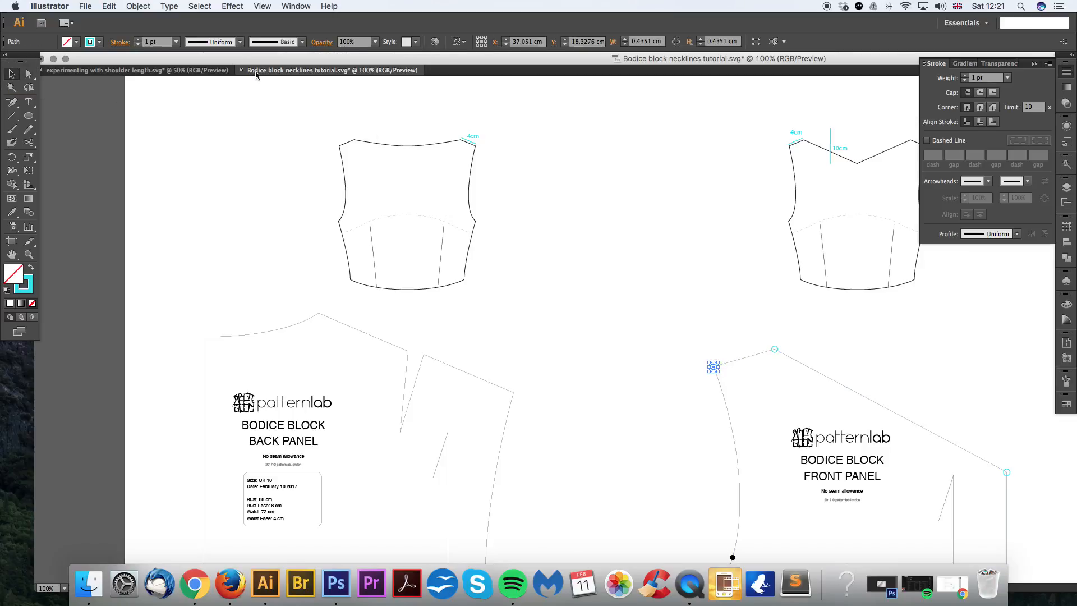
{"action": "left_click", "coordinate": [109, 6]}
{"action": "left_click", "coordinate": [114, 49]}
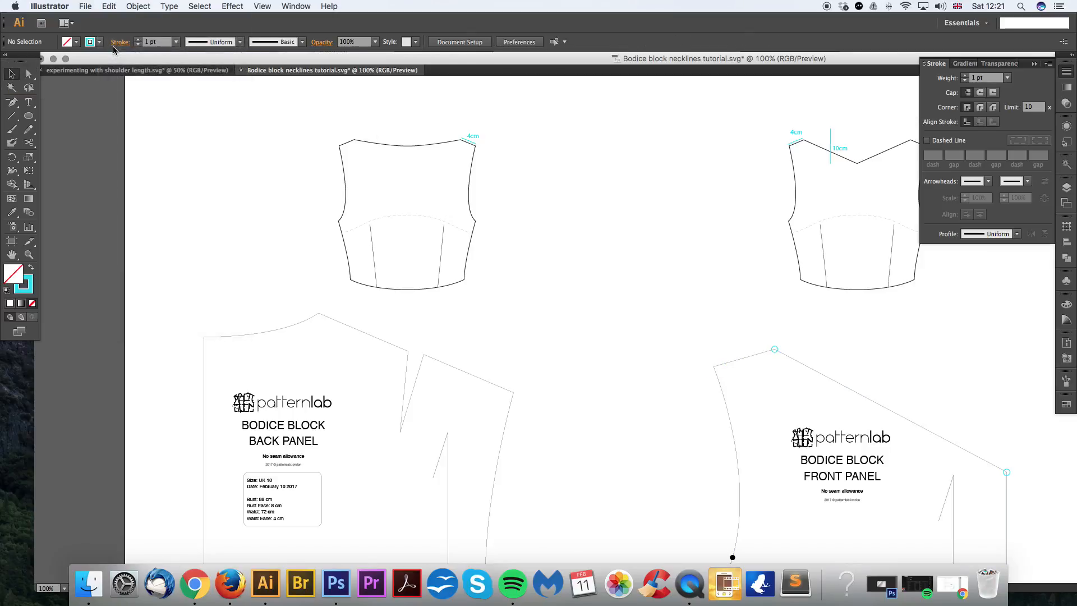
{"action": "left_click", "coordinate": [111, 6]}
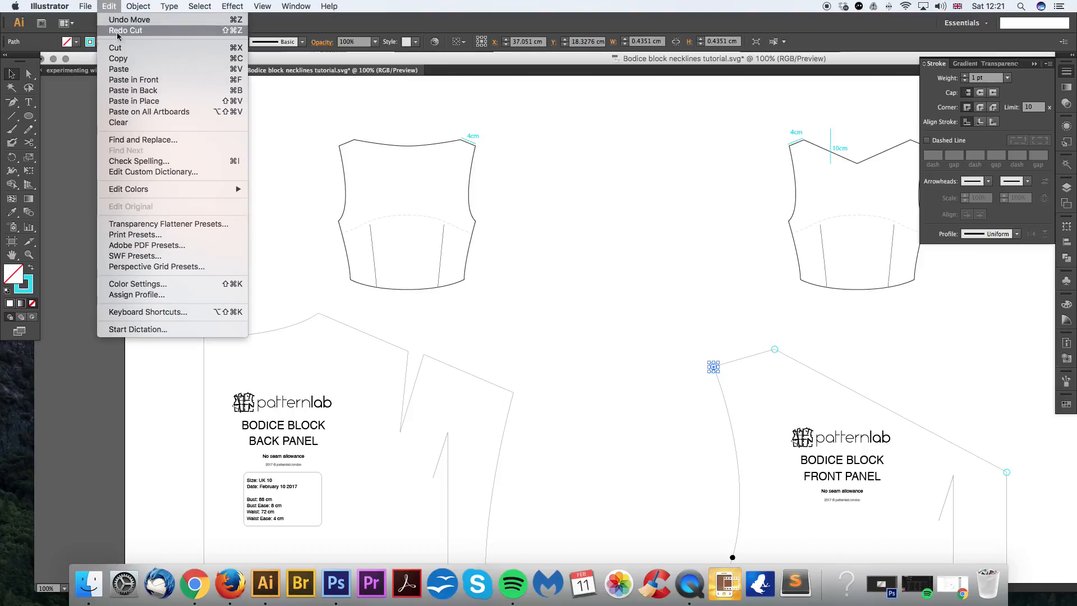
{"action": "left_click", "coordinate": [121, 59]}
{"action": "left_click", "coordinate": [521, 248]}
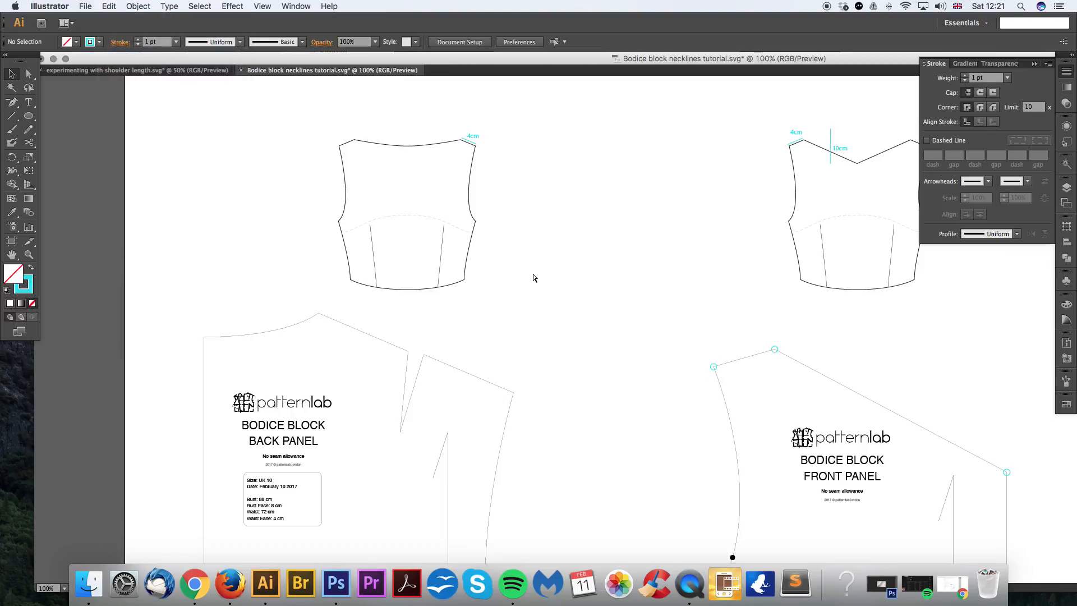
{"action": "key", "text": "super+v"}
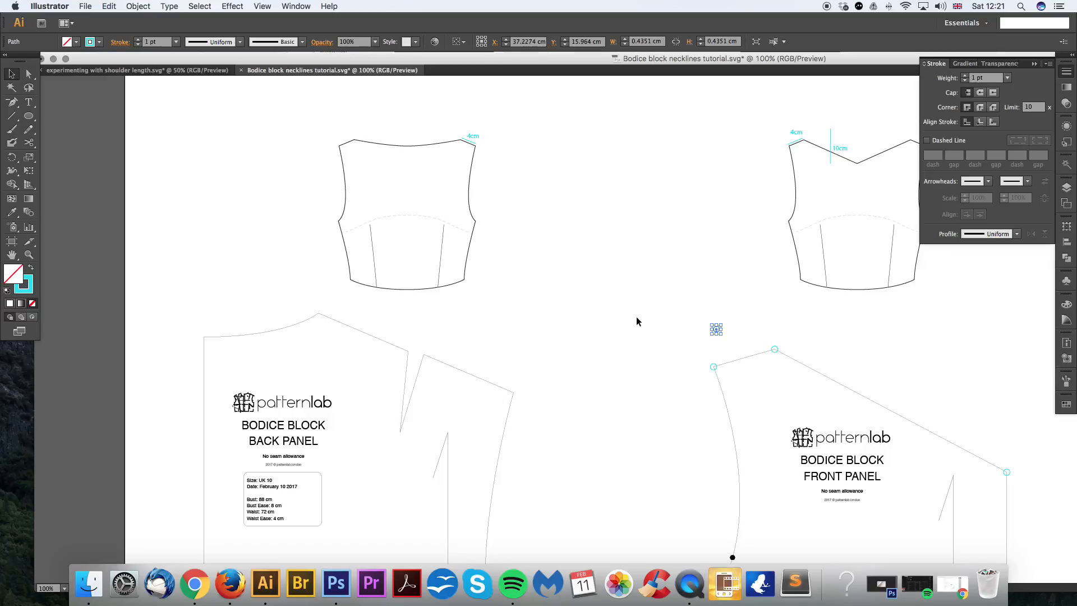
{"action": "key", "text": "Delete"}
{"action": "left_click", "coordinate": [712, 366]}
{"action": "key", "text": "super+v"}
Step: Centre the pasted circle precisely on the back panel's outer shoulder point
{"action": "left_click_drag", "start_coordinate": [716, 329], "coordinate": [513, 393]}
{"action": "left_click_drag", "start_coordinate": [544, 354], "coordinate": [652, 279]}
{"action": "left_click", "coordinate": [652, 278]}
{"action": "key", "text": "super+equal"}
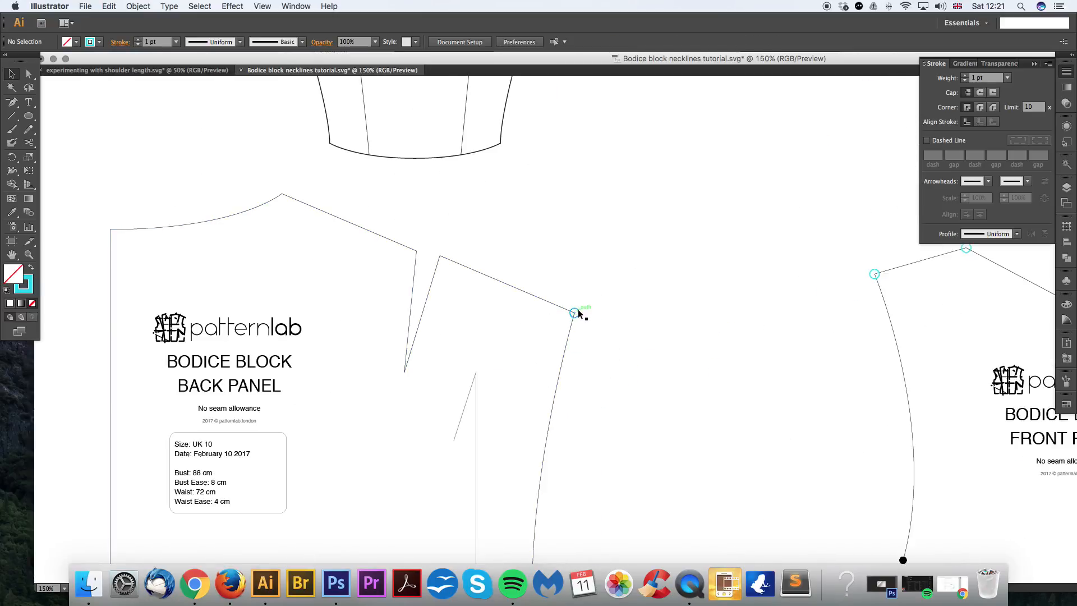
{"action": "mouse_move", "coordinate": [578, 309]}
{"action": "left_mouse_down"}
{"action": "mouse_move", "coordinate": [769, 201]}
{"action": "mouse_move", "coordinate": [574, 312]}
{"action": "left_mouse_up"}
{"action": "left_click", "coordinate": [786, 263]}
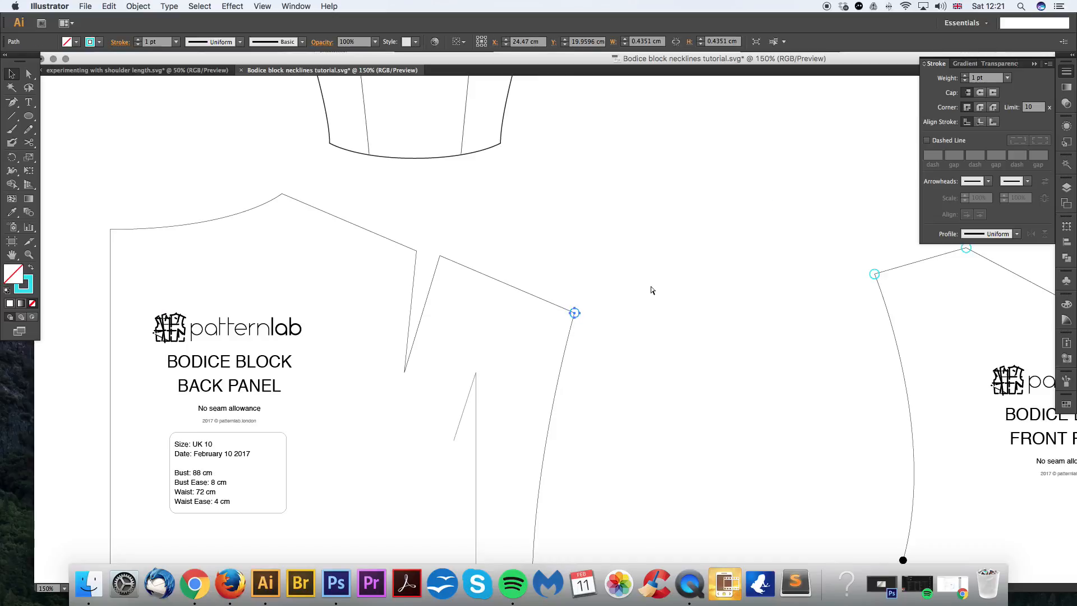
{"action": "key", "text": "super+equal"}
{"action": "key", "text": "super+equal"}
{"action": "key", "text": "super+equal"}
{"action": "key", "text": "super+equal"}
{"action": "key", "text": "super+minus"}
{"action": "key", "text": "super+minus"}
{"action": "key", "text": "super+minus"}
{"action": "key", "text": "super+minus"}
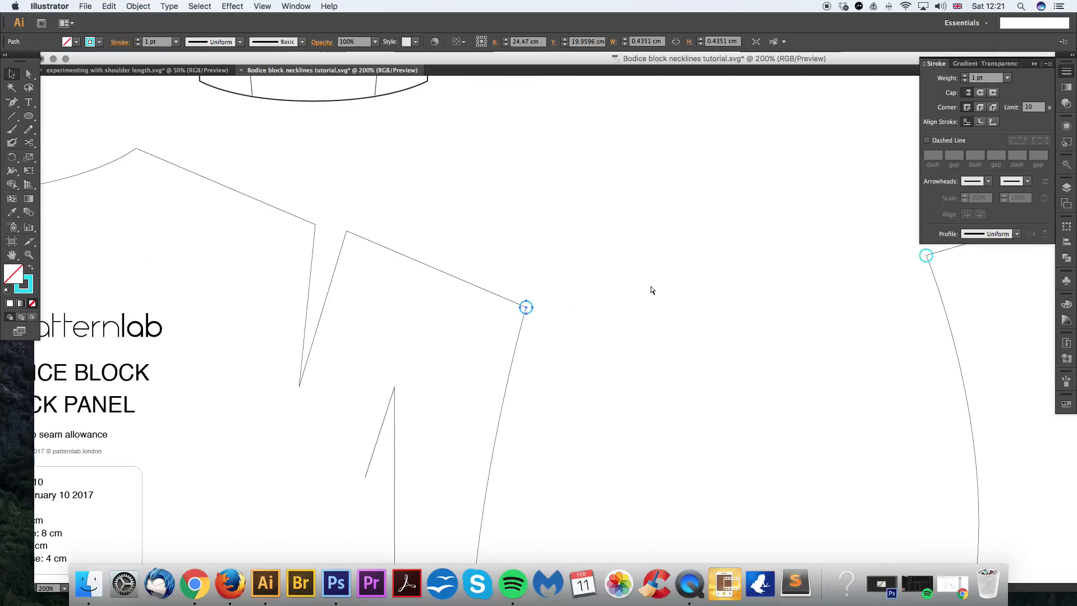
{"action": "key", "text": "super+minus"}
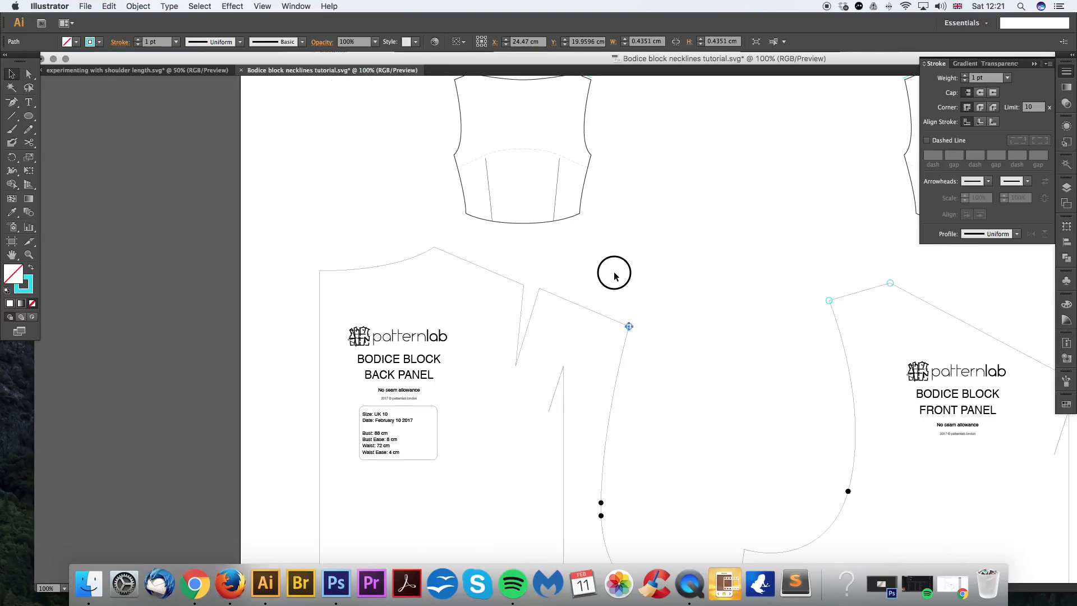
Step: Copy the back panel's outer shoulder circle with a horizontal offset of -4 cm and a vertical offset of 0 cm
{"action": "left_click_drag", "start_coordinate": [614, 272], "coordinate": [577, 286]}
{"action": "left_click", "coordinate": [604, 317]}
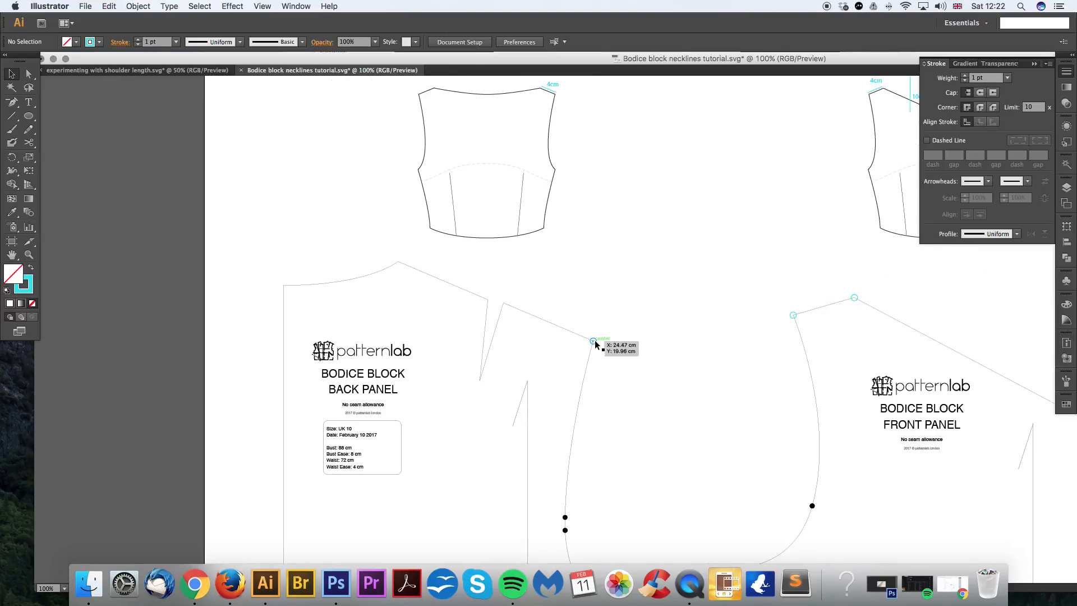
{"action": "left_click", "coordinate": [594, 340]}
{"action": "key", "text": "Return"}
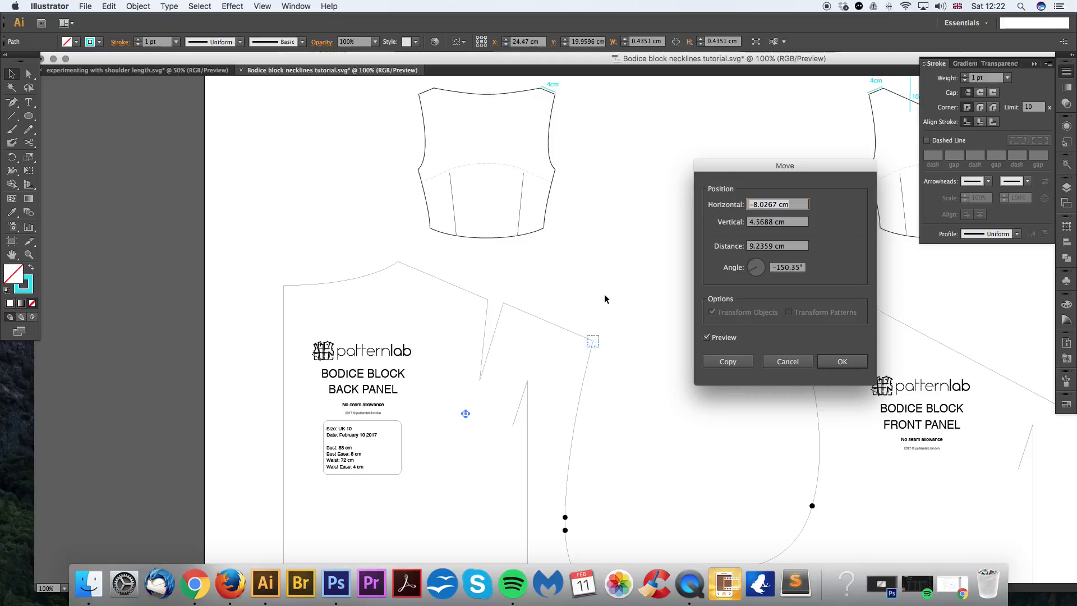
{"action": "type", "text": "-4"}
{"action": "key", "text": "Tab"}
{"action": "type", "text": "0"}
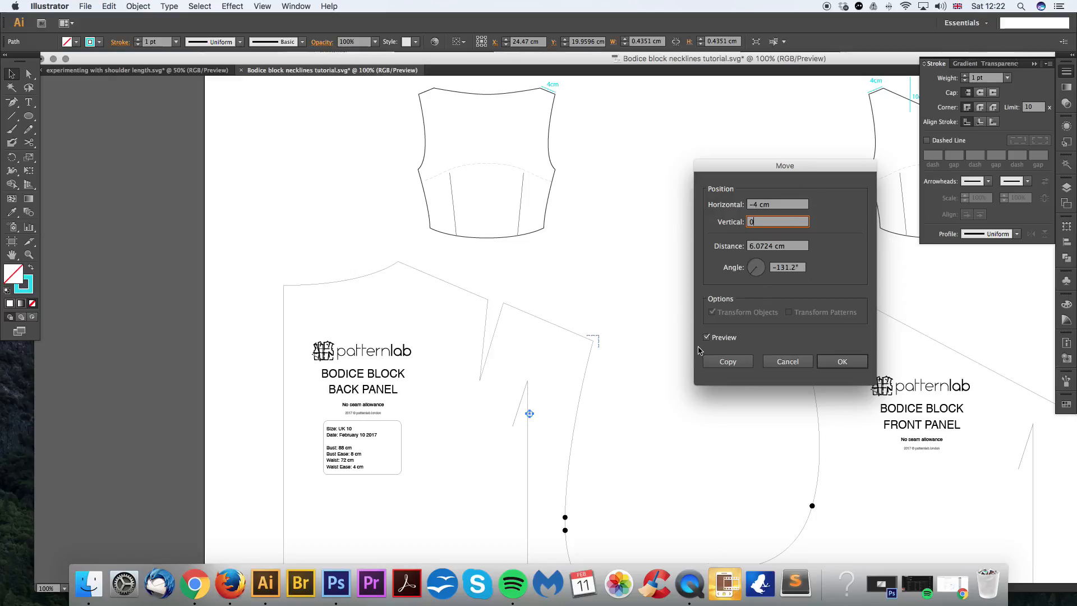
{"action": "left_click", "coordinate": [800, 249]}
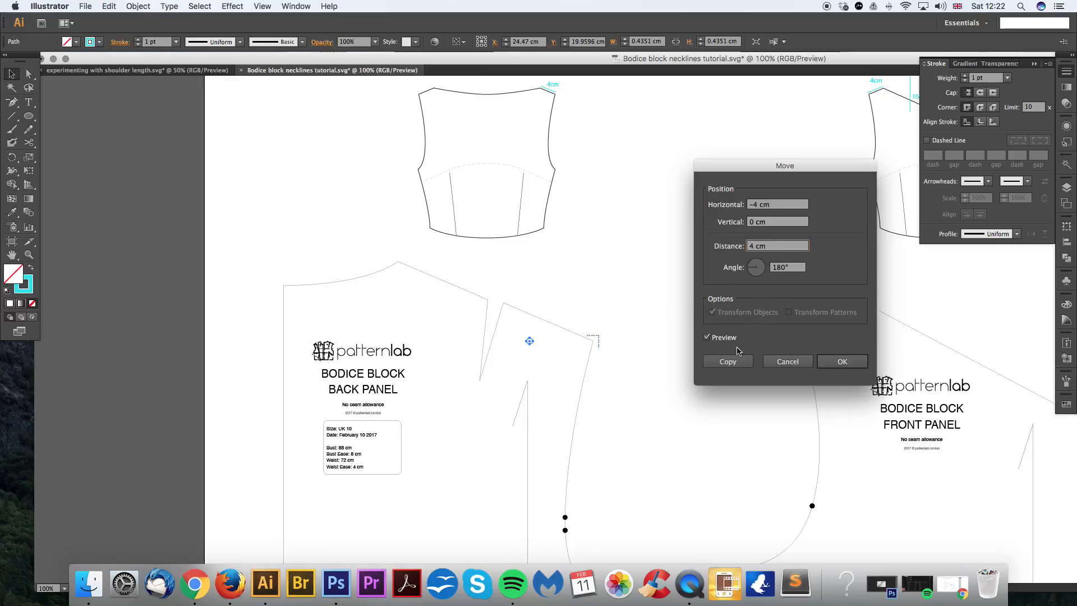
{"action": "left_click", "coordinate": [707, 338]}
{"action": "left_click", "coordinate": [707, 339]}
{"action": "left_click", "coordinate": [723, 361]}
{"action": "left_click", "coordinate": [610, 328]}
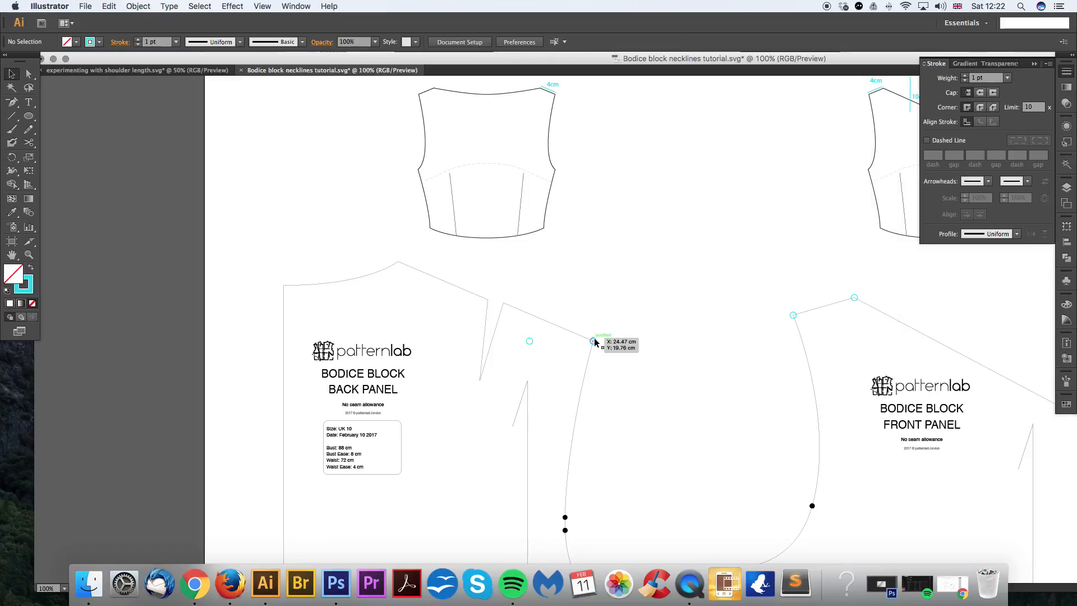
Step: Rotate the copied circle around the outer shoulder point until it sits on the back panel's shoulder line
{"action": "key", "text": "super+plus"}
{"action": "key", "text": "super+plus"}
{"action": "left_click_drag", "start_coordinate": [527, 322], "coordinate": [647, 317]}
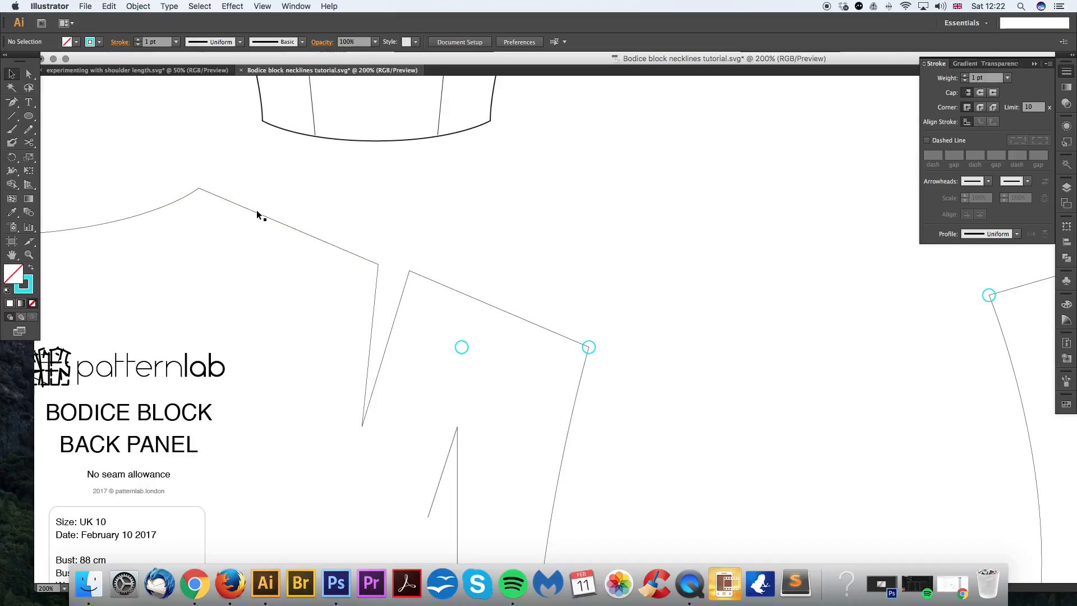
{"action": "left_click", "coordinate": [461, 346]}
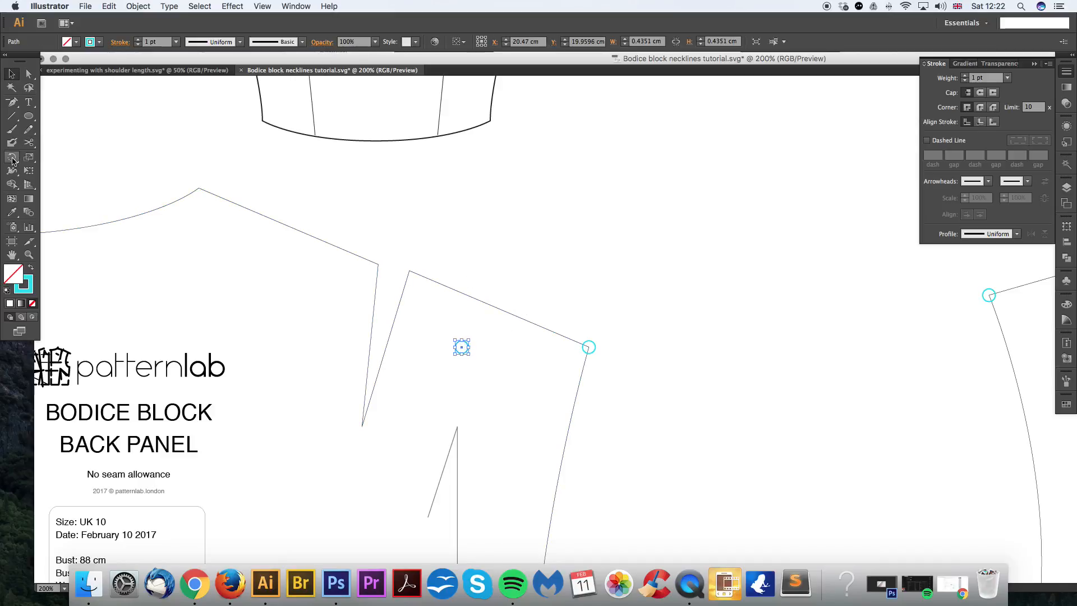
{"action": "left_click", "coordinate": [12, 159]}
{"action": "left_click_drag", "start_coordinate": [462, 348], "coordinate": [471, 297]}
{"action": "key", "text": "super+minus"}
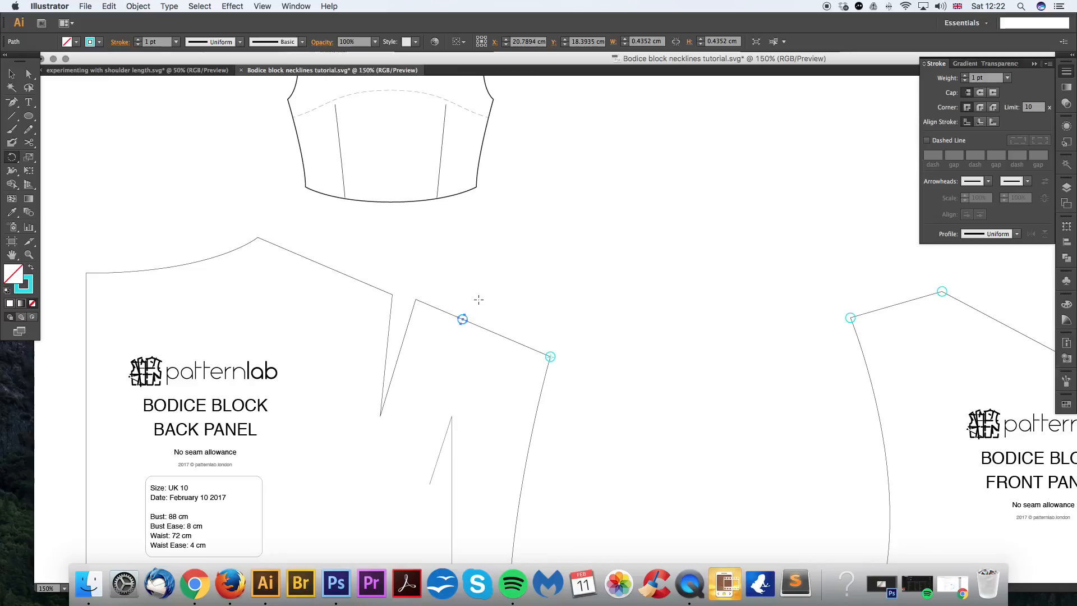
Step: Check the distance between the two circles on the back shoulder line with the Line Segment tool
{"action": "key", "text": "backslash"}
{"action": "left_click_drag", "start_coordinate": [463, 319], "coordinate": [550, 357]}
{"action": "key", "text": "super+shift+a"}
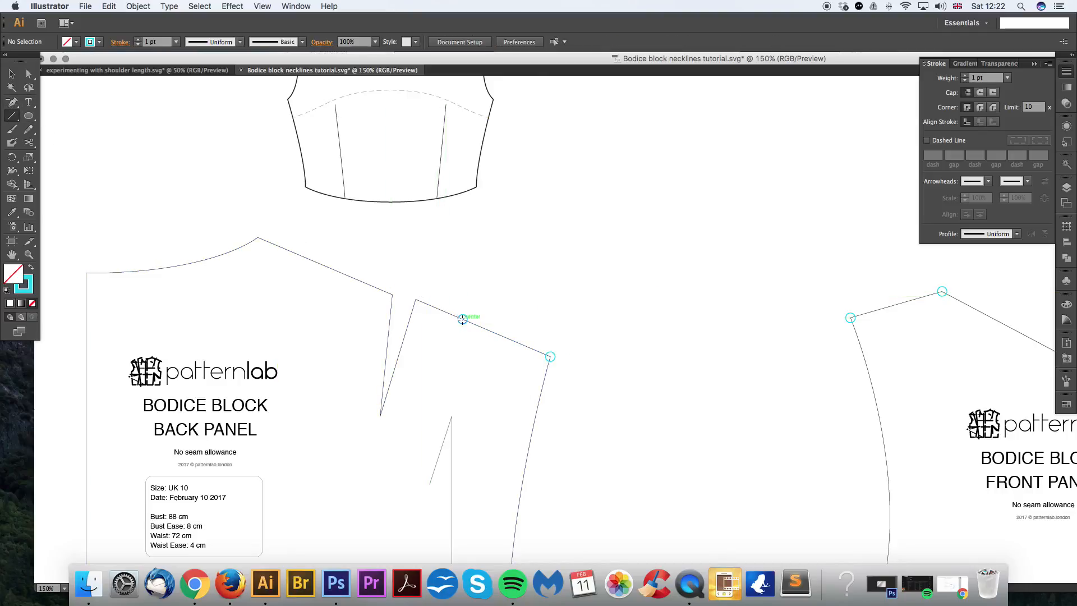
{"action": "left_click_drag", "start_coordinate": [462, 318], "coordinate": [550, 356]}
{"action": "key", "text": "super+shift+a"}
{"action": "key", "text": "v"}
{"action": "key", "text": "super+minus"}
{"action": "left_click_drag", "start_coordinate": [649, 298], "coordinate": [563, 291]}
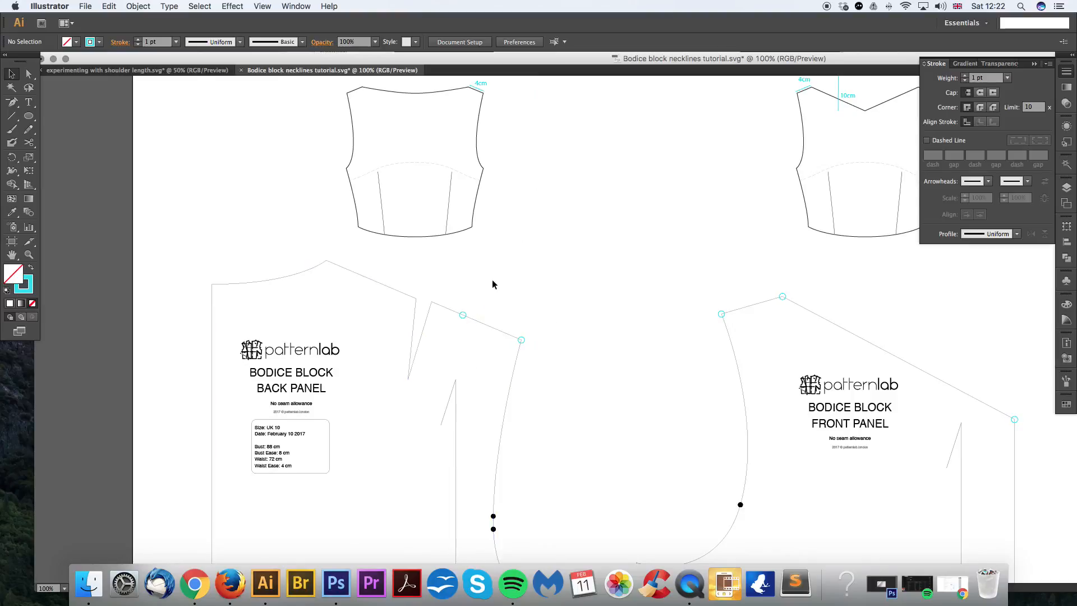
Step: Duplicate the inner shoulder circle on the back panel and centre the duplicate on the centre-back neck point
{"action": "scroll", "coordinate": [572, 264], "scroll_direction": "up", "scroll_amount": 3}
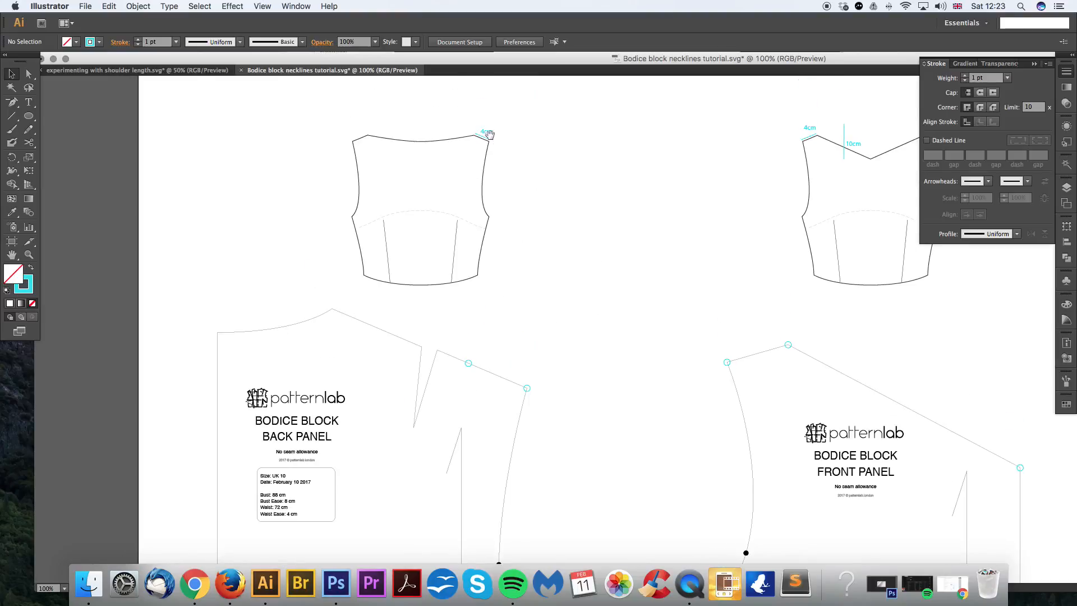
{"action": "scroll", "coordinate": [490, 134], "scroll_direction": "up", "scroll_amount": 2}
{"action": "left_click", "coordinate": [451, 241]}
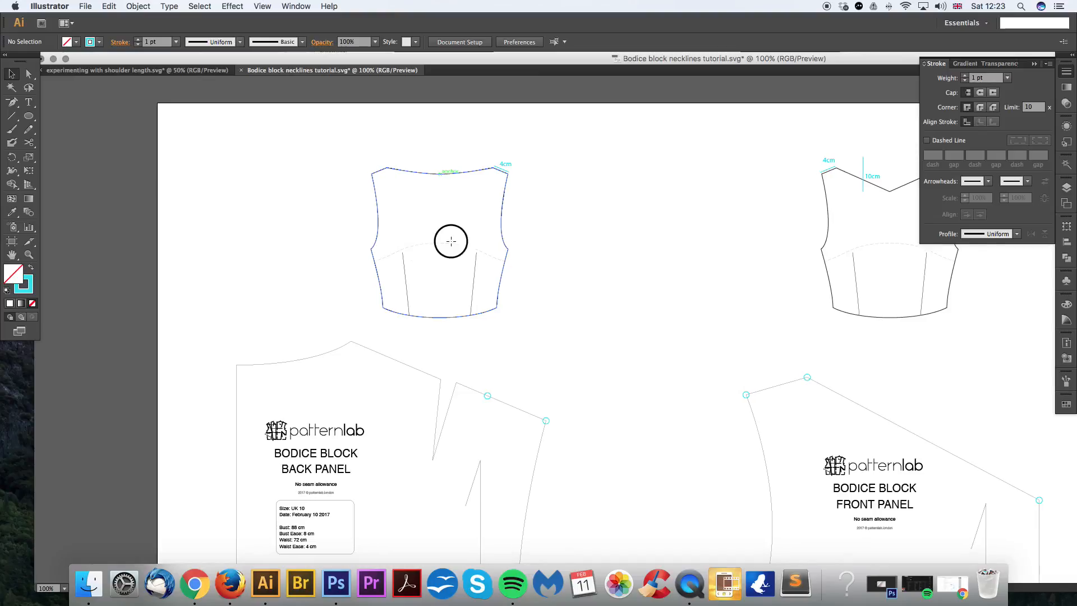
{"action": "scroll", "coordinate": [450, 241], "scroll_direction": "left", "scroll_amount": 2}
{"action": "scroll", "coordinate": [451, 241], "scroll_direction": "down", "scroll_amount": 1}
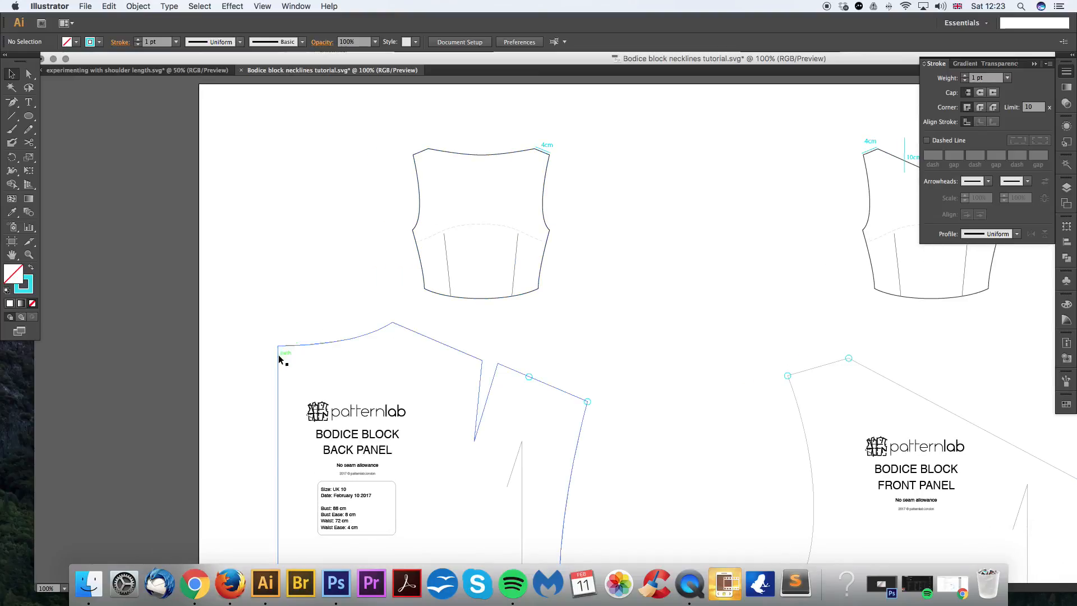
{"action": "scroll", "coordinate": [341, 278], "scroll_direction": "left", "scroll_amount": 3}
{"action": "scroll", "coordinate": [340, 278], "scroll_direction": "down", "scroll_amount": 1}
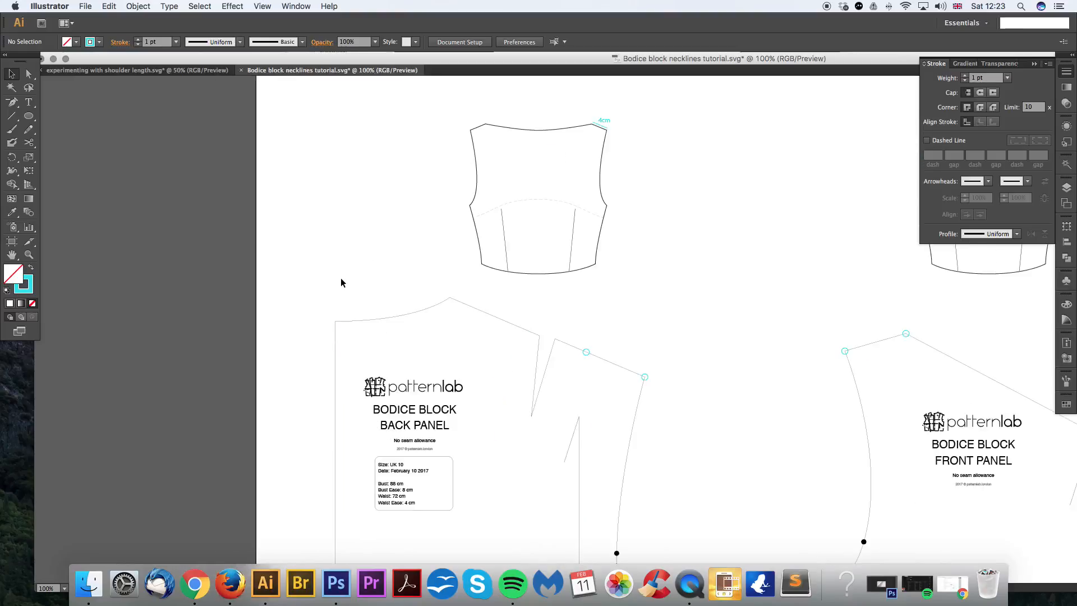
{"action": "left_click", "coordinate": [586, 350]}
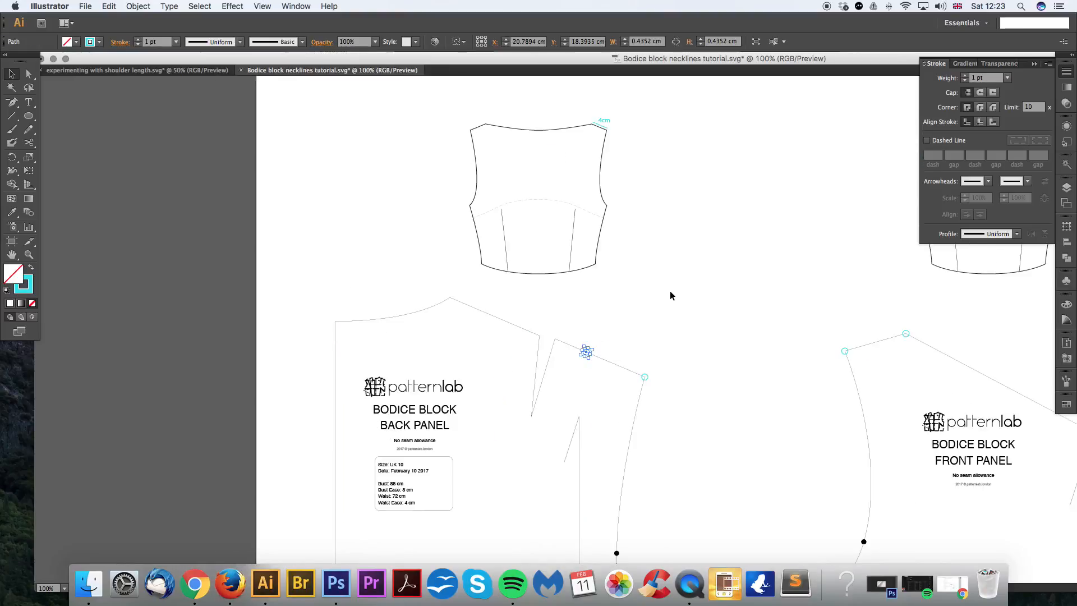
{"action": "left_click", "coordinate": [732, 358]}
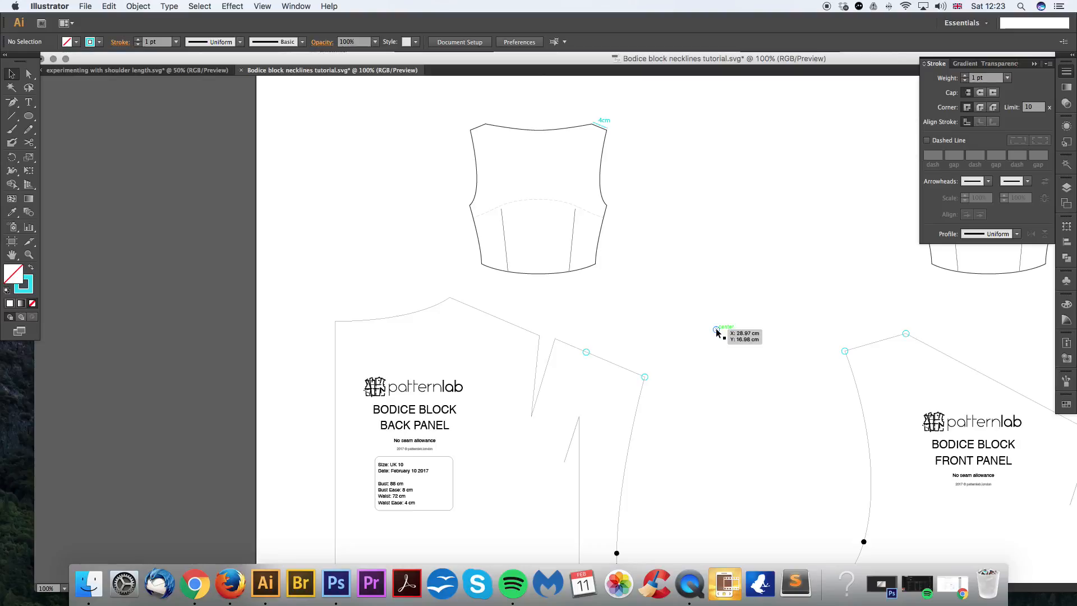
{"action": "left_click_drag", "start_coordinate": [717, 331], "coordinate": [334, 320]}
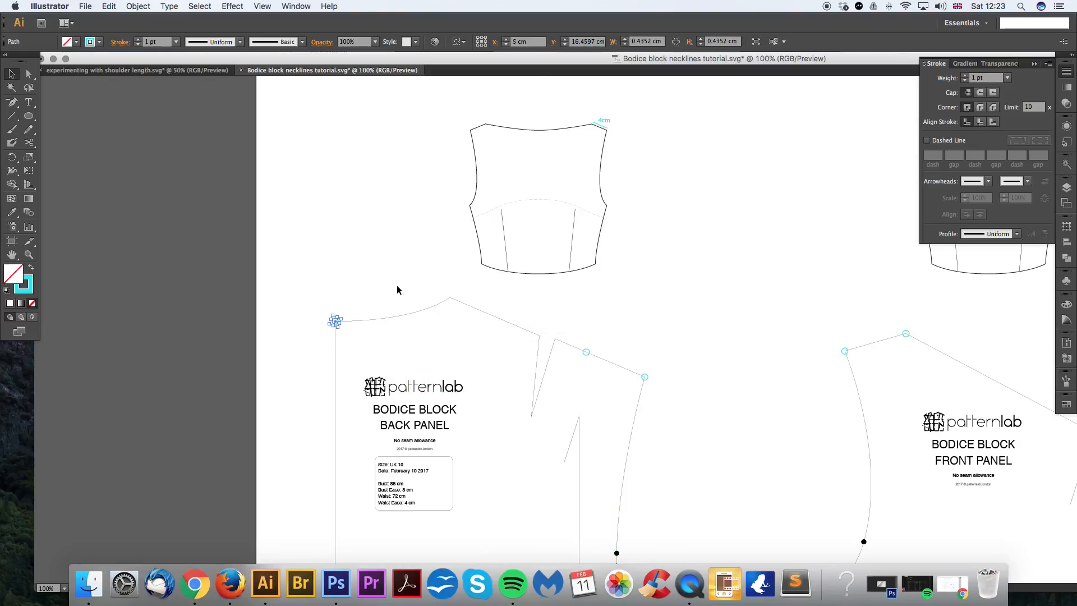
Step: Copy the centre-back neck circle 2 cm straight down with a horizontal offset of 0 cm
{"action": "left_click_drag", "start_coordinate": [401, 271], "coordinate": [513, 262]}
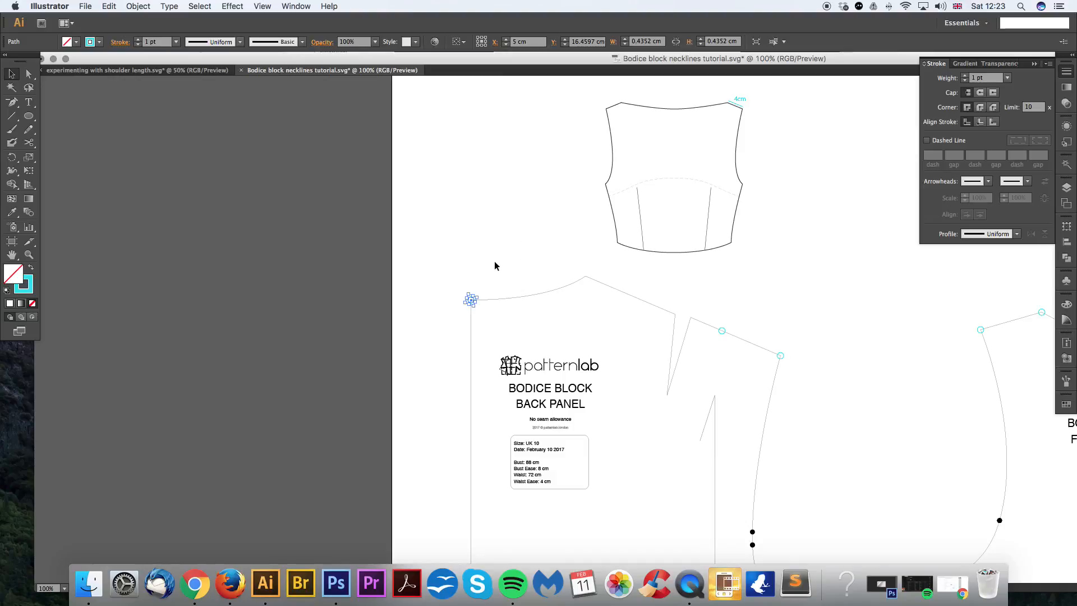
{"action": "key", "text": "Return"}
{"action": "type", "text": "0"}
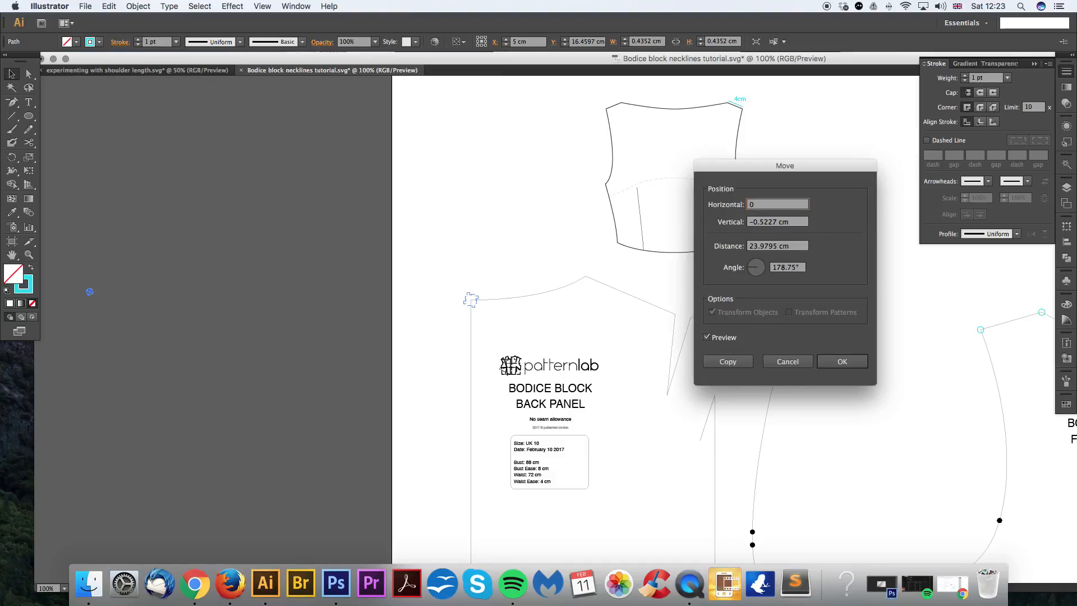
{"action": "key", "text": "Tab"}
{"action": "type", "text": "2"}
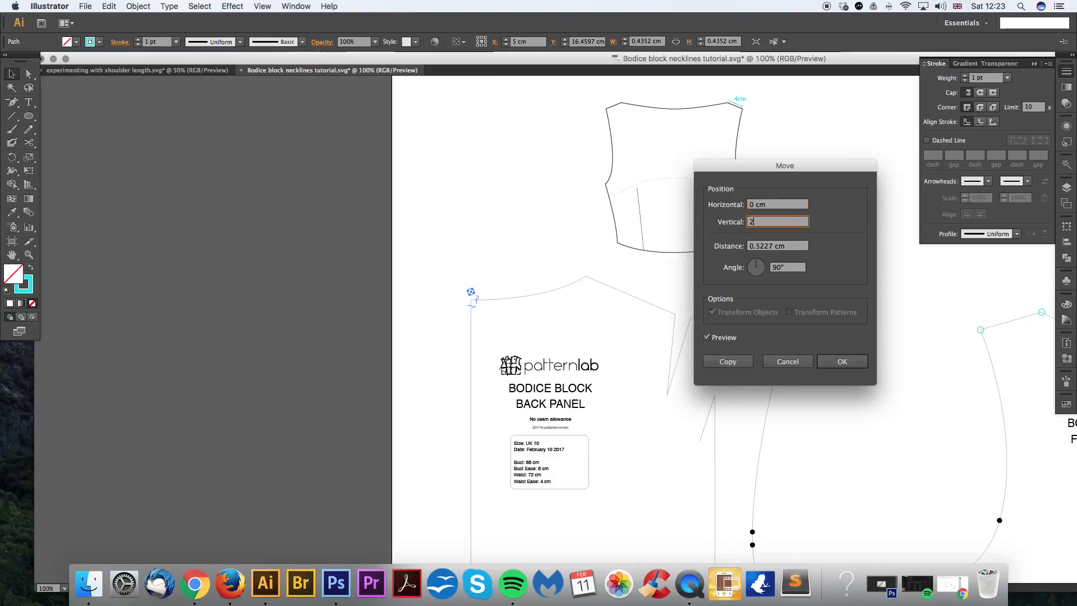
{"action": "left_click", "coordinate": [717, 362]}
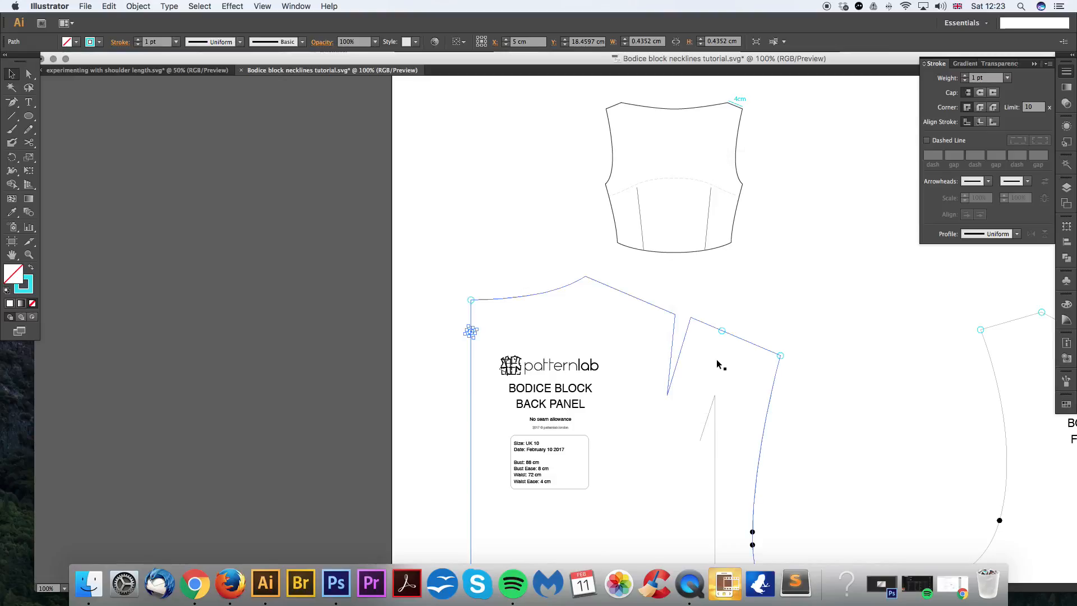
{"action": "left_click", "coordinate": [541, 320]}
Step: Add anchor points to the back panel outline at the lower centre-back circle and at the inner shoulder circle
{"action": "left_click_drag", "start_coordinate": [492, 296], "coordinate": [373, 276]}
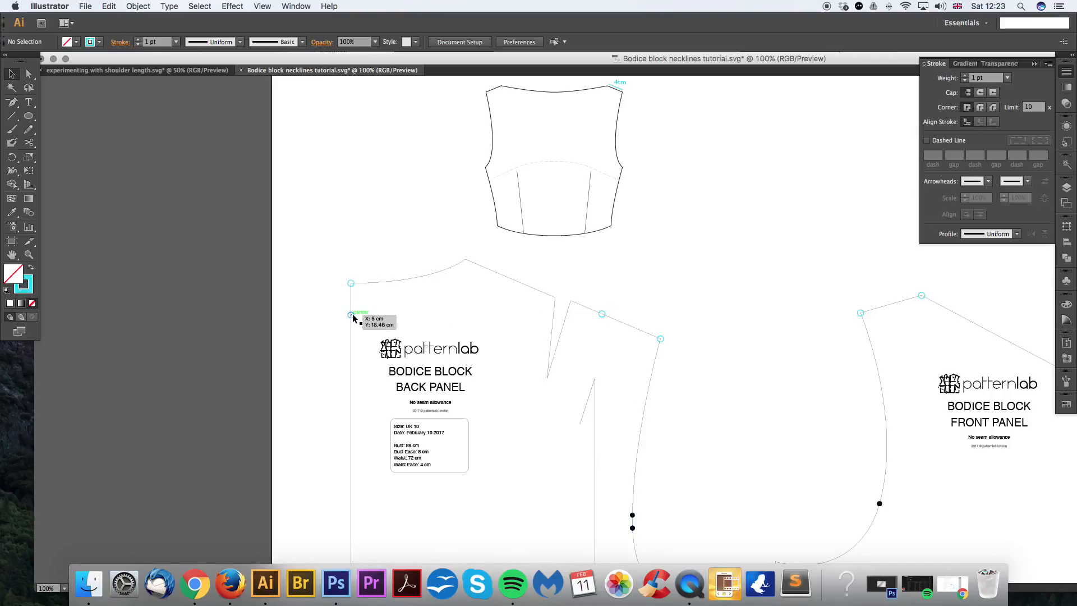
{"action": "left_click_drag", "start_coordinate": [618, 293], "coordinate": [595, 285]}
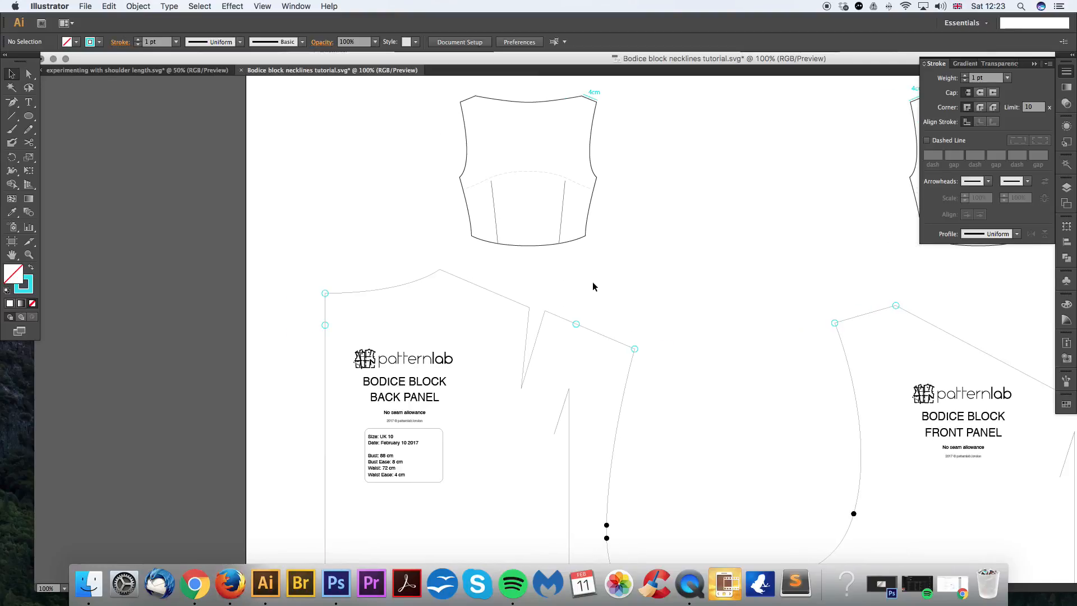
{"action": "left_click", "coordinate": [26, 74]}
{"action": "left_click", "coordinate": [384, 290]}
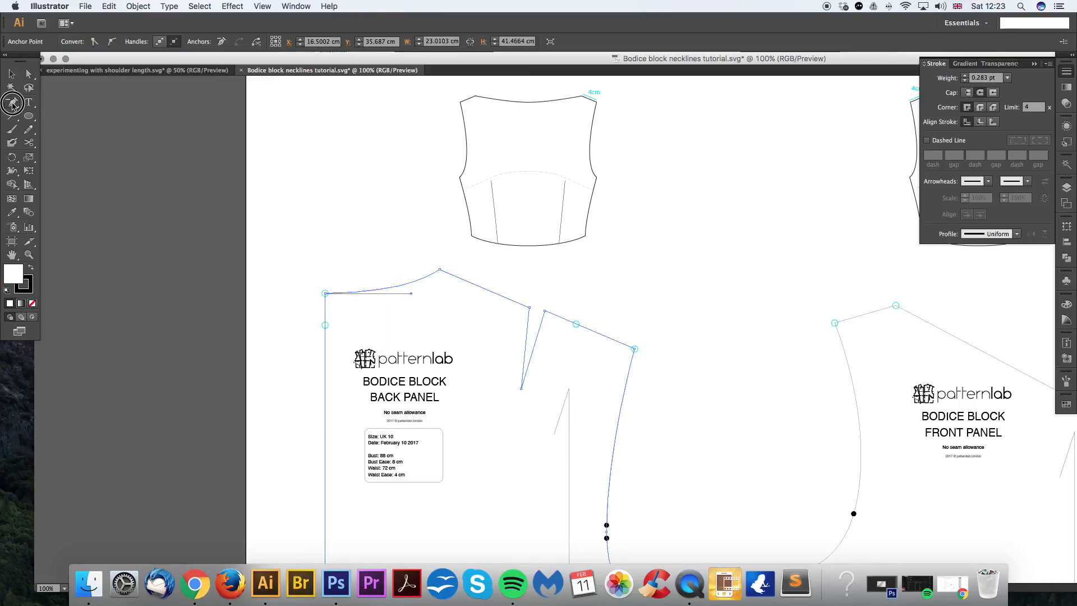
{"action": "left_click_drag", "start_coordinate": [13, 102], "coordinate": [36, 116]}
{"action": "left_click", "coordinate": [324, 326]}
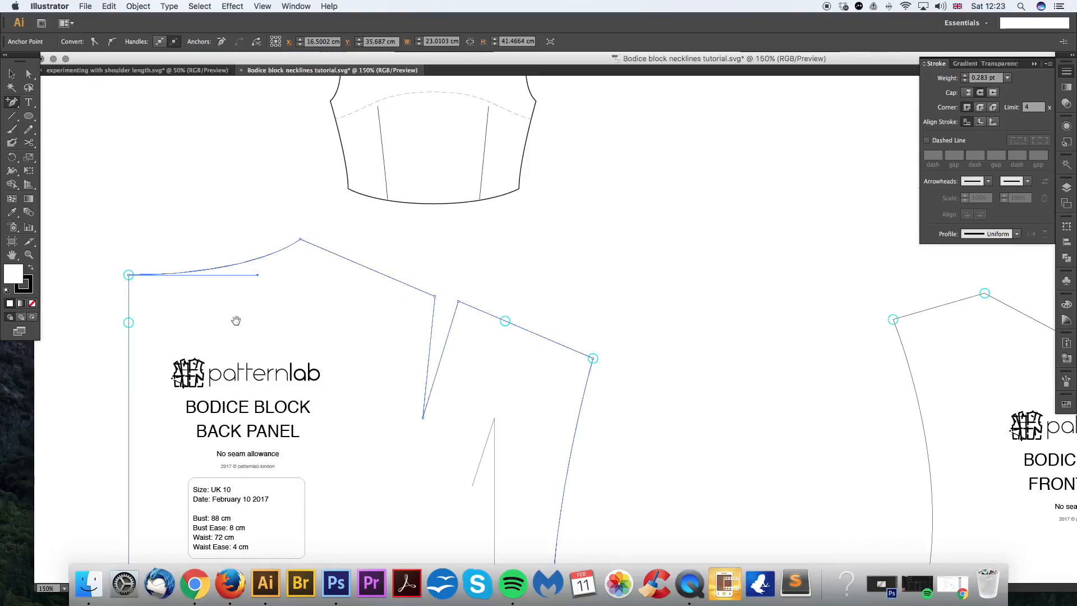
{"action": "left_click_drag", "start_coordinate": [235, 319], "coordinate": [433, 294]}
{"action": "left_click", "coordinate": [326, 296]}
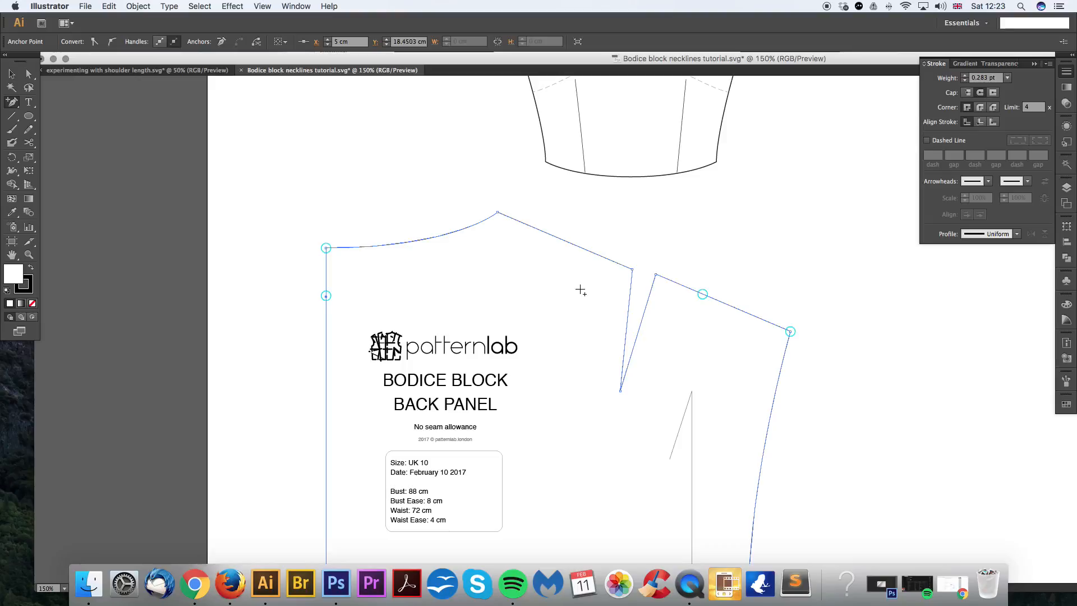
{"action": "key", "text": "Right"}
{"action": "key", "text": "Right"}
{"action": "key", "text": "Left"}
{"action": "key", "text": "Left"}
{"action": "left_click", "coordinate": [703, 294]}
Step: Delete the back panel's original neckline, shoulder and shoulder dart anchor points between the two added anchors
{"action": "left_click_drag", "start_coordinate": [12, 103], "coordinate": [49, 129]}
{"action": "left_click", "coordinate": [326, 248]}
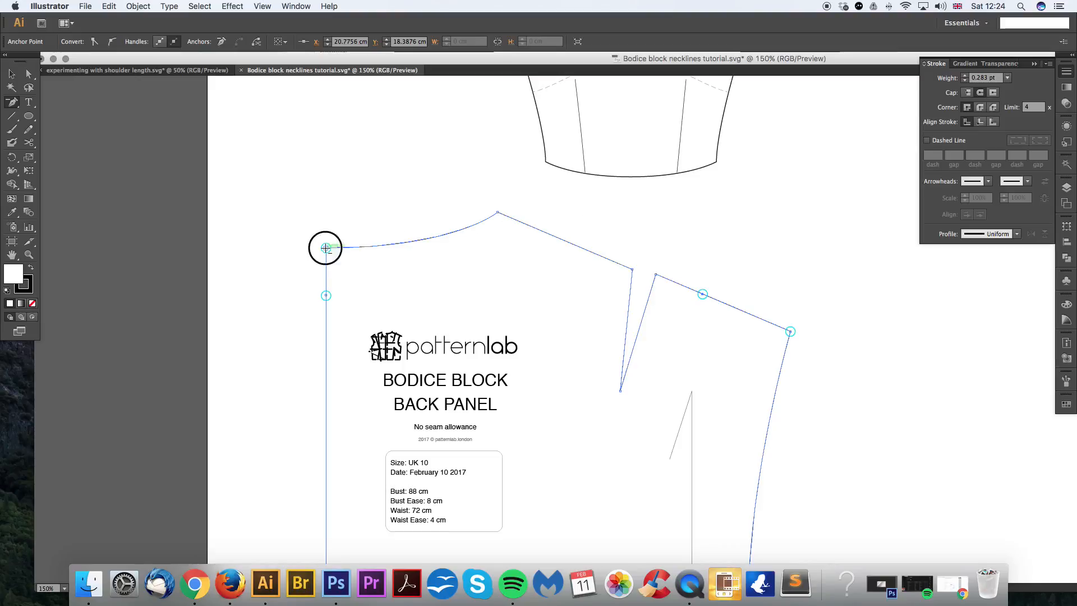
{"action": "left_click", "coordinate": [497, 212]}
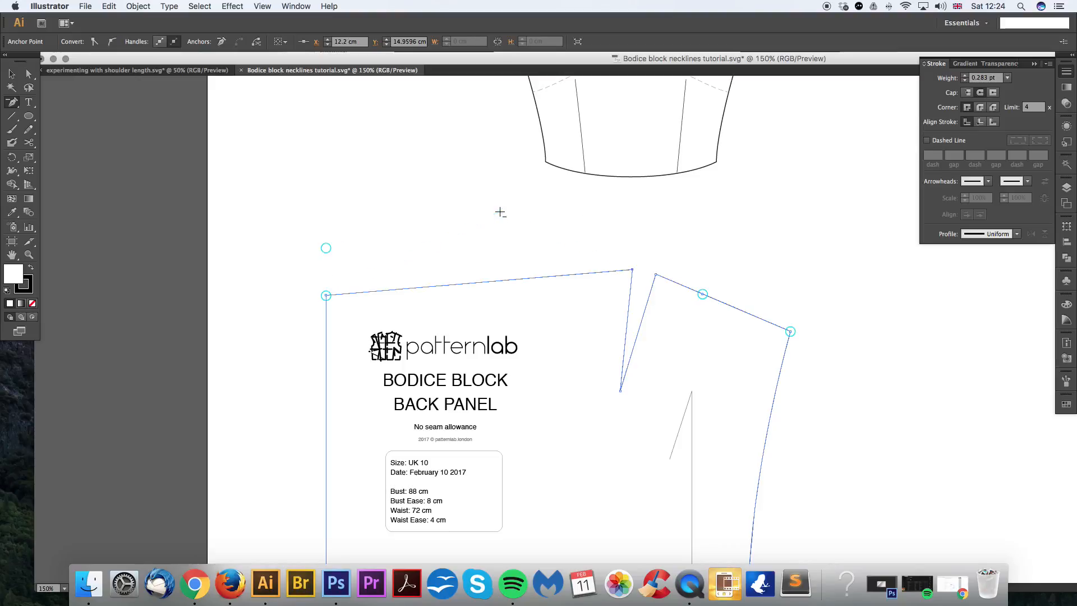
{"action": "left_click", "coordinate": [632, 269]}
{"action": "left_click", "coordinate": [621, 390]}
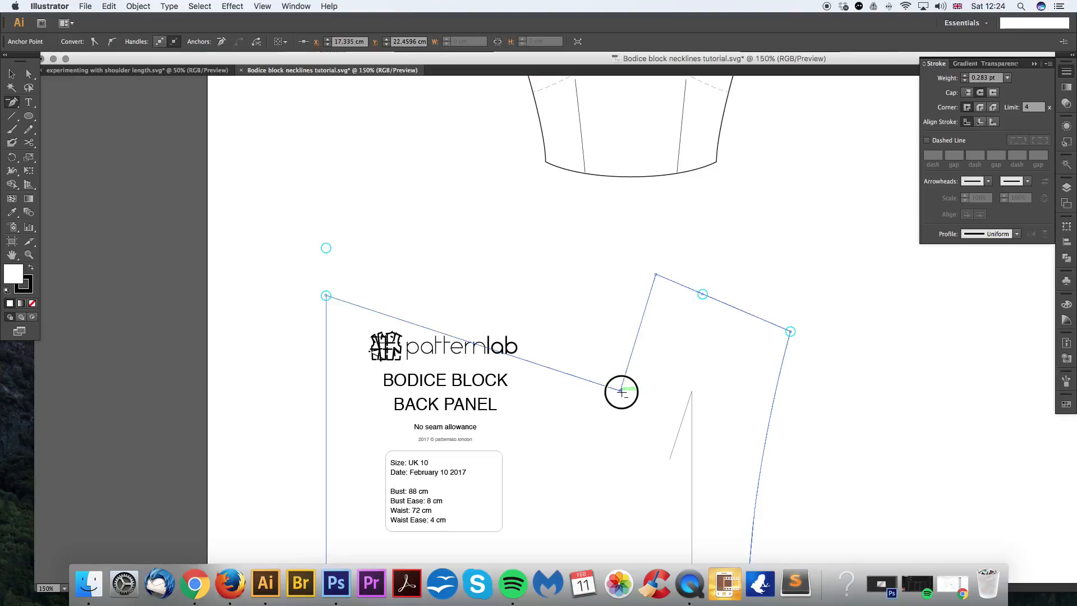
{"action": "left_click", "coordinate": [655, 275]}
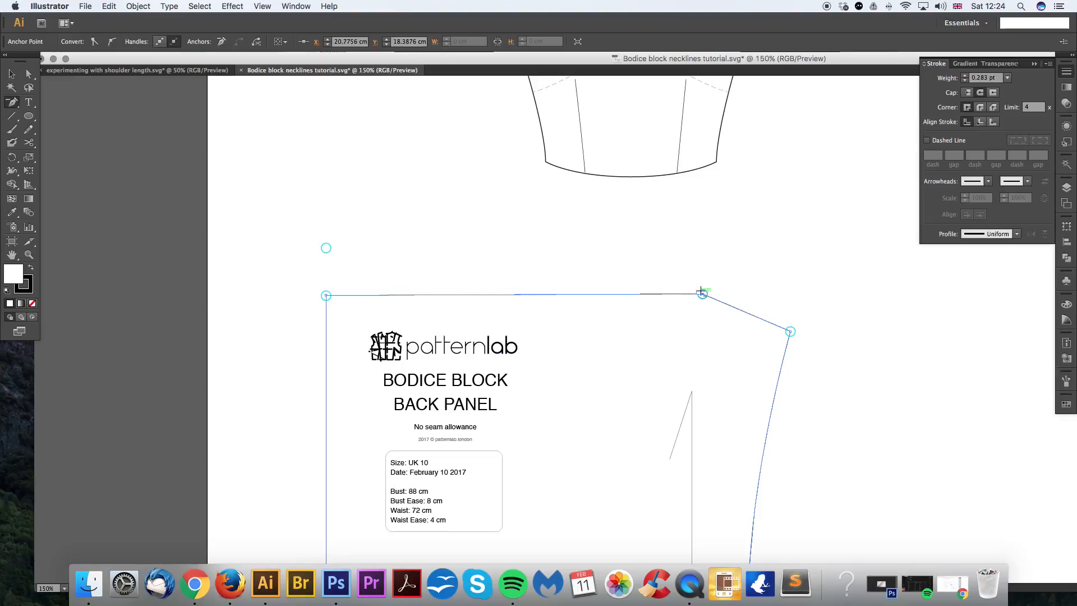
{"action": "key", "text": "super+minus"}
{"action": "left_click_drag", "start_coordinate": [776, 291], "coordinate": [646, 277]}
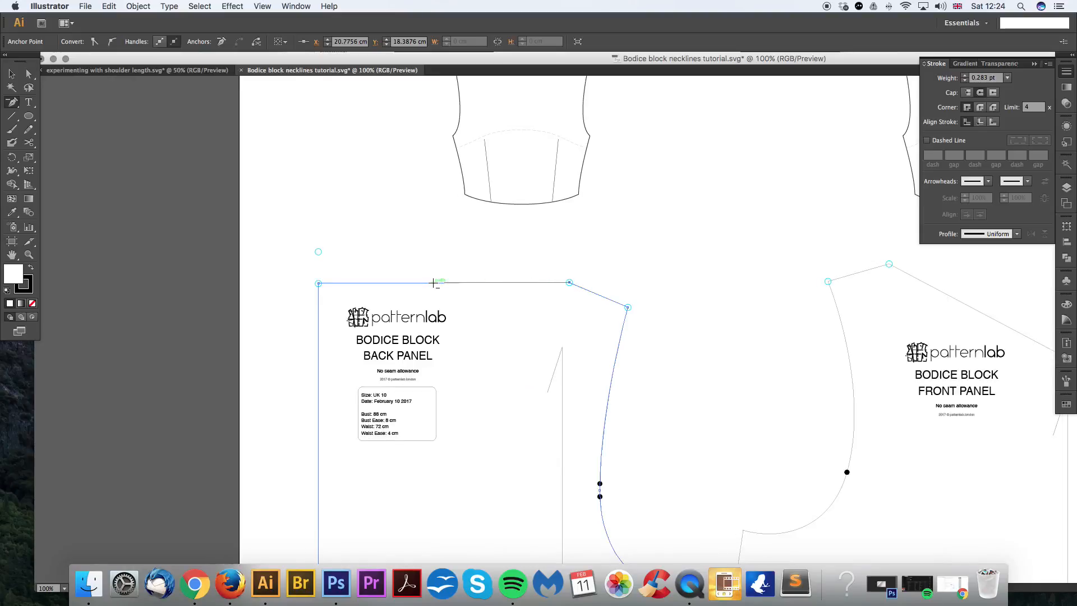
{"action": "left_click_drag", "start_coordinate": [626, 213], "coordinate": [607, 249]}
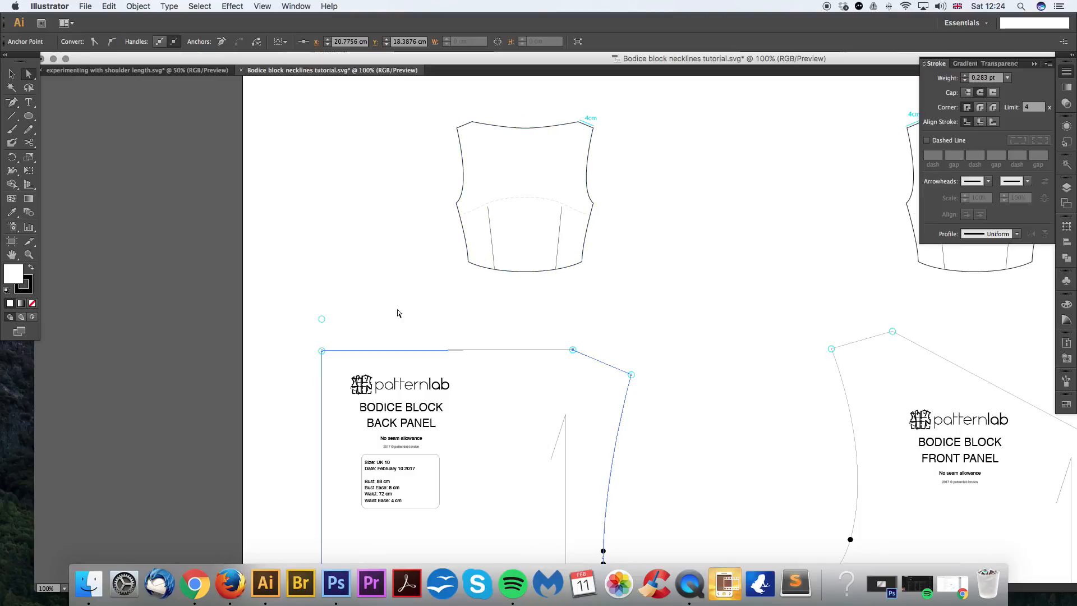
{"action": "key", "text": "a"}
{"action": "scroll", "coordinate": [397, 312], "scroll_direction": "down", "scroll_amount": 2}
{"action": "left_click", "coordinate": [335, 322]}
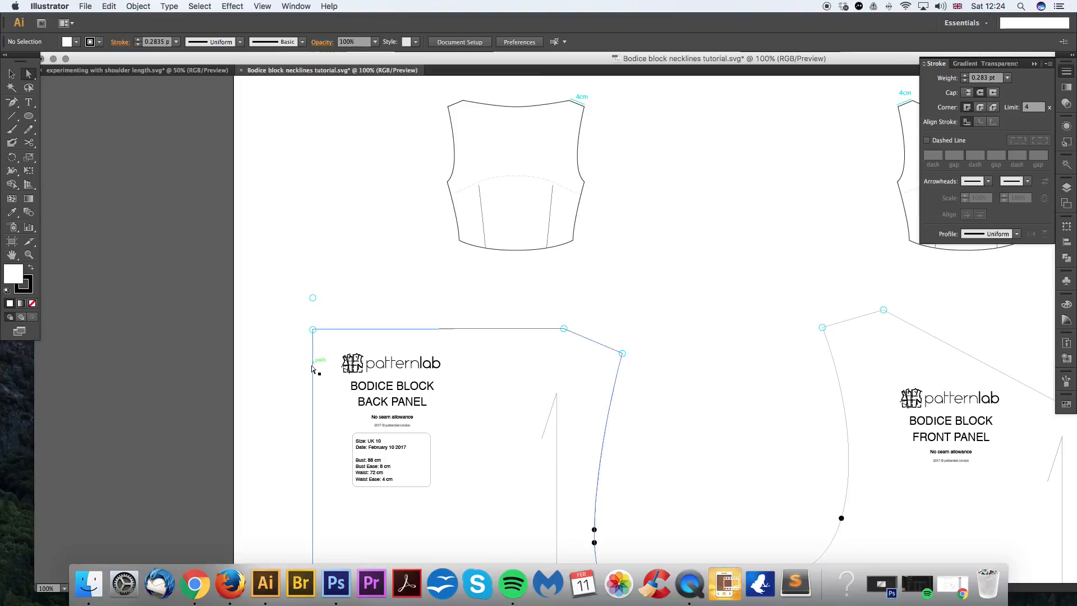
Step: Undo the deletion of the back panel's neckline, shoulder and shoulder dart anchor points
{"action": "key", "text": "super+z"}
{"action": "key", "text": "super+z"}
{"action": "key", "text": "super+z"}
{"action": "key", "text": "super+z"}
{"action": "key", "text": "super+z"}
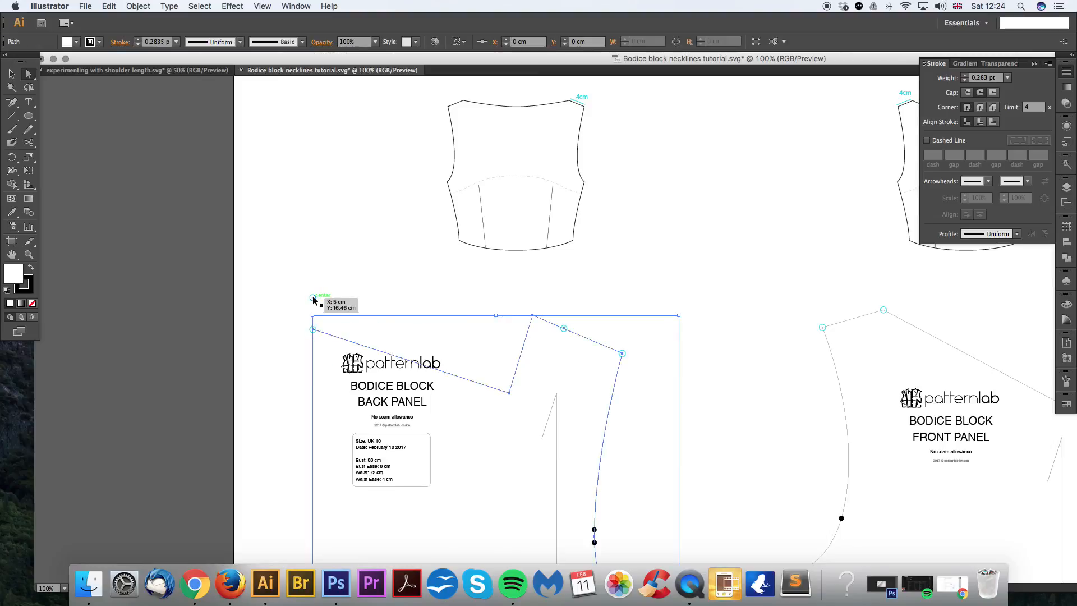
{"action": "left_click", "coordinate": [325, 273]}
{"action": "left_click_drag", "start_coordinate": [326, 272], "coordinate": [496, 242]}
{"action": "key", "text": "super+plus"}
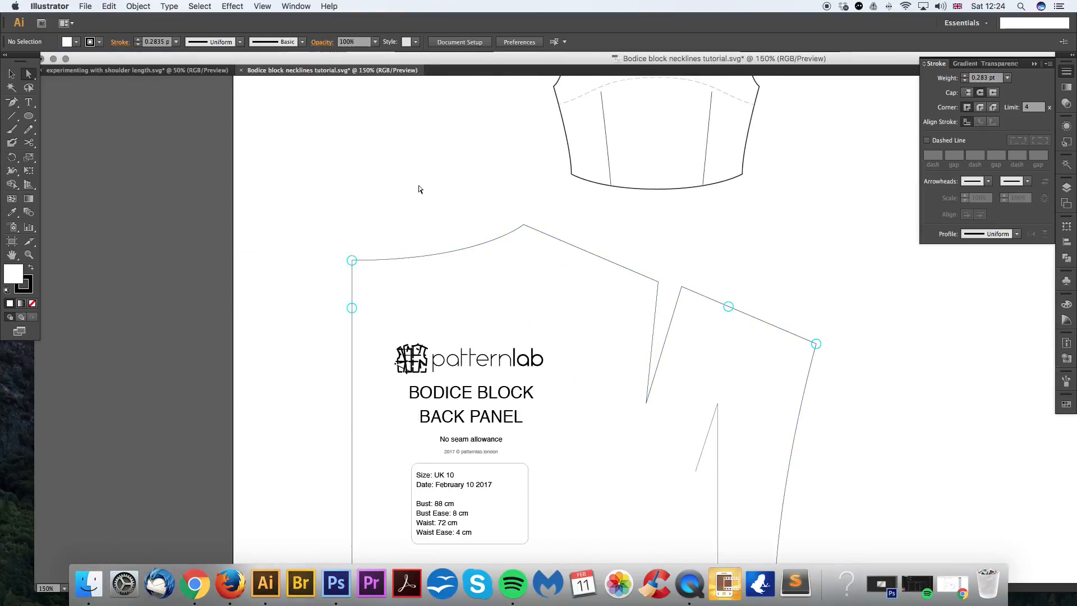
Step: Delete the lower centre-back circle and copy the centre-back neck circle 4 cm straight down with a horizontal offset of 0 cm
{"action": "left_click", "coordinate": [351, 307]}
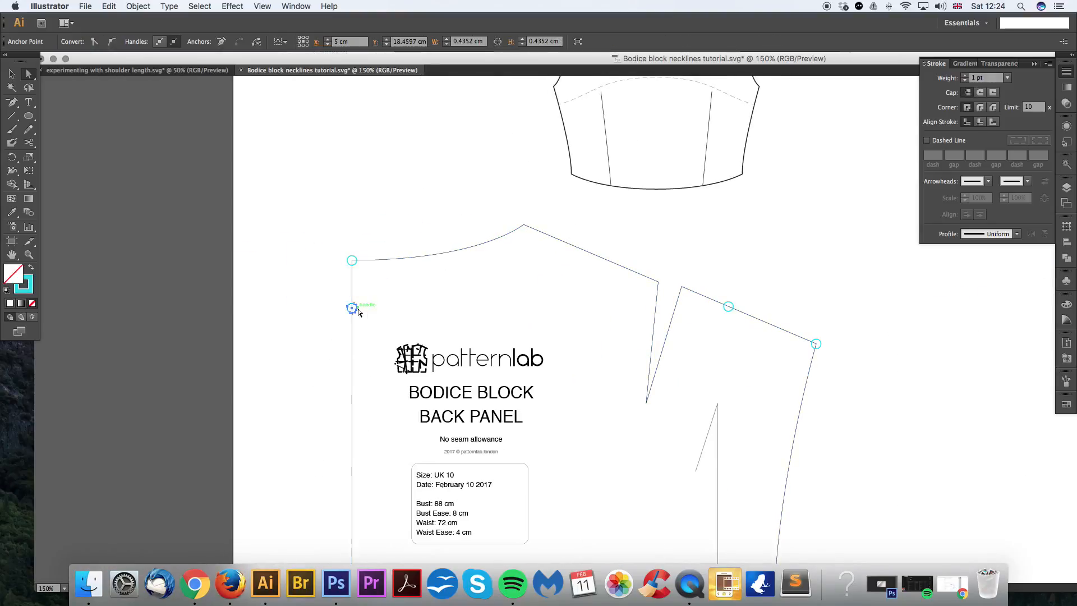
{"action": "key", "text": "Delete"}
{"action": "left_click", "coordinate": [12, 74]}
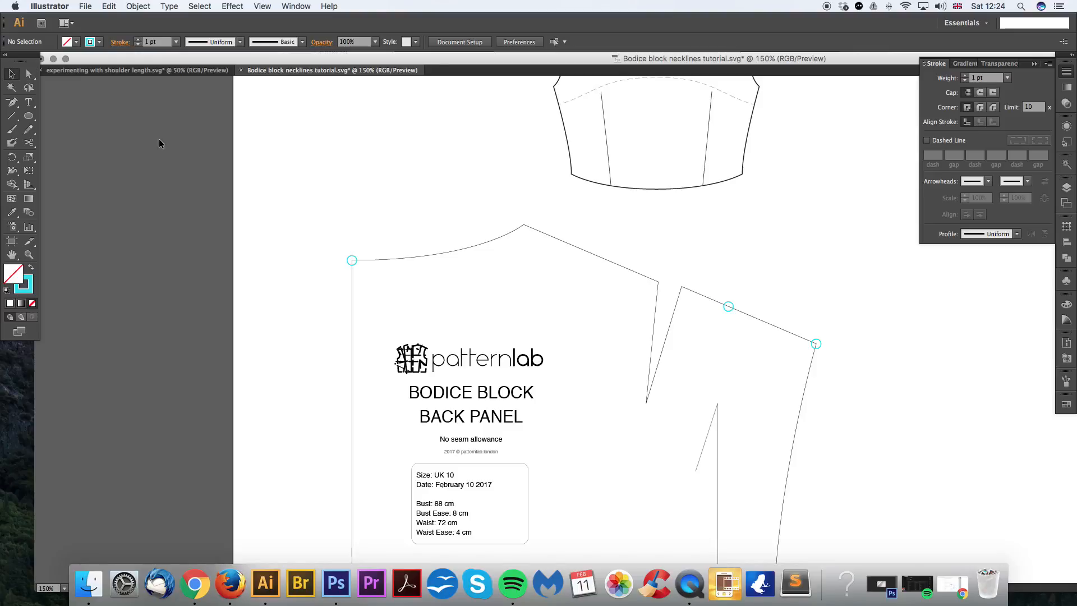
{"action": "left_click", "coordinate": [353, 260]}
{"action": "key", "text": "Return"}
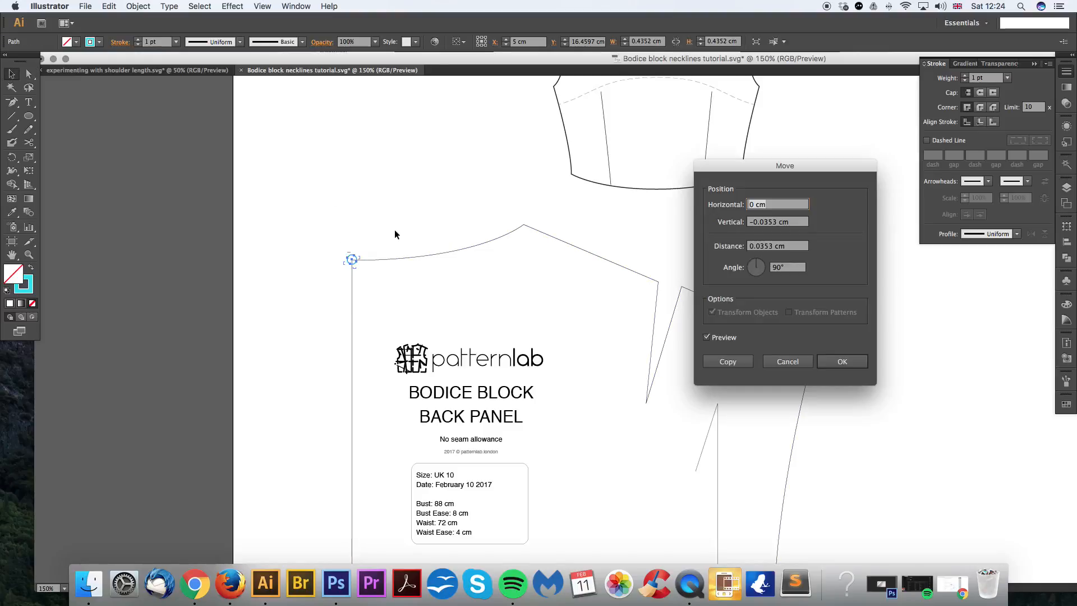
{"action": "key", "text": "Tab"}
{"action": "type", "text": "4"}
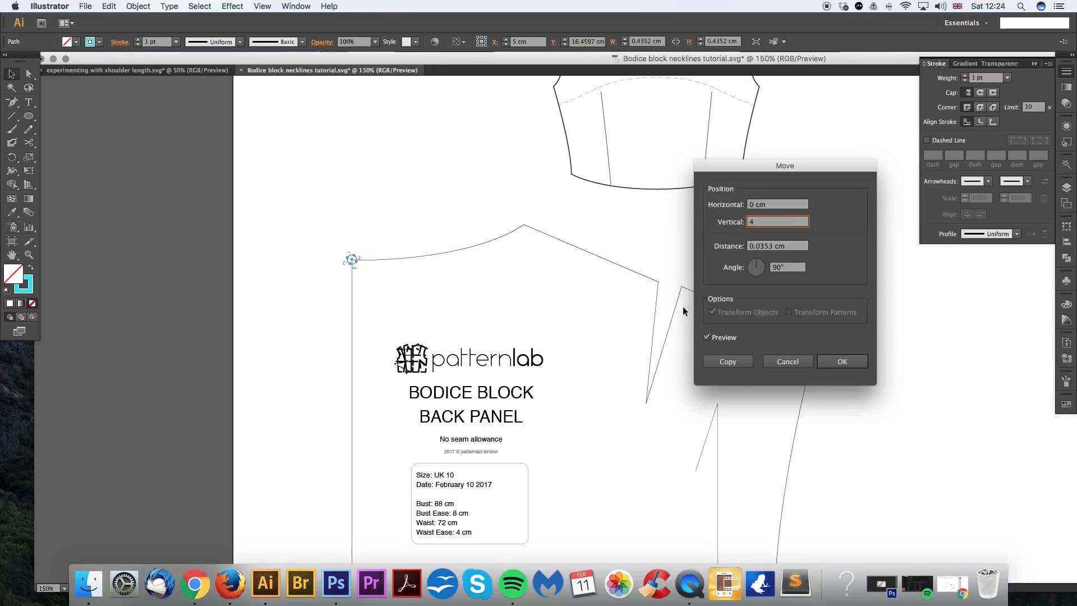
{"action": "left_click", "coordinate": [744, 358]}
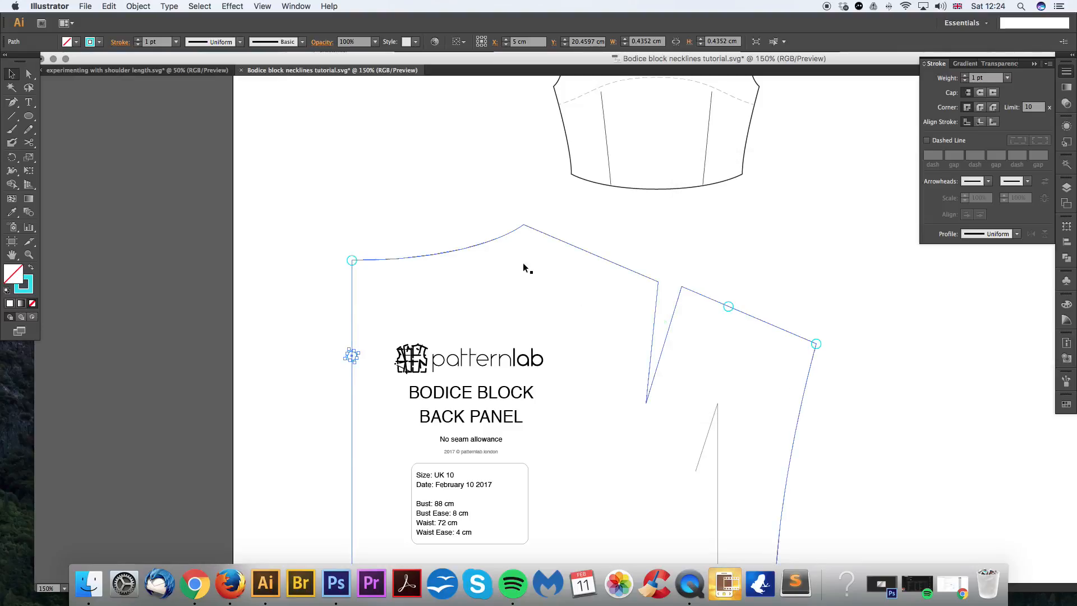
{"action": "left_click", "coordinate": [665, 240]}
Step: Cut the back panel outline with the Scissors tool at the lower centre-back circle and at the inner shoulder circle
{"action": "scroll", "coordinate": [632, 231], "scroll_direction": "up", "scroll_amount": 5}
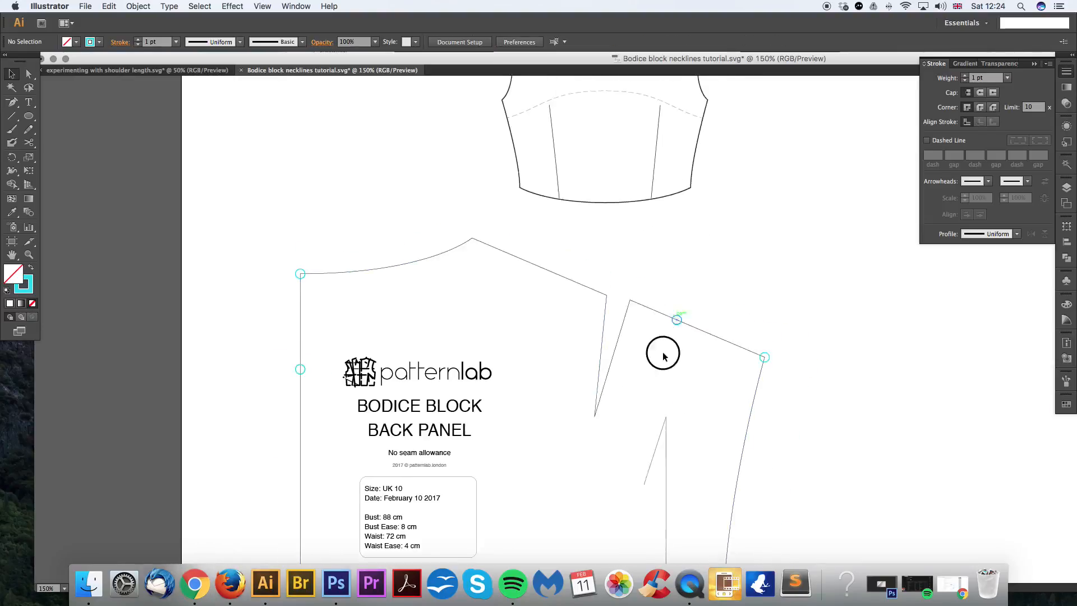
{"action": "left_click_drag", "start_coordinate": [656, 385], "coordinate": [659, 305]}
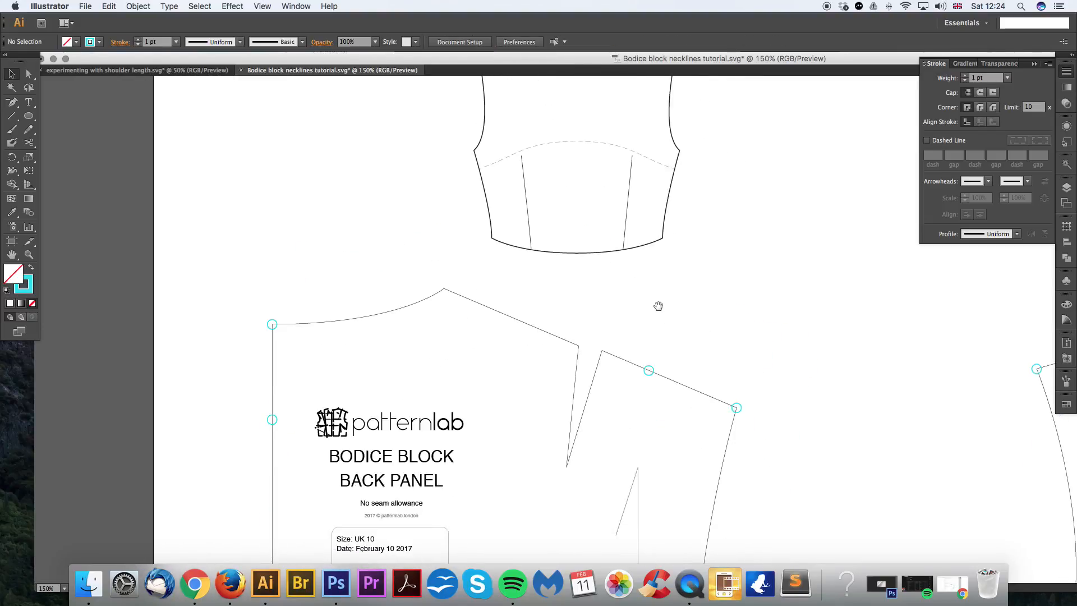
{"action": "key", "text": "super+minus"}
{"action": "left_click_drag", "start_coordinate": [576, 313], "coordinate": [585, 306]}
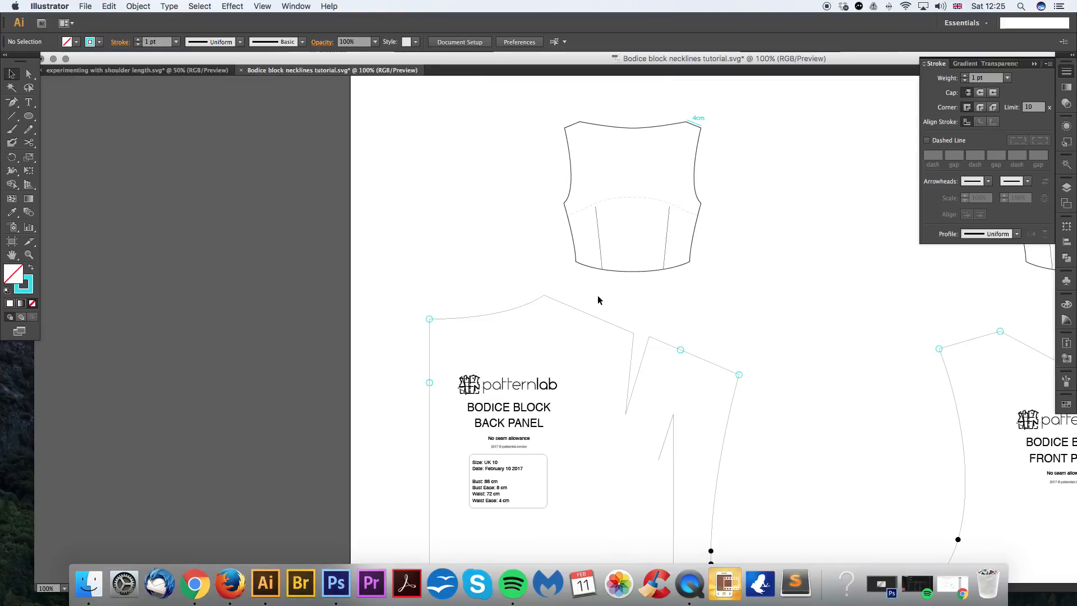
{"action": "key", "text": "super+plus"}
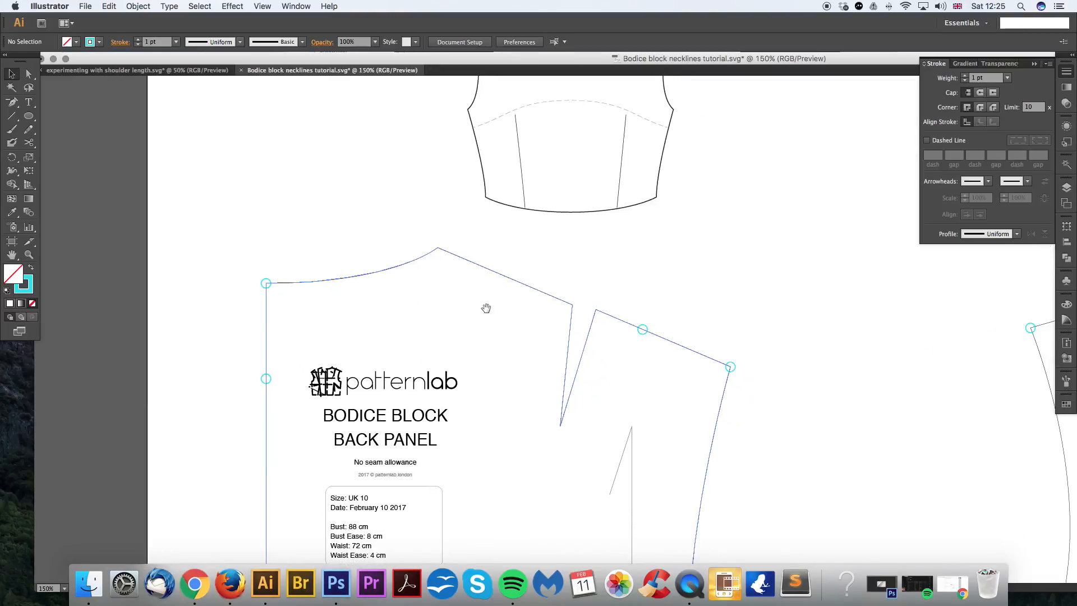
{"action": "left_click", "coordinate": [28, 74]}
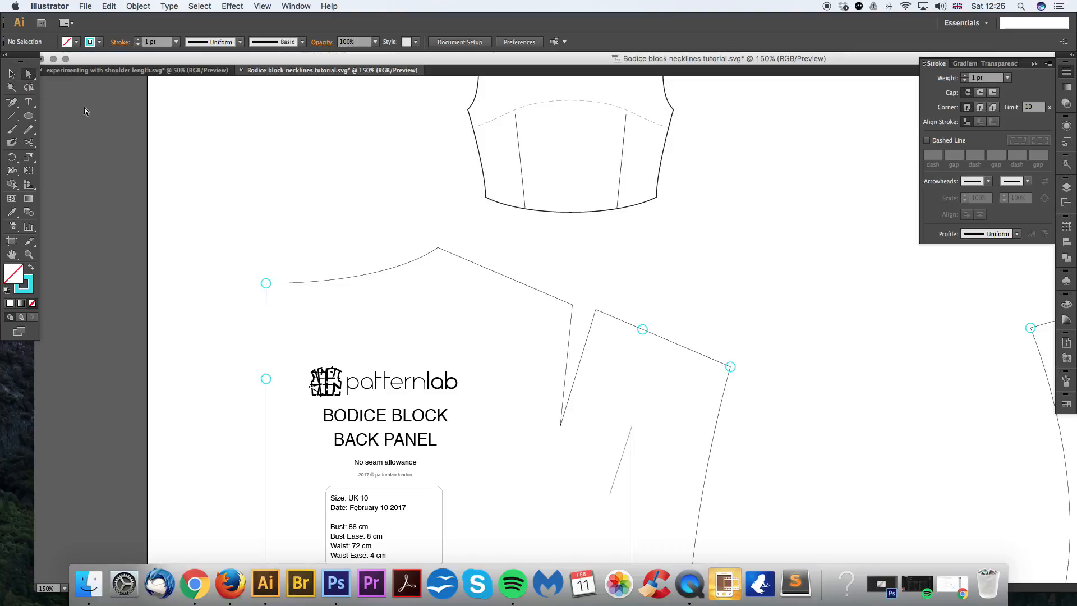
{"action": "left_click", "coordinate": [321, 282]}
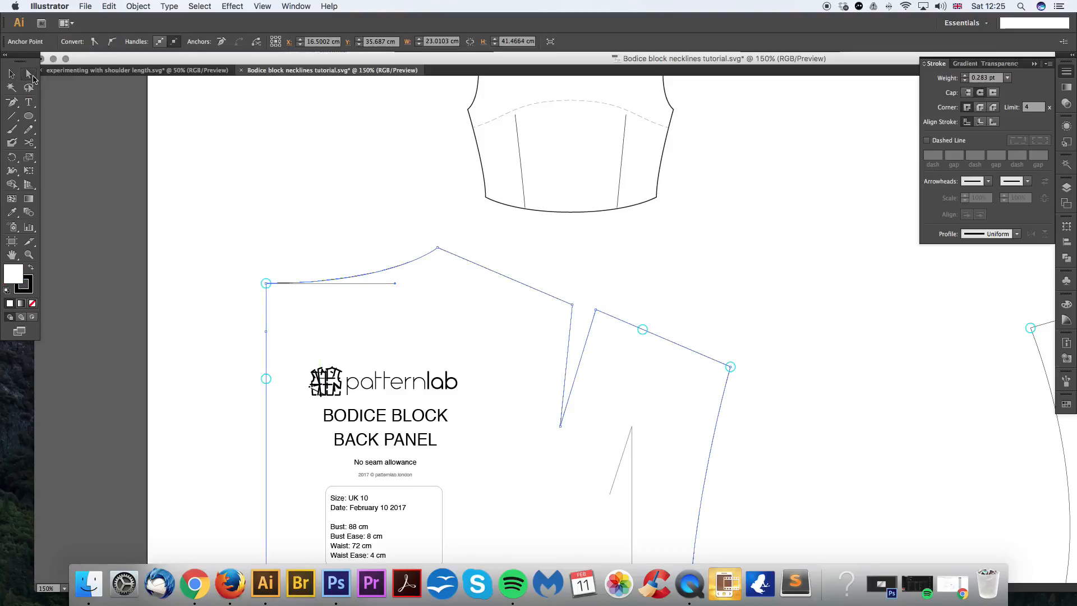
{"action": "left_click", "coordinate": [28, 142]}
{"action": "left_click", "coordinate": [266, 377]}
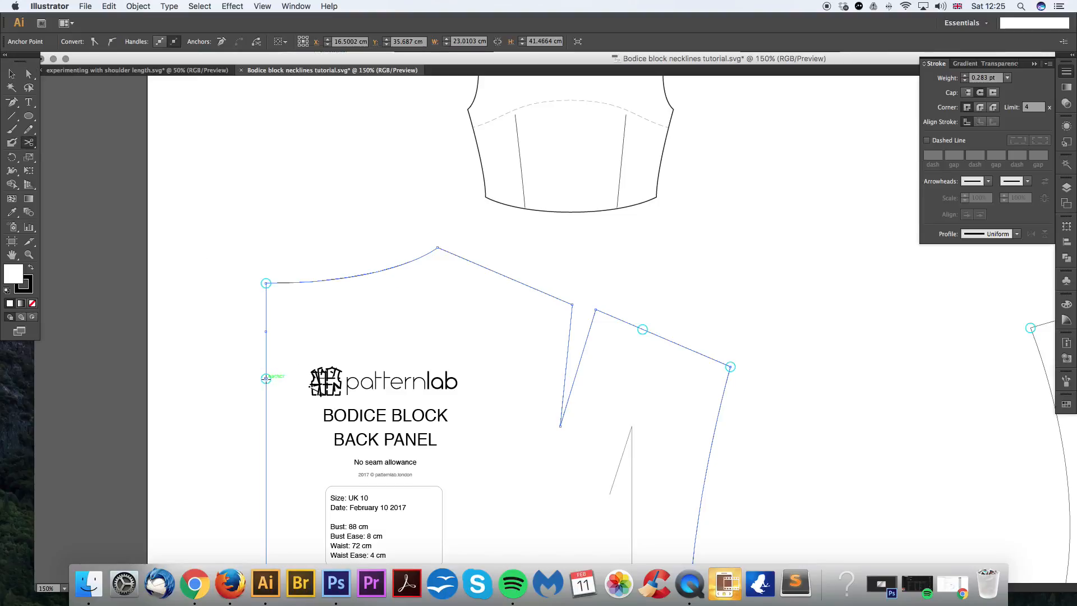
{"action": "left_click", "coordinate": [644, 329]}
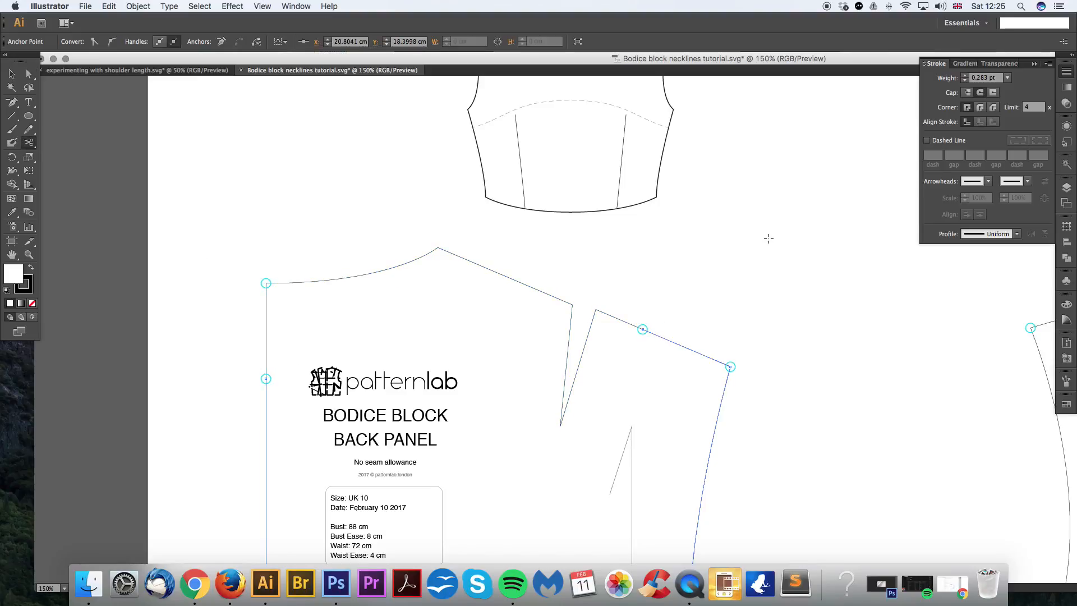
Step: Delete the cut-off part of the back panel outline containing the original neckline, shoulder line and shoulder dart
{"action": "scroll", "coordinate": [368, 305], "scroll_direction": "down", "scroll_amount": 2}
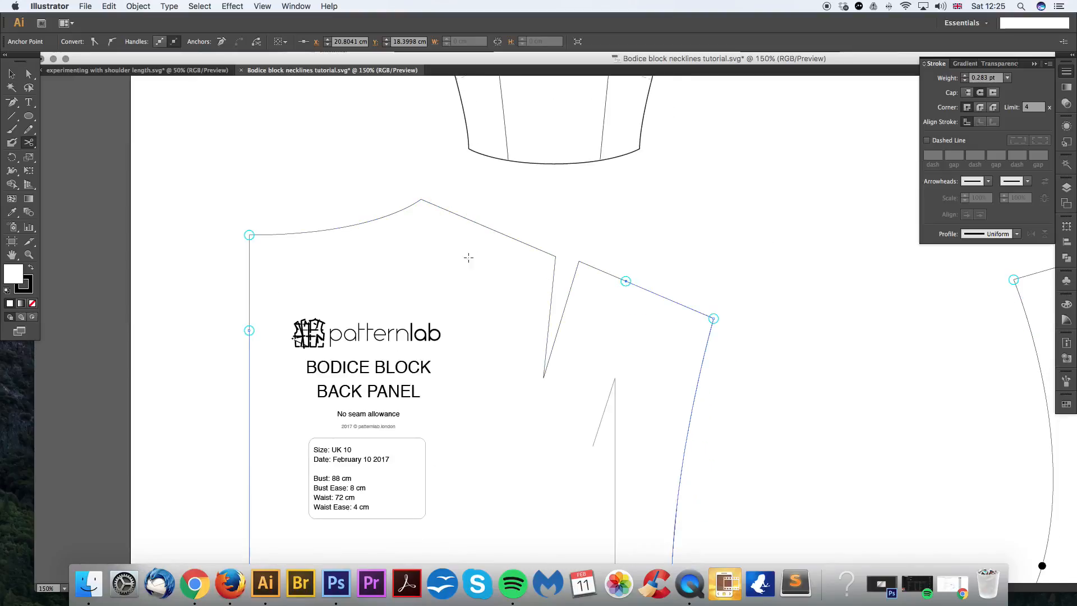
{"action": "key", "text": "a"}
{"action": "key", "text": "super+shift+a"}
{"action": "left_click", "coordinate": [525, 243]}
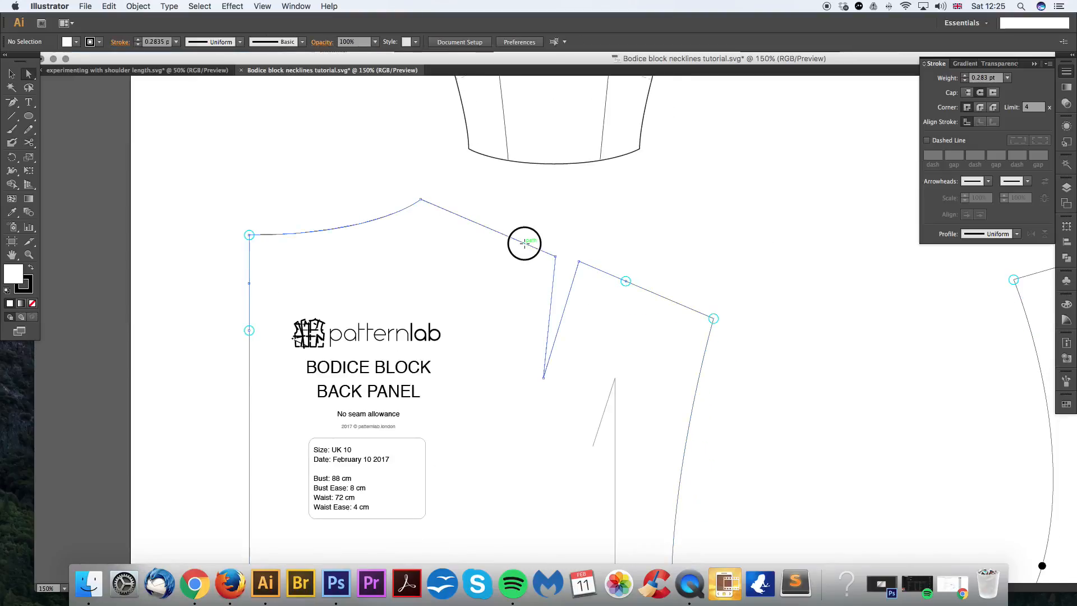
{"action": "left_click", "coordinate": [650, 291]}
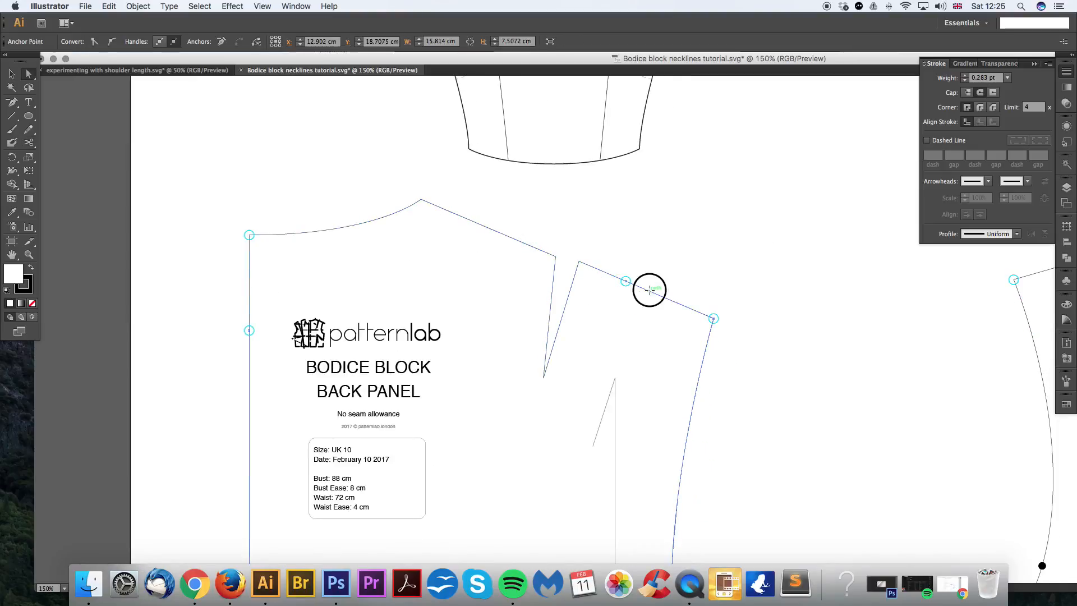
{"action": "left_click", "coordinate": [560, 195]}
{"action": "left_click_drag", "start_coordinate": [509, 206], "coordinate": [488, 237]}
{"action": "left_click", "coordinate": [494, 210]}
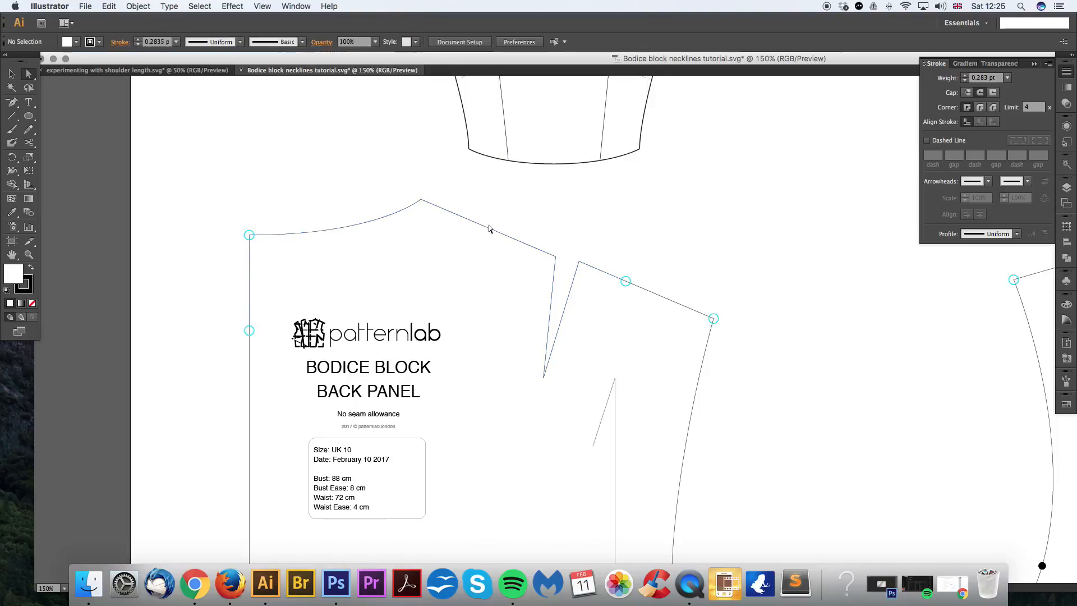
{"action": "left_click", "coordinate": [489, 228]}
{"action": "key", "text": "Delete"}
{"action": "key", "text": "Delete"}
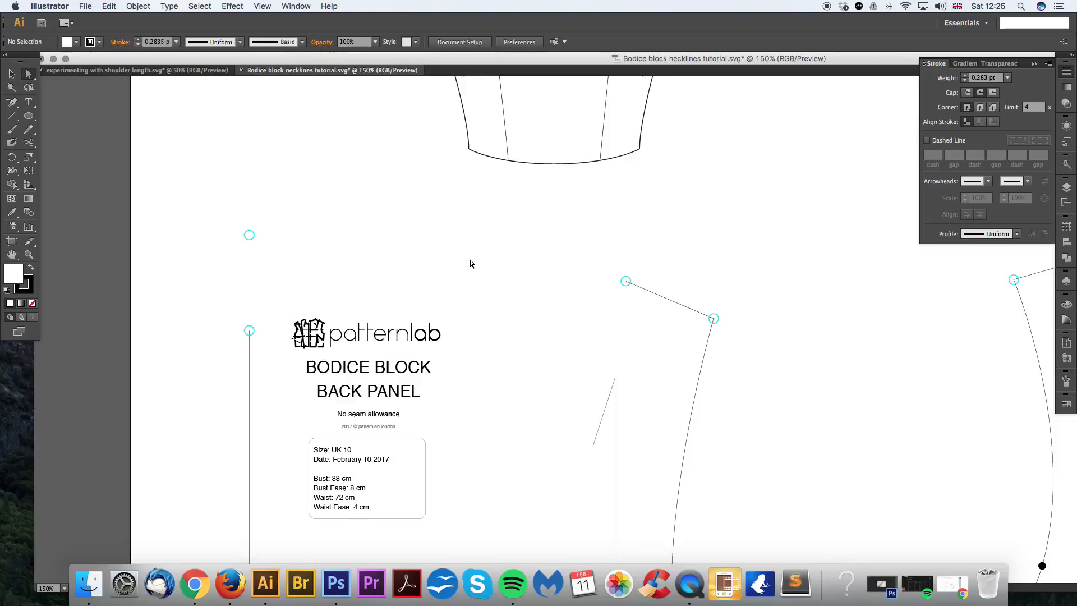
{"action": "scroll", "coordinate": [471, 264], "scroll_direction": "down", "scroll_amount": 5}
{"action": "scroll", "coordinate": [479, 212], "scroll_direction": "up", "scroll_amount": 3}
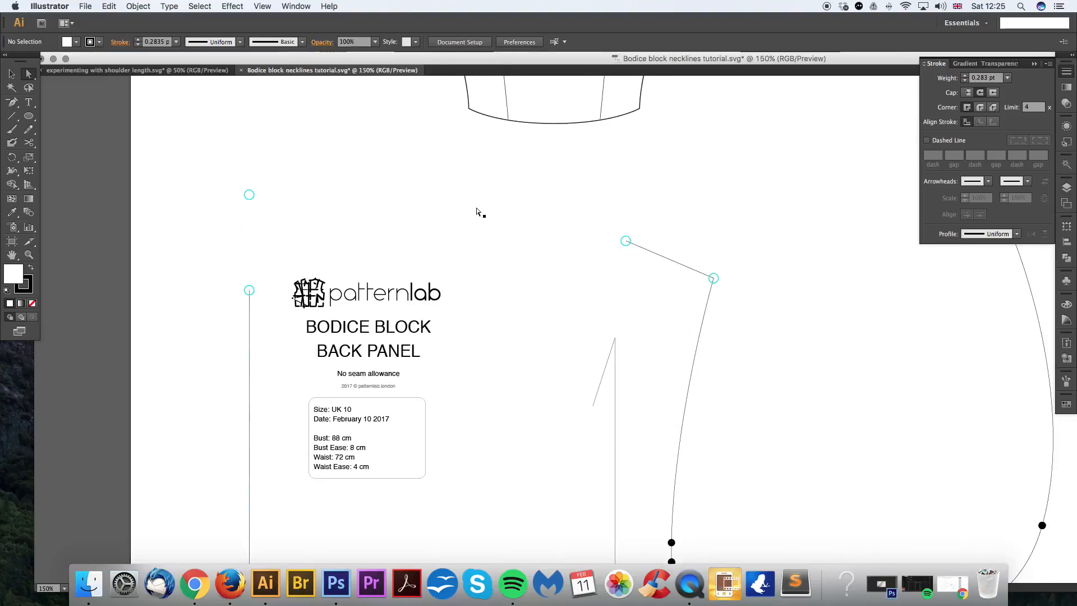
{"action": "left_click", "coordinate": [12, 103]}
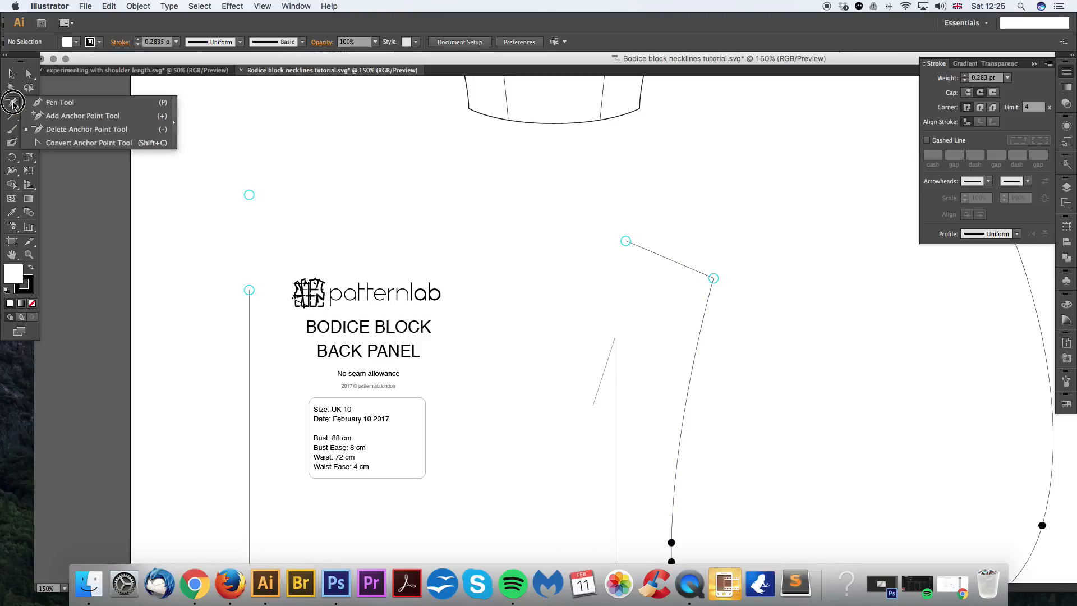
{"action": "left_click", "coordinate": [71, 105]}
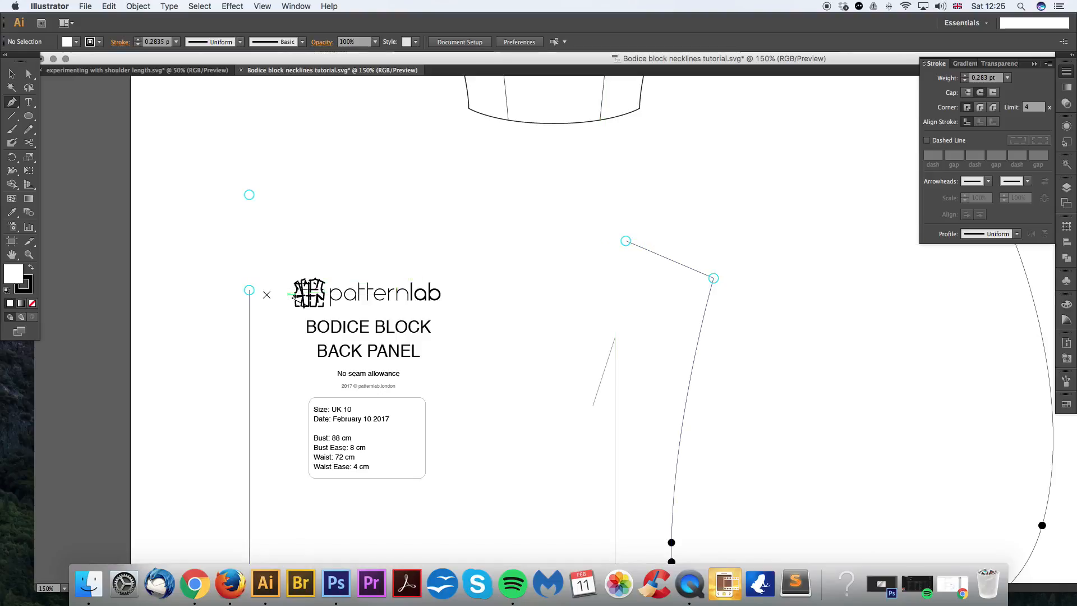
{"action": "left_click", "coordinate": [29, 74]}
{"action": "left_click", "coordinate": [666, 262]}
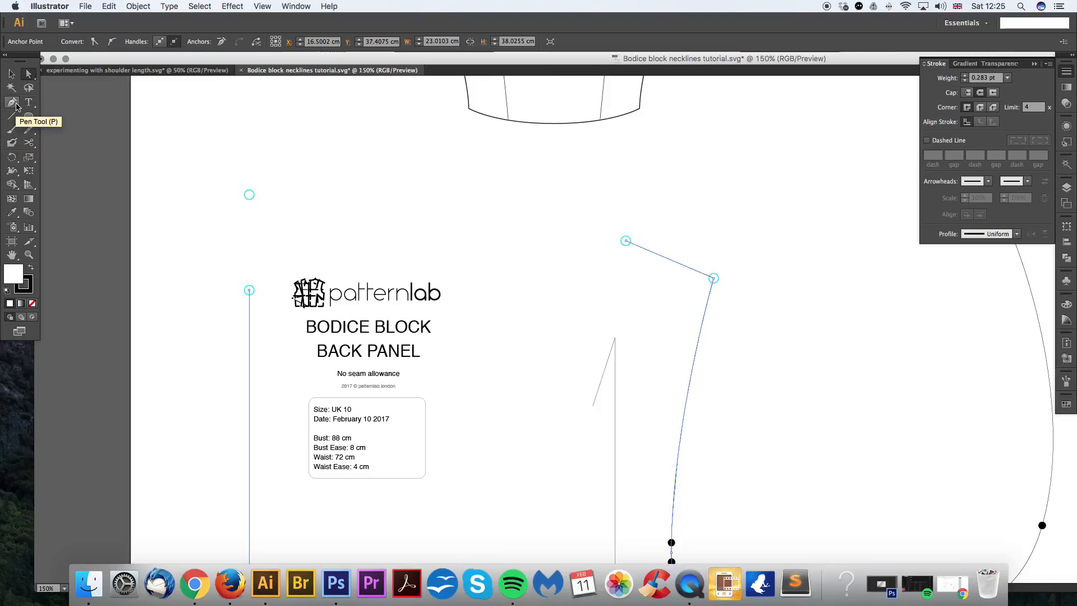
{"action": "left_click", "coordinate": [16, 106]}
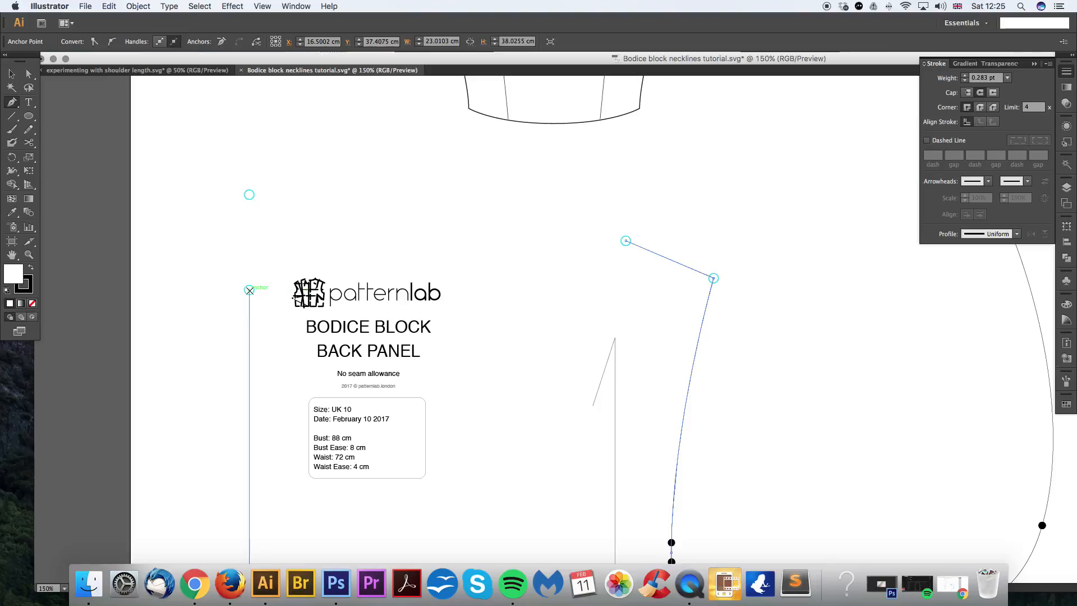
{"action": "left_click", "coordinate": [249, 290]}
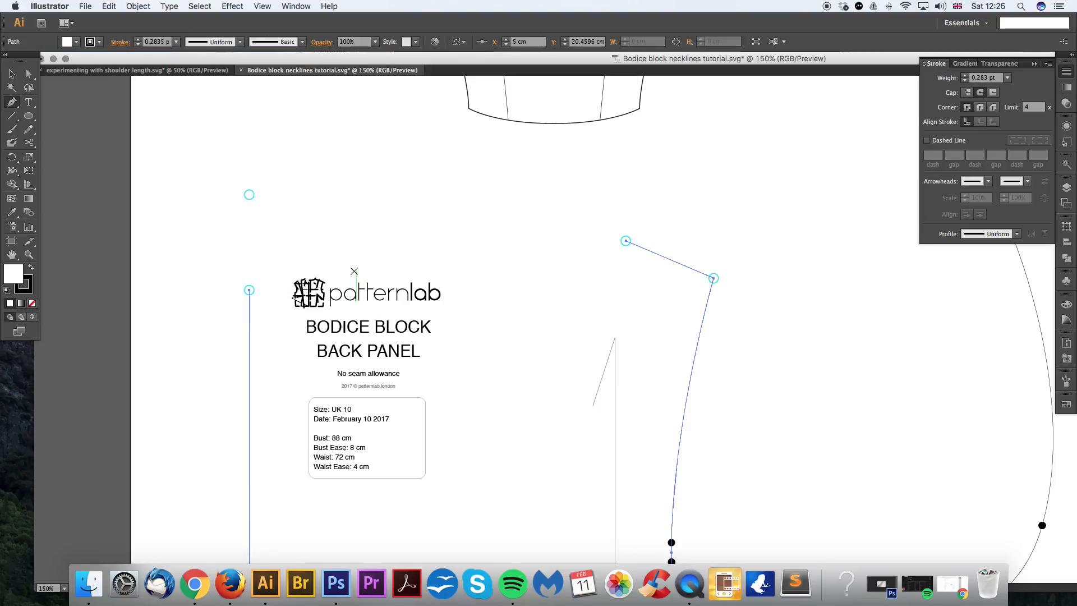
{"action": "left_click", "coordinate": [297, 250], "text": "super"}
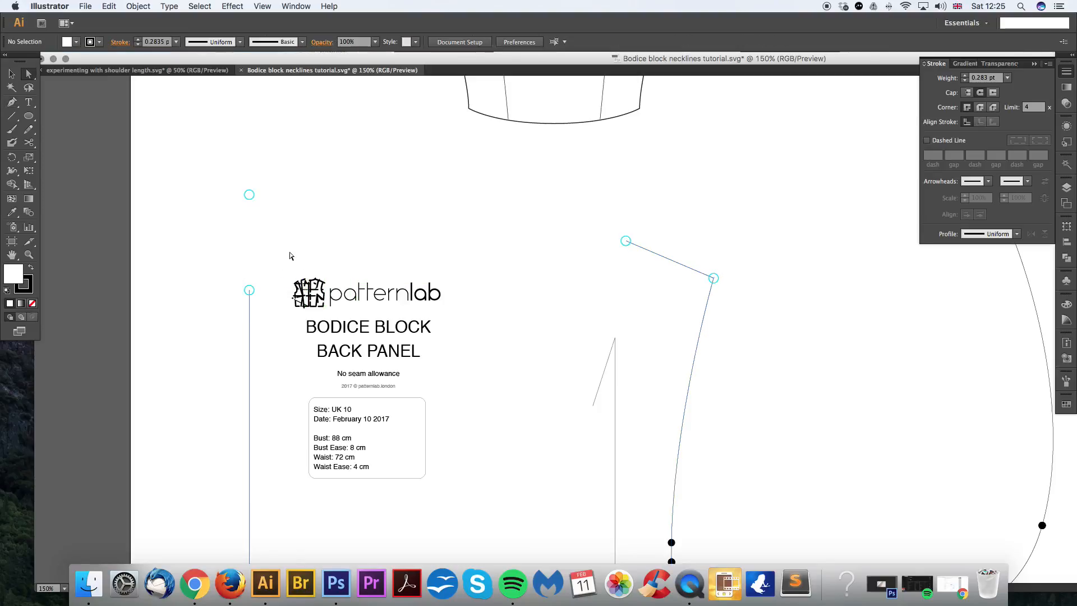
Step: Delete the marker circles at the lower centre back, the inner shoulder and the original centre-back neck point
{"action": "left_click", "coordinate": [253, 289]}
{"action": "key", "text": "Delete"}
{"action": "key", "text": "Delete"}
{"action": "left_click", "coordinate": [631, 239]}
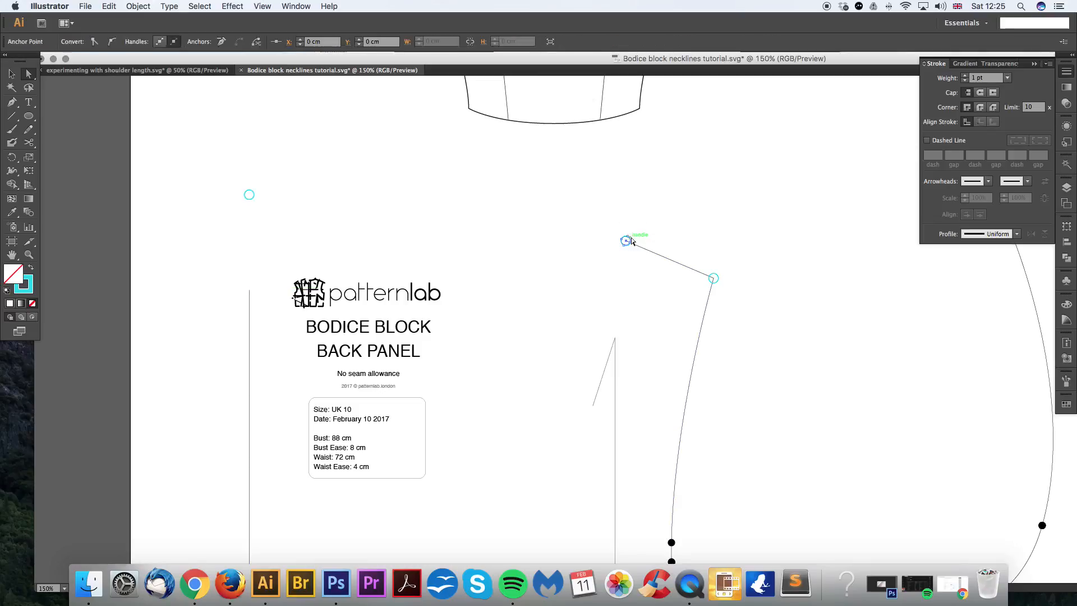
{"action": "key", "text": "Delete"}
{"action": "left_click", "coordinate": [248, 197]}
{"action": "key", "text": "Delete"}
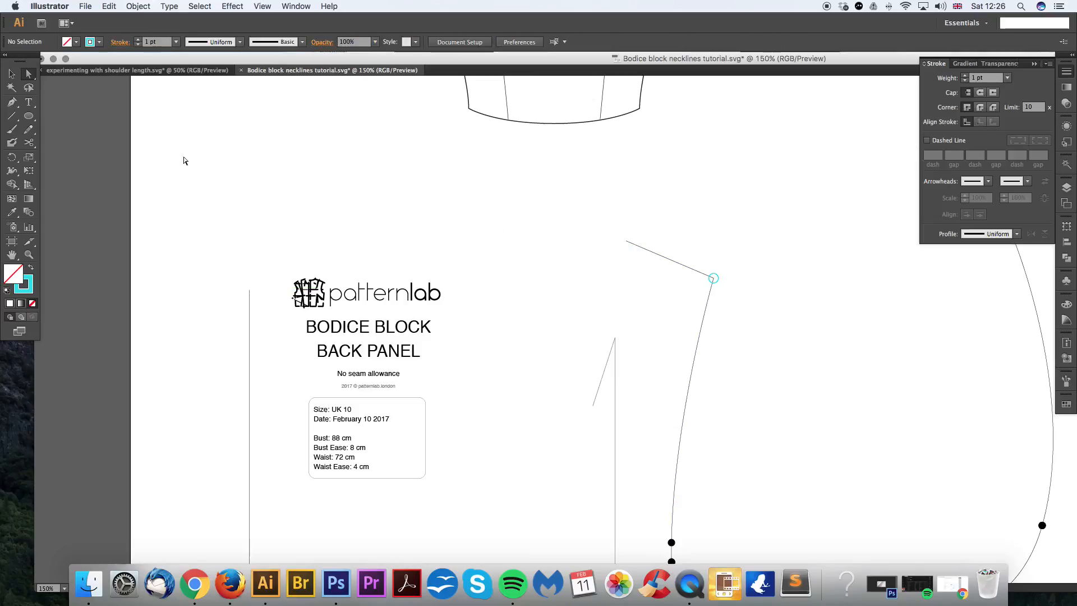
Step: Join the back panel outline's open centre-back and shoulder ends with a straight Pen tool line as the new neckline
{"action": "left_click_drag", "start_coordinate": [12, 102], "coordinate": [52, 131]}
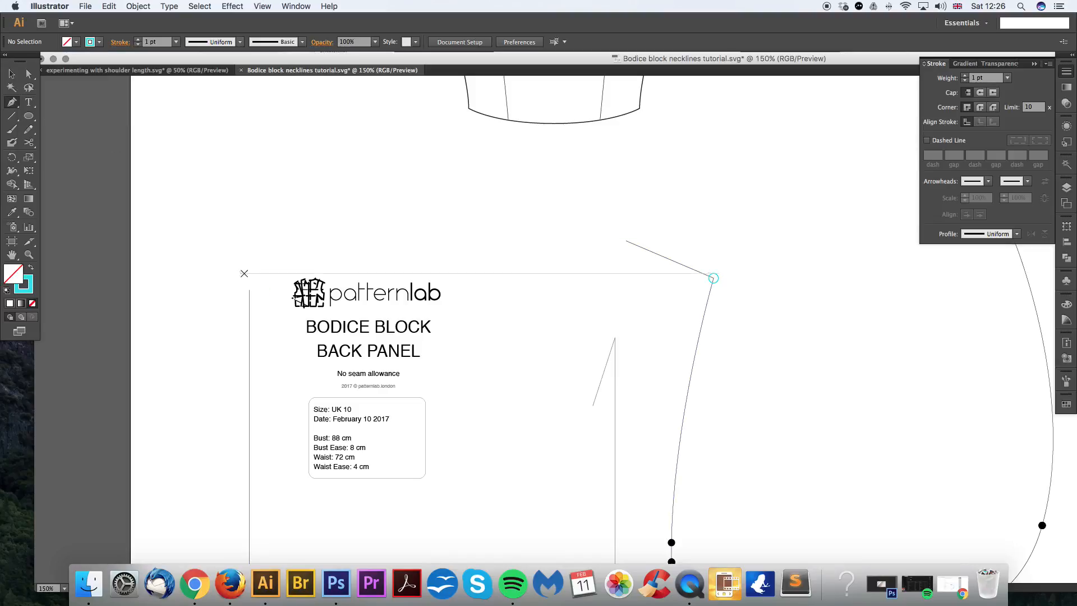
{"action": "left_click", "coordinate": [249, 290]}
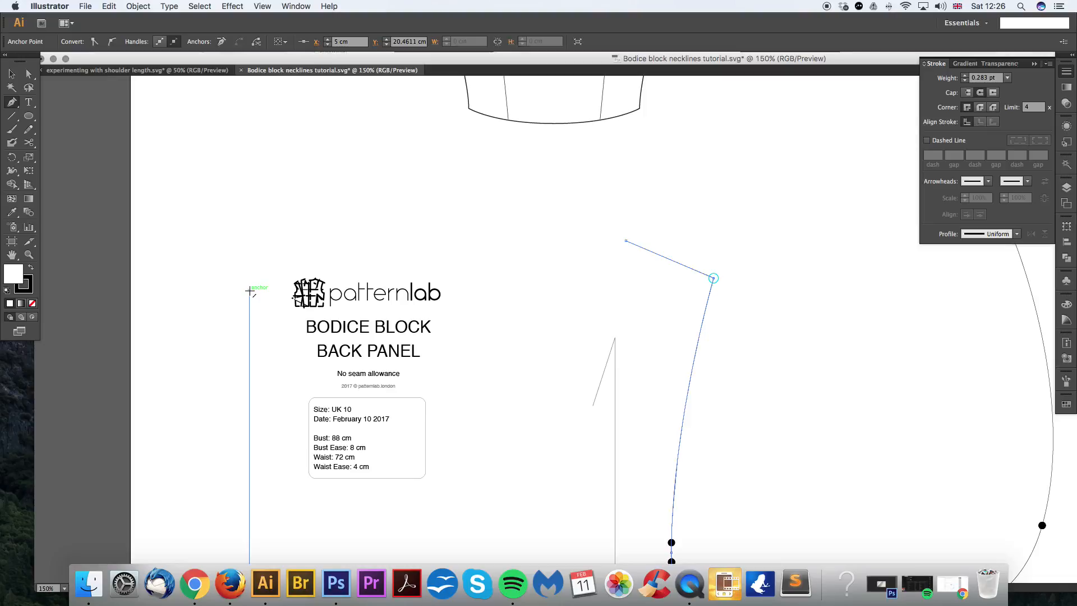
{"action": "left_click", "coordinate": [249, 291]}
{"action": "left_click", "coordinate": [627, 241]}
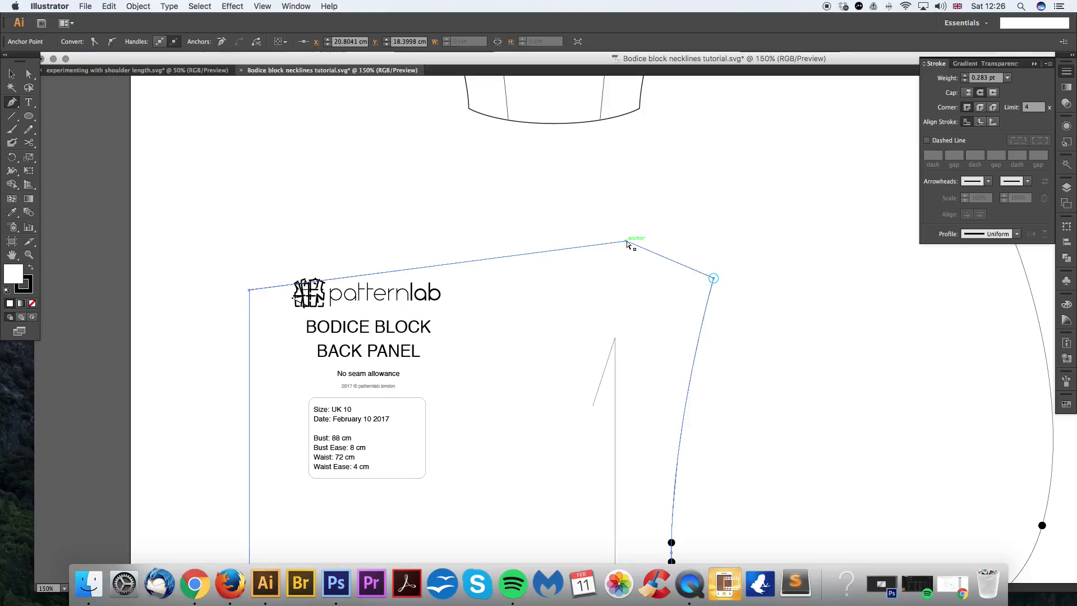
Step: Convert the centre neckline anchor of the small back sketch to a corner point so its neckline forms a shallow V
{"action": "key", "text": "super+minus"}
{"action": "key", "text": "super+minus"}
{"action": "mouse_move", "coordinate": [767, 271]}
{"action": "left_mouse_down"}
{"action": "mouse_move", "coordinate": [514, 211]}
{"action": "mouse_move", "coordinate": [489, 254]}
{"action": "left_mouse_up"}
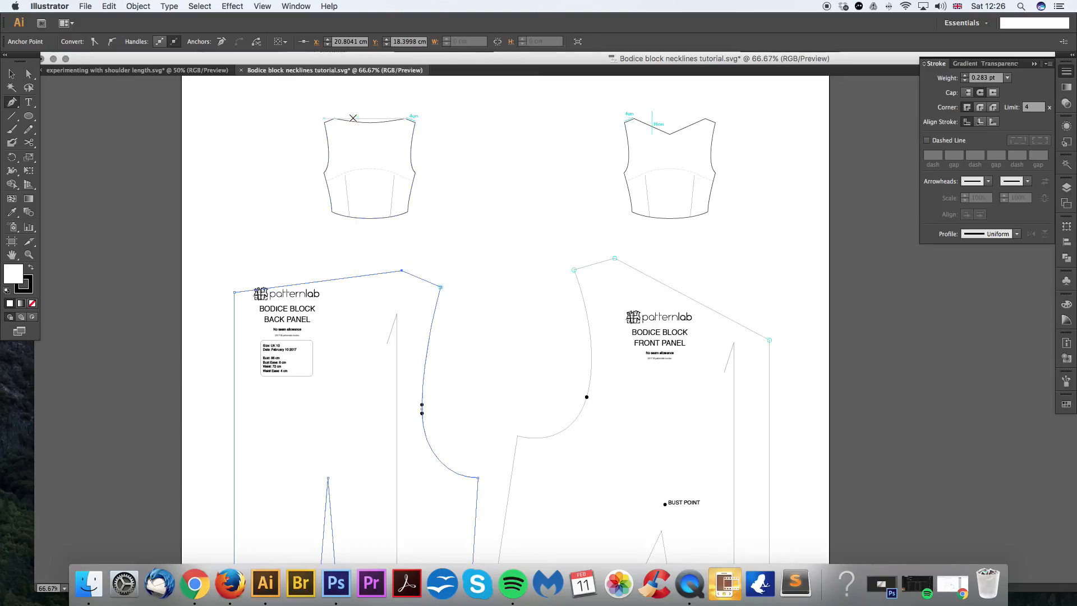
{"action": "left_click", "coordinate": [367, 121], "text": "super"}
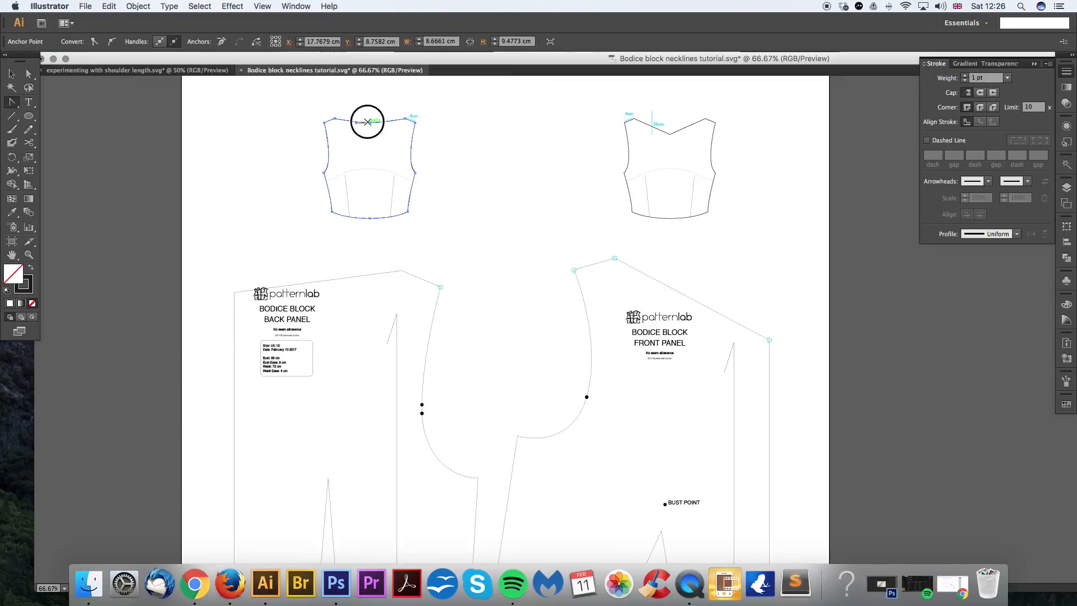
{"action": "left_click", "coordinate": [428, 163]}
{"action": "left_click_drag", "start_coordinate": [463, 229], "coordinate": [441, 216]}
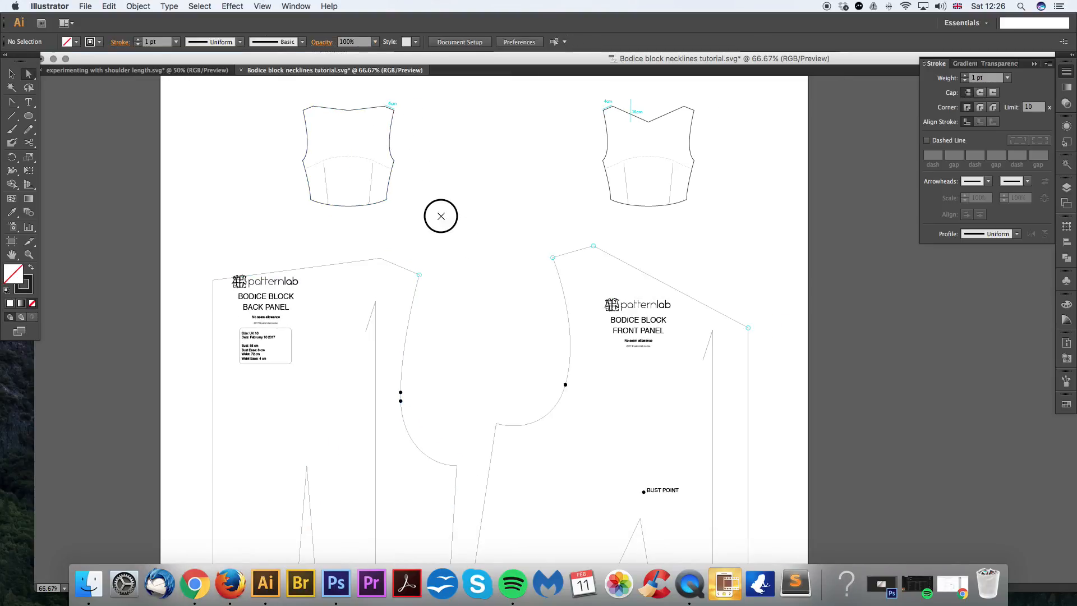
{"action": "left_click_drag", "start_coordinate": [462, 336], "coordinate": [463, 324]}
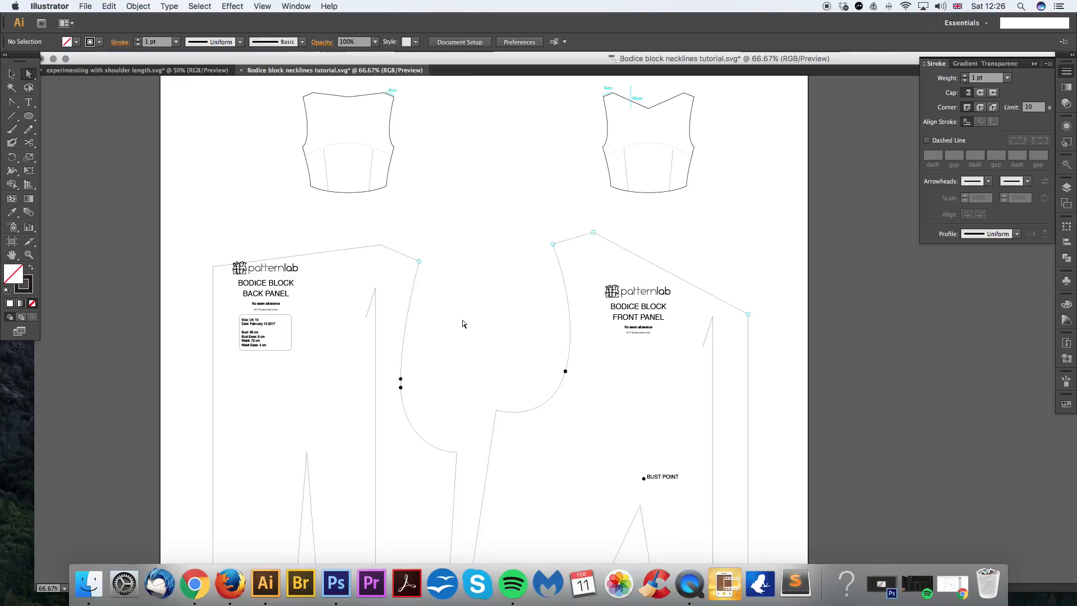
{"action": "left_click_drag", "start_coordinate": [463, 272], "coordinate": [471, 285]}
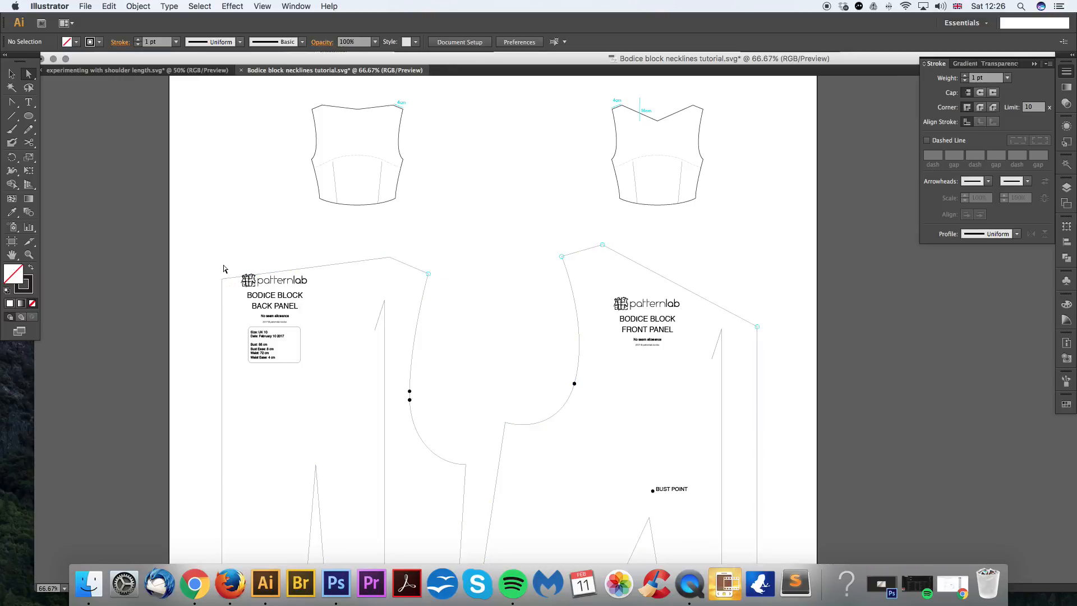
{"action": "scroll", "coordinate": [522, 289], "scroll_direction": "right", "scroll_amount": 3}
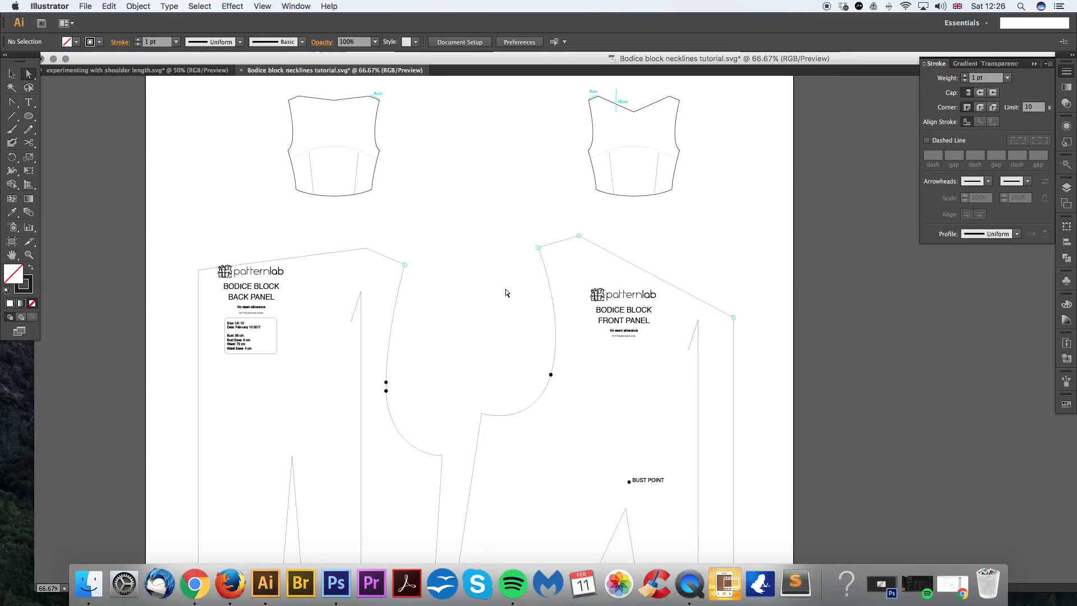
Step: Delete the cyan square markers at the back panel's shoulder tip and along the front panel's shoulder and neckline
{"action": "left_click", "coordinate": [405, 263]}
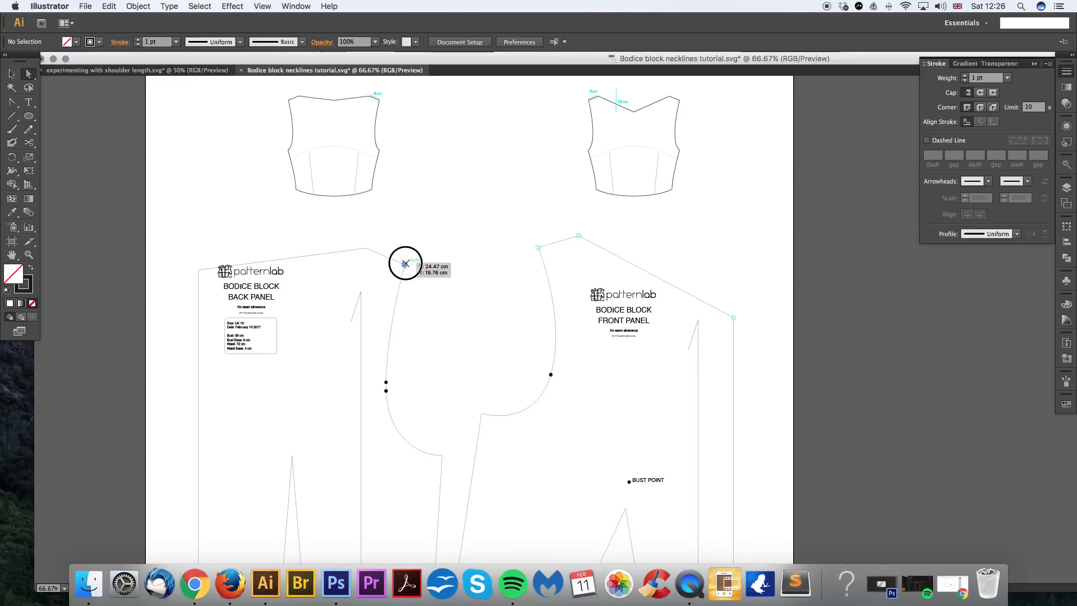
{"action": "key", "text": "Delete"}
{"action": "key", "text": "Delete"}
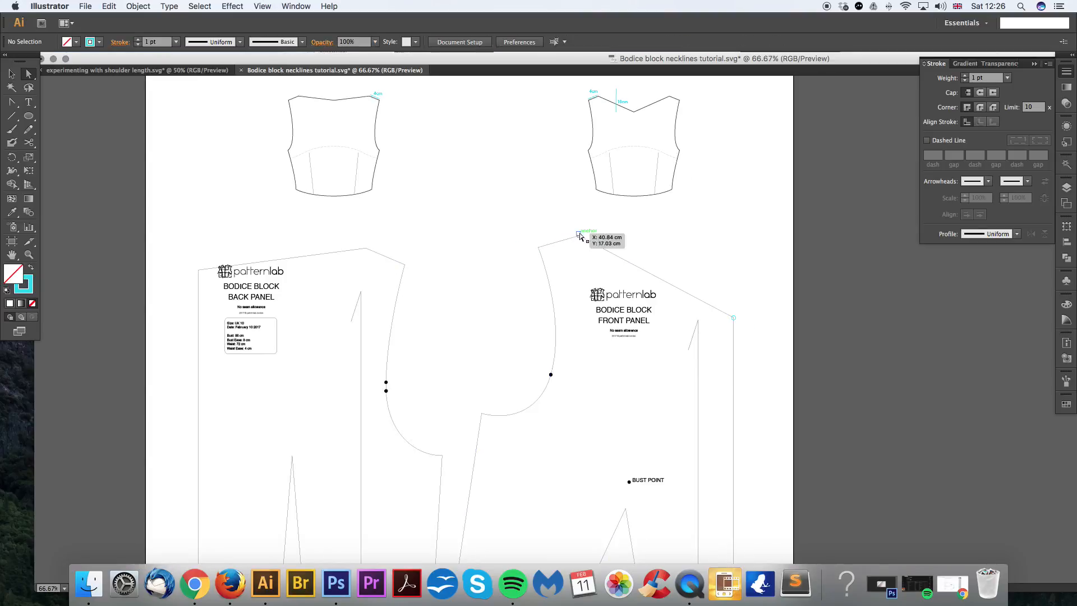
{"action": "left_click", "coordinate": [579, 236]}
{"action": "key", "text": "Delete"}
{"action": "left_click", "coordinate": [733, 318]}
{"action": "key", "text": "Delete"}
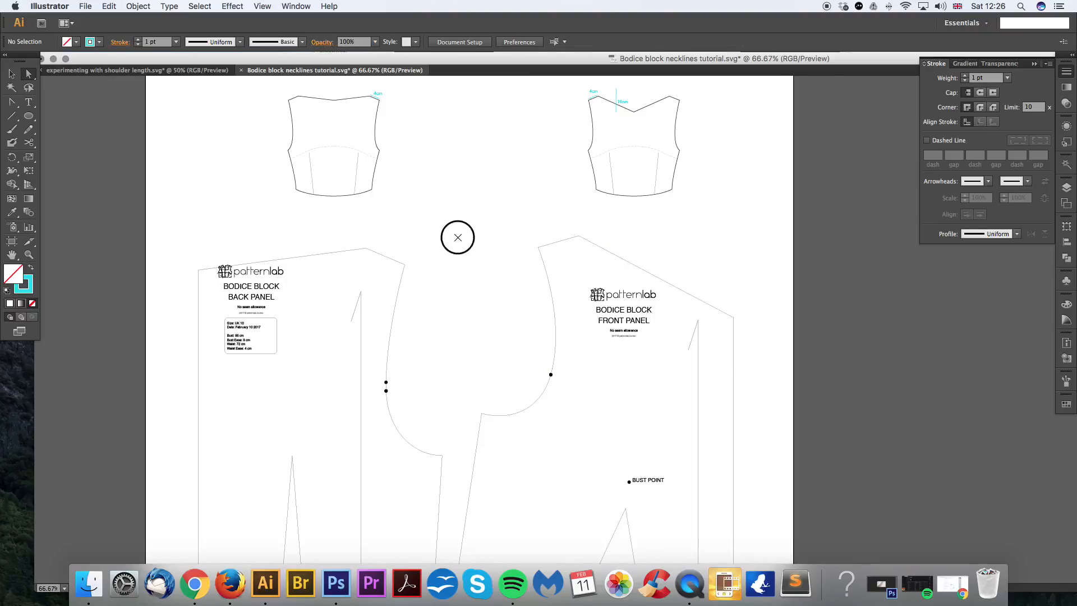
Step: Lock the back panel's outline and move its logo and label block lower and toward the middle of the panel
{"action": "scroll", "coordinate": [458, 236], "scroll_direction": "left", "scroll_amount": 3}
{"action": "scroll", "coordinate": [459, 237], "scroll_direction": "down", "scroll_amount": 1}
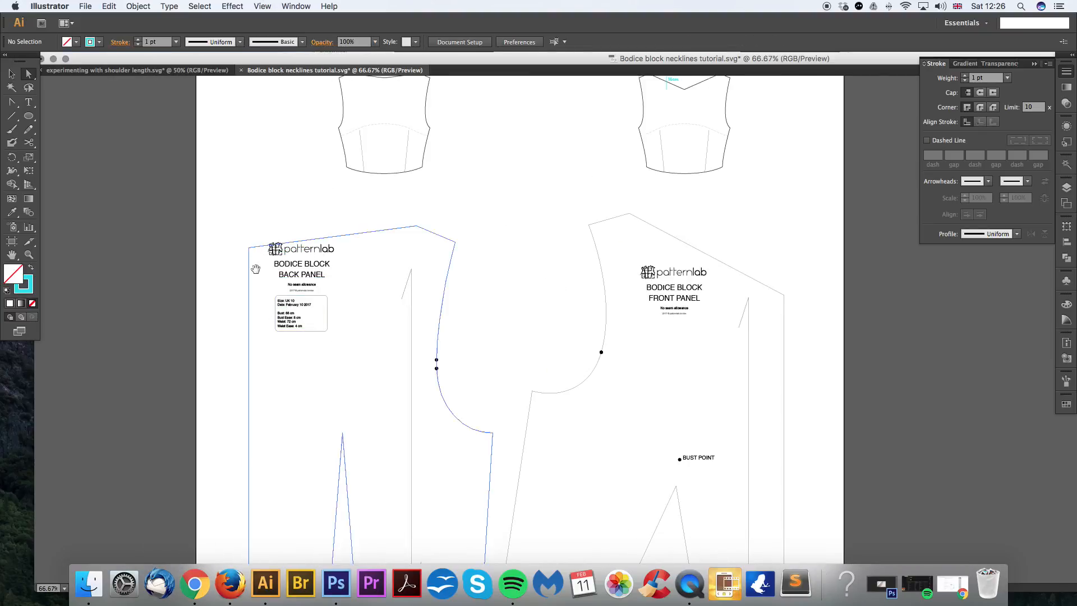
{"action": "scroll", "coordinate": [255, 269], "scroll_direction": "right", "scroll_amount": 1}
{"action": "scroll", "coordinate": [255, 269], "scroll_direction": "down", "scroll_amount": 1}
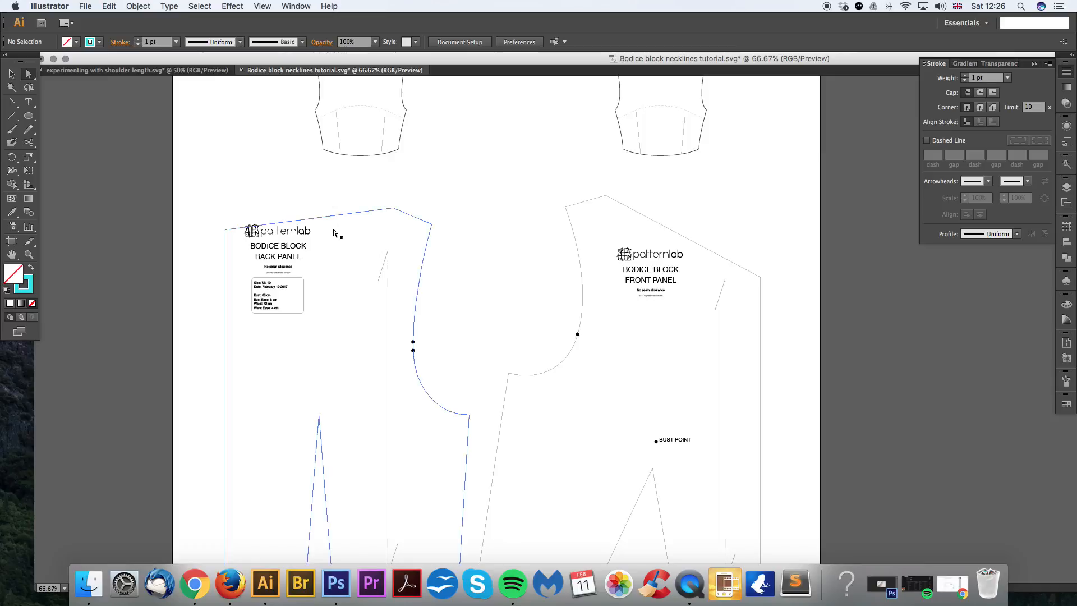
{"action": "left_click", "coordinate": [27, 75]}
{"action": "left_click", "coordinate": [357, 216]}
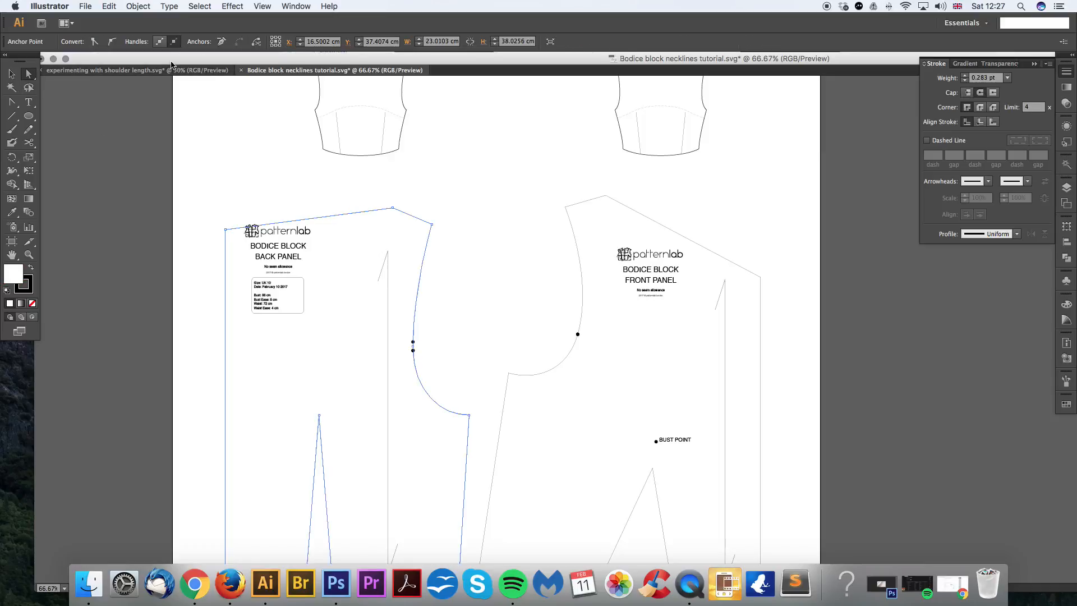
{"action": "left_click", "coordinate": [138, 6]}
{"action": "mouse_move", "coordinate": [148, 70]}
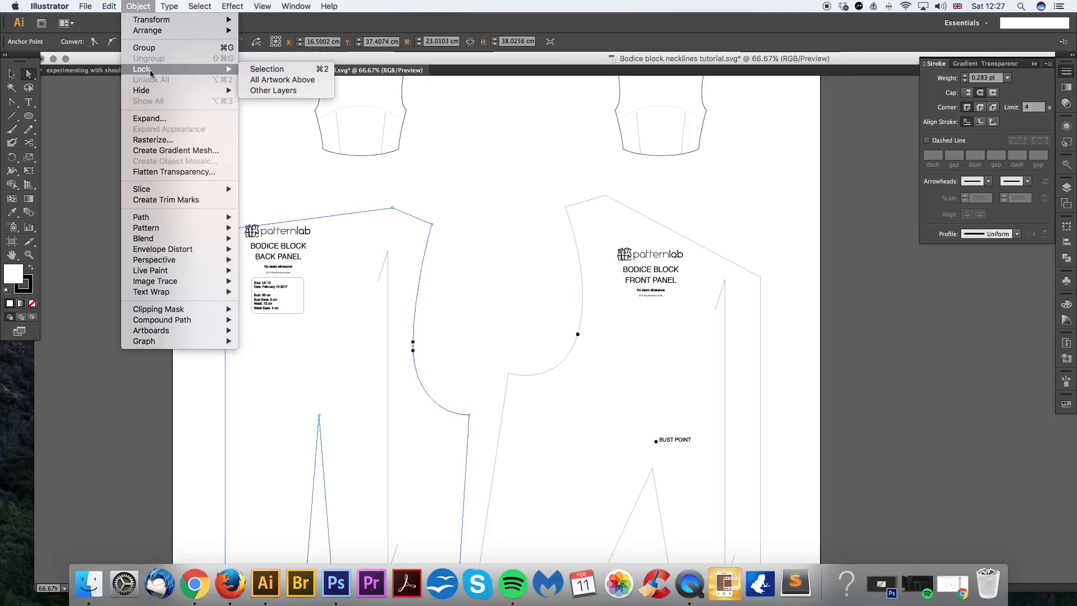
{"action": "left_click", "coordinate": [267, 69]}
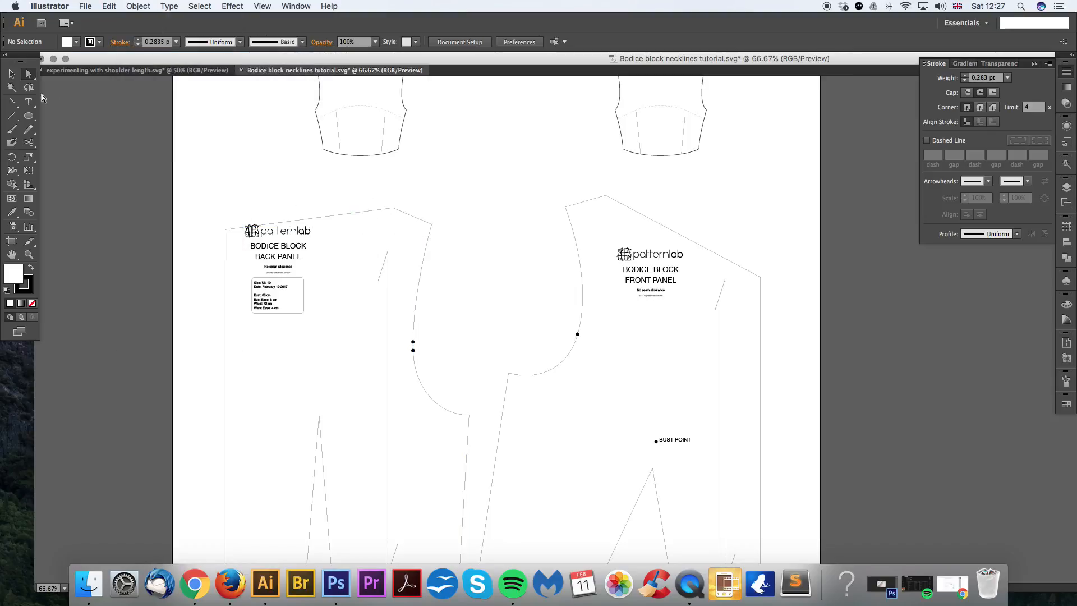
{"action": "left_click_drag", "start_coordinate": [237, 203], "coordinate": [324, 344]}
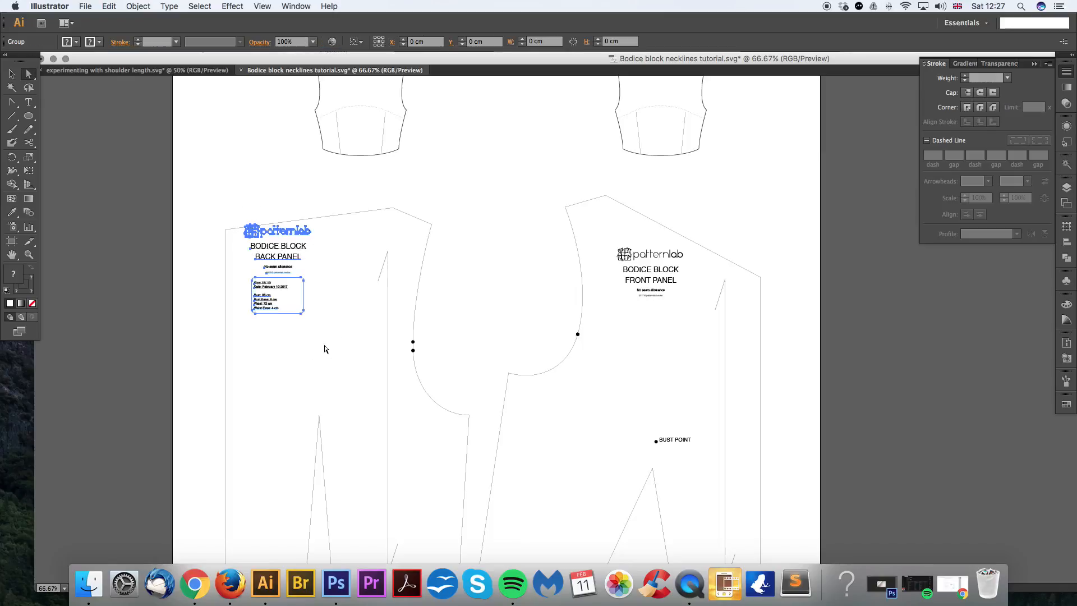
{"action": "left_click_drag", "start_coordinate": [289, 261], "coordinate": [345, 303]}
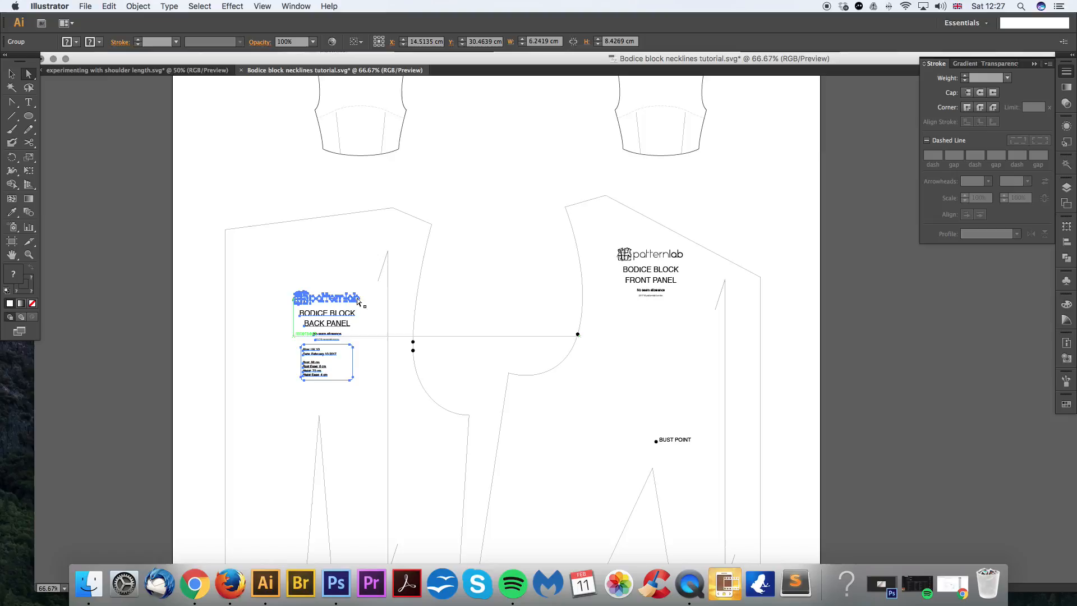
Step: Try to move the front panel's logo and title block lower within the panel
{"action": "left_click", "coordinate": [612, 239]}
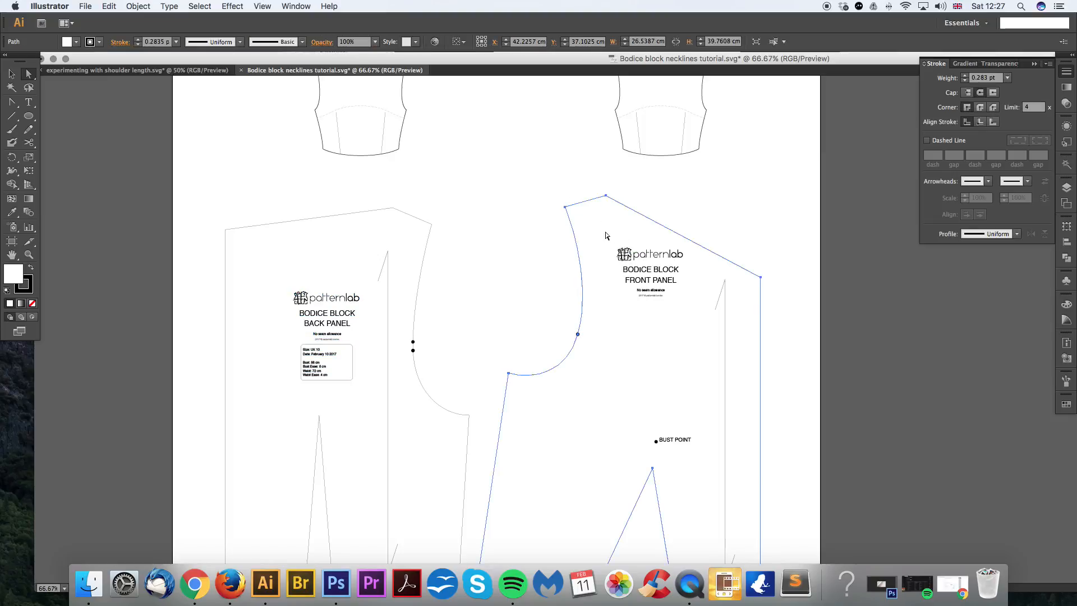
{"action": "left_click_drag", "start_coordinate": [530, 242], "coordinate": [787, 375]}
{"action": "left_click_drag", "start_coordinate": [668, 227], "coordinate": [605, 290]}
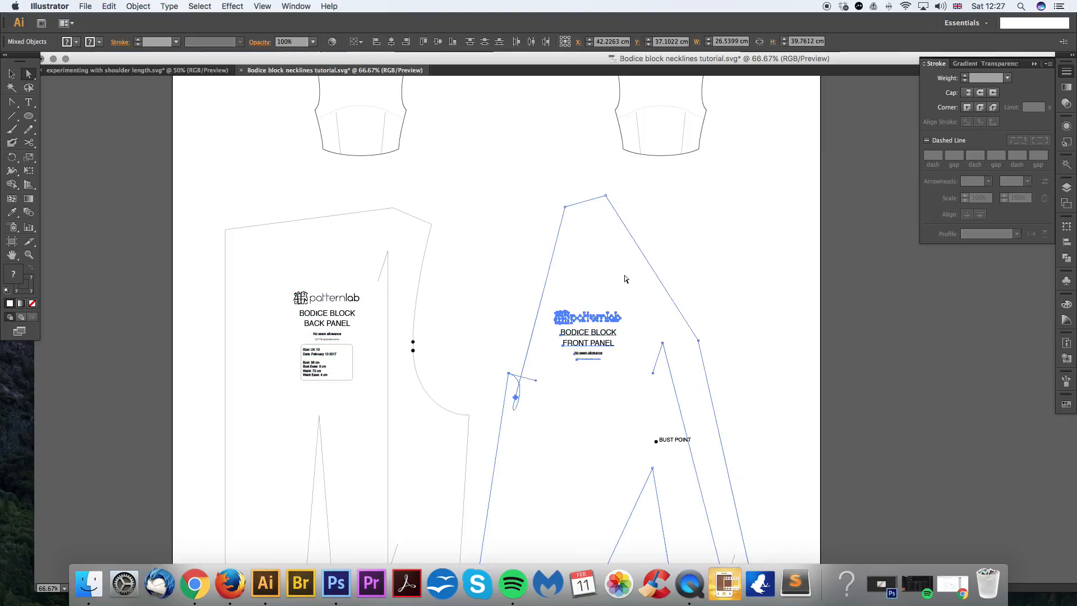
{"action": "key", "text": "super+z"}
{"action": "left_click", "coordinate": [622, 235]}
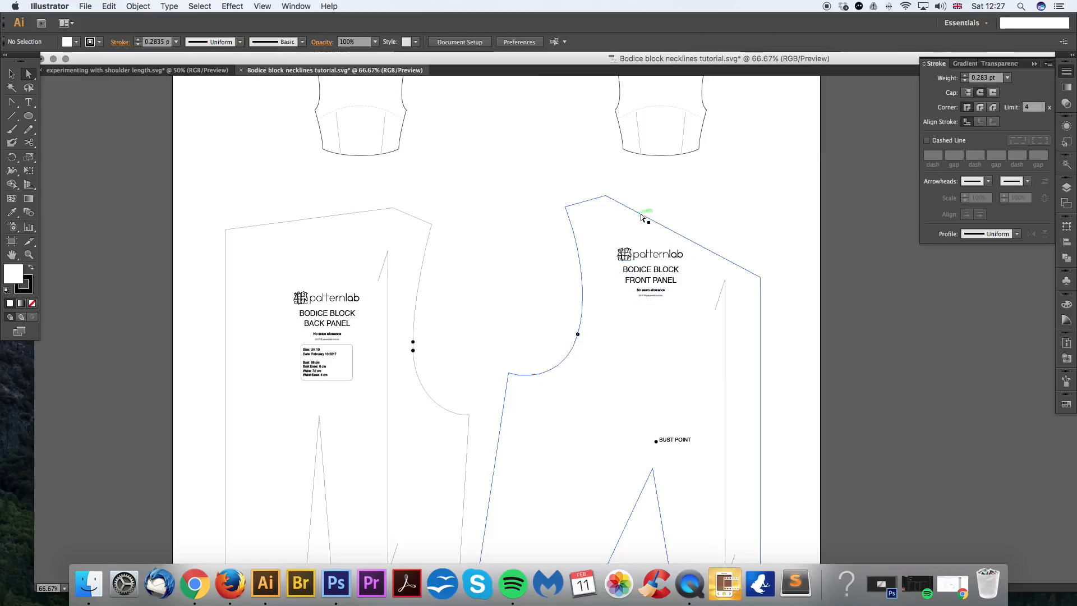
Step: Lock the front panel's outline and move its logo and title block down to just above the bust point
{"action": "left_click", "coordinate": [642, 218]}
{"action": "left_click", "coordinate": [137, 6]}
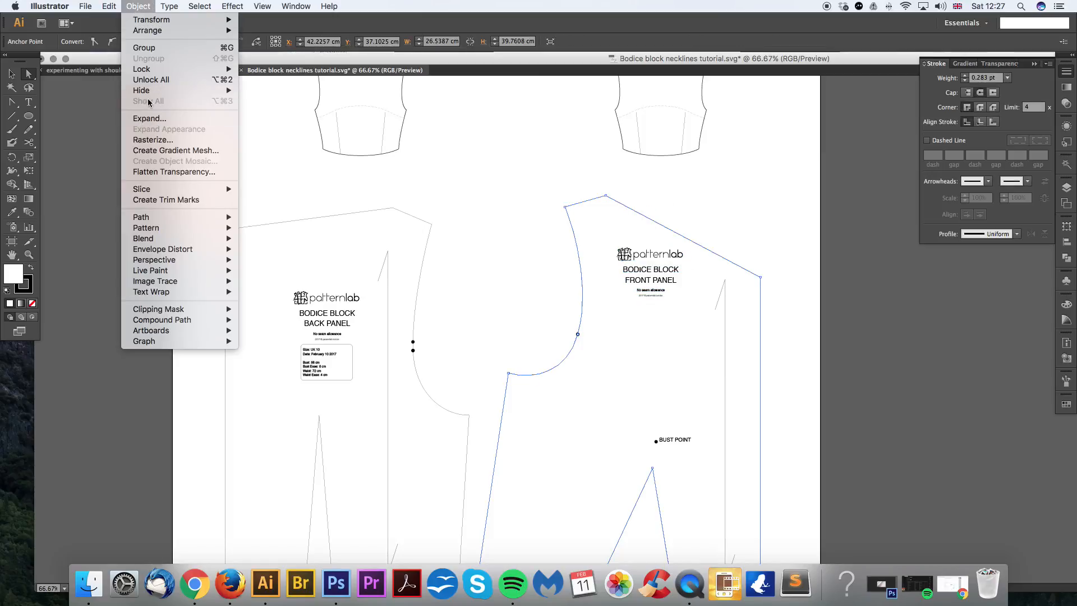
{"action": "left_click", "coordinate": [259, 69]}
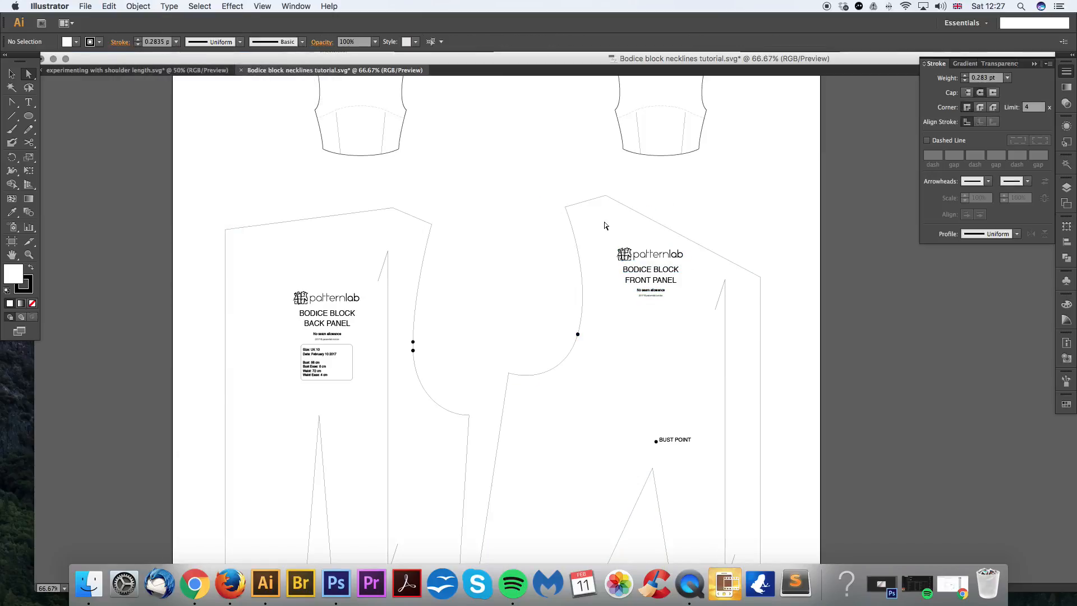
{"action": "left_click_drag", "start_coordinate": [604, 222], "coordinate": [698, 334]}
{"action": "left_click_drag", "start_coordinate": [661, 259], "coordinate": [665, 354]}
{"action": "left_click", "coordinate": [676, 247]}
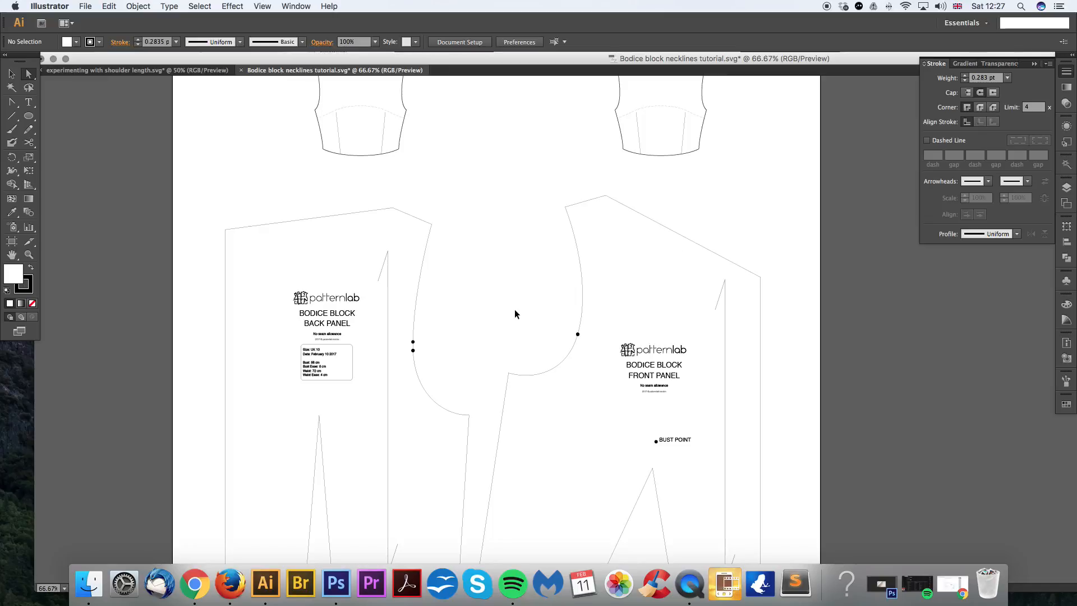
Step: Replace the front panel's title line "BODICE BLOCK" with "SLASH NECK"
{"action": "key", "text": "super+plus"}
{"action": "left_click_drag", "start_coordinate": [340, 339], "coordinate": [480, 308]}
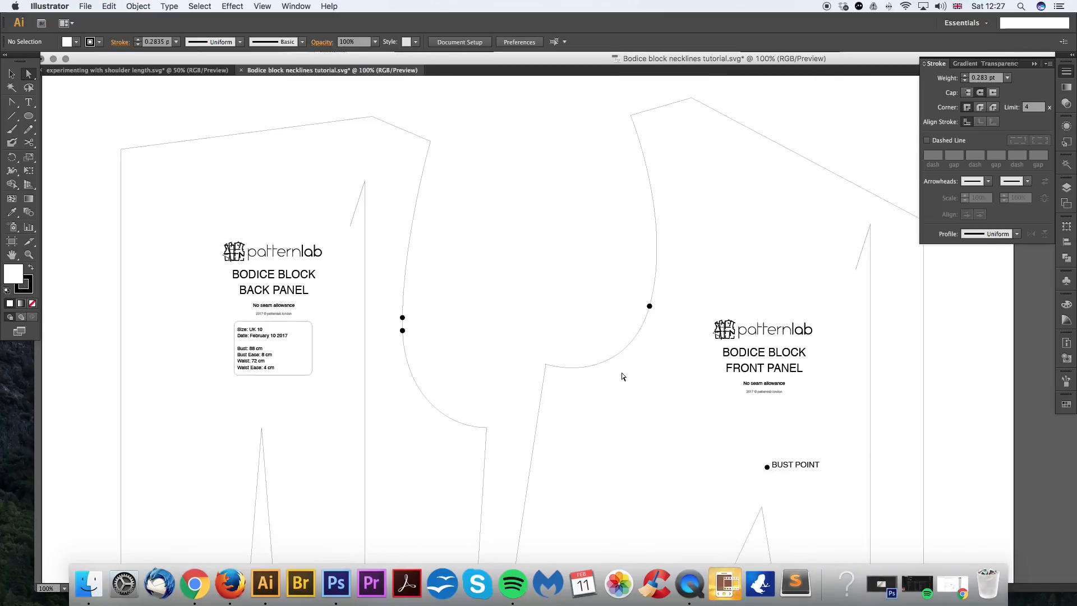
{"action": "double_click", "coordinate": [809, 368]}
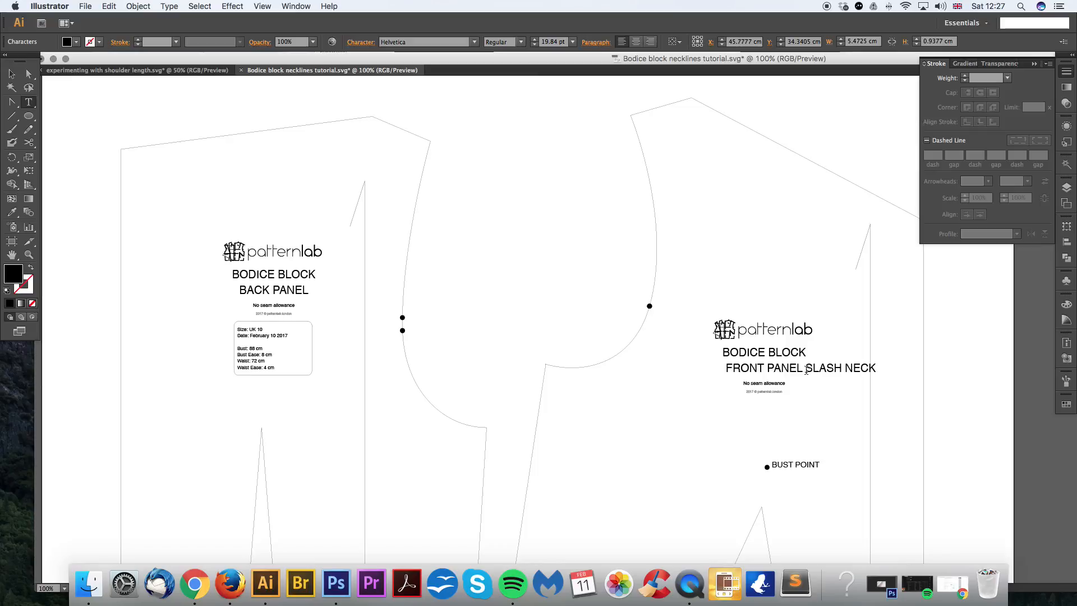
{"action": "left_click_drag", "start_coordinate": [806, 370], "coordinate": [926, 365]}
{"action": "key", "text": "super+c"}
{"action": "key", "text": "BackSpace"}
{"action": "left_click_drag", "start_coordinate": [723, 352], "coordinate": [854, 356]}
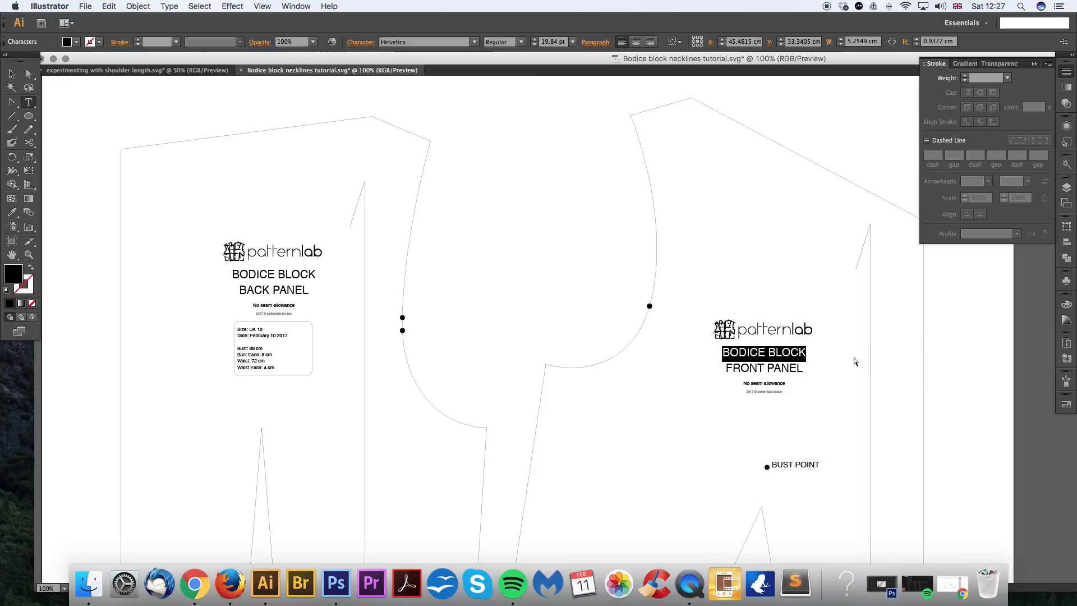
{"action": "key", "text": "super+v"}
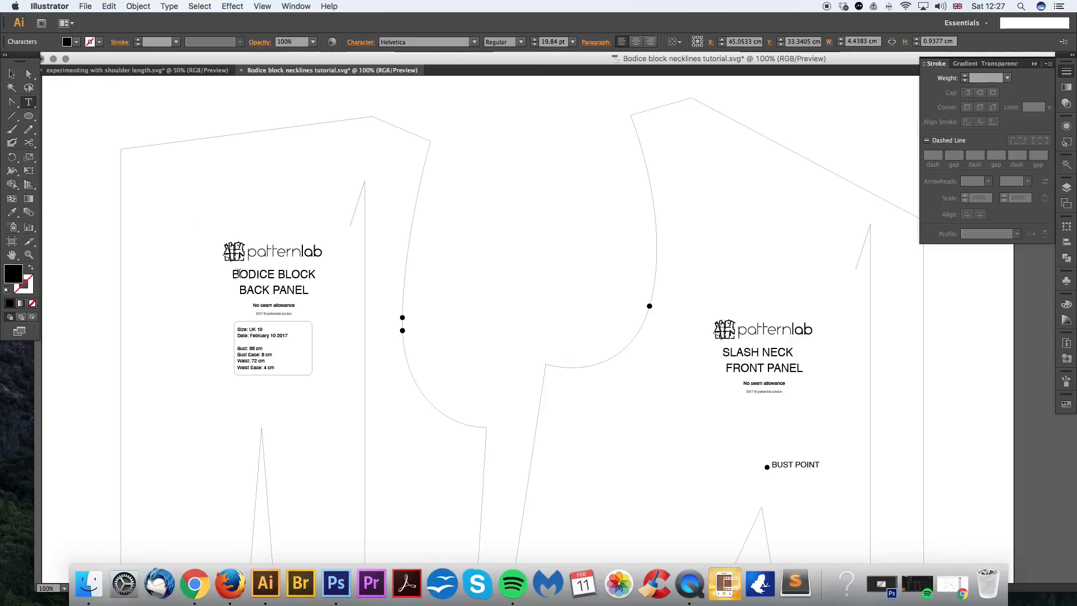
Step: Replace the back panel's title line "BODICE BLOCK" with "SLASH NECK"
{"action": "left_click_drag", "start_coordinate": [239, 273], "coordinate": [380, 267]}
{"action": "key", "text": "BackSpace"}
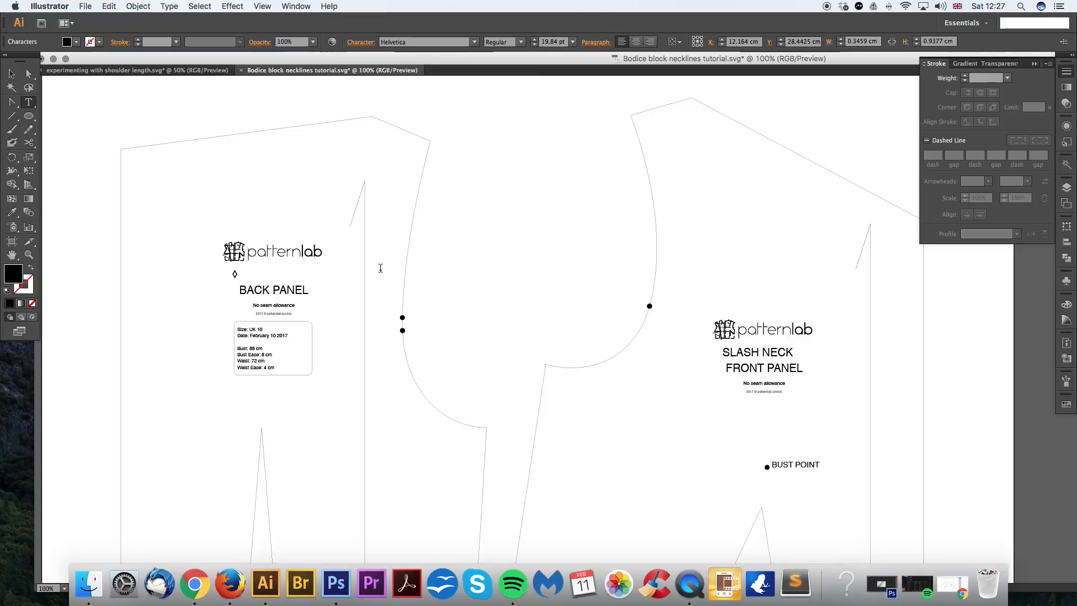
{"action": "key", "text": "super+z"}
{"action": "key", "text": "super+v"}
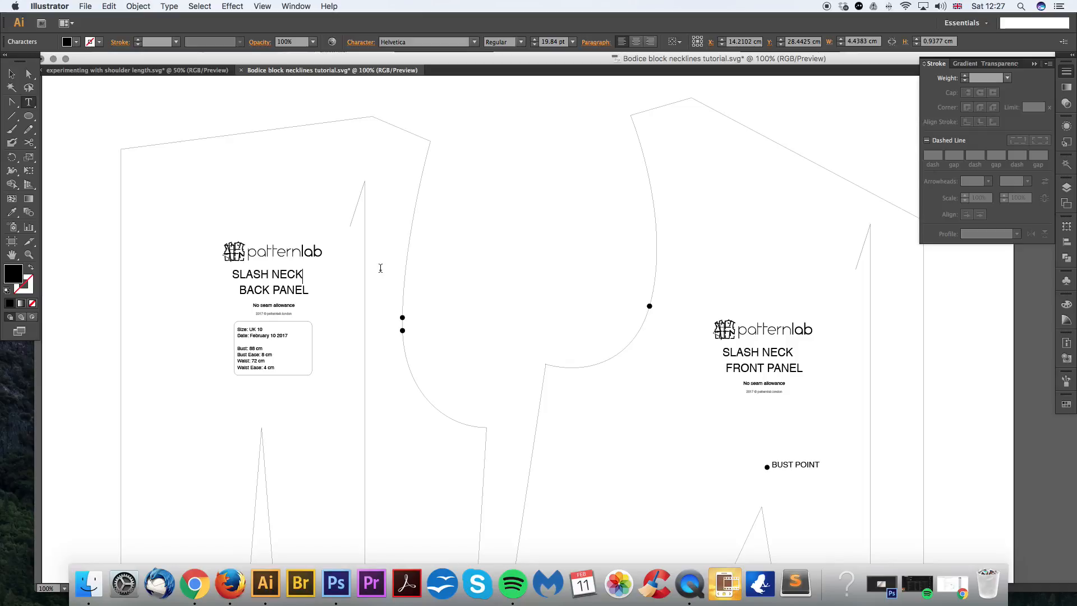
Step: Shift both "SLASH NECK" lines horizontally to line up with the "BACK PANEL" and "FRONT PANEL" lines beneath them
{"action": "left_click", "coordinate": [29, 73]}
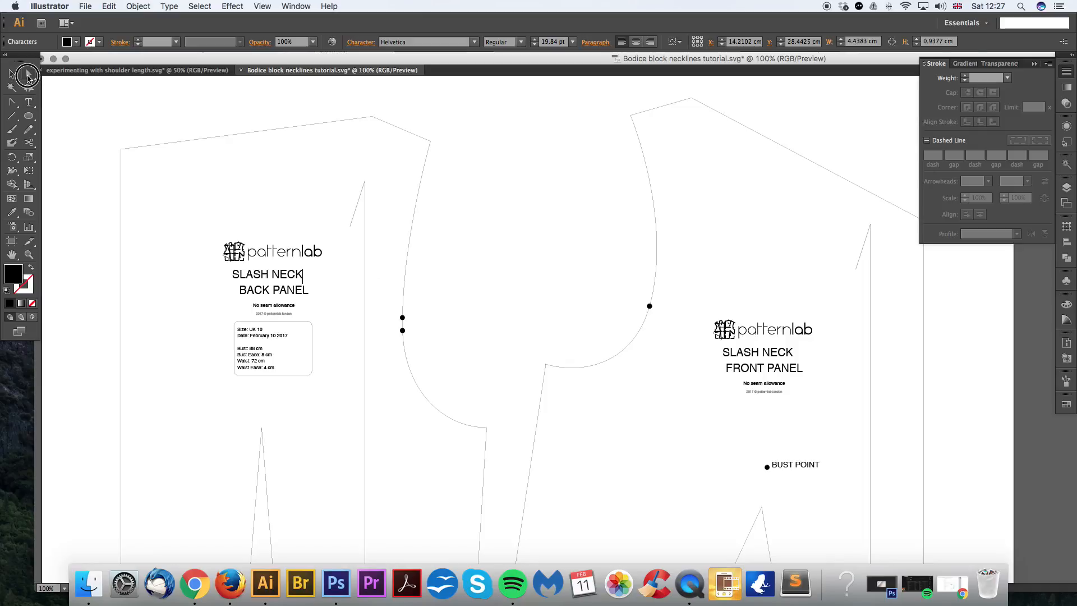
{"action": "left_click", "coordinate": [286, 278]}
{"action": "left_click_drag", "start_coordinate": [287, 278], "coordinate": [294, 279]}
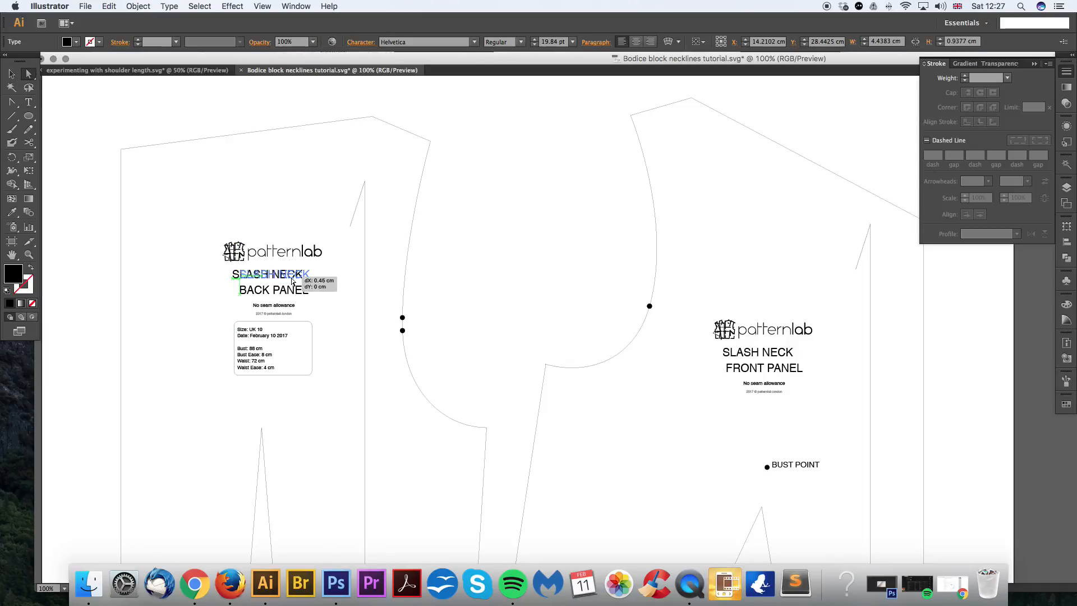
{"action": "left_click_drag", "start_coordinate": [775, 352], "coordinate": [781, 354]}
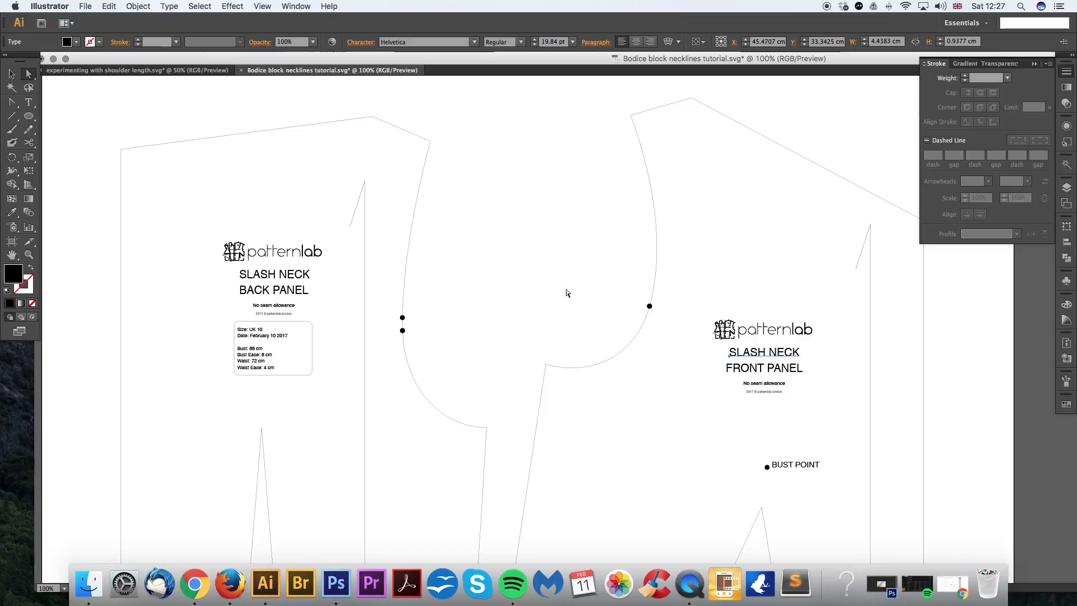
{"action": "left_click", "coordinate": [535, 280]}
{"action": "key", "text": "super+minus"}
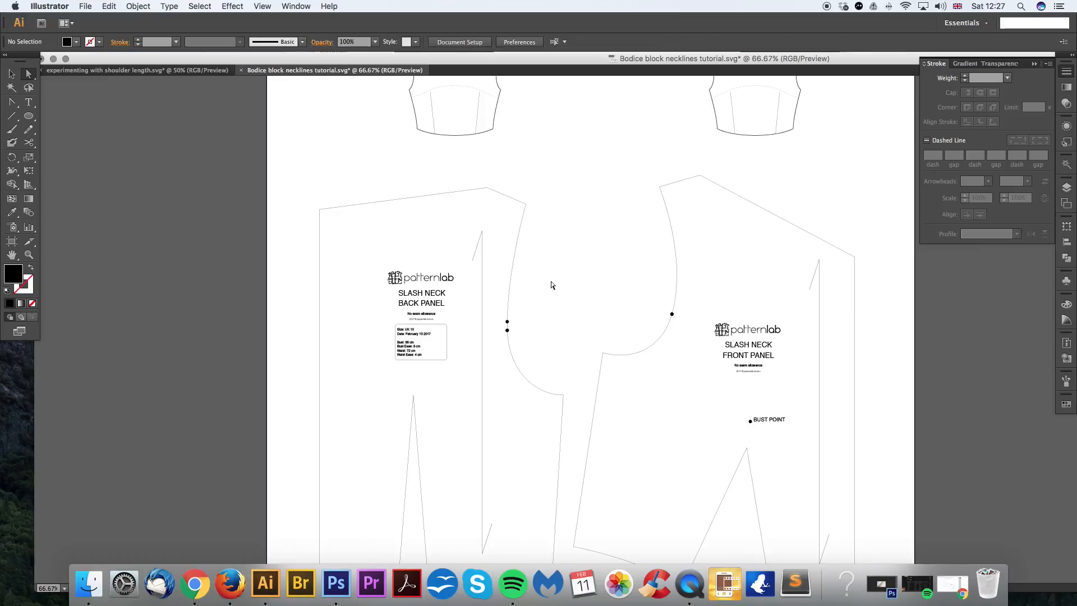
{"action": "left_click_drag", "start_coordinate": [602, 240], "coordinate": [563, 222]}
{"action": "key", "text": "super+minus"}
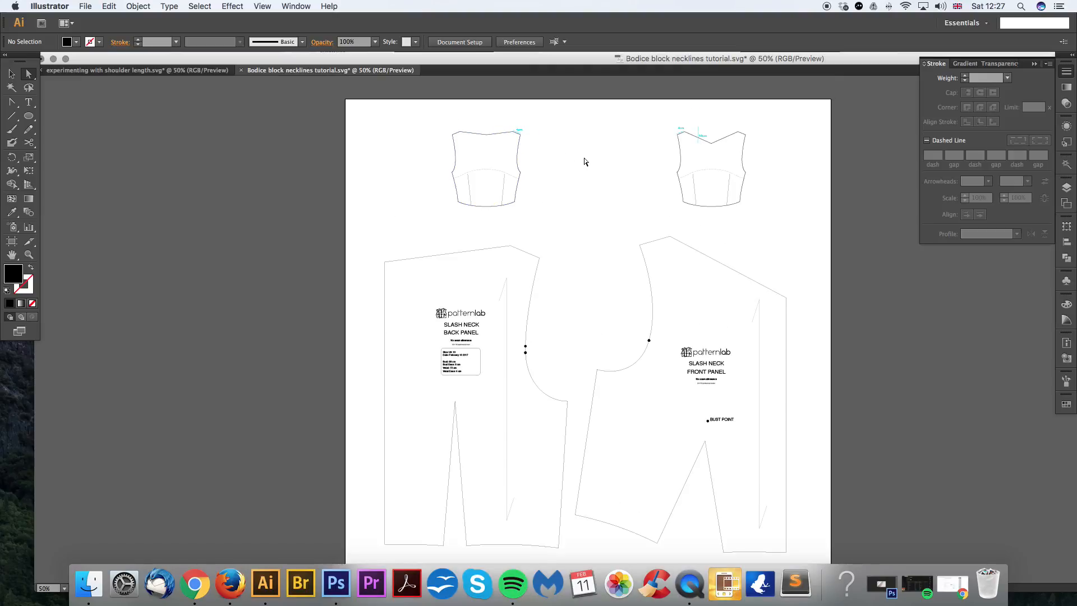
{"action": "key", "text": "super+plus"}
{"action": "left_click_drag", "start_coordinate": [583, 162], "coordinate": [611, 202]}
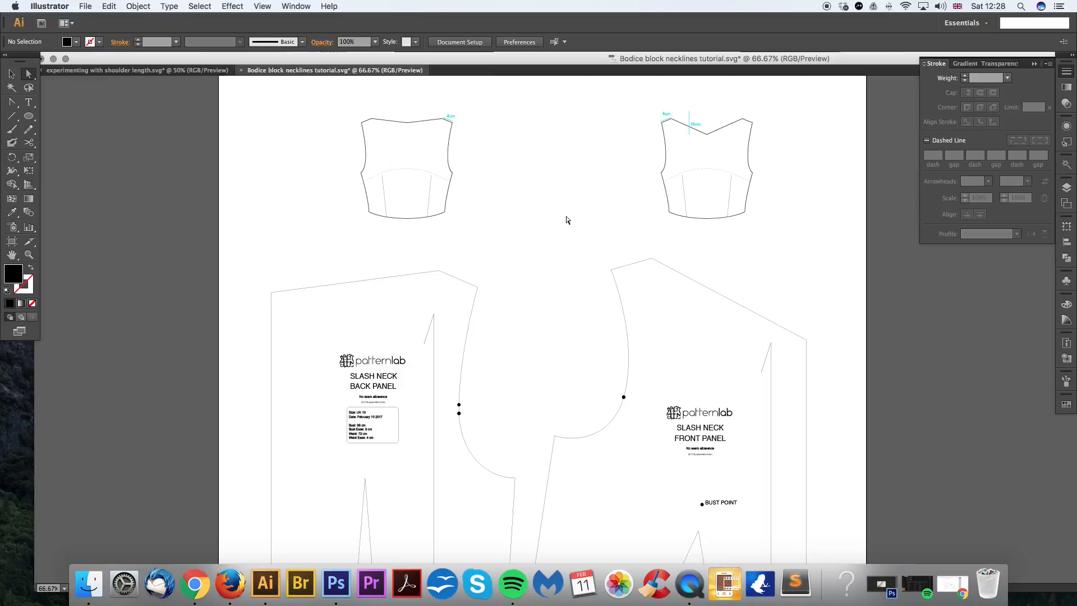
{"action": "left_click", "coordinate": [367, 281], "text": "alt"}
{"action": "left_click", "coordinate": [370, 253]}
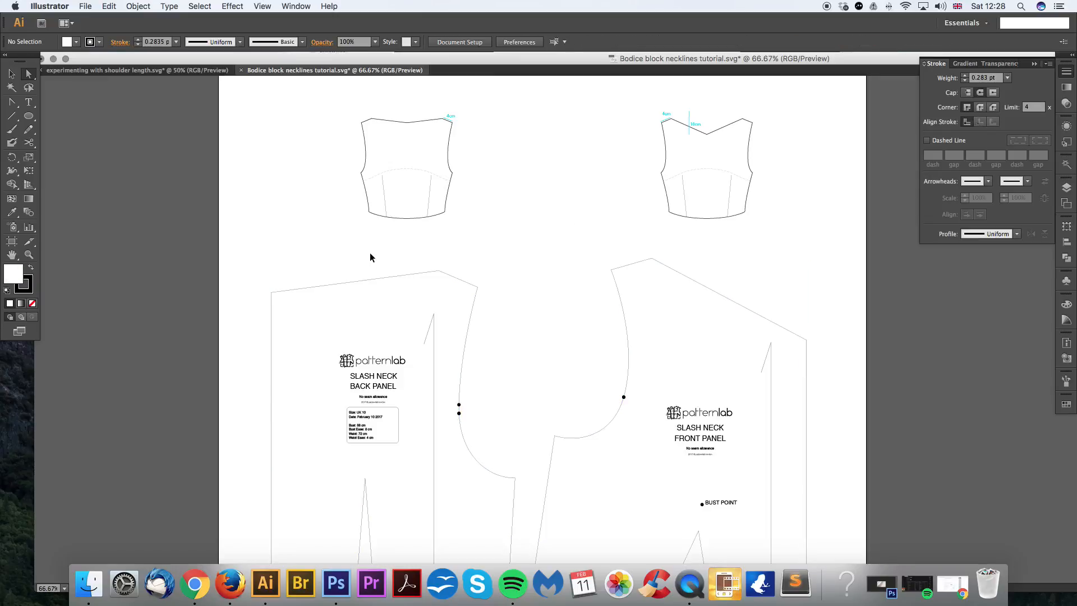
Step: Convert the centre neck points of the small back and front garment sketches from corners into smooth, rounded neckline curves
{"action": "key", "text": "super+plus"}
{"action": "left_click_drag", "start_coordinate": [272, 248], "coordinate": [525, 276]}
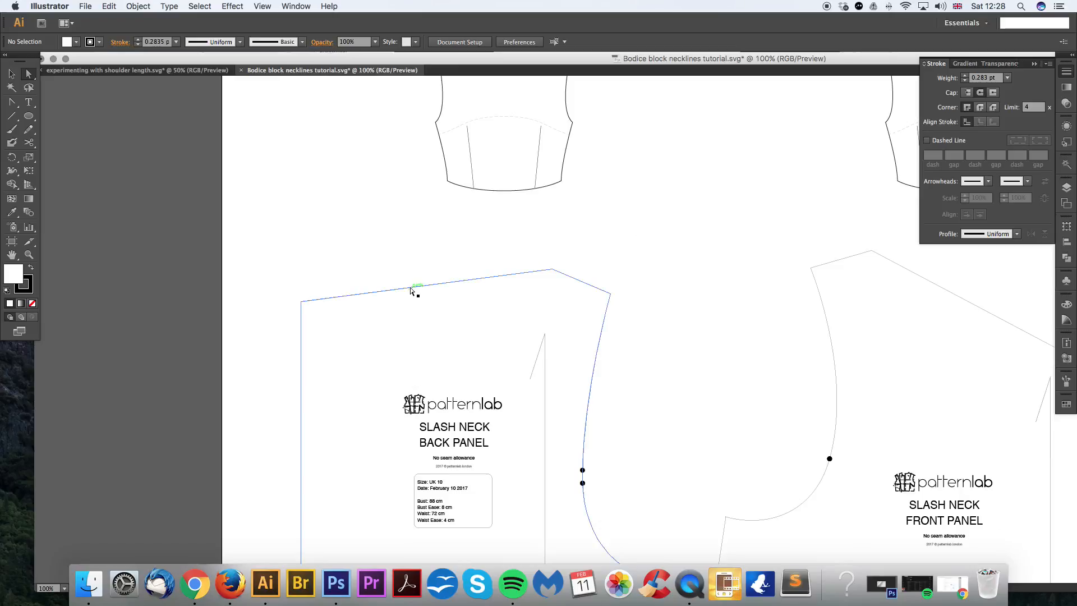
{"action": "scroll", "coordinate": [610, 320], "scroll_direction": "up", "scroll_amount": 5}
{"action": "left_click_drag", "start_coordinate": [748, 230], "coordinate": [625, 239]}
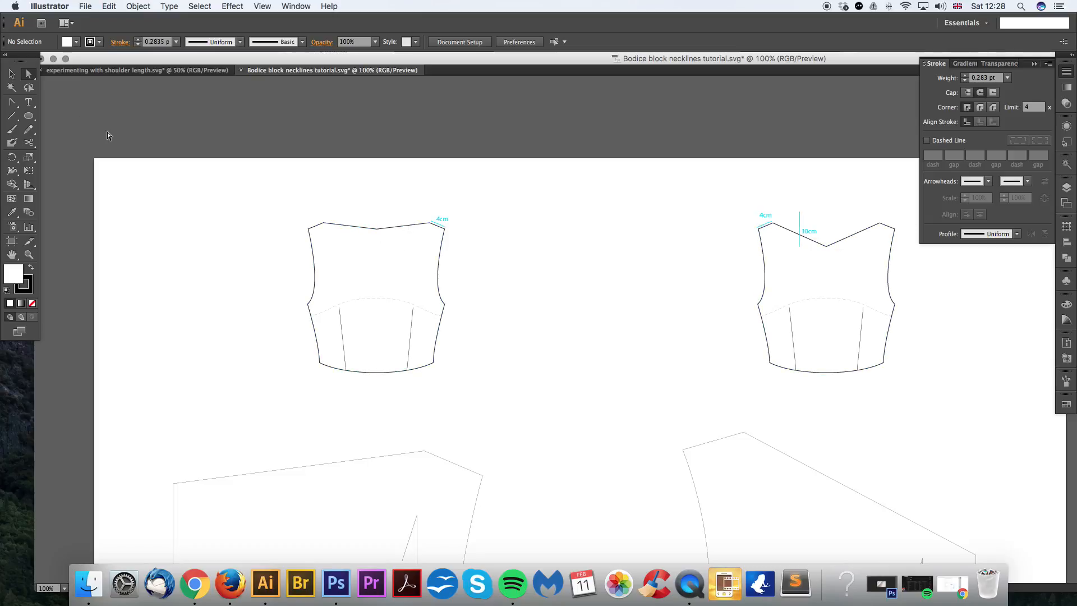
{"action": "key", "text": "p"}
{"action": "left_click", "coordinate": [378, 229]}
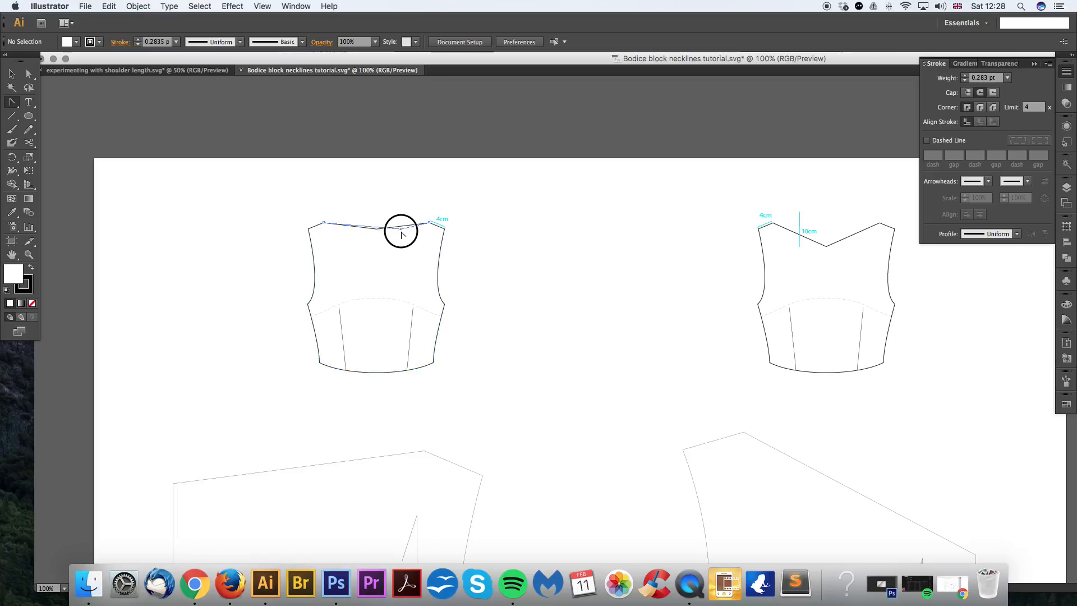
{"action": "left_click", "coordinate": [376, 230]}
{"action": "left_click_drag", "start_coordinate": [377, 229], "coordinate": [403, 229]}
{"action": "left_click_drag", "start_coordinate": [826, 246], "coordinate": [851, 246]}
{"action": "left_click_drag", "start_coordinate": [608, 433], "coordinate": [561, 367]}
{"action": "key", "text": "a"}
{"action": "left_click", "coordinate": [609, 332]}
Step: Try to curve the back panel's neckline by converting its centre neck point to smooth and testing different handle lengths
{"action": "left_click", "coordinate": [1034, 64]}
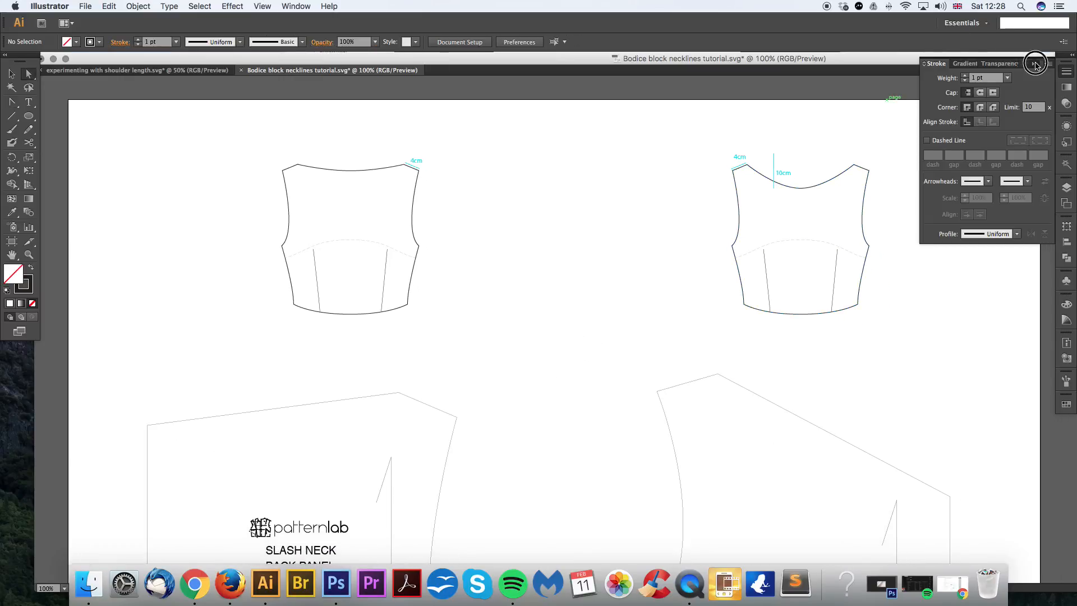
{"action": "left_click_drag", "start_coordinate": [644, 405], "coordinate": [597, 314]}
{"action": "key", "text": "super+minus"}
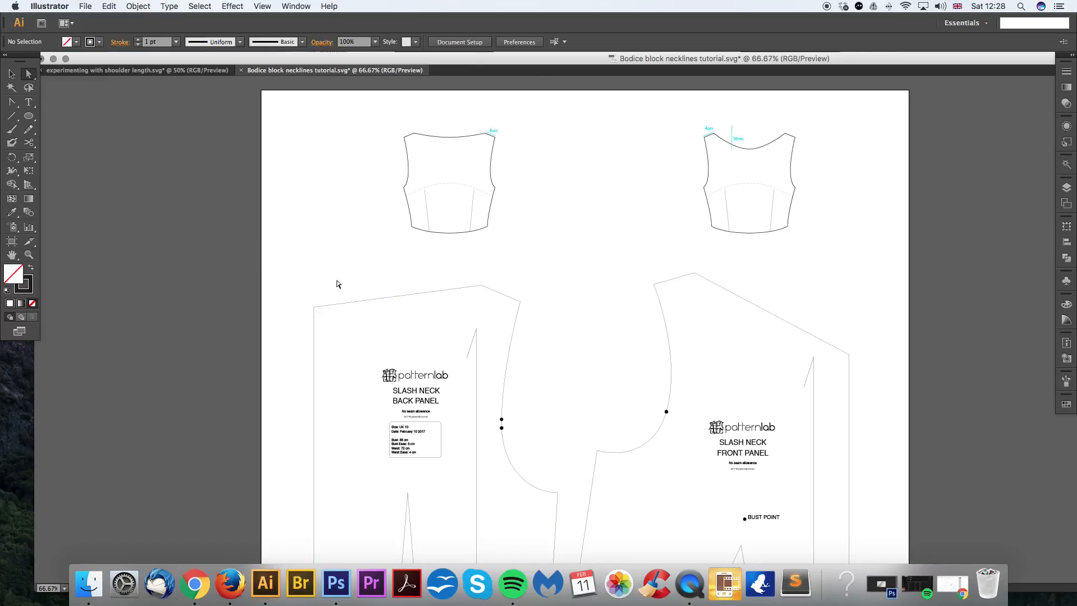
{"action": "left_click", "coordinate": [380, 303]}
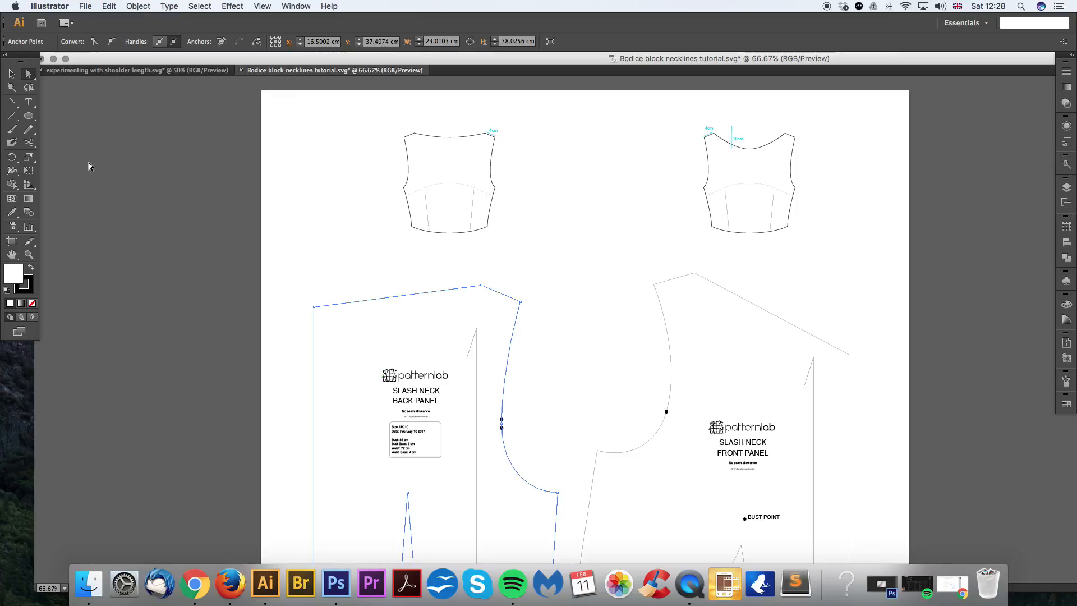
{"action": "left_click", "coordinate": [12, 103]}
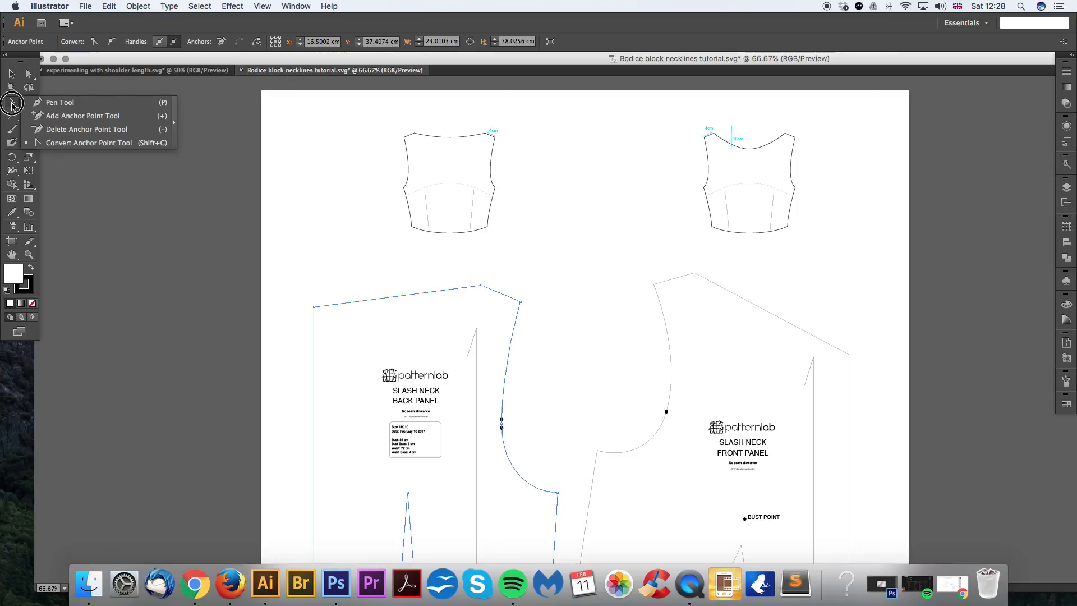
{"action": "left_click_drag", "start_coordinate": [12, 103], "coordinate": [59, 146]}
{"action": "left_click_drag", "start_coordinate": [314, 307], "coordinate": [344, 222]}
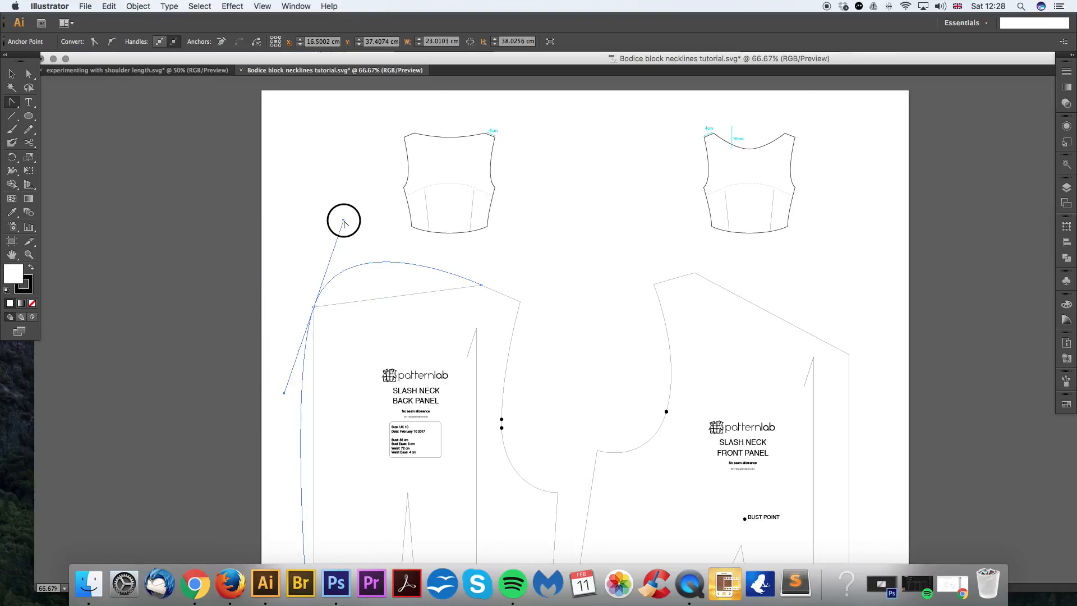
{"action": "left_click_drag", "start_coordinate": [343, 222], "coordinate": [409, 304]}
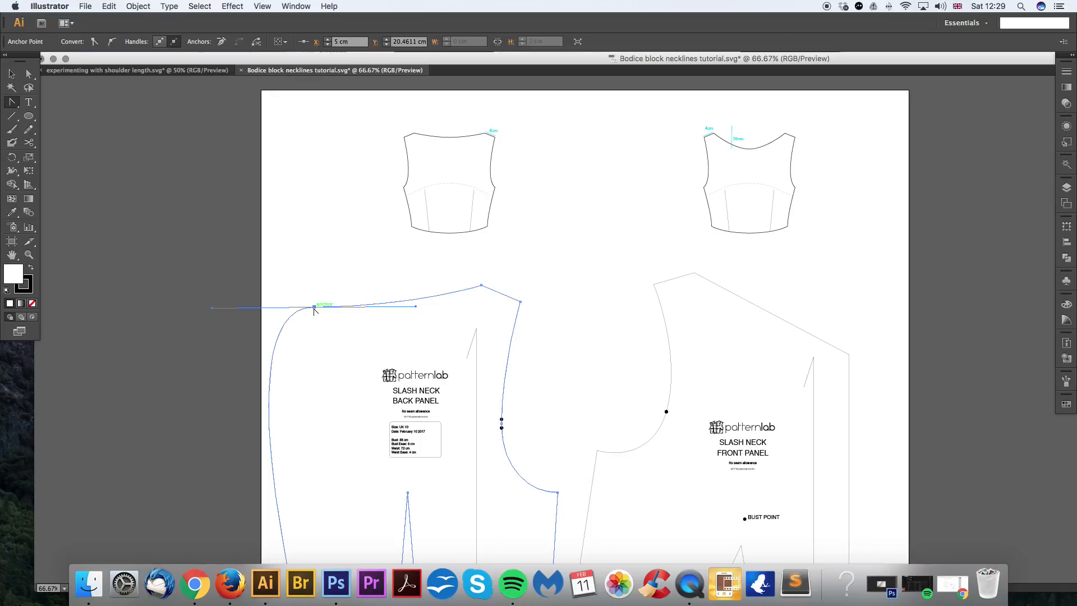
{"action": "left_click_drag", "start_coordinate": [313, 307], "coordinate": [531, 310]}
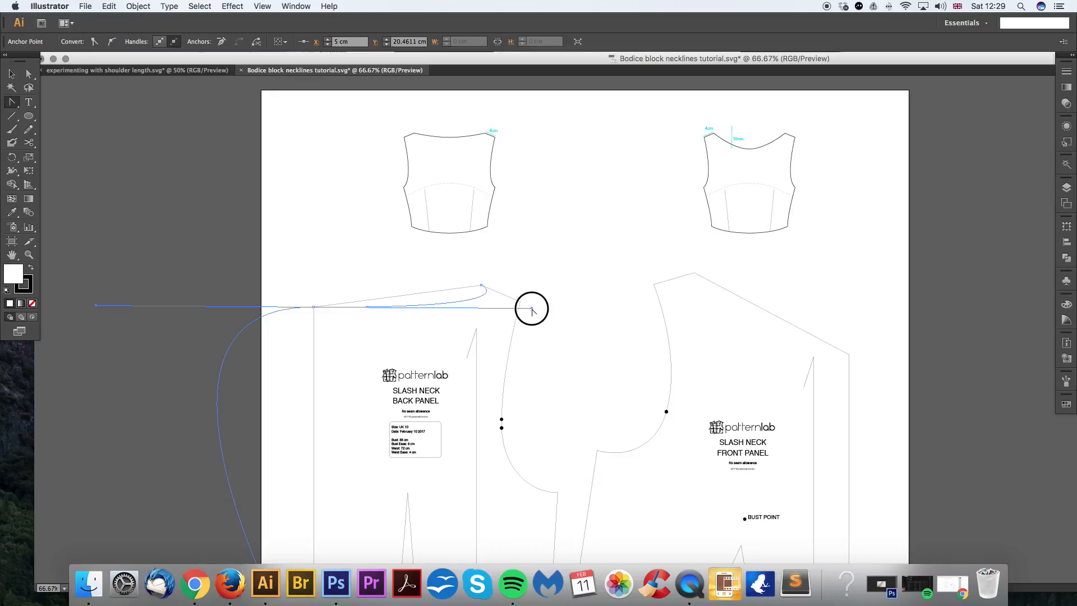
{"action": "left_click_drag", "start_coordinate": [531, 309], "coordinate": [452, 312]}
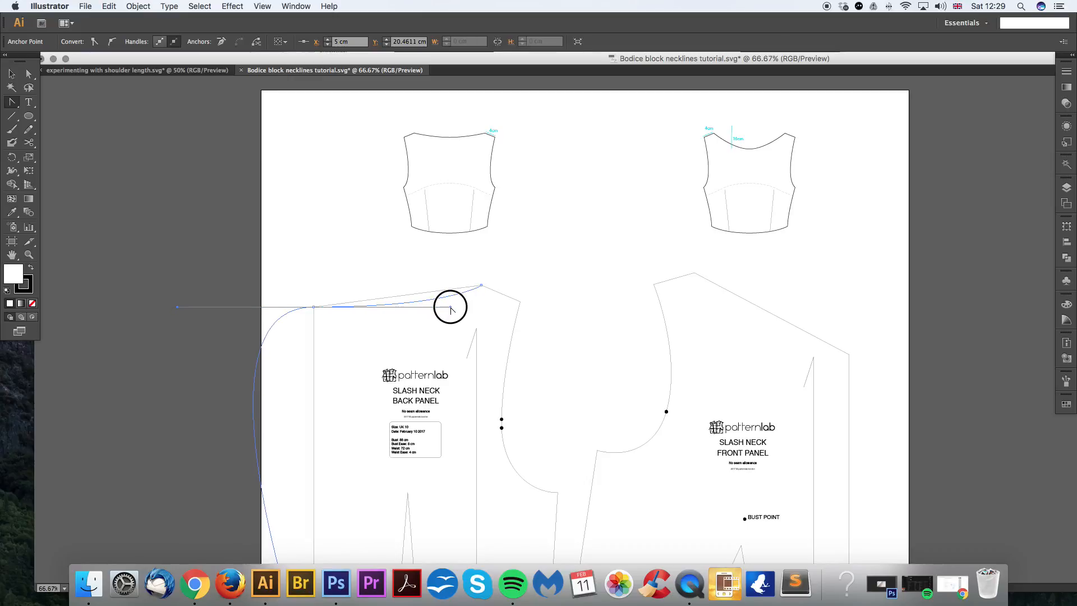
{"action": "left_click_drag", "start_coordinate": [450, 308], "coordinate": [417, 315]}
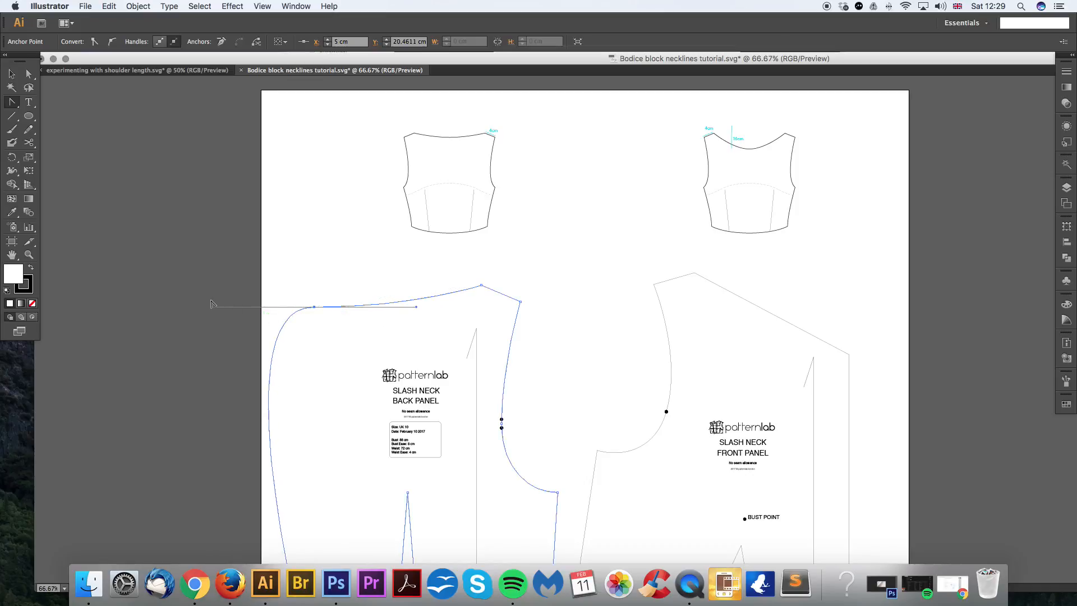
Step: Convert the back panel's centre neck point so the neckline curves out horizontally while the centre back edge remains a straight line
{"action": "scroll", "coordinate": [315, 377], "scroll_direction": "down", "scroll_amount": 5}
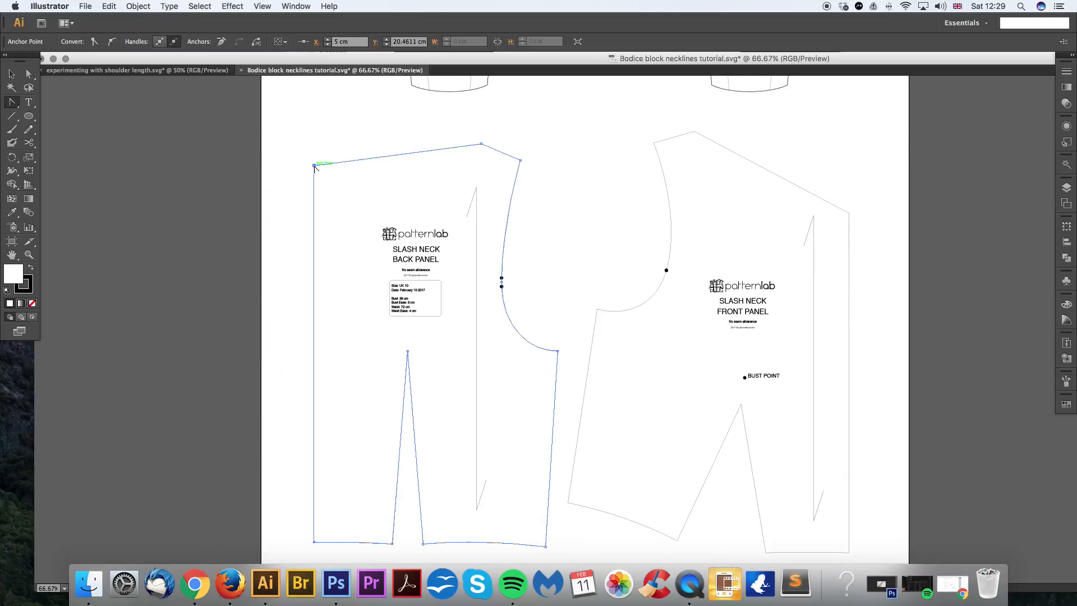
{"action": "left_click_drag", "start_coordinate": [319, 167], "coordinate": [405, 168]}
{"action": "scroll", "coordinate": [405, 177], "scroll_direction": "up", "scroll_amount": 1}
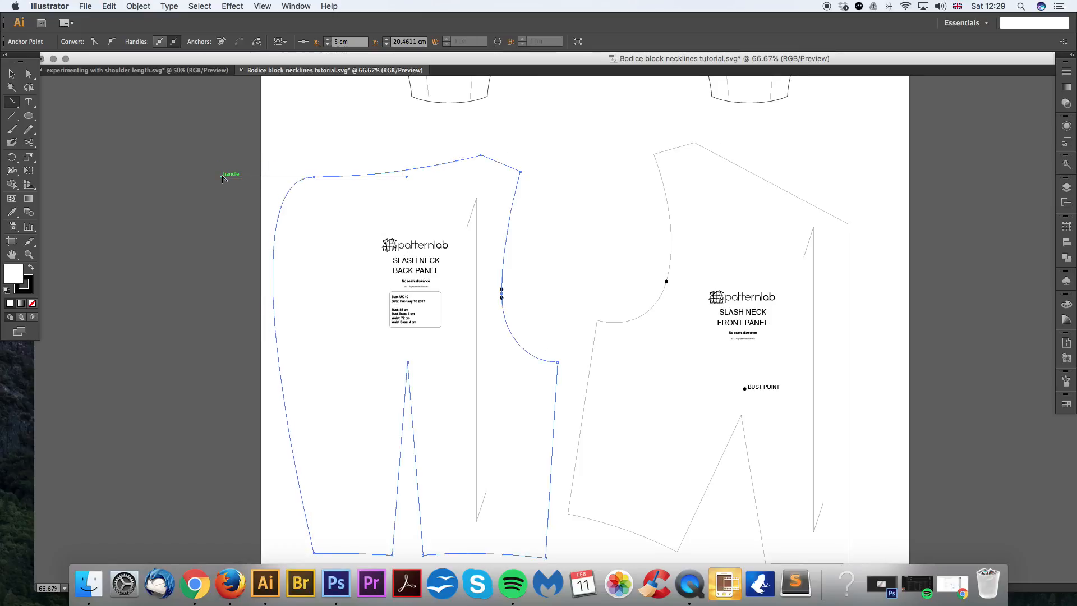
{"action": "left_click_drag", "start_coordinate": [222, 177], "coordinate": [302, 215]}
{"action": "left_click_drag", "start_coordinate": [363, 213], "coordinate": [316, 178]}
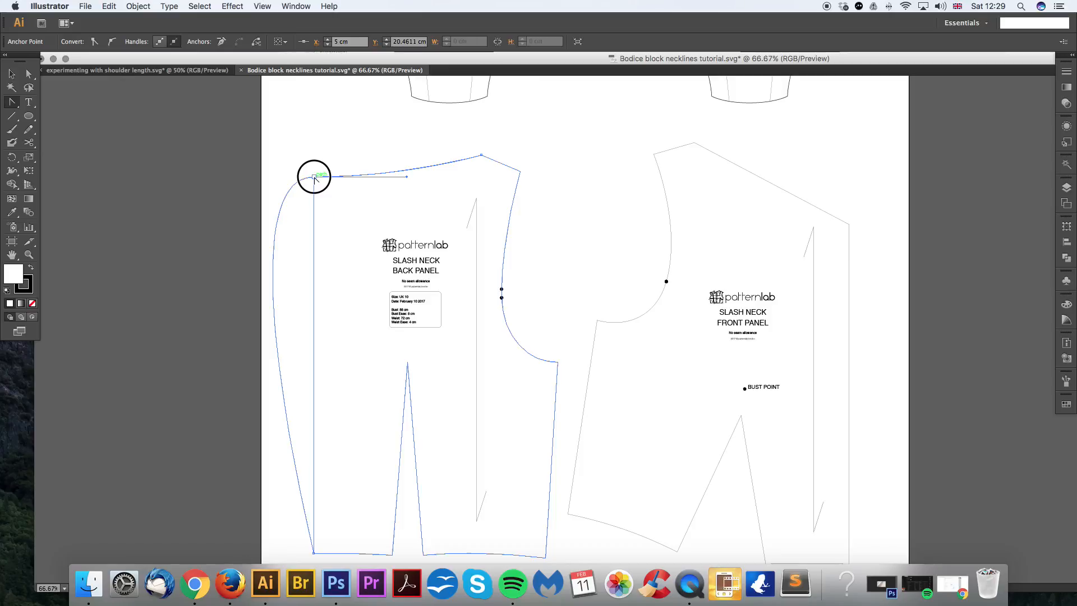
{"action": "left_click_drag", "start_coordinate": [315, 178], "coordinate": [314, 177]}
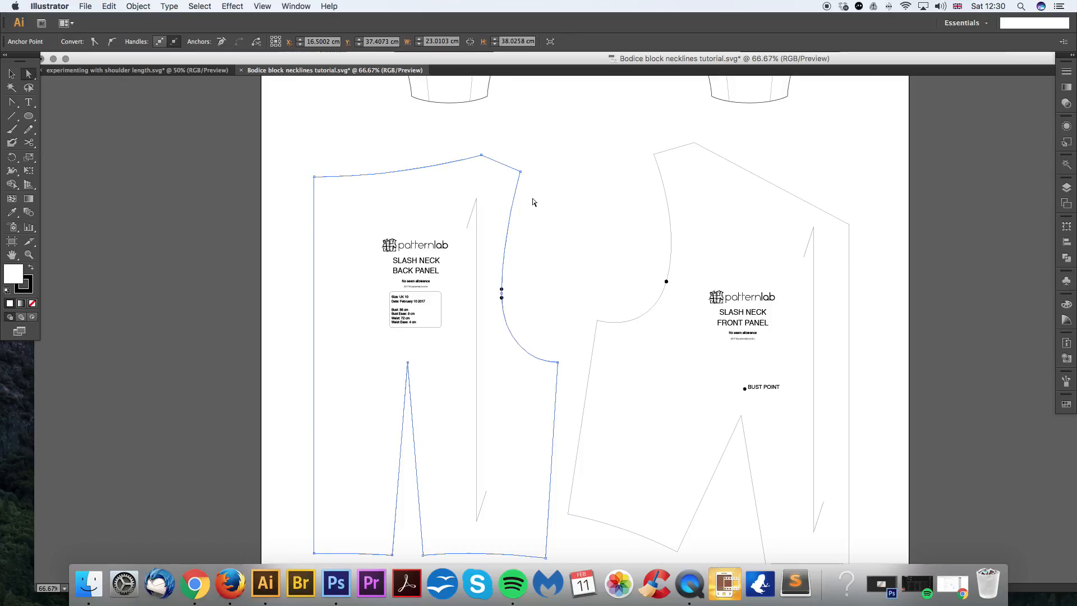
{"action": "left_click", "coordinate": [574, 173]}
{"action": "scroll", "coordinate": [453, 238], "scroll_direction": "up", "scroll_amount": 3}
{"action": "left_click", "coordinate": [431, 234]}
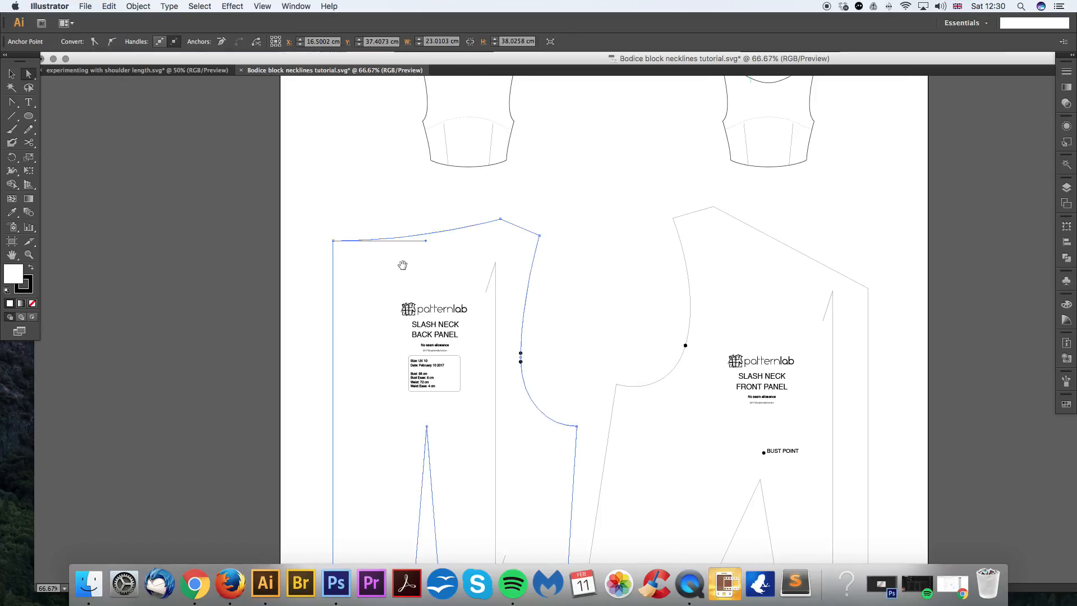
Step: Widen the artboard to 106.33 cm by extending it on the back panel's side
{"action": "left_click_drag", "start_coordinate": [403, 265], "coordinate": [468, 263]}
{"action": "key", "text": "super+equal"}
{"action": "left_click_drag", "start_coordinate": [344, 231], "coordinate": [408, 238]}
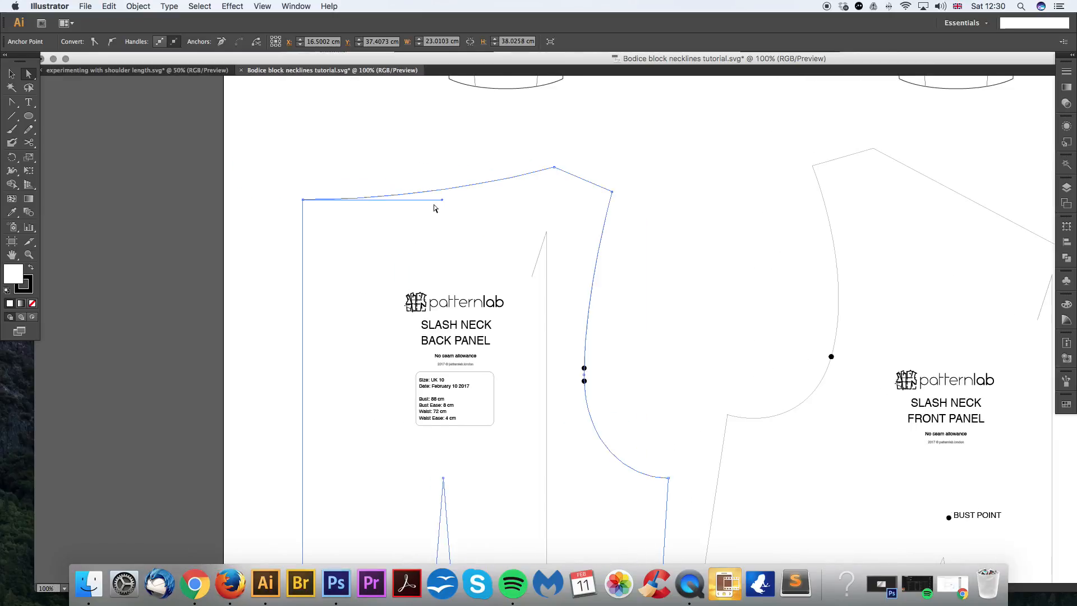
{"action": "key", "text": "super+minus"}
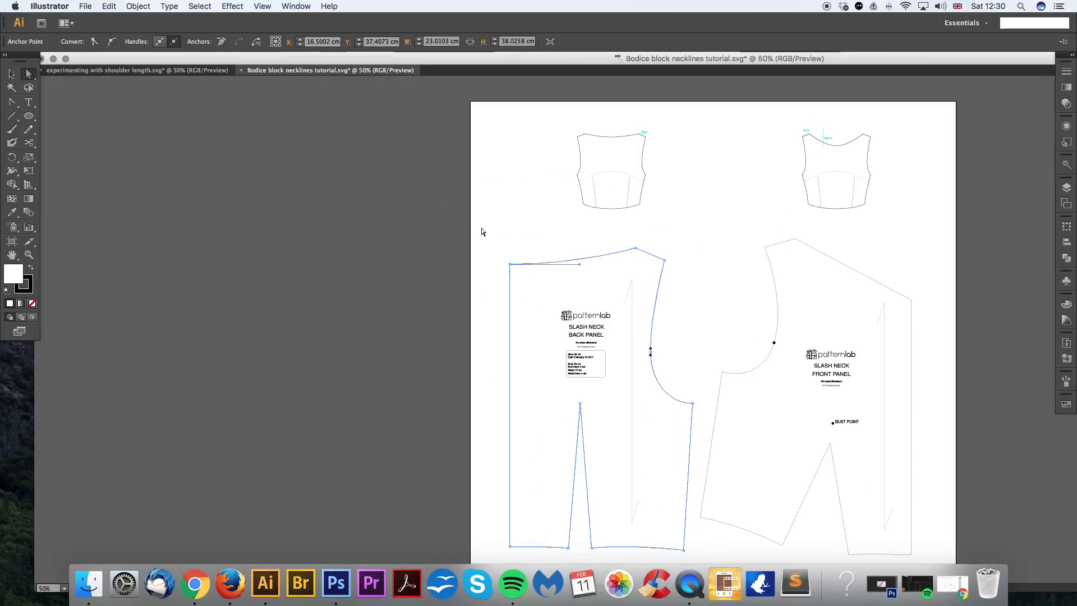
{"action": "key", "text": "alt+super+p"}
{"action": "left_click", "coordinate": [745, 147]}
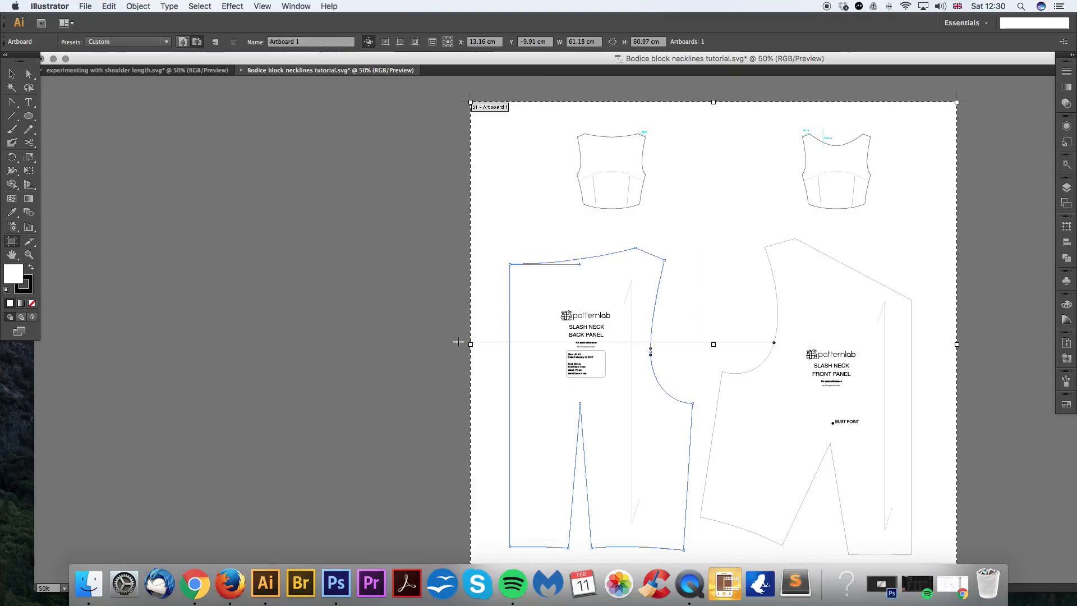
{"action": "left_click_drag", "start_coordinate": [446, 346], "coordinate": [113, 337]}
{"action": "key", "text": "Escape"}
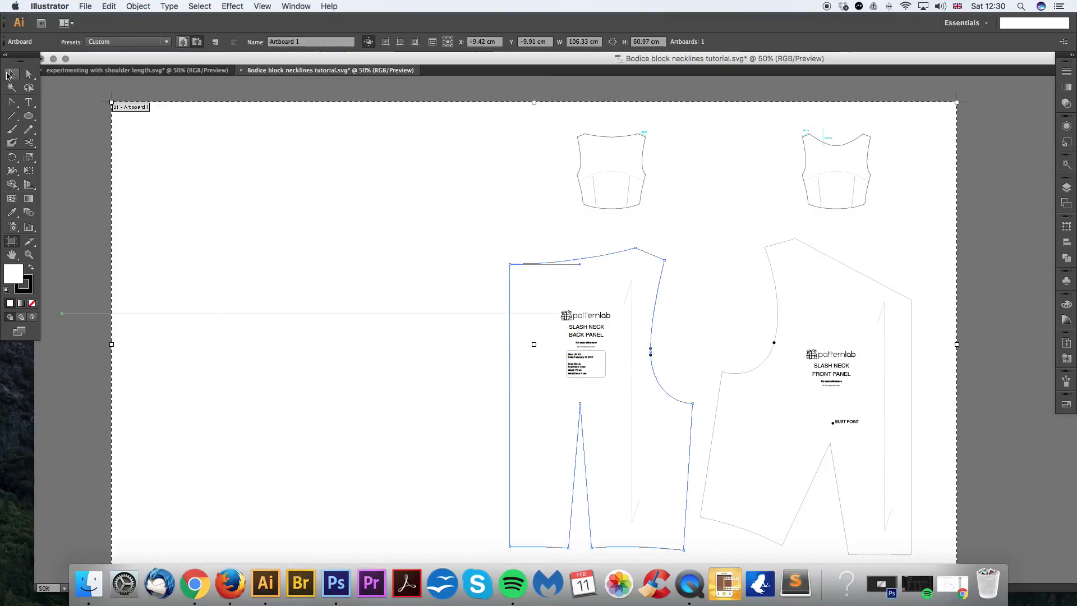
Step: Make a copy of the back panel reflected about the vertical axis and join it to the original along the centre back line
{"action": "left_click", "coordinate": [477, 294]}
{"action": "left_click", "coordinate": [564, 231]}
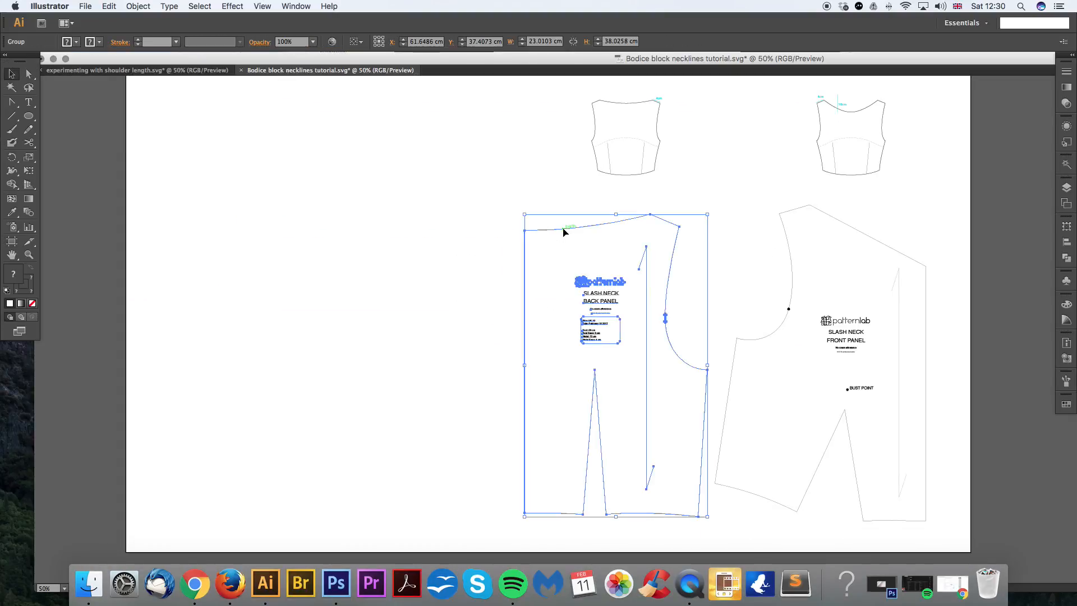
{"action": "right_click", "coordinate": [563, 231]}
{"action": "mouse_move", "coordinate": [600, 315]}
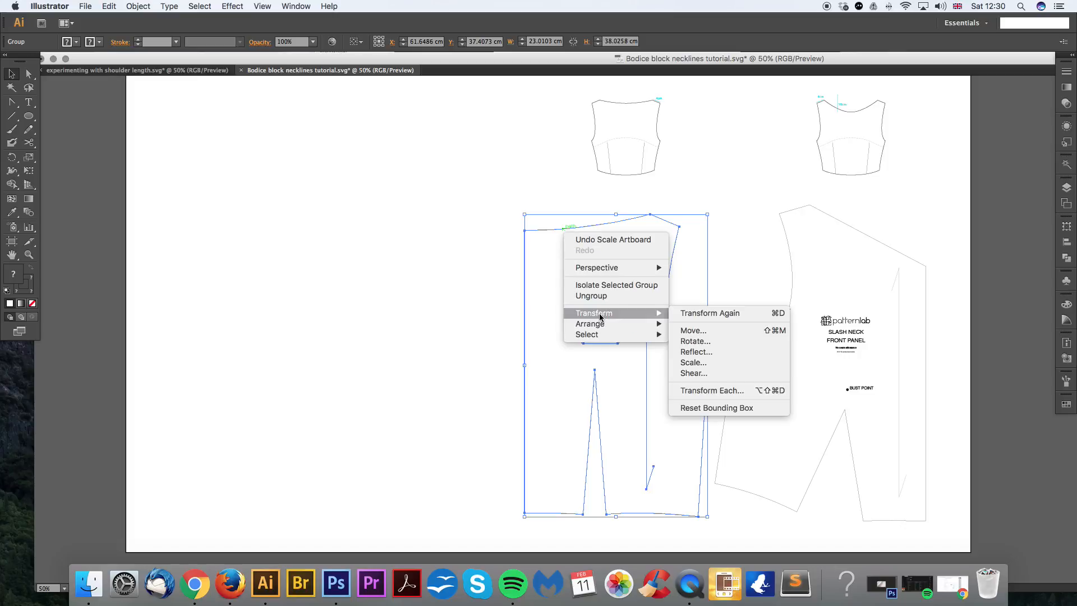
{"action": "left_click", "coordinate": [707, 353]}
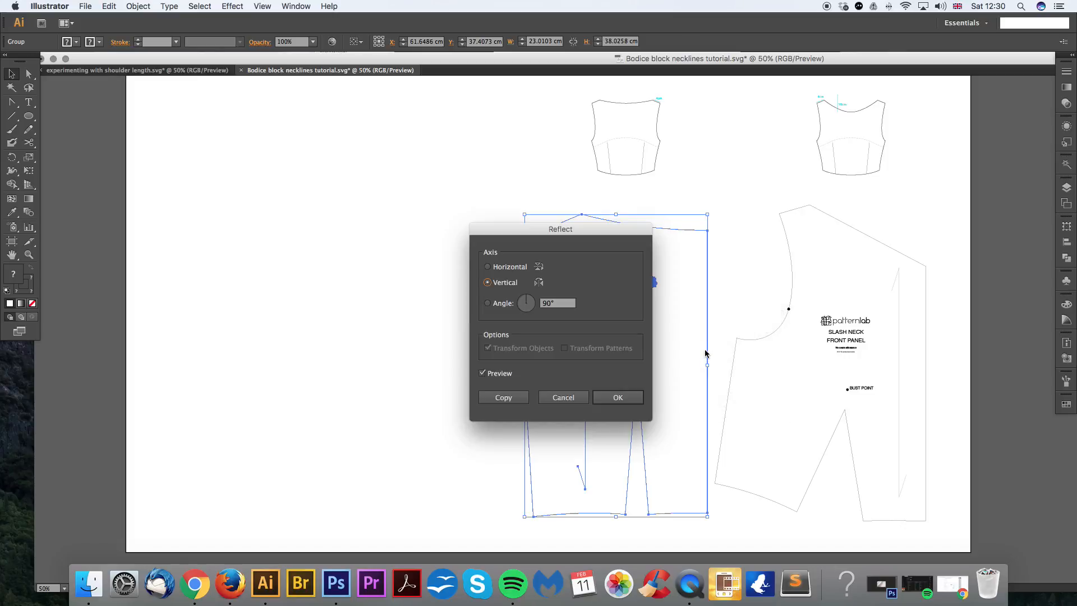
{"action": "left_click", "coordinate": [549, 402]}
{"action": "left_click_drag", "start_coordinate": [699, 233], "coordinate": [525, 237]}
Step: Angle the centre neck handles of both back halves steeply downwards so the neckline peaks at centre back
{"action": "key", "text": "super+equal"}
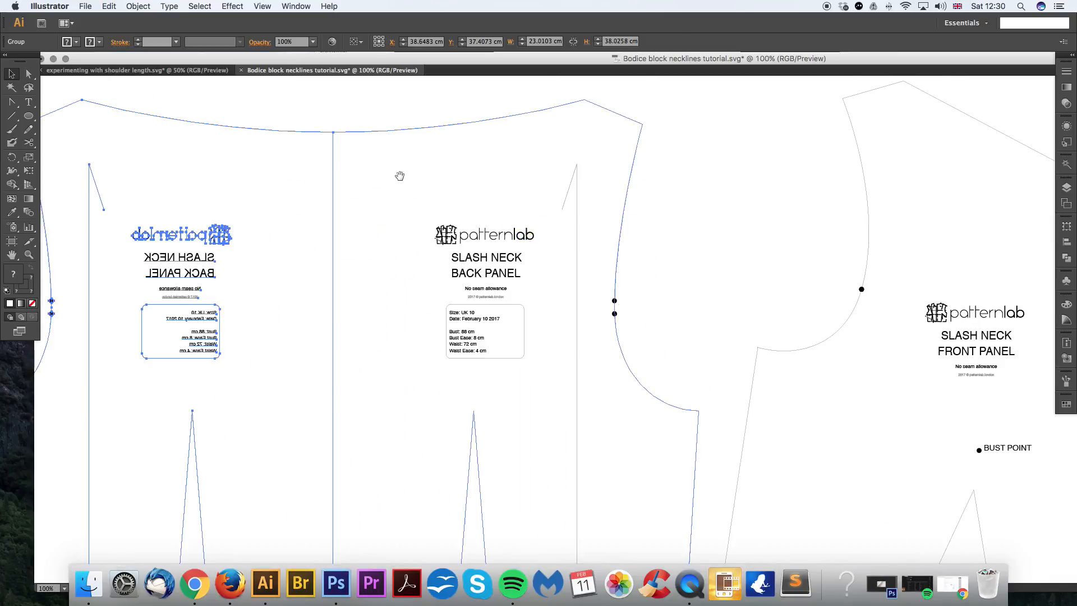
{"action": "left_click_drag", "start_coordinate": [398, 175], "coordinate": [460, 281]}
{"action": "left_click", "coordinate": [445, 195]}
{"action": "key", "text": "a"}
{"action": "left_click_drag", "start_coordinate": [422, 231], "coordinate": [493, 288]}
{"action": "key", "text": "super+z"}
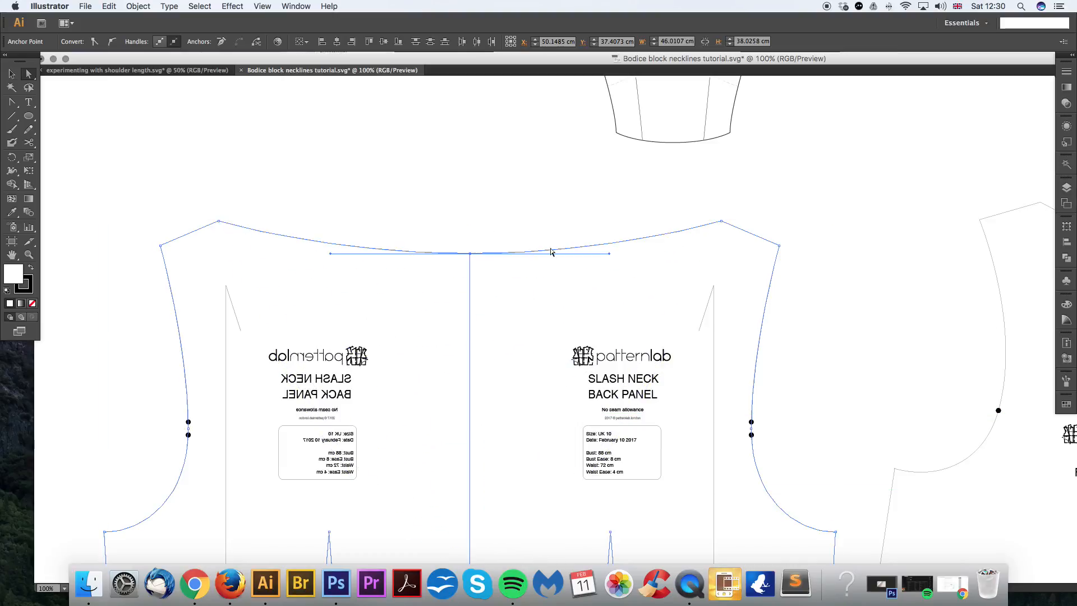
{"action": "left_click_drag", "start_coordinate": [610, 255], "coordinate": [584, 401]}
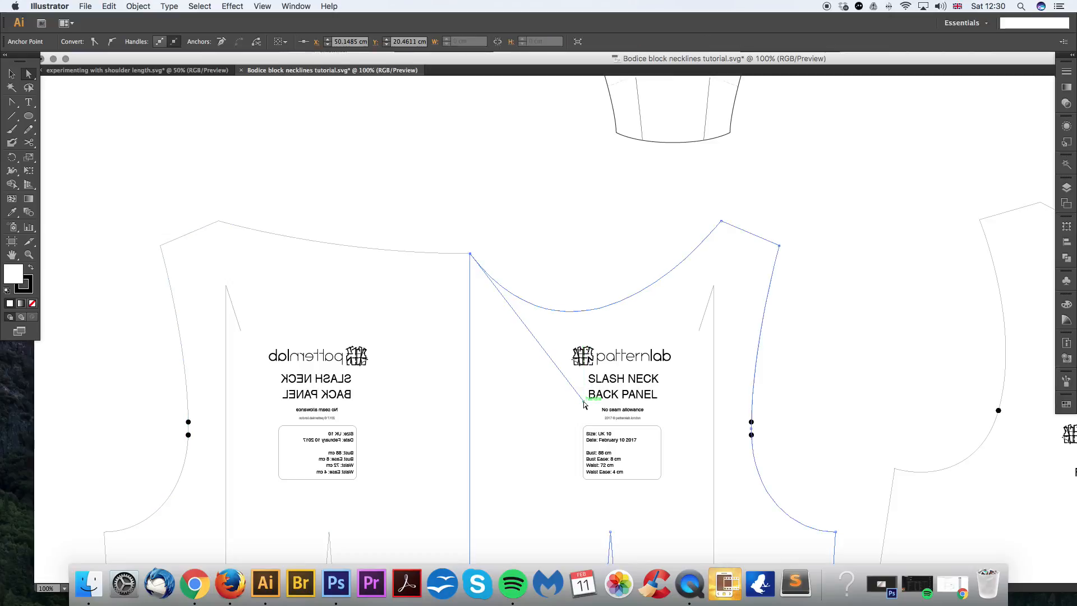
{"action": "left_click_drag", "start_coordinate": [465, 258], "coordinate": [343, 423]}
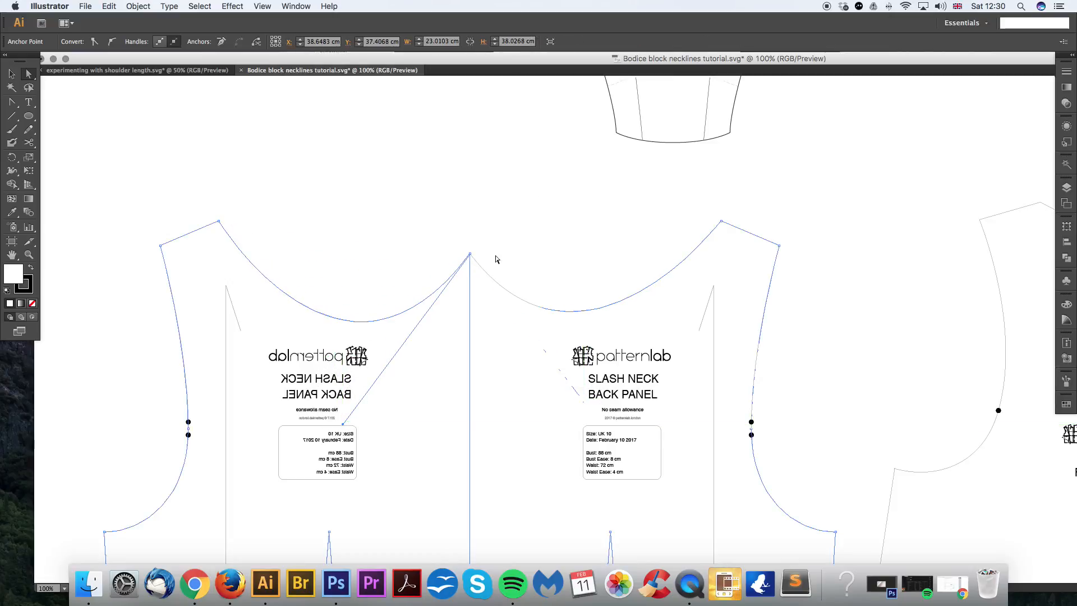
{"action": "left_click", "coordinate": [496, 259]}
Step: Return the original back panel's centre neck handle to horizontal to restore its smooth neckline
{"action": "key", "text": "super+minus"}
{"action": "left_click_drag", "start_coordinate": [617, 248], "coordinate": [526, 235]}
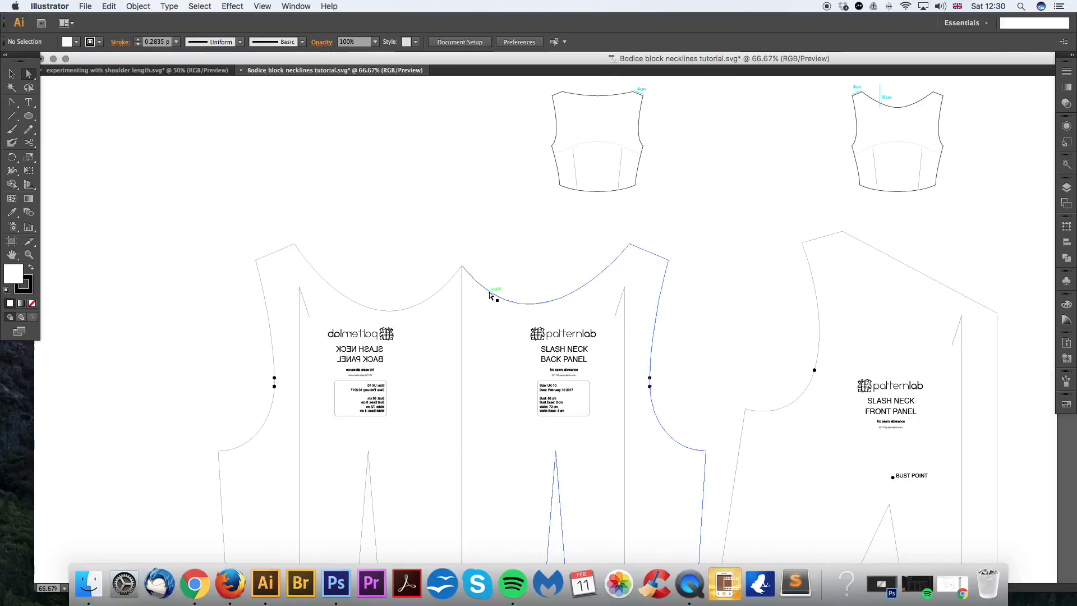
{"action": "left_click", "coordinate": [490, 294]}
{"action": "left_click_drag", "start_coordinate": [538, 364], "coordinate": [555, 281]}
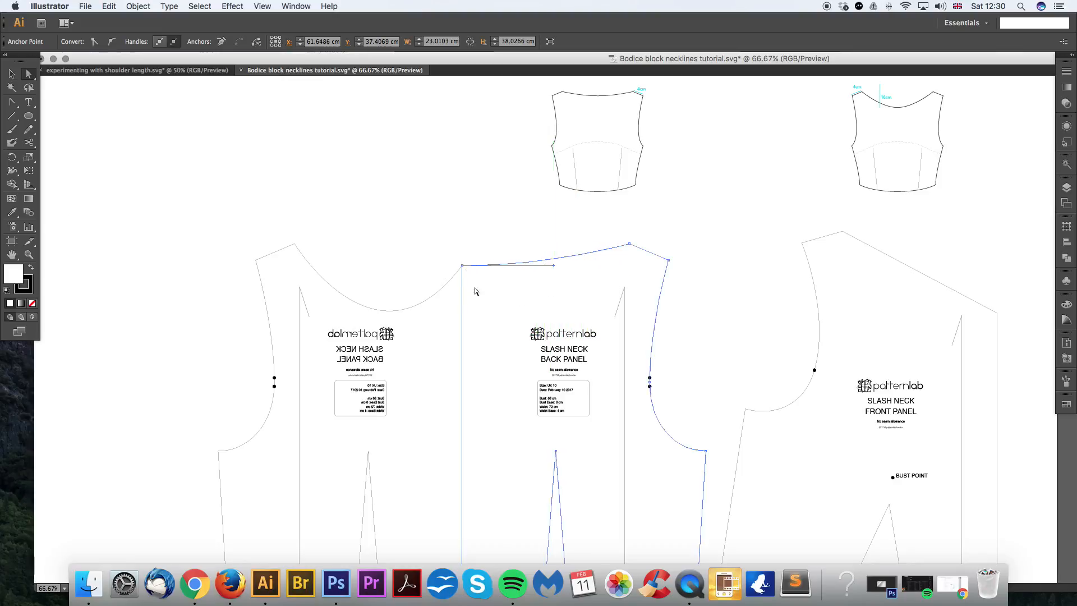
Step: Delete the mirrored copy of the back panel
{"action": "key", "text": "super+plus"}
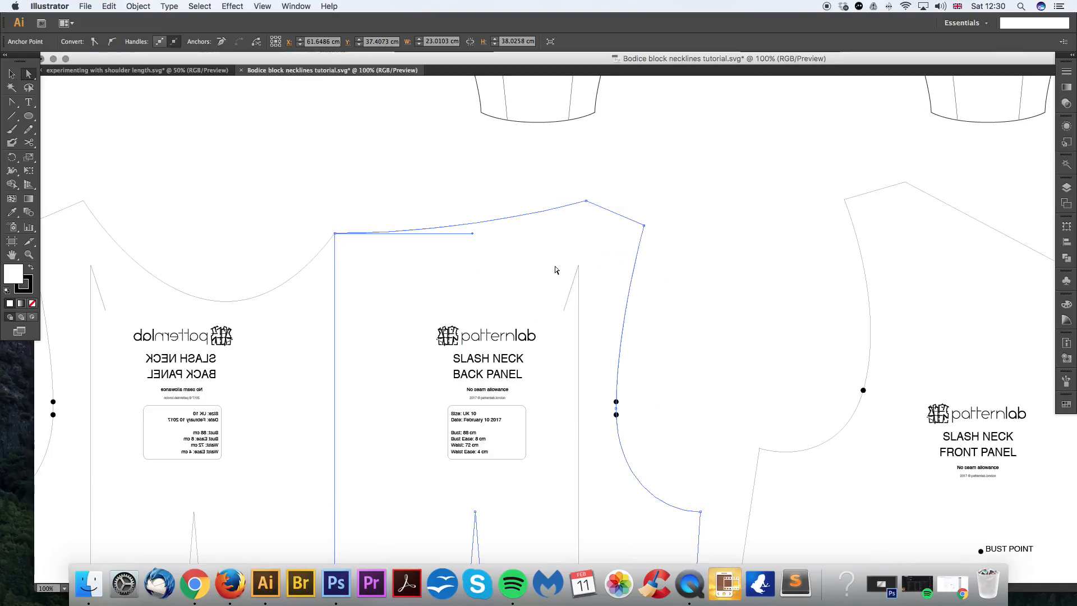
{"action": "left_click_drag", "start_coordinate": [507, 254], "coordinate": [537, 253]}
{"action": "key", "text": "v"}
{"action": "left_click", "coordinate": [359, 273]}
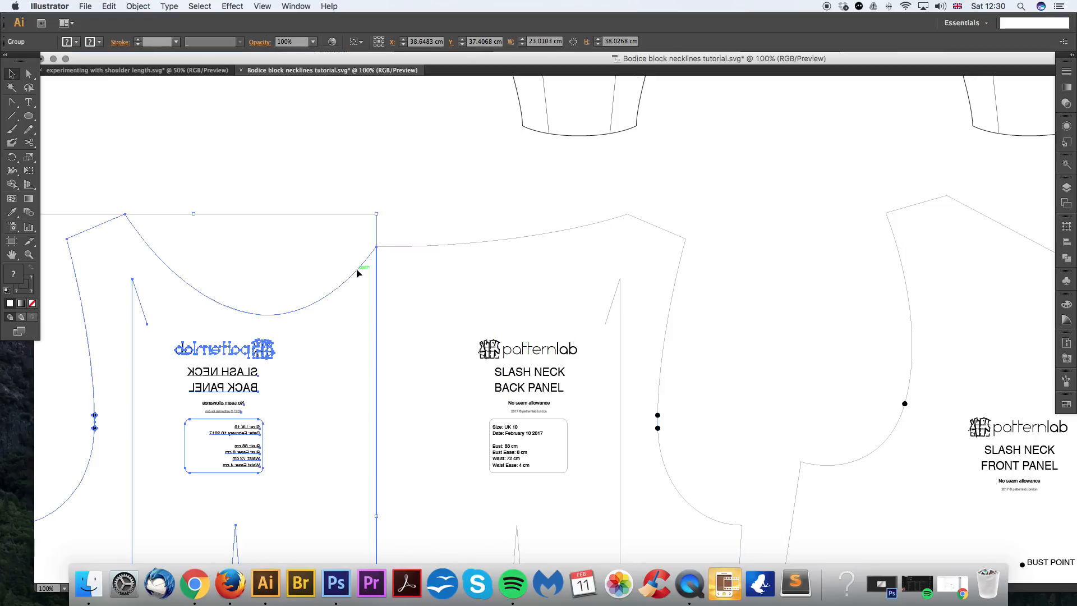
{"action": "key", "text": "Delete"}
Step: Create a copy of the back panel reflected about the vertical axis
{"action": "left_click", "coordinate": [427, 246]}
{"action": "key", "text": "super+minus"}
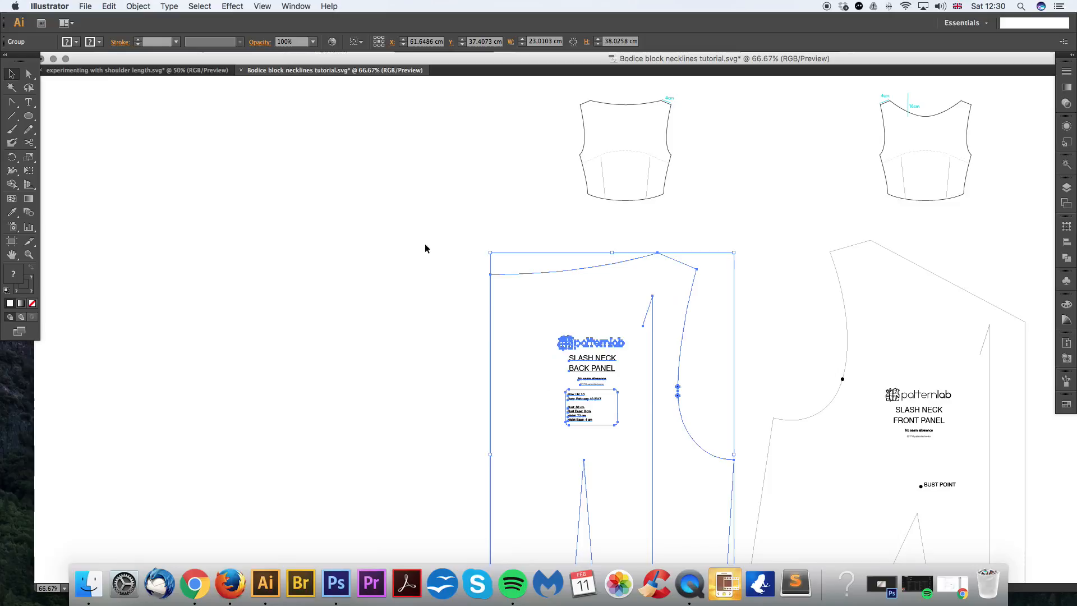
{"action": "right_click", "coordinate": [515, 276]}
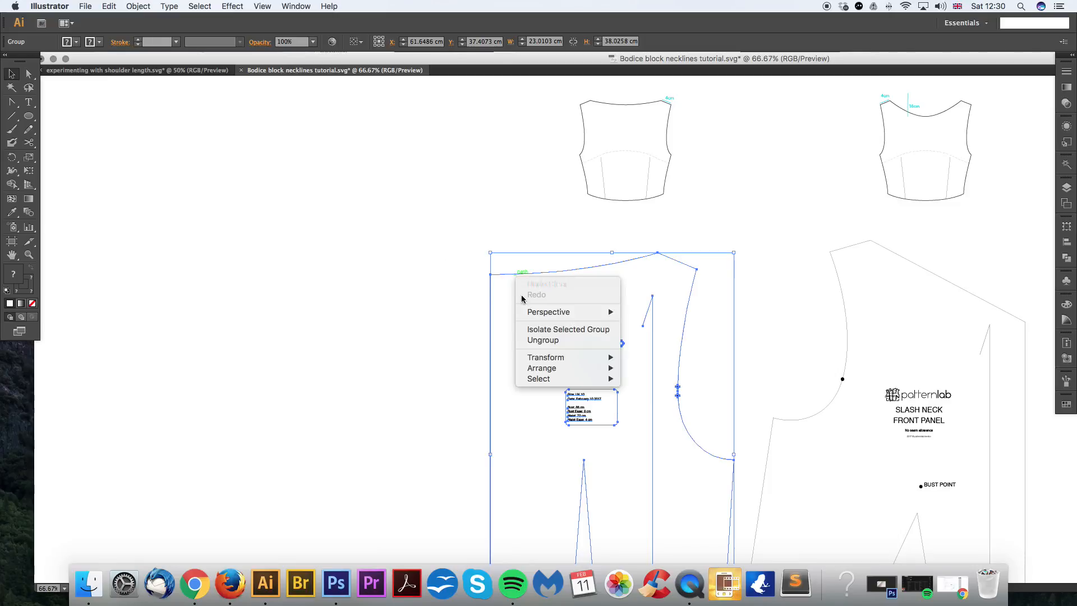
{"action": "left_click", "coordinate": [481, 238]}
{"action": "left_click", "coordinate": [504, 237]}
{"action": "left_click_drag", "start_coordinate": [560, 265], "coordinate": [448, 163]}
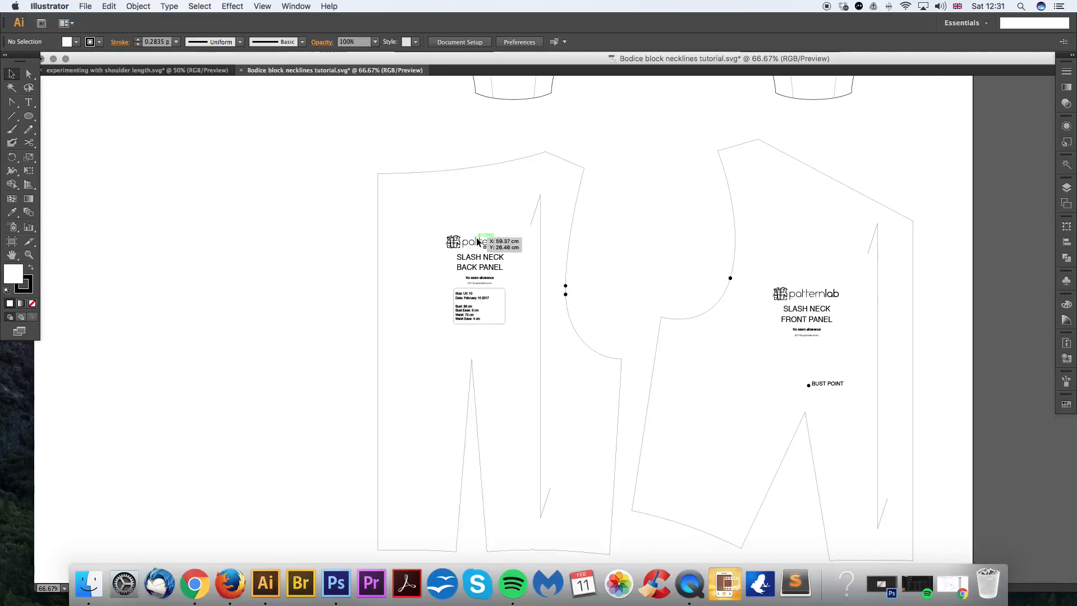
{"action": "left_click", "coordinate": [477, 242]}
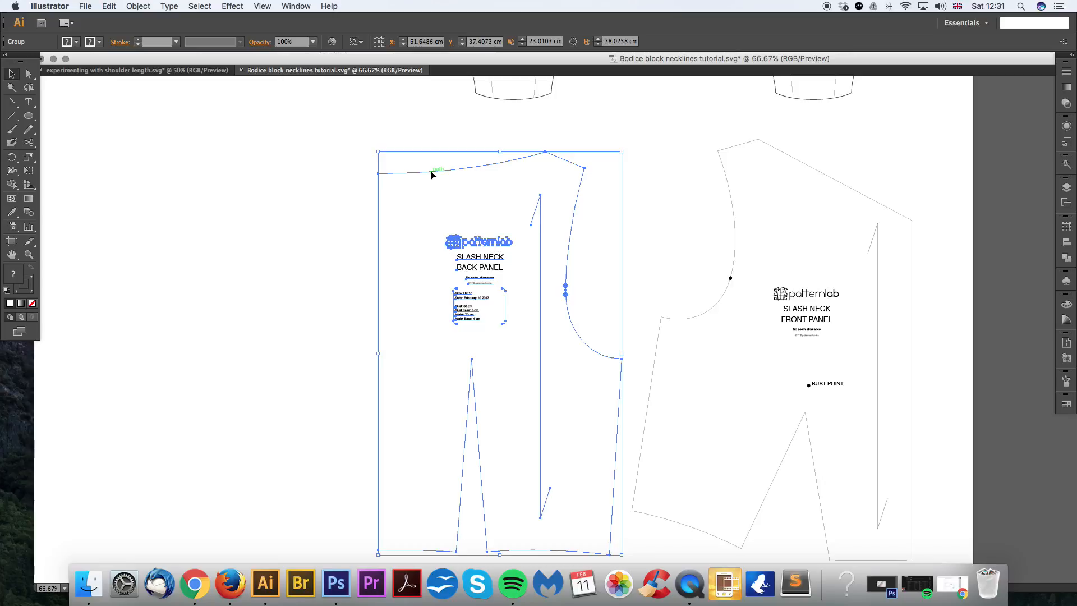
{"action": "right_click", "coordinate": [431, 175]}
{"action": "mouse_move", "coordinate": [477, 257]}
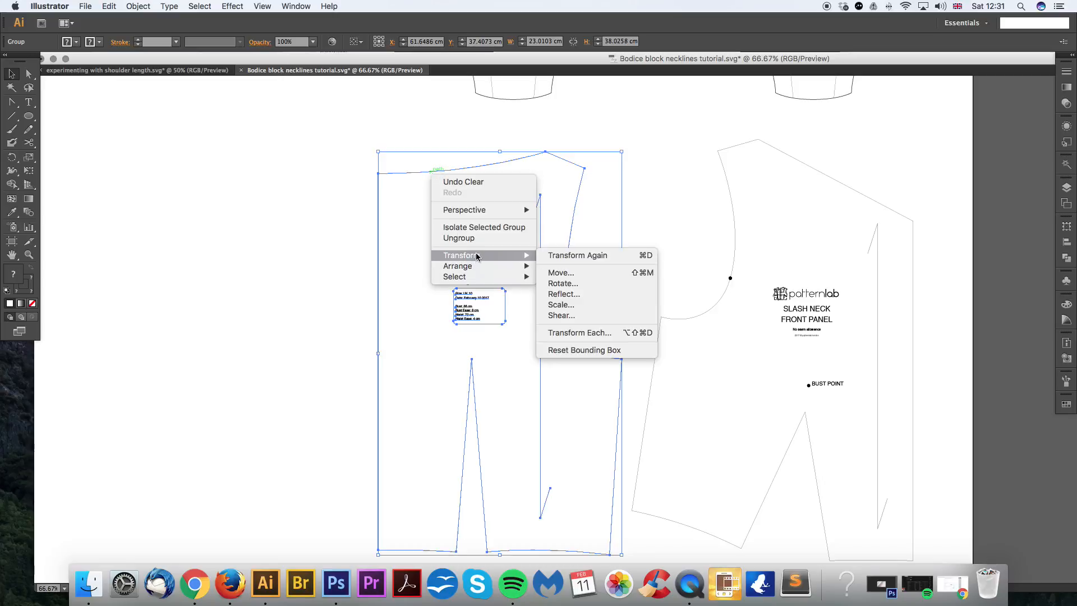
{"action": "left_click", "coordinate": [560, 294]}
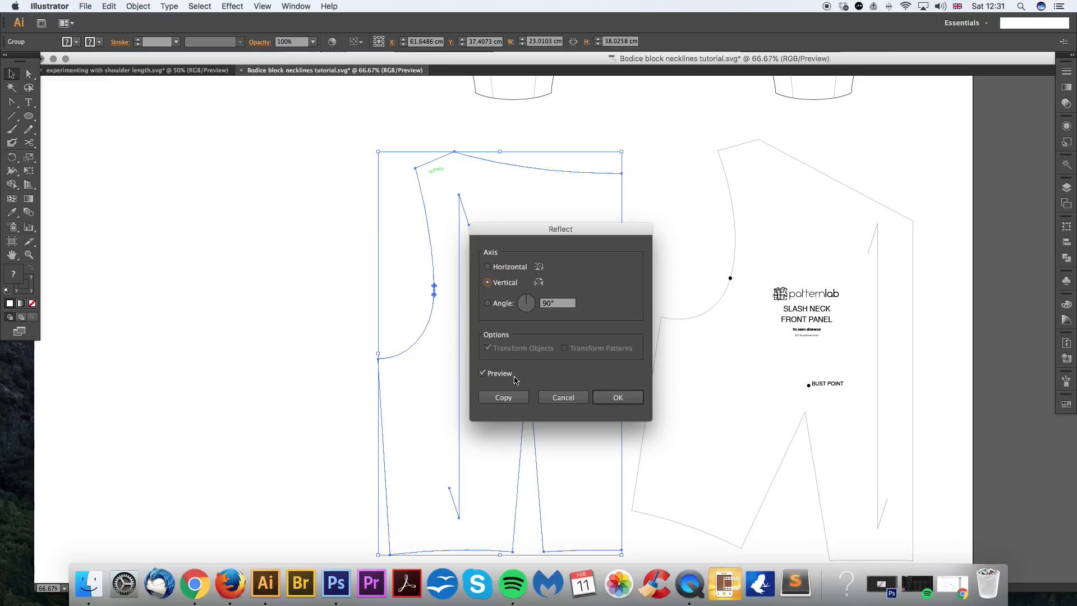
{"action": "left_click", "coordinate": [503, 397]}
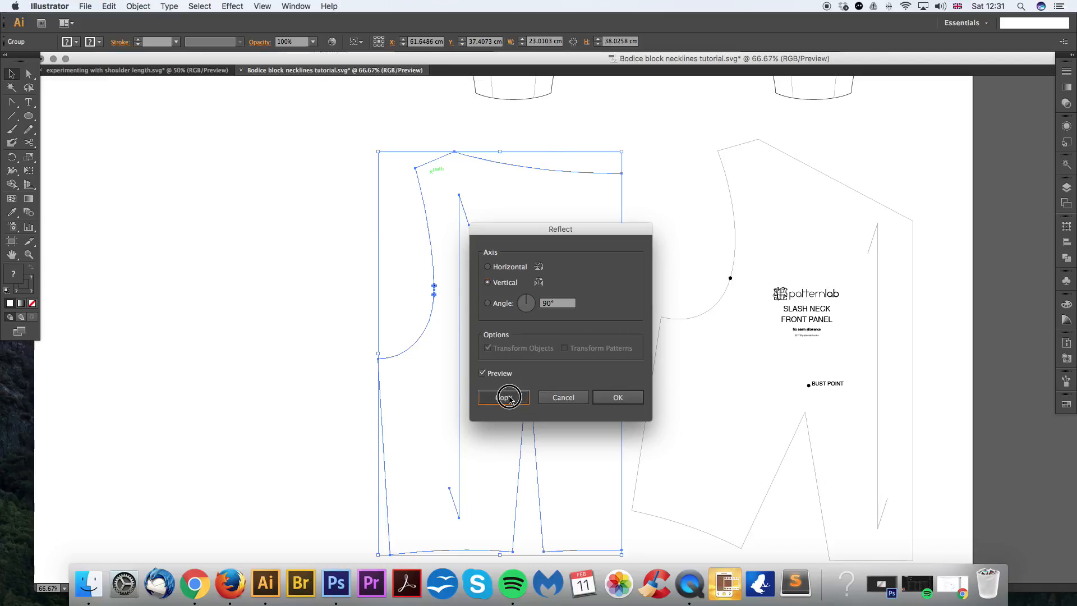
Step: Move the reflected back copy beside the original so both halves meet along the centre back line
{"action": "scroll", "coordinate": [708, 244], "scroll_direction": "left", "scroll_amount": 2}
{"action": "scroll", "coordinate": [708, 243], "scroll_direction": "up", "scroll_amount": 1}
{"action": "left_click", "coordinate": [707, 243]}
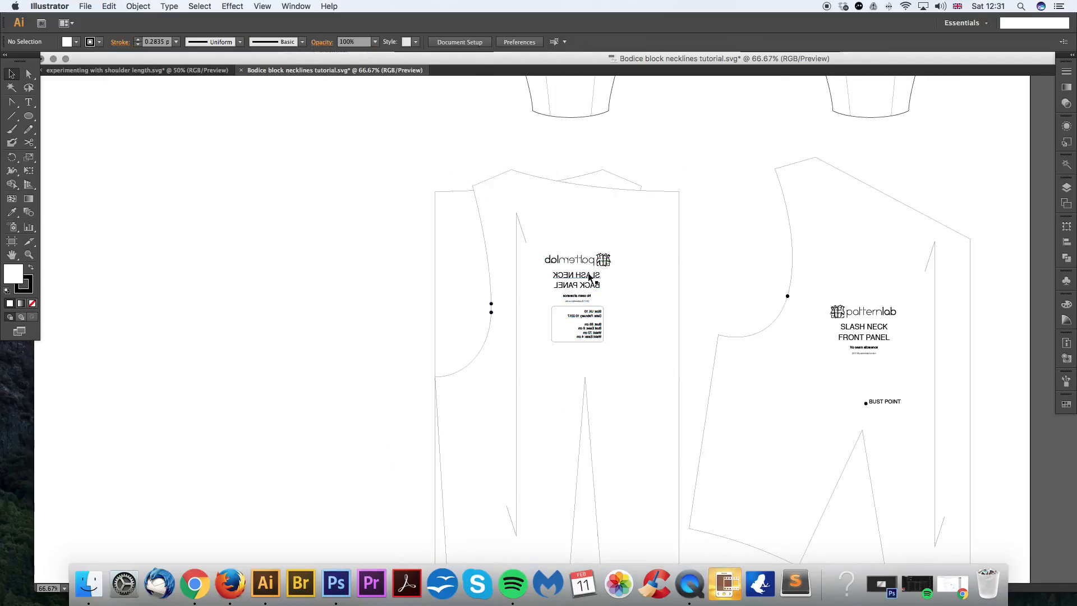
{"action": "left_click_drag", "start_coordinate": [653, 282], "coordinate": [412, 285]}
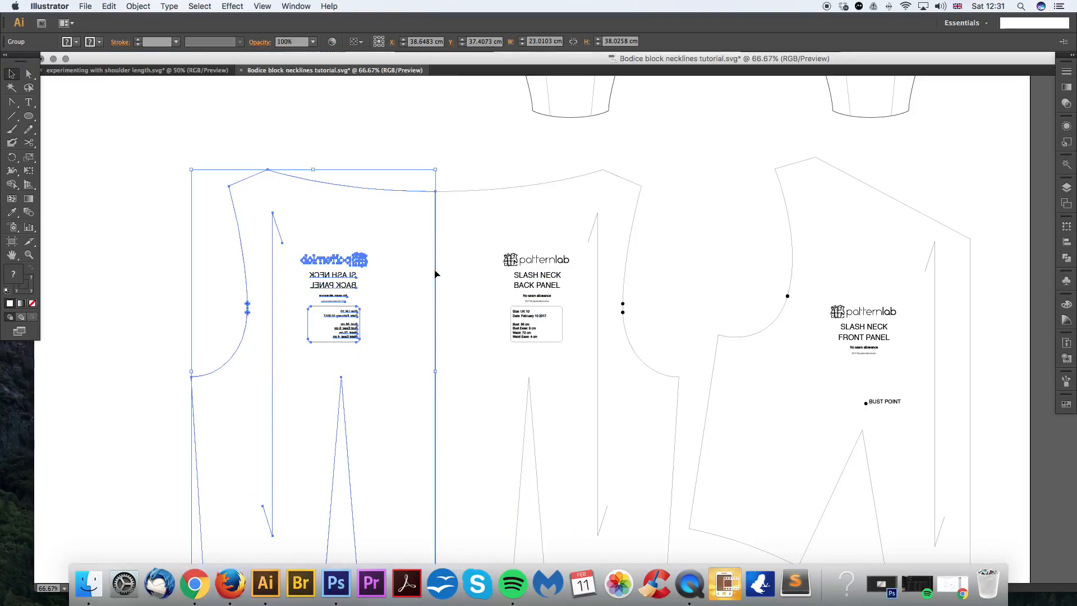
Step: Try lowering the joined centre neck points of both back halves to form a deeper scoop, and undo the moves
{"action": "left_click", "coordinate": [483, 165]}
{"action": "left_click_drag", "start_coordinate": [484, 166], "coordinate": [532, 175]}
{"action": "key", "text": "a"}
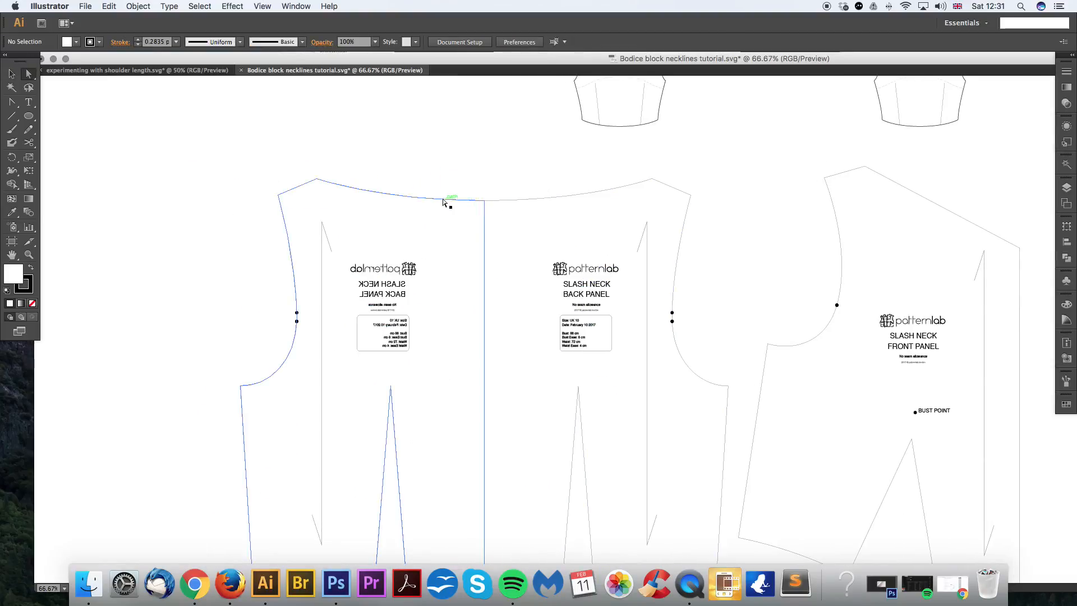
{"action": "left_click", "coordinate": [489, 203]}
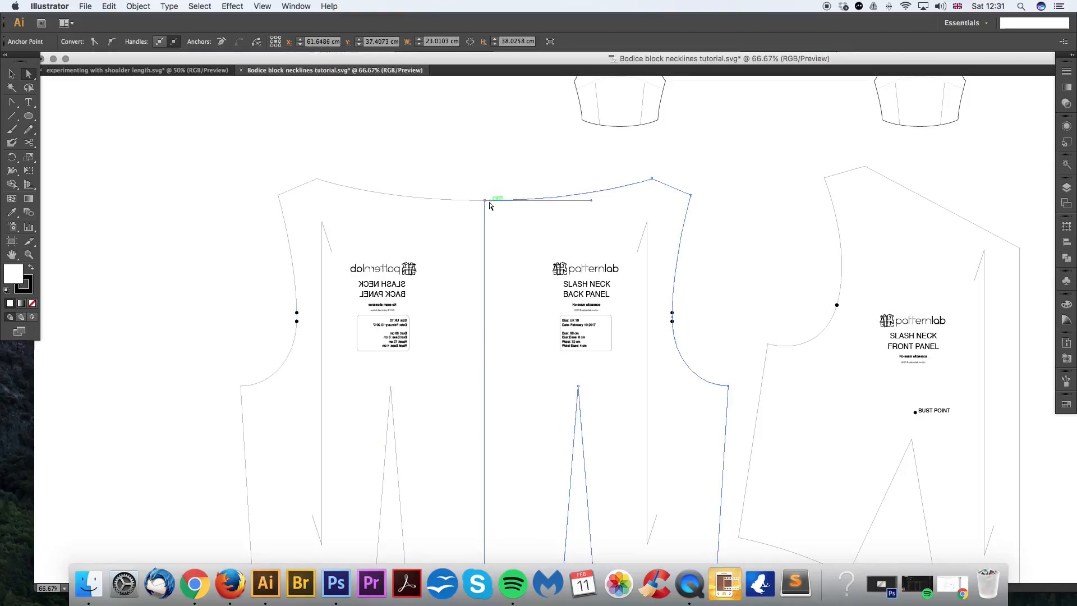
{"action": "mouse_move", "coordinate": [591, 200]}
{"action": "left_mouse_down"}
{"action": "mouse_move", "coordinate": [577, 240]}
{"action": "mouse_move", "coordinate": [588, 200]}
{"action": "left_mouse_up"}
{"action": "left_click_drag", "start_coordinate": [511, 179], "coordinate": [489, 536]}
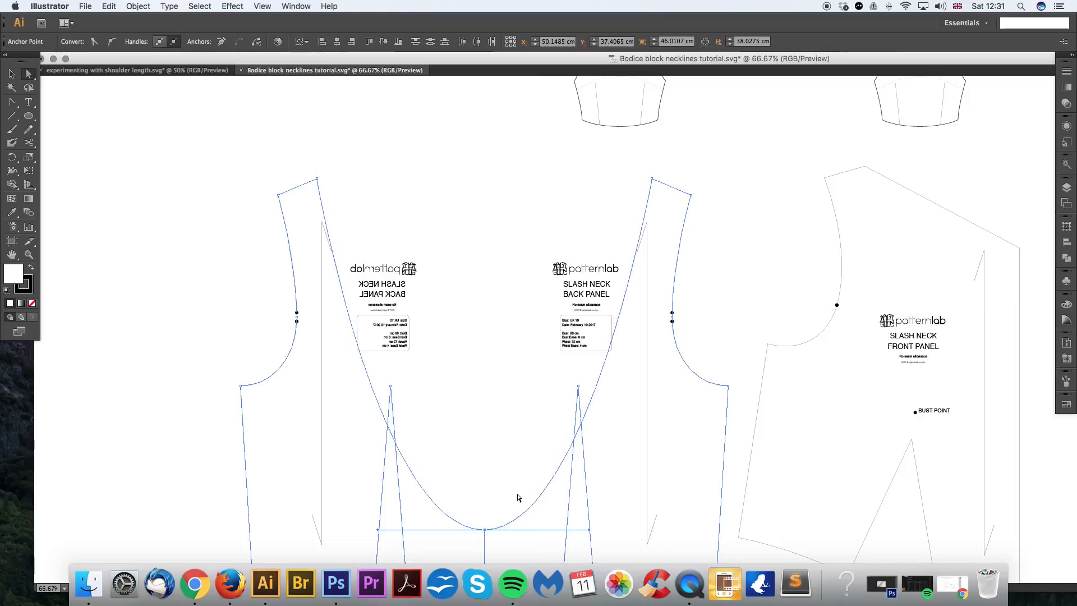
{"action": "left_click_drag", "start_coordinate": [489, 479], "coordinate": [489, 437]}
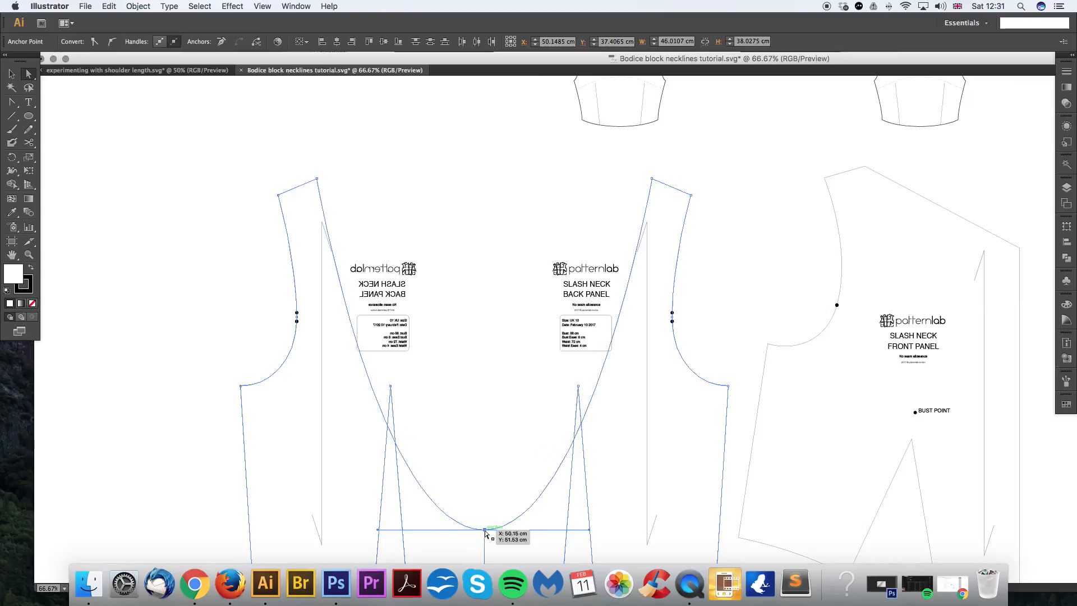
{"action": "left_click_drag", "start_coordinate": [485, 530], "coordinate": [485, 242]}
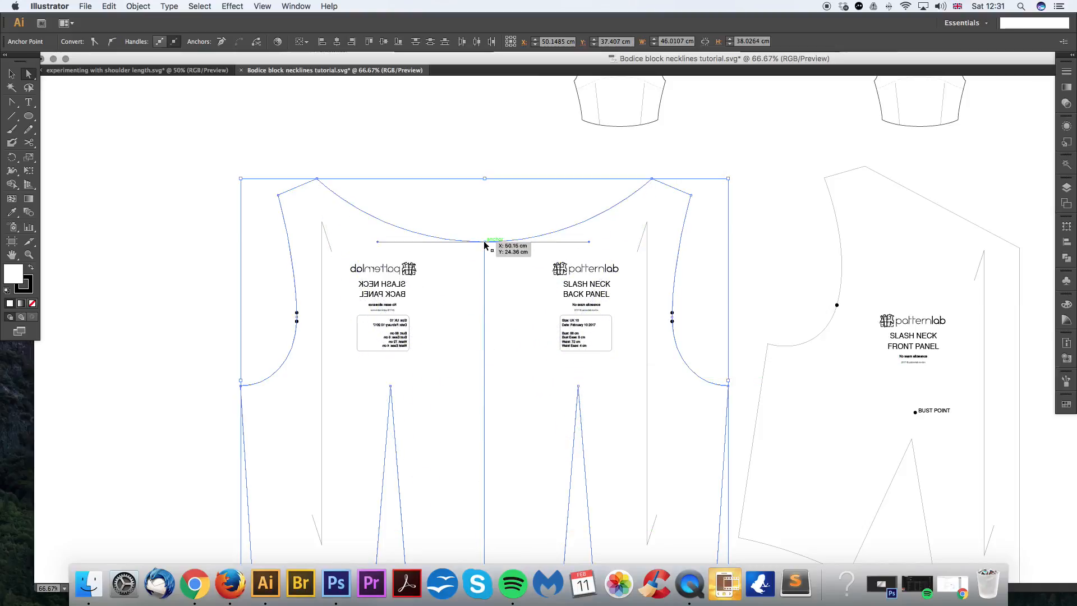
{"action": "key", "text": "super+z"}
{"action": "key", "text": "super+z"}
Step: Convert the front panel's centre neck corner into a smooth point with a horizontal handle to curve the neckline
{"action": "scroll", "coordinate": [578, 182], "scroll_direction": "up", "scroll_amount": 5}
{"action": "scroll", "coordinate": [578, 182], "scroll_direction": "right", "scroll_amount": 3}
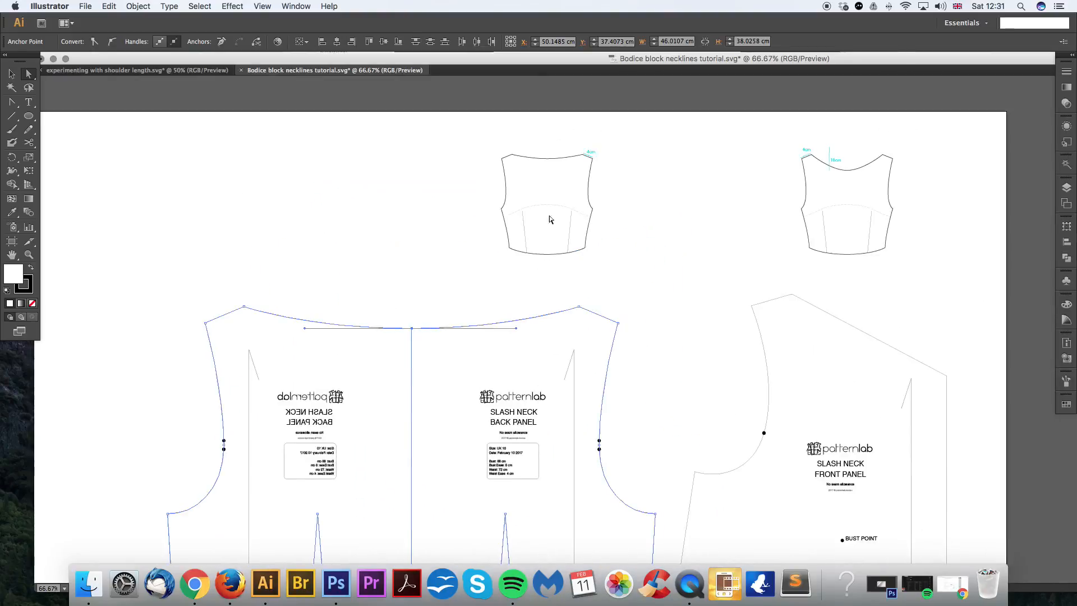
{"action": "left_click_drag", "start_coordinate": [666, 349], "coordinate": [272, 230]}
{"action": "left_click_drag", "start_coordinate": [532, 191], "coordinate": [583, 242]}
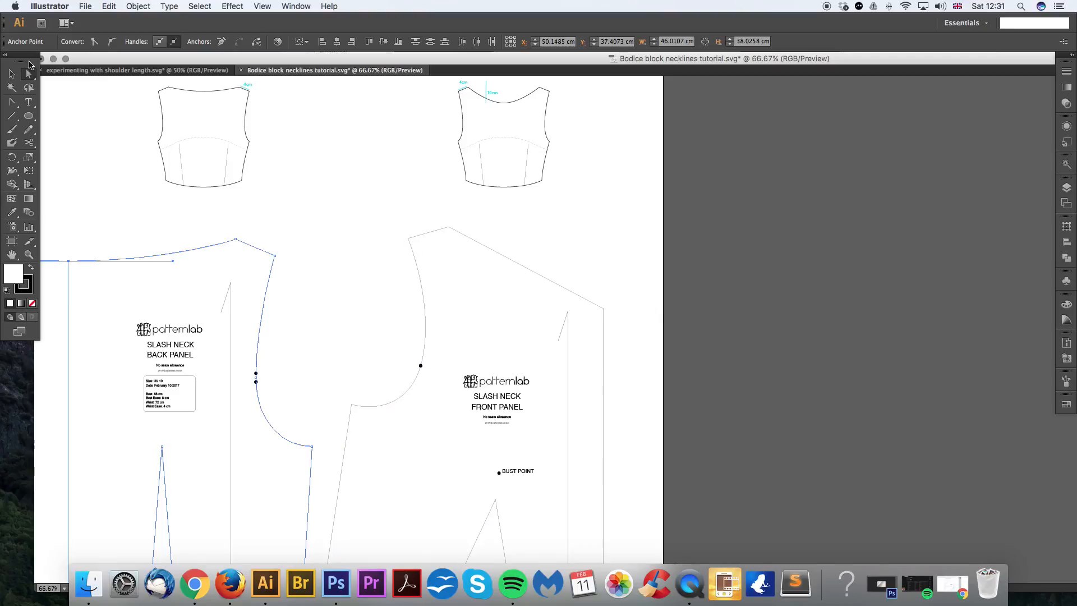
{"action": "left_click_drag", "start_coordinate": [14, 104], "coordinate": [67, 148]}
{"action": "mouse_move", "coordinate": [604, 308]}
{"action": "left_mouse_down"}
{"action": "mouse_move", "coordinate": [776, 312]}
{"action": "mouse_move", "coordinate": [683, 305]}
{"action": "mouse_move", "coordinate": [728, 305]}
{"action": "mouse_move", "coordinate": [695, 363]}
{"action": "mouse_move", "coordinate": [726, 314]}
{"action": "mouse_move", "coordinate": [754, 306]}
{"action": "mouse_move", "coordinate": [685, 310]}
{"action": "mouse_move", "coordinate": [734, 315]}
{"action": "mouse_move", "coordinate": [705, 317]}
{"action": "mouse_move", "coordinate": [604, 308]}
{"action": "left_mouse_up"}
{"action": "left_click_drag", "start_coordinate": [622, 314], "coordinate": [544, 190]}
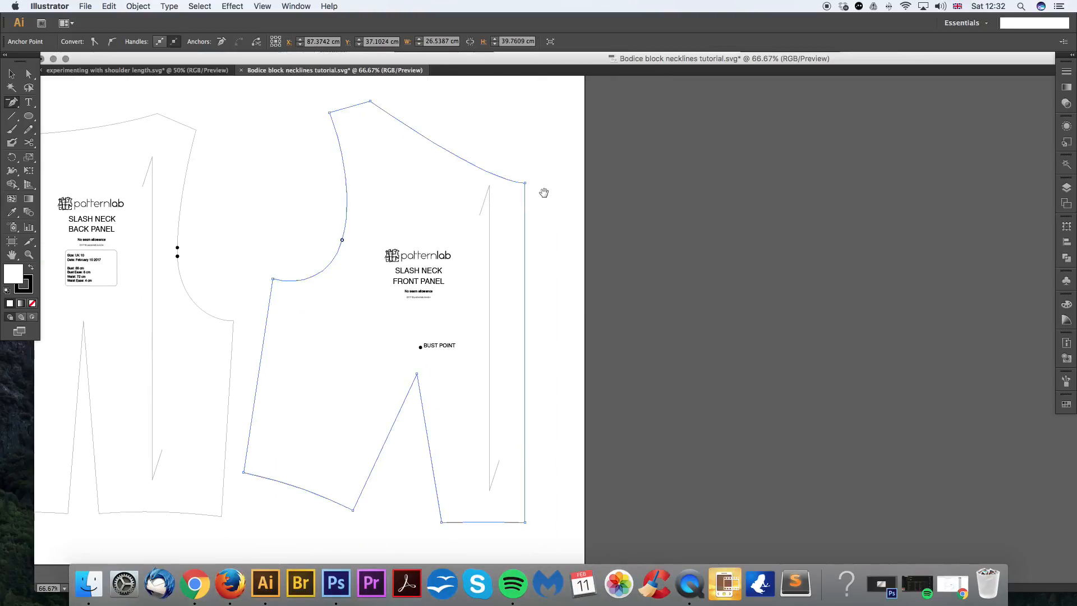
Step: Widen the artboard to about 148.7 cm by extending it on the side next to the front panel
{"action": "key", "text": "super+minus"}
{"action": "key", "text": "super+minus"}
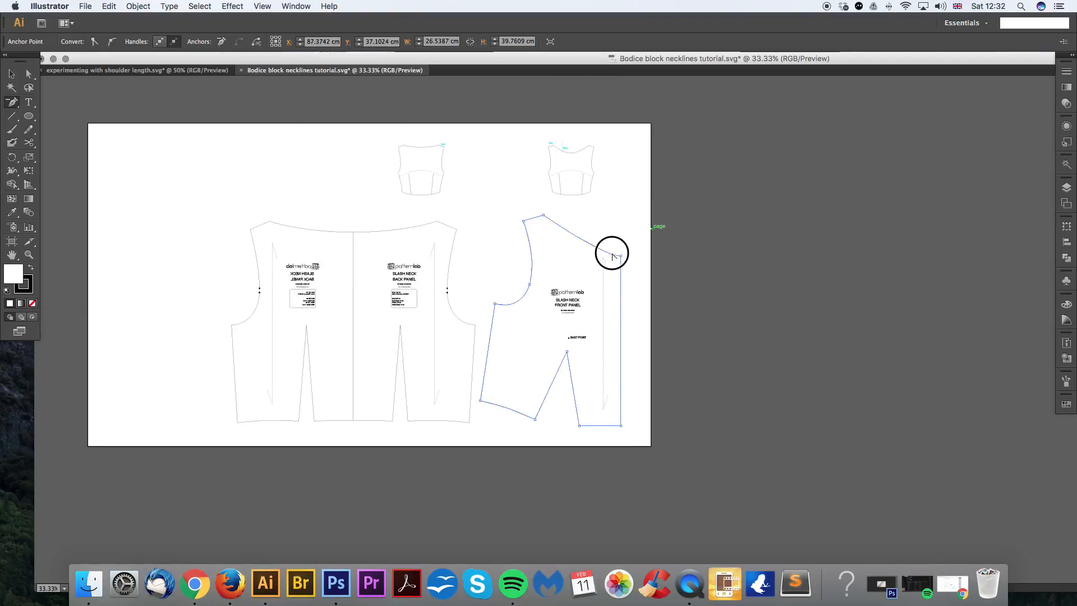
{"action": "left_click_drag", "start_coordinate": [612, 253], "coordinate": [601, 253]}
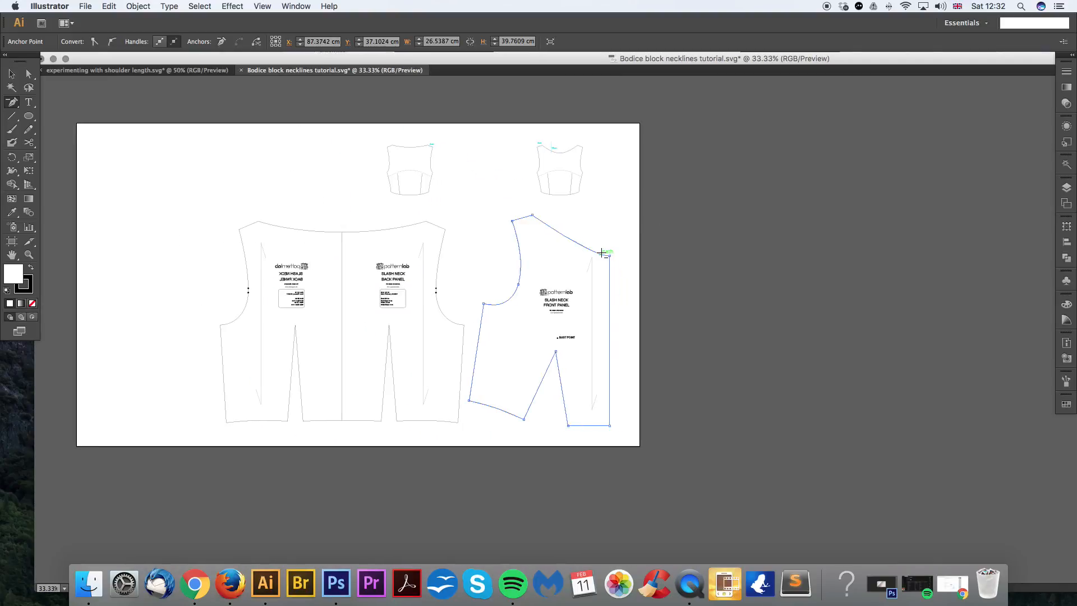
{"action": "left_click", "coordinate": [88, 7]}
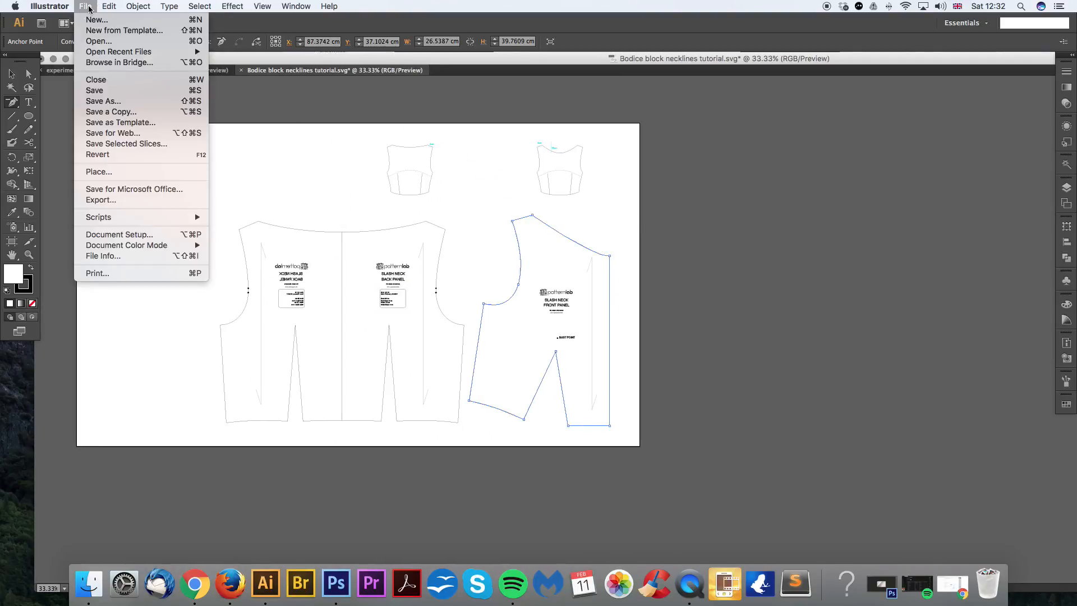
{"action": "left_click", "coordinate": [121, 233]}
{"action": "left_click", "coordinate": [746, 146]}
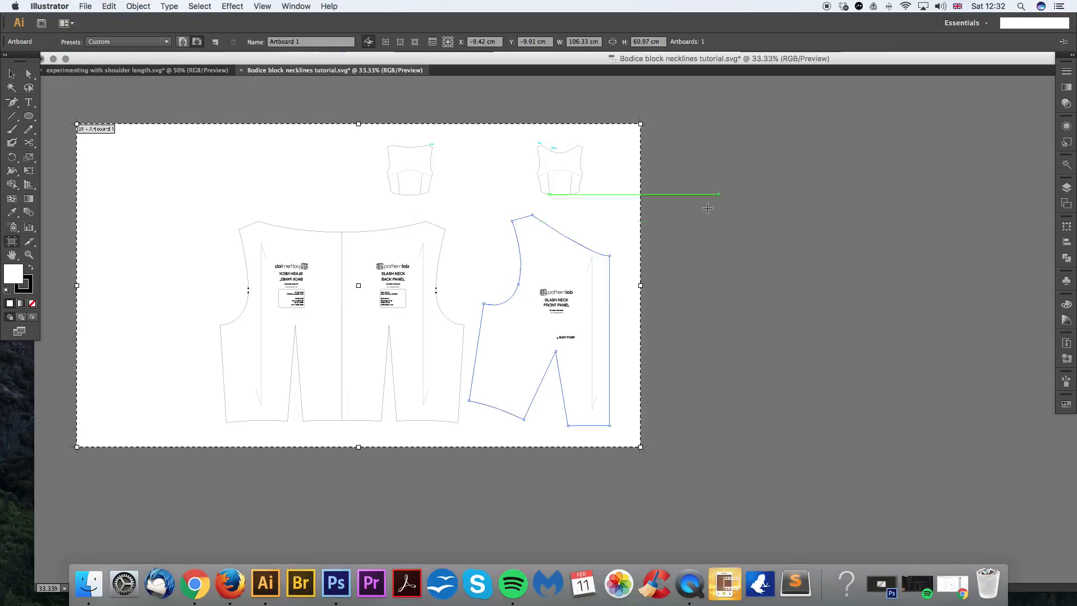
{"action": "left_click_drag", "start_coordinate": [640, 285], "coordinate": [864, 288]}
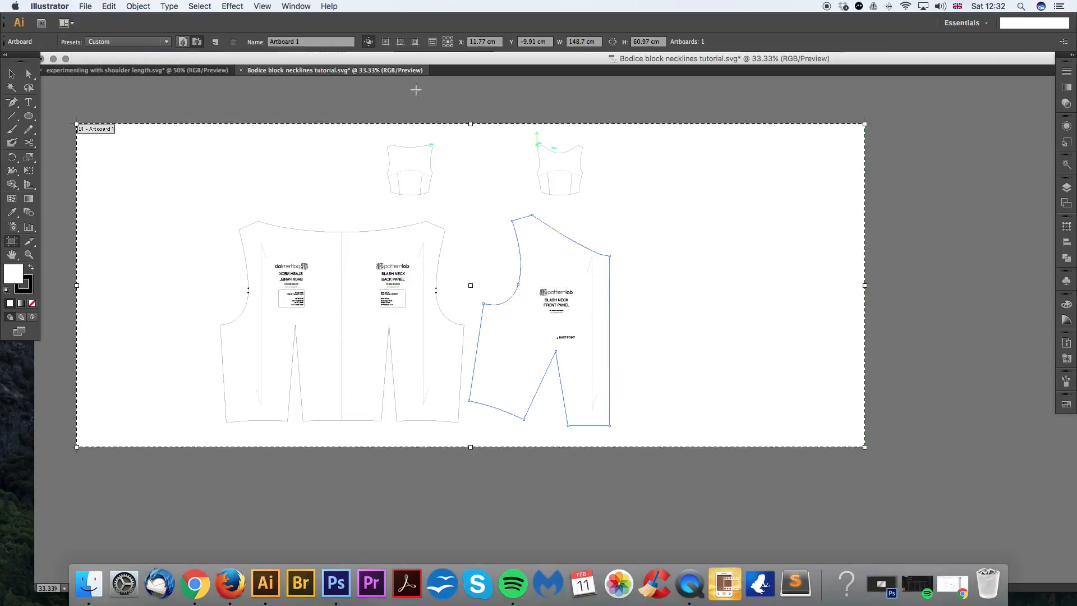
{"action": "left_click", "coordinate": [13, 75]}
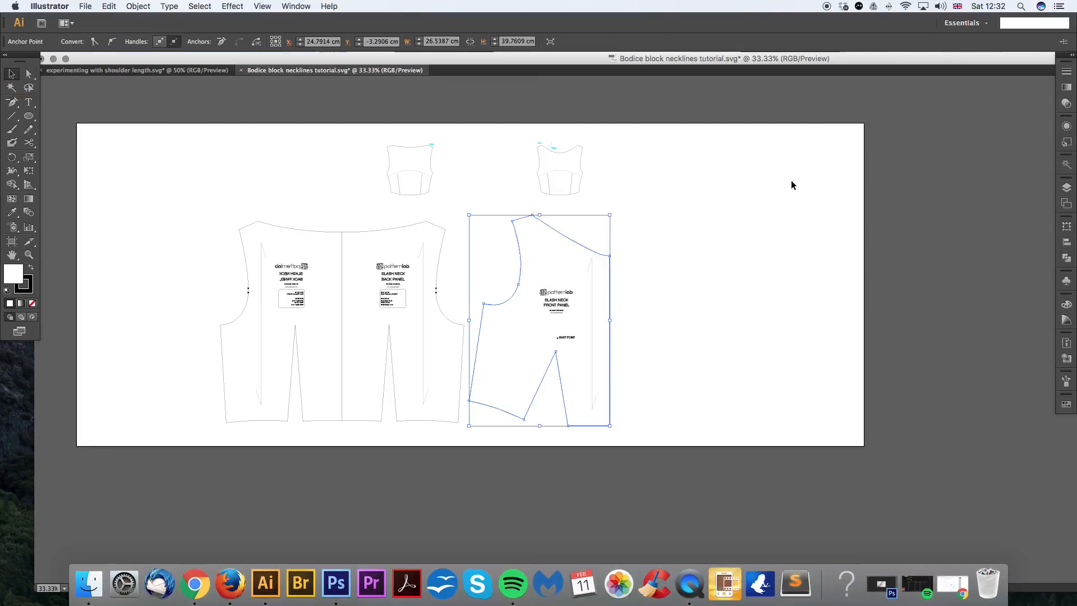
Step: Make a copy of the front panel reflected about the vertical axis and join it to the original along the centre front line
{"action": "left_click_drag", "start_coordinate": [783, 197], "coordinate": [704, 218]}
{"action": "key", "text": "super+equal"}
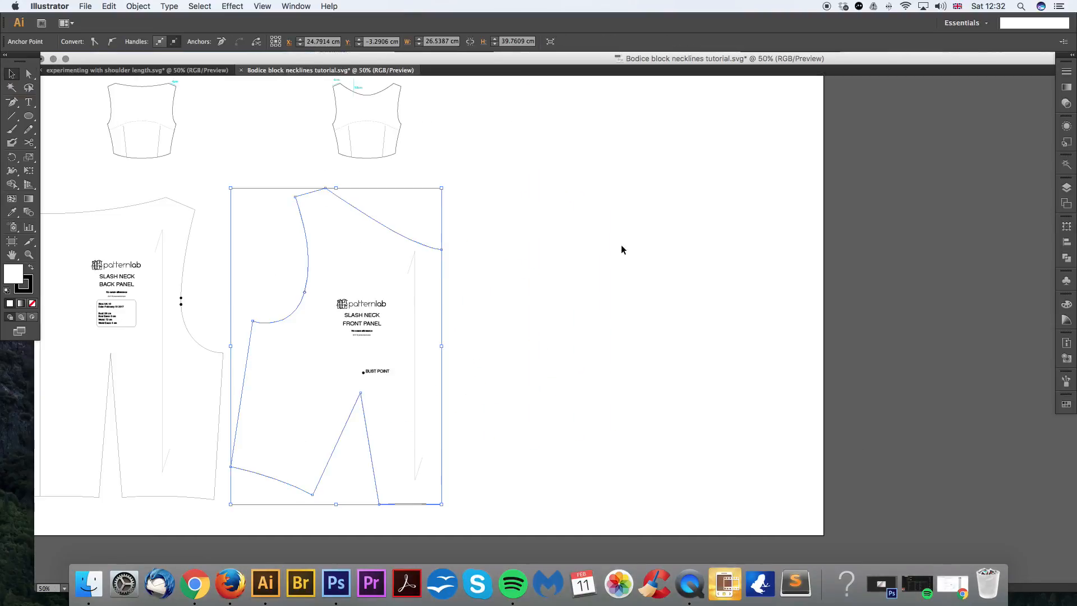
{"action": "left_click_drag", "start_coordinate": [620, 244], "coordinate": [748, 256]}
{"action": "left_click", "coordinate": [608, 252]}
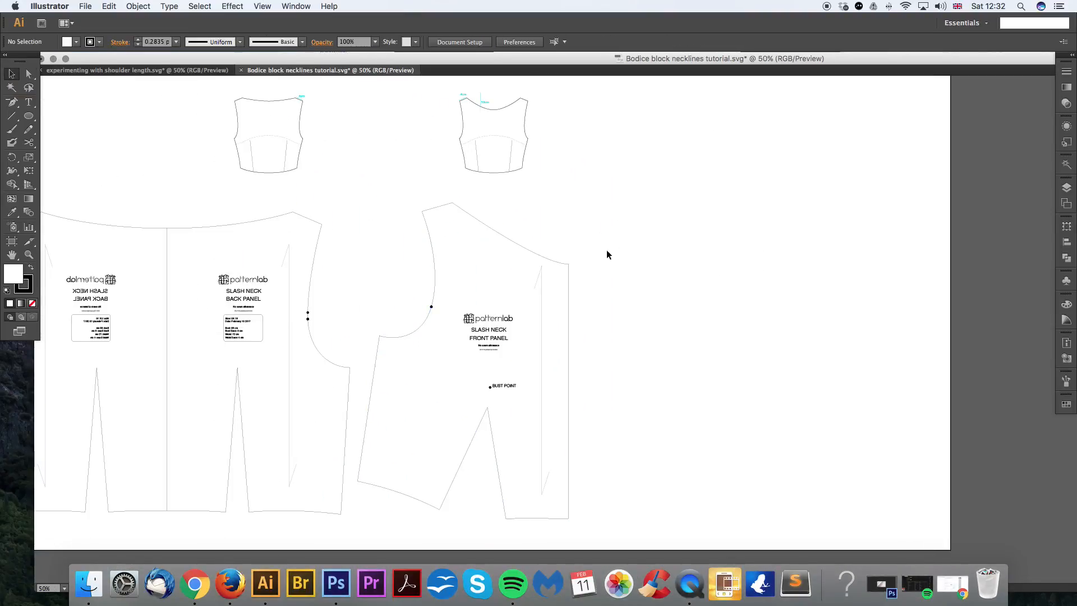
{"action": "left_click", "coordinate": [547, 260]}
{"action": "right_click", "coordinate": [548, 262]}
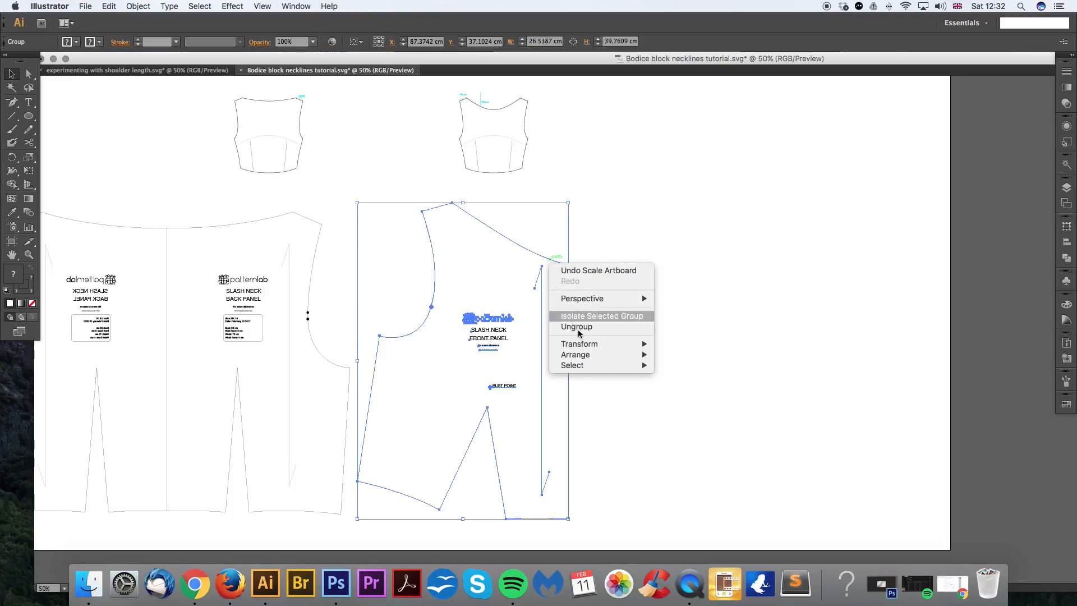
{"action": "mouse_move", "coordinate": [597, 344]}
{"action": "left_click", "coordinate": [678, 385]}
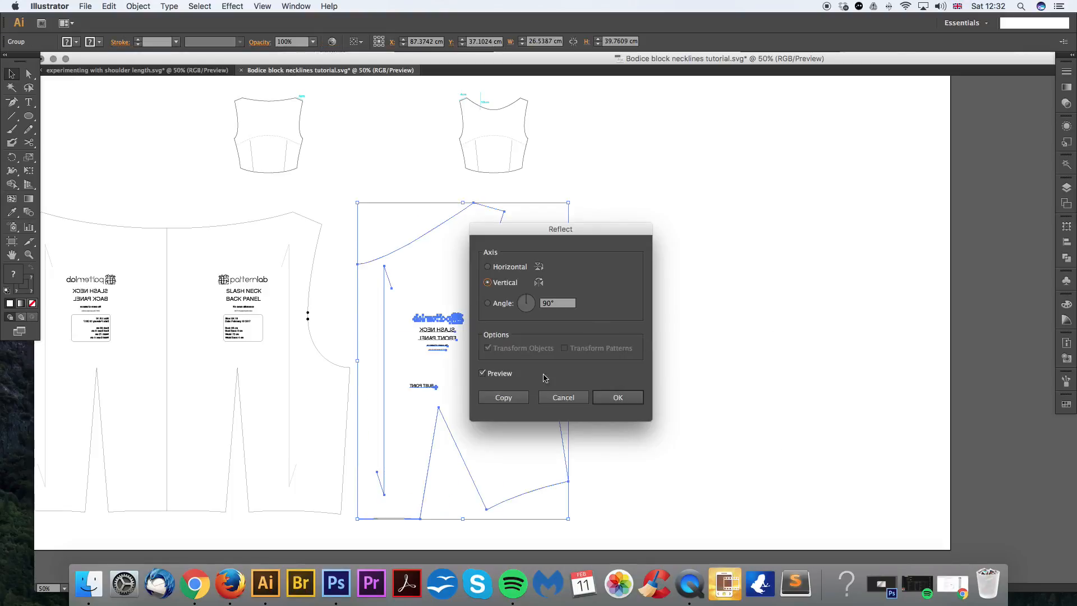
{"action": "left_click", "coordinate": [517, 396]}
{"action": "left_click_drag", "start_coordinate": [360, 277], "coordinate": [570, 279]}
Step: Lengthen the original front half's centre neck handle horizontally to give its neckline a fuller curve
{"action": "key", "text": "a"}
{"action": "left_click", "coordinate": [577, 202]}
{"action": "scroll", "coordinate": [583, 207], "scroll_direction": "up", "scroll_amount": 2}
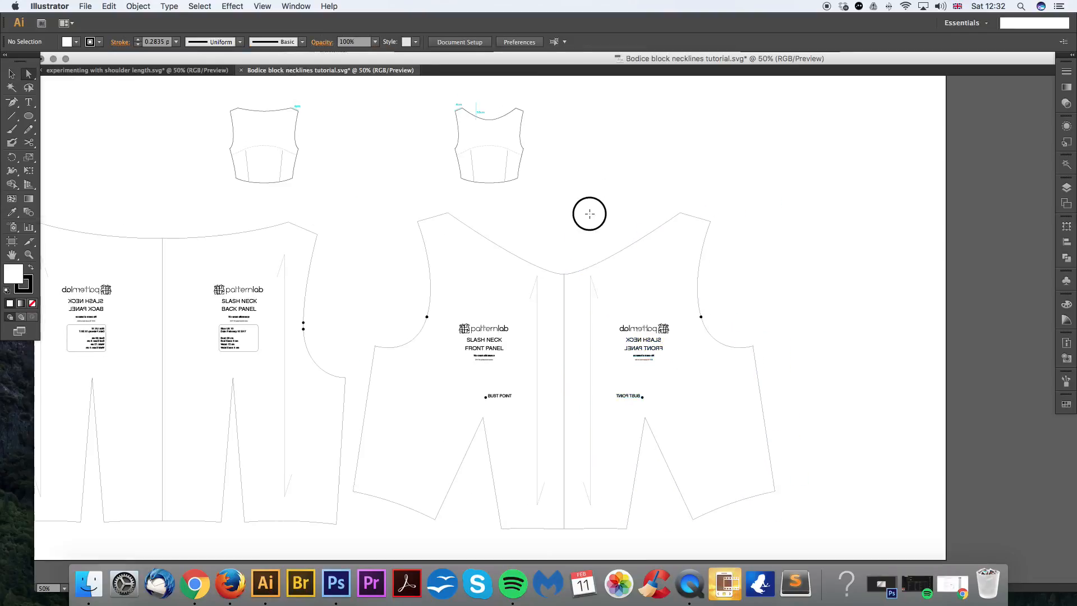
{"action": "left_click", "coordinate": [558, 286]}
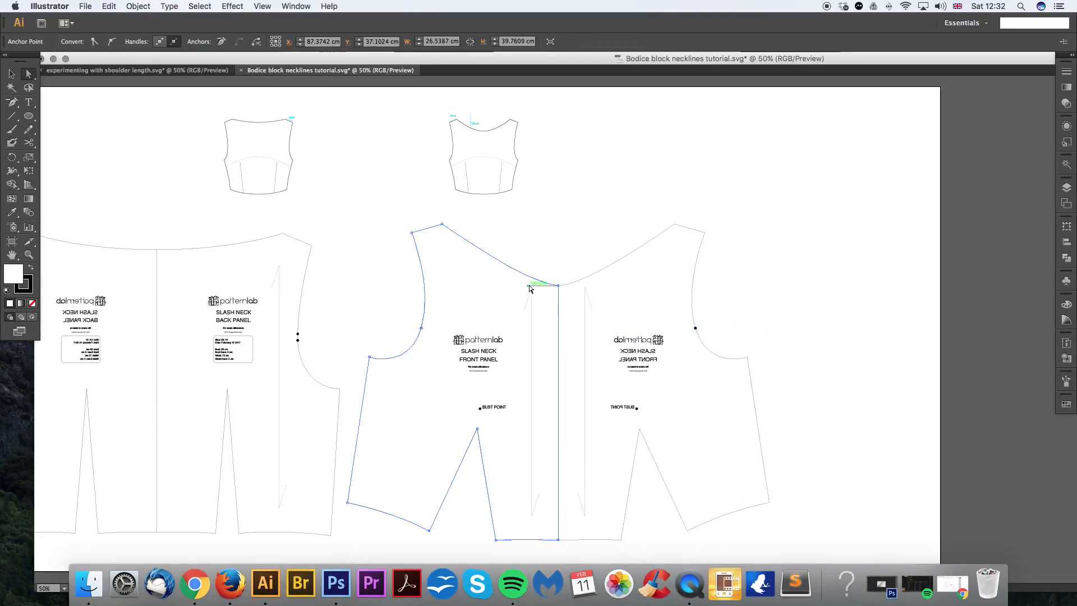
{"action": "left_click_drag", "start_coordinate": [528, 286], "coordinate": [482, 286]}
Step: Extend the mirrored front half's centre neck handle horizontally and pull a vertical handle down from its shoulder neck point
{"action": "left_click", "coordinate": [593, 275]}
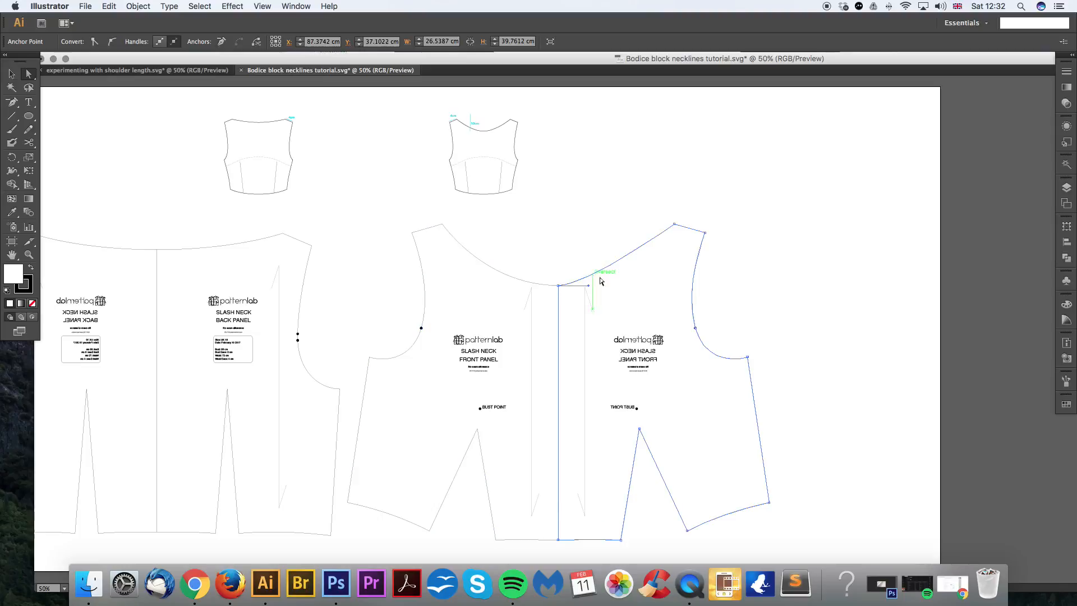
{"action": "left_click_drag", "start_coordinate": [589, 286], "coordinate": [681, 286]}
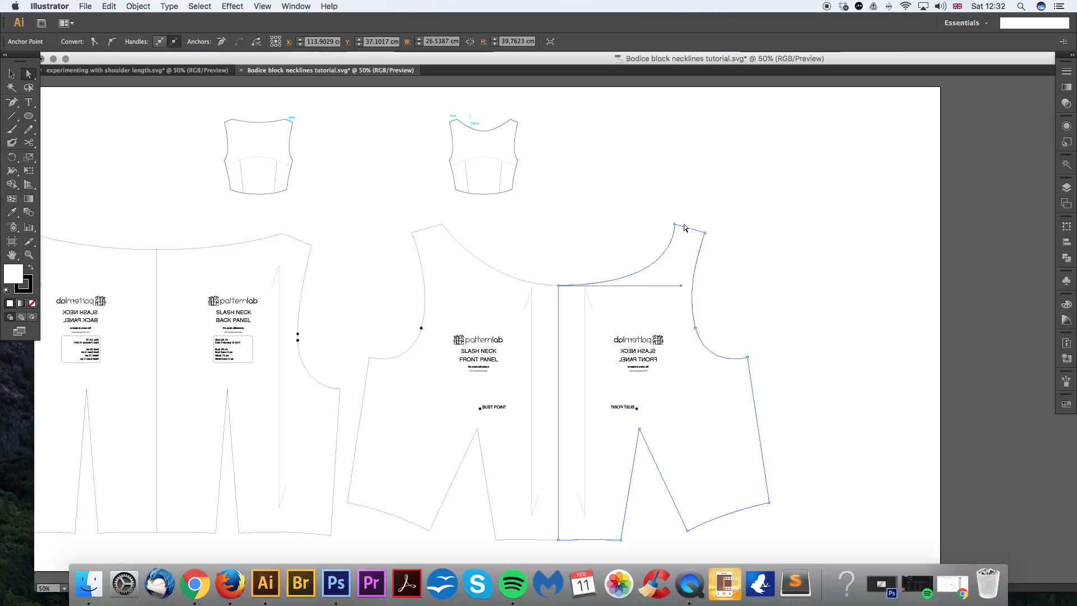
{"action": "mouse_move", "coordinate": [684, 287]}
{"action": "left_mouse_down"}
{"action": "mouse_move", "coordinate": [653, 289]}
{"action": "mouse_move", "coordinate": [669, 286]}
{"action": "left_mouse_up"}
{"action": "left_click_drag", "start_coordinate": [675, 223], "coordinate": [674, 314]}
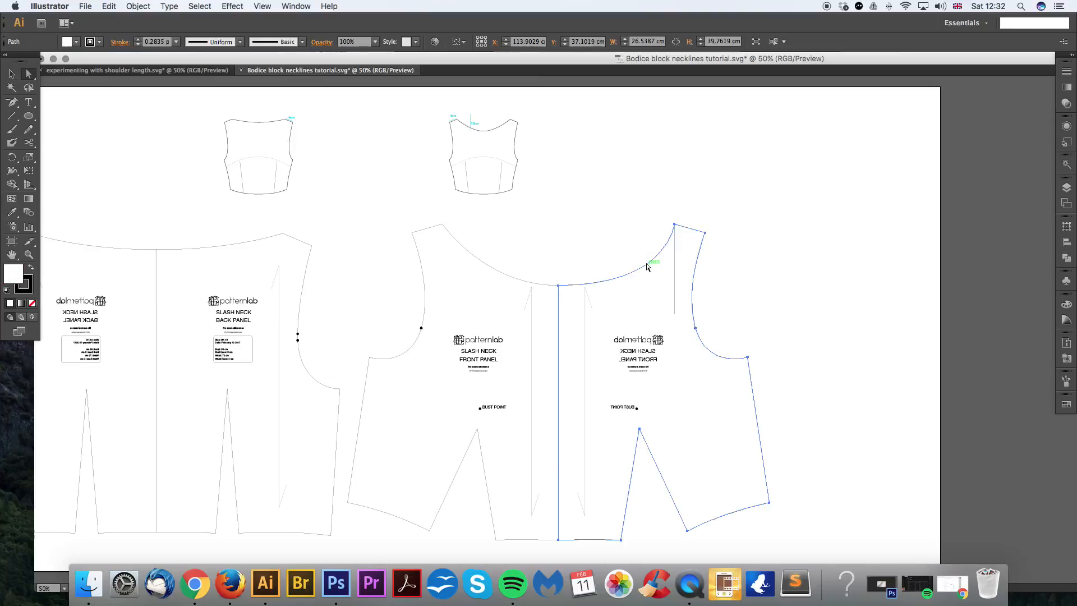
Step: Try shortening the mirrored front half's centre neck handle slightly to flatten the neckline curve
{"action": "left_click", "coordinate": [633, 254]}
{"action": "left_click", "coordinate": [635, 272]}
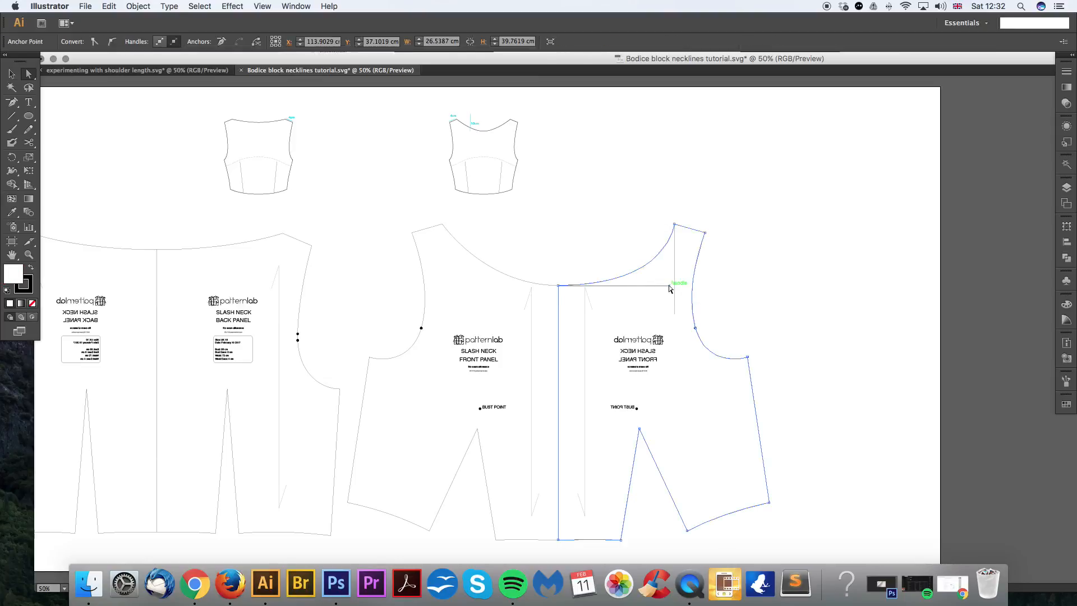
{"action": "mouse_move", "coordinate": [669, 285]}
{"action": "left_mouse_down"}
{"action": "mouse_move", "coordinate": [696, 284]}
{"action": "mouse_move", "coordinate": [657, 285]}
{"action": "left_mouse_up"}
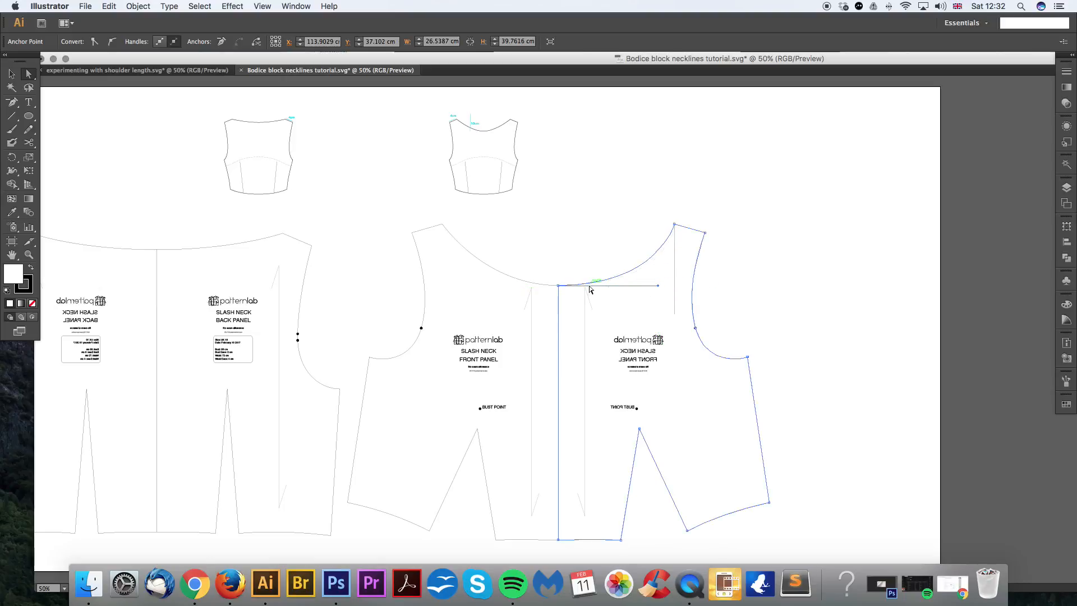
{"action": "left_click", "coordinate": [606, 222]}
{"action": "left_click", "coordinate": [667, 224]}
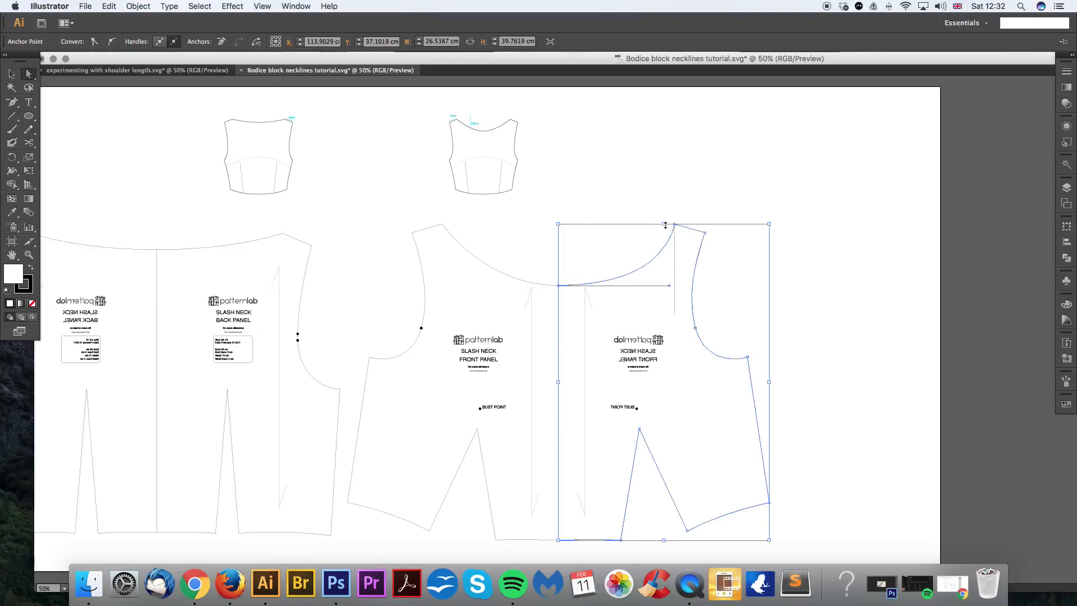
Step: Undo the recent front neckline edits and the mirroring to return to the single front panel half
{"action": "key", "text": "super+z"}
{"action": "key", "text": "super+z"}
{"action": "key", "text": "super+z"}
{"action": "key", "text": "super+z"}
{"action": "key", "text": "super+z"}
{"action": "key", "text": "super+z"}
{"action": "key", "text": "super+z"}
{"action": "key", "text": "super+z"}
{"action": "key", "text": "super+z"}
{"action": "key", "text": "super+z"}
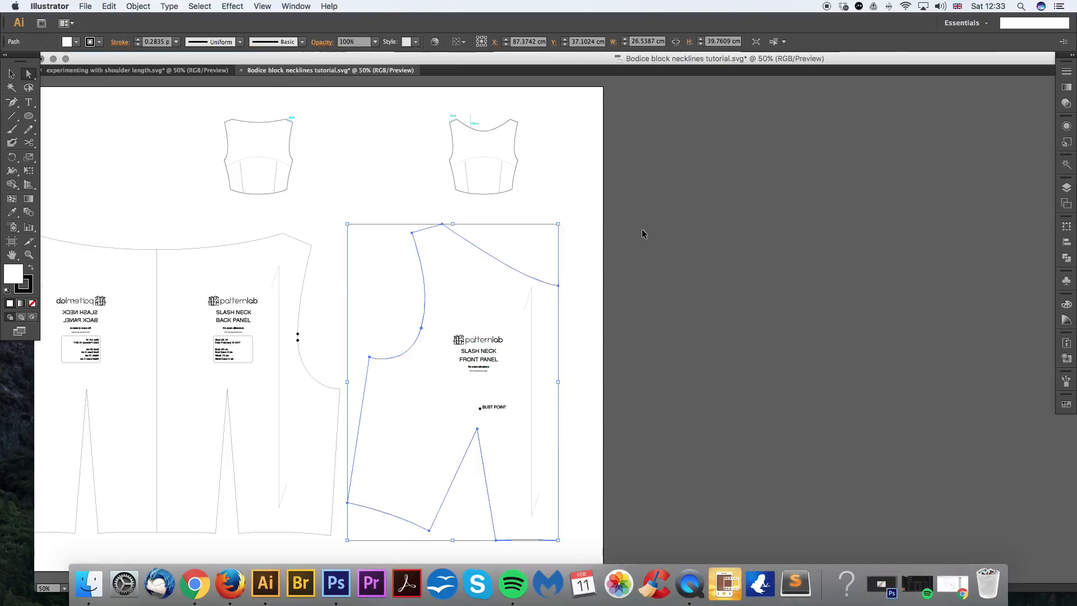
Step: Adjust the front panel's centre neck handle horizontally to reshape the neckline into a gentle curve
{"action": "left_click_drag", "start_coordinate": [495, 218], "coordinate": [624, 221]}
{"action": "key", "text": "super+shift+a"}
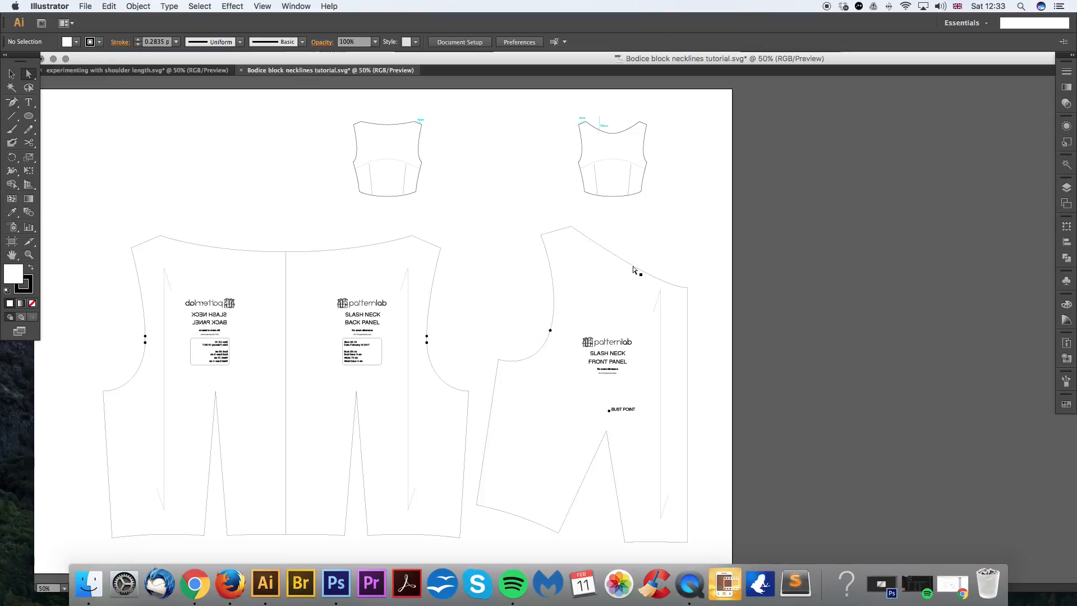
{"action": "left_click", "coordinate": [633, 270]}
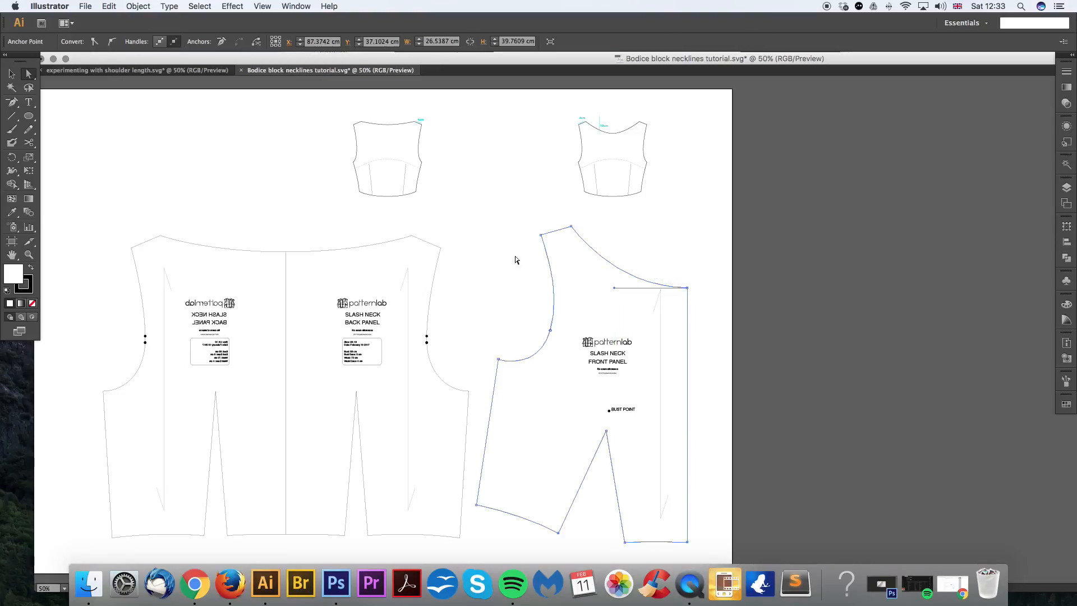
{"action": "left_click", "coordinate": [478, 242]}
{"action": "left_click", "coordinate": [628, 285]}
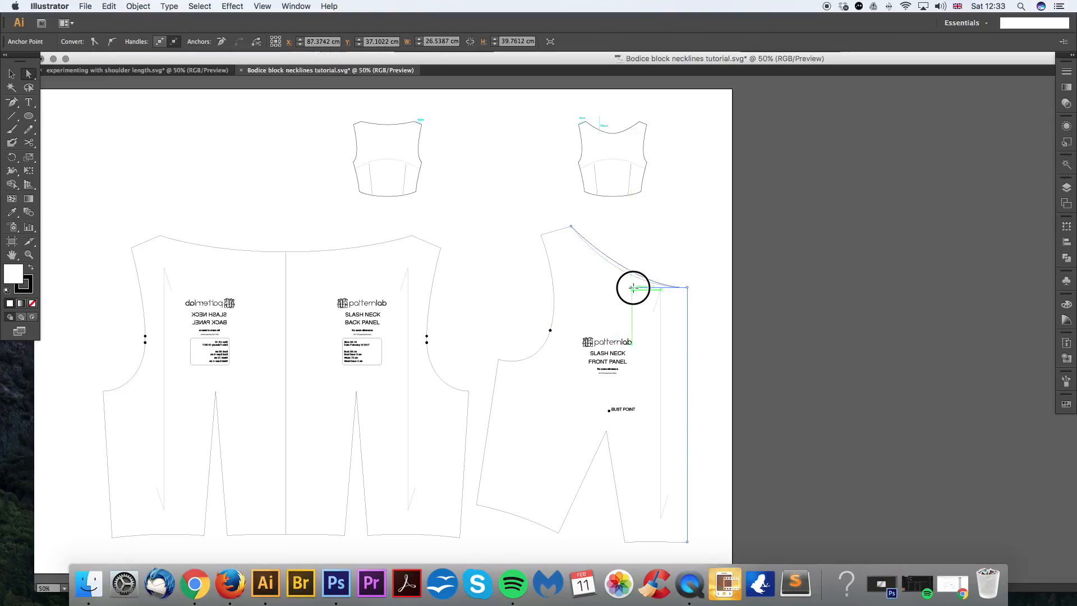
{"action": "left_click", "coordinate": [486, 273]}
Step: Delete the mirrored half of the back panel, keeping only the original half
{"action": "scroll", "coordinate": [371, 234], "scroll_direction": "left", "scroll_amount": 3}
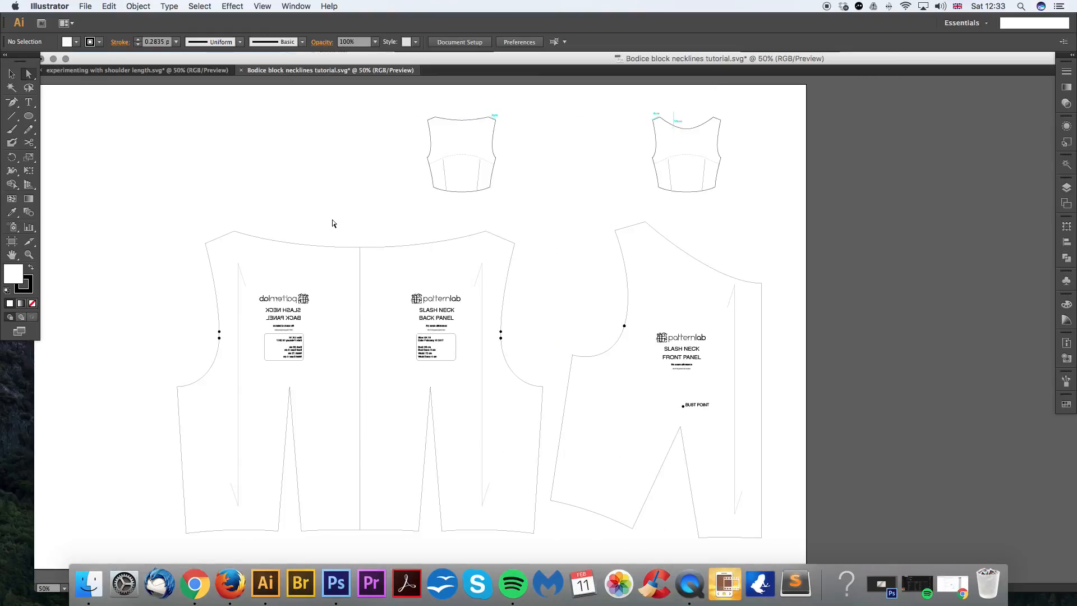
{"action": "key", "text": "v"}
{"action": "left_click_drag", "start_coordinate": [300, 308], "coordinate": [270, 324]}
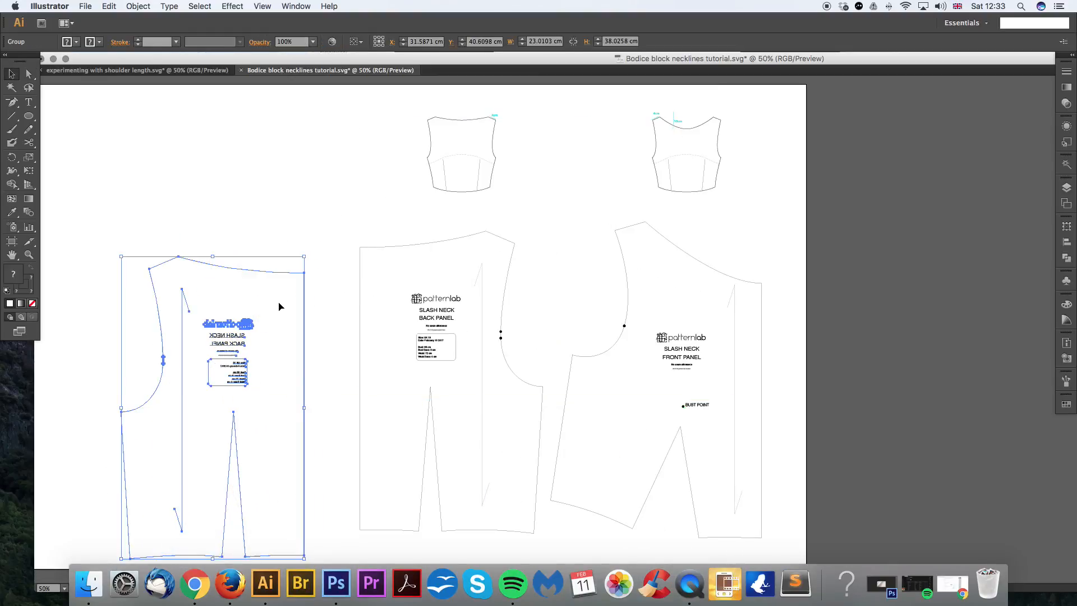
{"action": "key", "text": "Delete"}
{"action": "scroll", "coordinate": [303, 283], "scroll_direction": "right", "scroll_amount": 3}
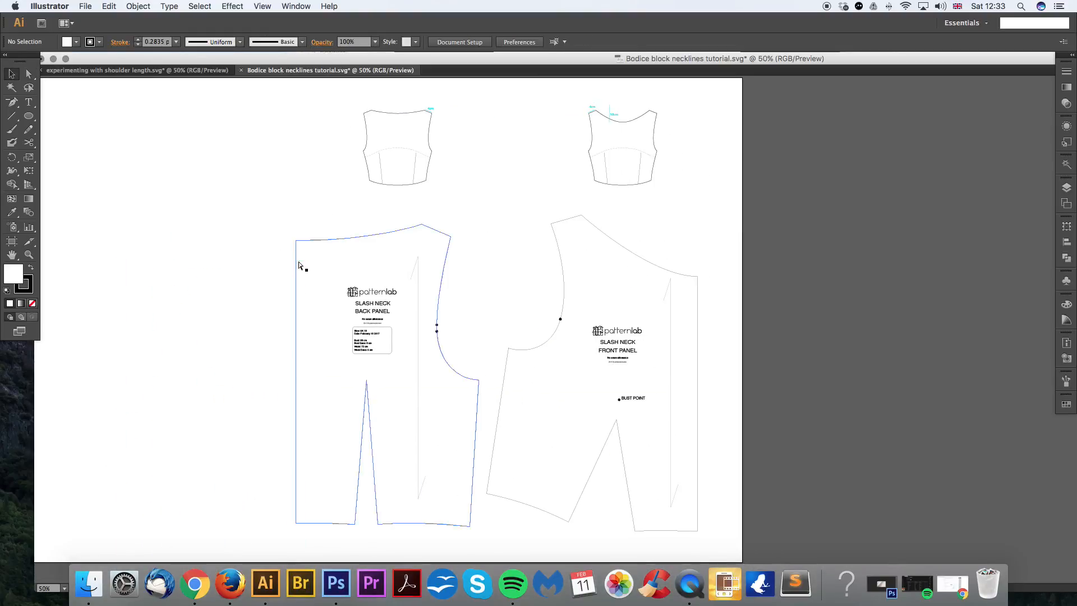
Step: Delete both small bodice sketches above the front and back panels
{"action": "left_click_drag", "start_coordinate": [532, 250], "coordinate": [556, 251]}
{"action": "scroll", "coordinate": [556, 251], "scroll_direction": "up", "scroll_amount": 1}
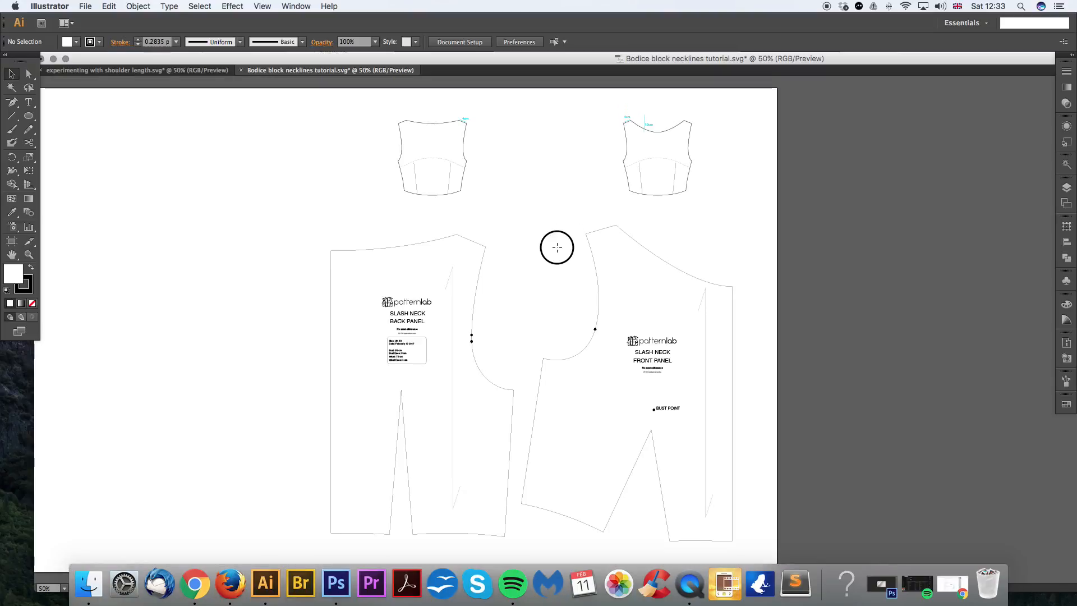
{"action": "key", "text": "super+minus"}
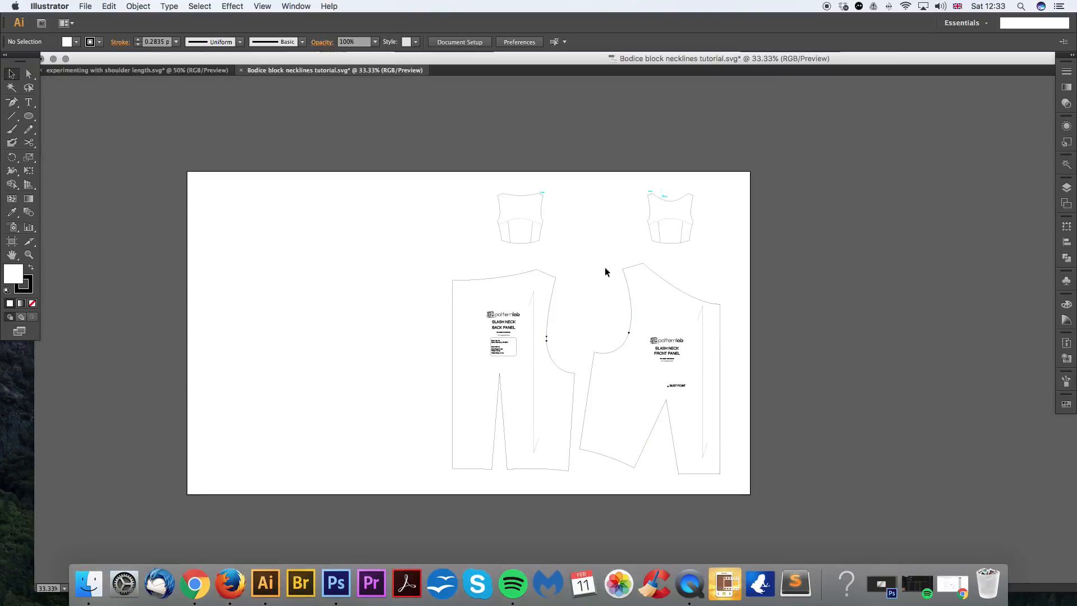
{"action": "key", "text": "super+plus"}
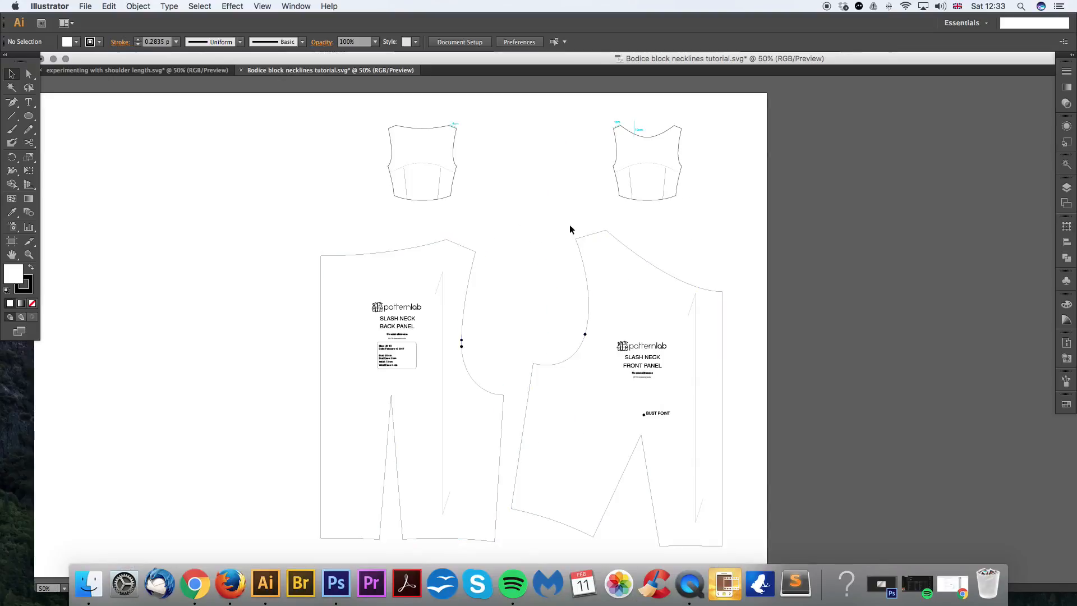
{"action": "left_click_drag", "start_coordinate": [338, 99], "coordinate": [731, 216]}
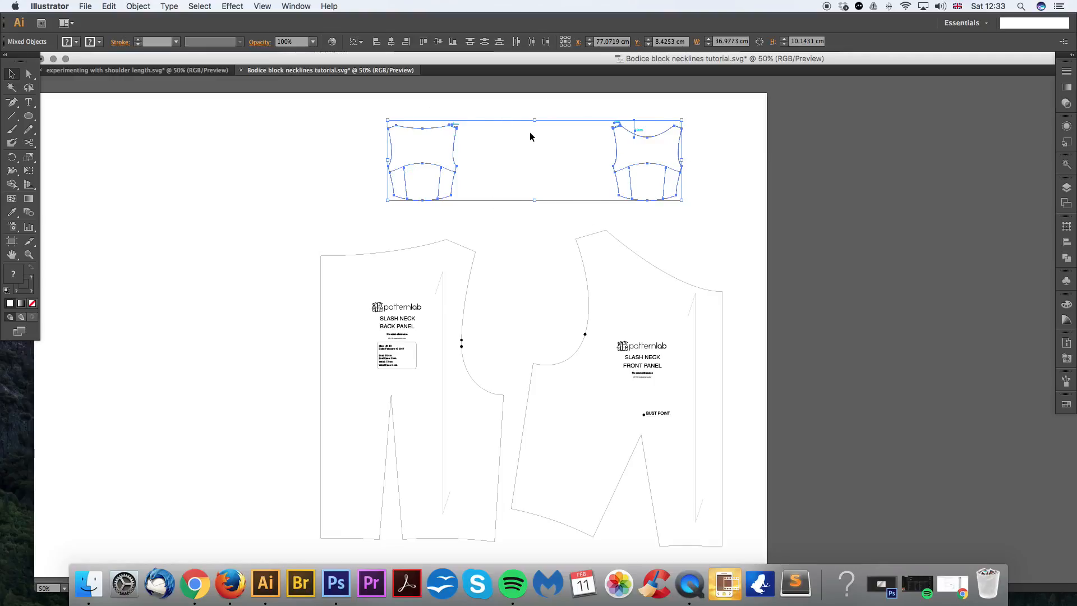
{"action": "key", "text": "Delete"}
Step: Move the whole front panel so its outer shoulder point snaps onto the back panel's outer shoulder point
{"action": "scroll", "coordinate": [515, 181], "scroll_direction": "down", "scroll_amount": 2}
{"action": "scroll", "coordinate": [515, 181], "scroll_direction": "left", "scroll_amount": 2}
{"action": "left_click_drag", "start_coordinate": [561, 183], "coordinate": [778, 501]}
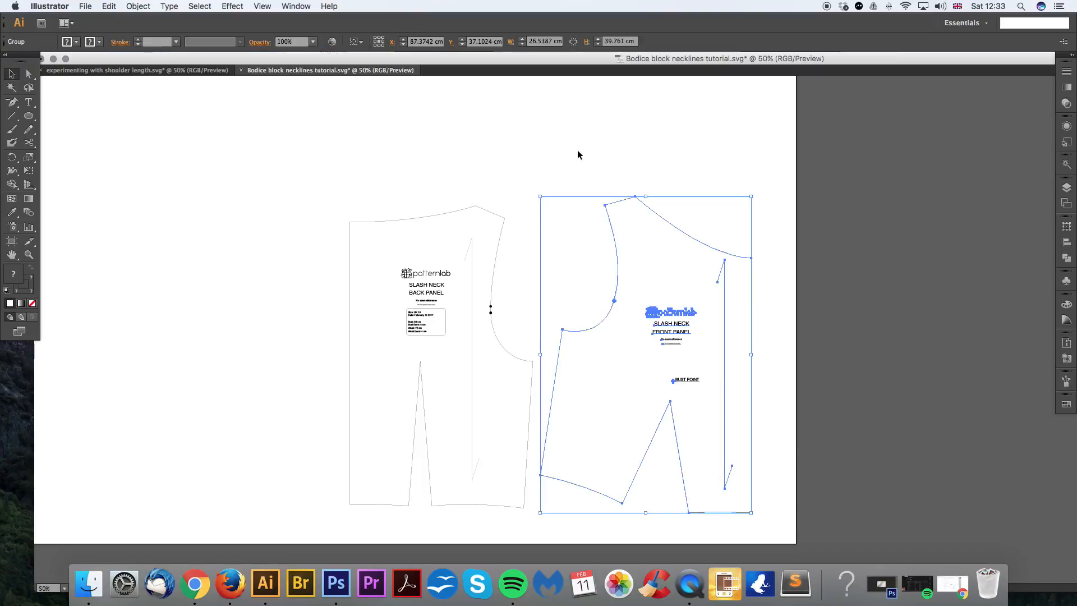
{"action": "left_click_drag", "start_coordinate": [537, 166], "coordinate": [776, 529]}
{"action": "scroll", "coordinate": [604, 209], "scroll_direction": "up", "scroll_amount": 2}
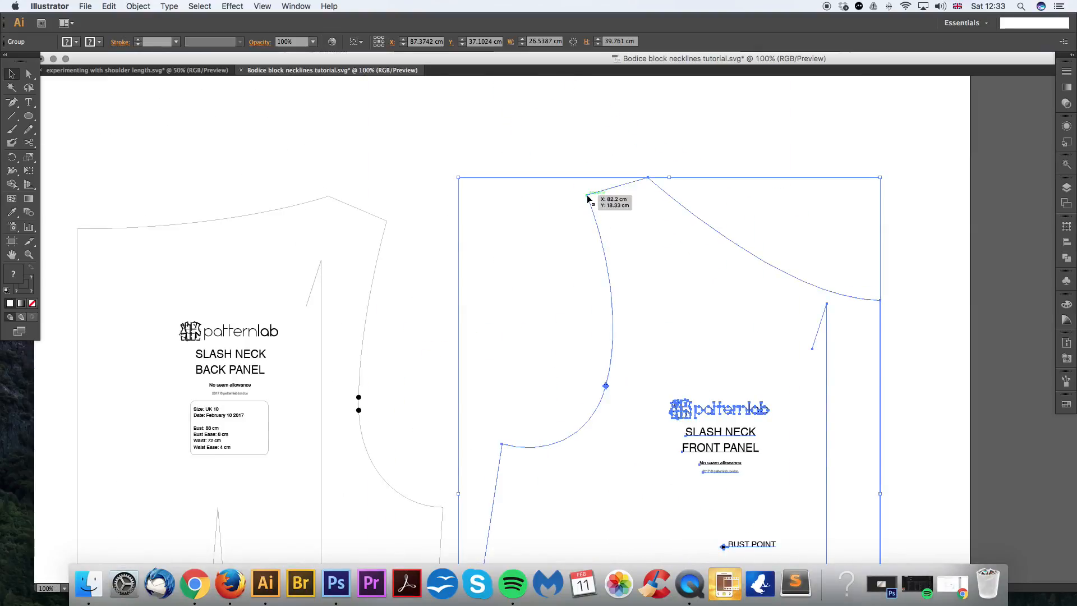
{"action": "scroll", "coordinate": [588, 200], "scroll_direction": "up", "scroll_amount": 2}
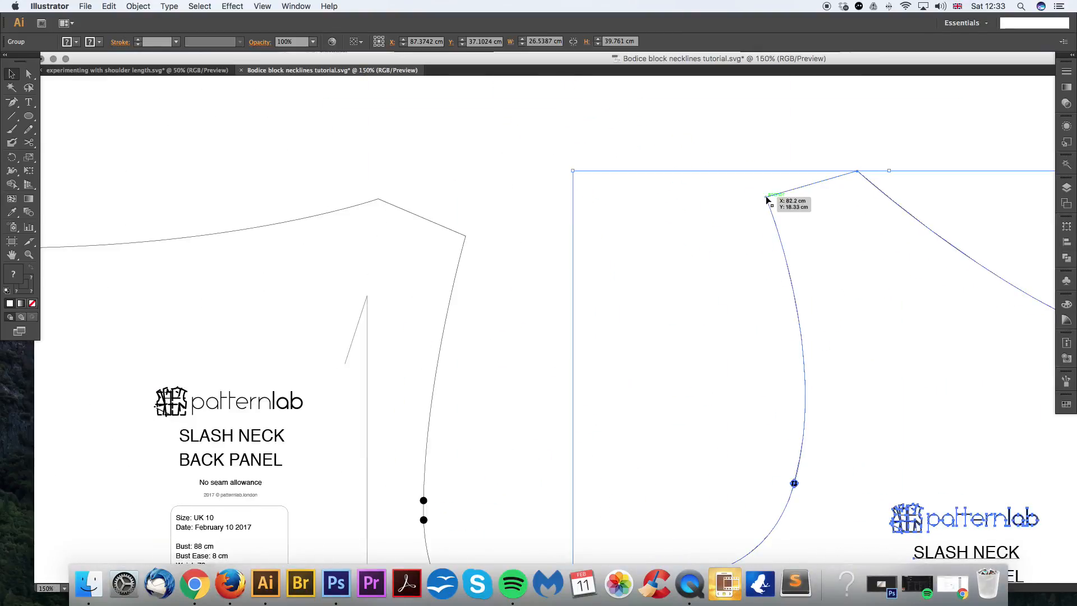
{"action": "left_click_drag", "start_coordinate": [766, 199], "coordinate": [466, 239]}
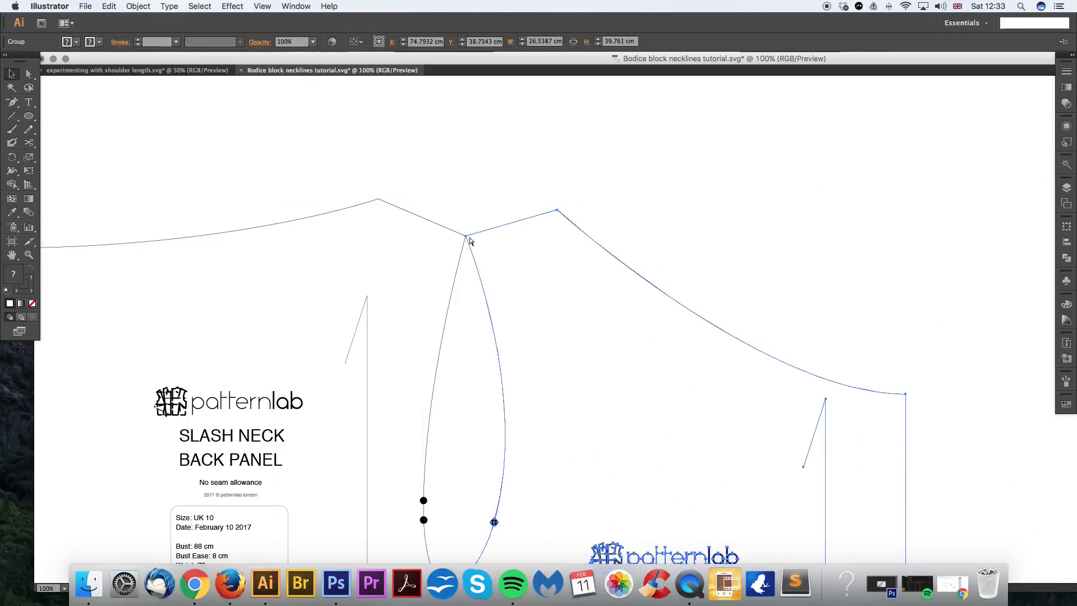
Step: Rotate the front panel about the shared outer shoulder point until its shoulder seam lies along the back panel's shoulder seam
{"action": "scroll", "coordinate": [468, 238], "scroll_direction": "down", "scroll_amount": 2}
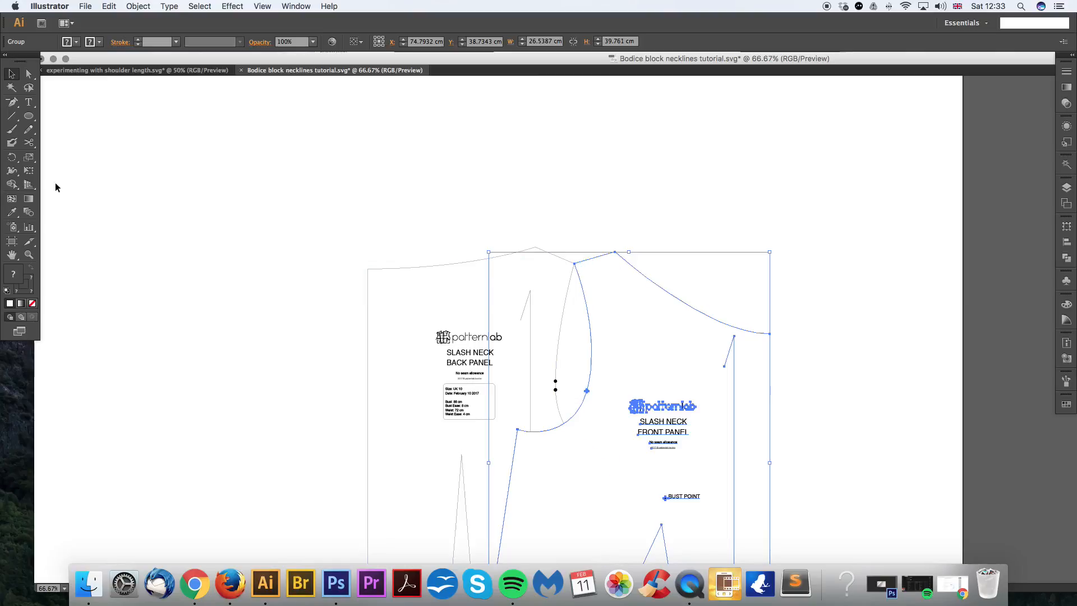
{"action": "left_click", "coordinate": [12, 157]}
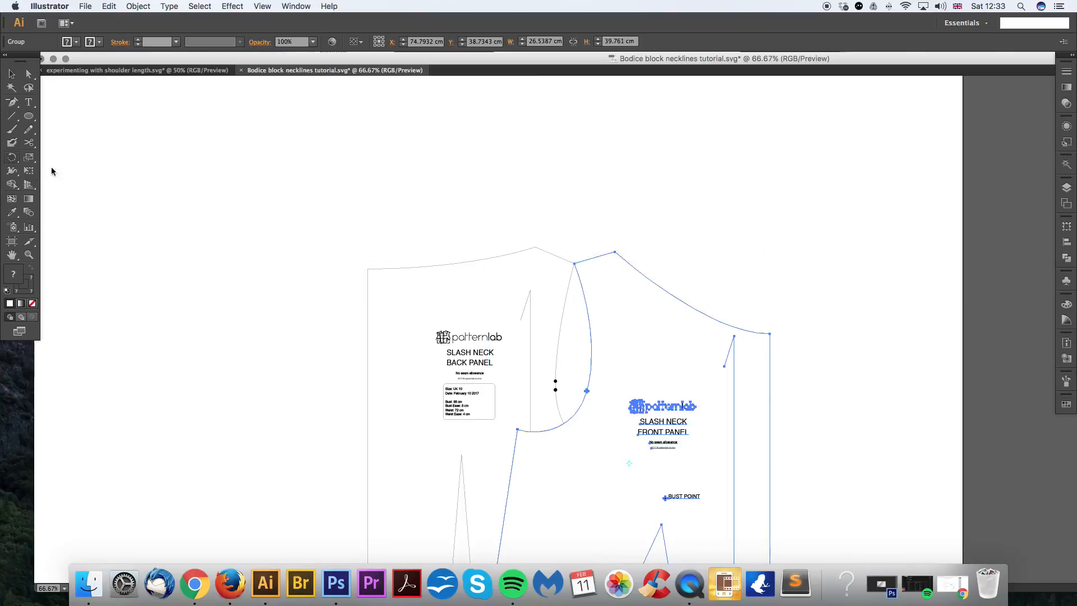
{"action": "left_click", "coordinate": [575, 263]}
{"action": "left_click_drag", "start_coordinate": [617, 253], "coordinate": [540, 247]}
{"action": "key", "text": "v"}
{"action": "left_click", "coordinate": [608, 250]}
{"action": "scroll", "coordinate": [608, 250], "scroll_direction": "up", "scroll_amount": 3}
{"action": "left_click", "coordinate": [638, 307]}
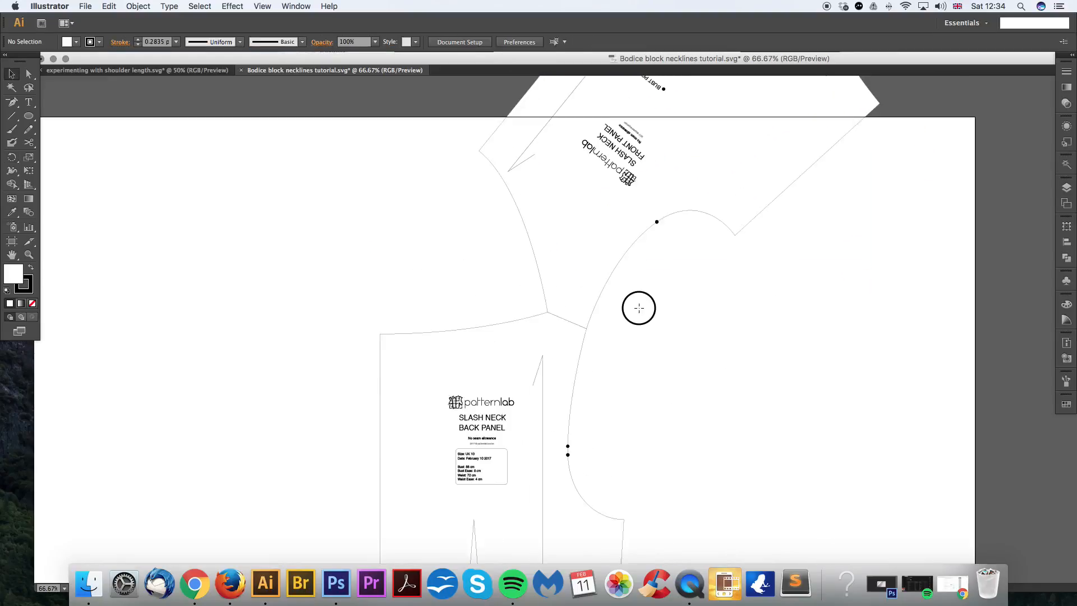
Step: Shift the front panel's shoulder neck point slightly along the shoulder seam, away from the back panel's neck point
{"action": "key", "text": "super+minus"}
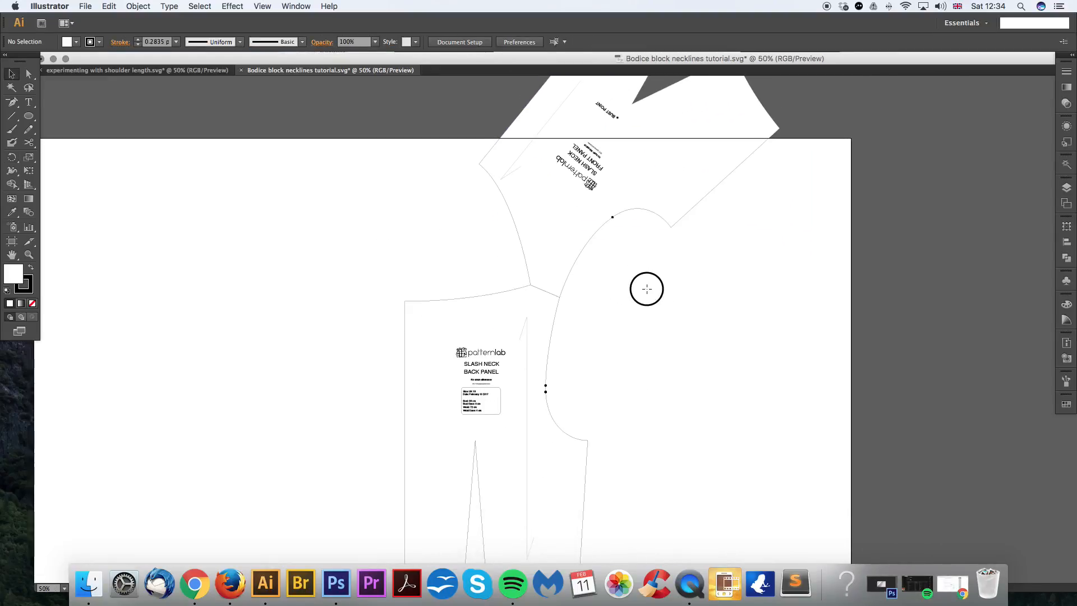
{"action": "scroll", "coordinate": [645, 288], "scroll_direction": "down", "scroll_amount": 1}
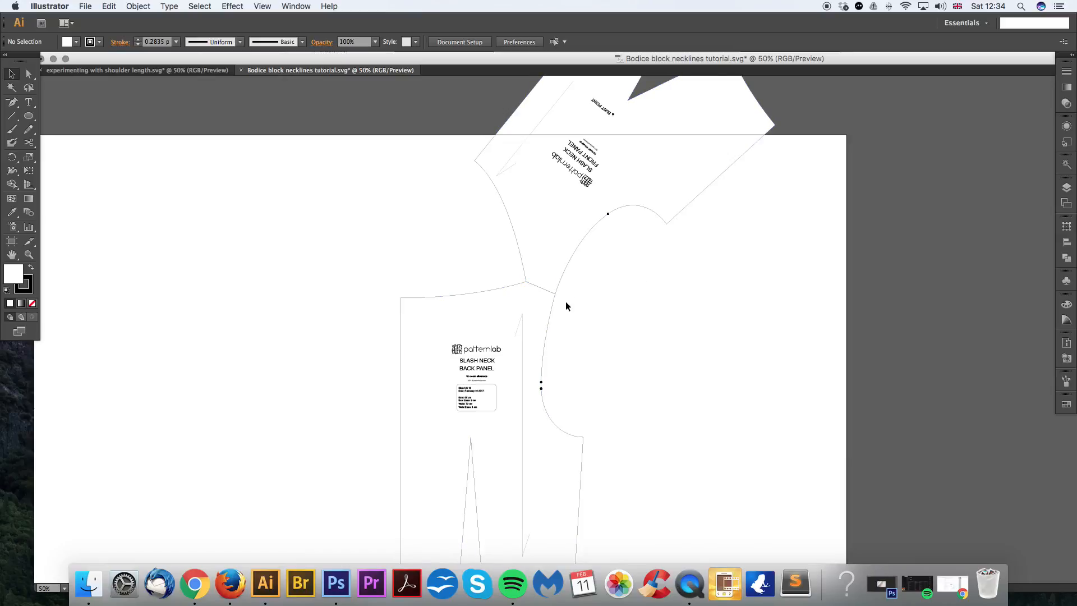
{"action": "key", "text": "super+plus"}
{"action": "key", "text": "super+plus"}
{"action": "left_click_drag", "start_coordinate": [477, 244], "coordinate": [559, 297]}
{"action": "key", "text": "a"}
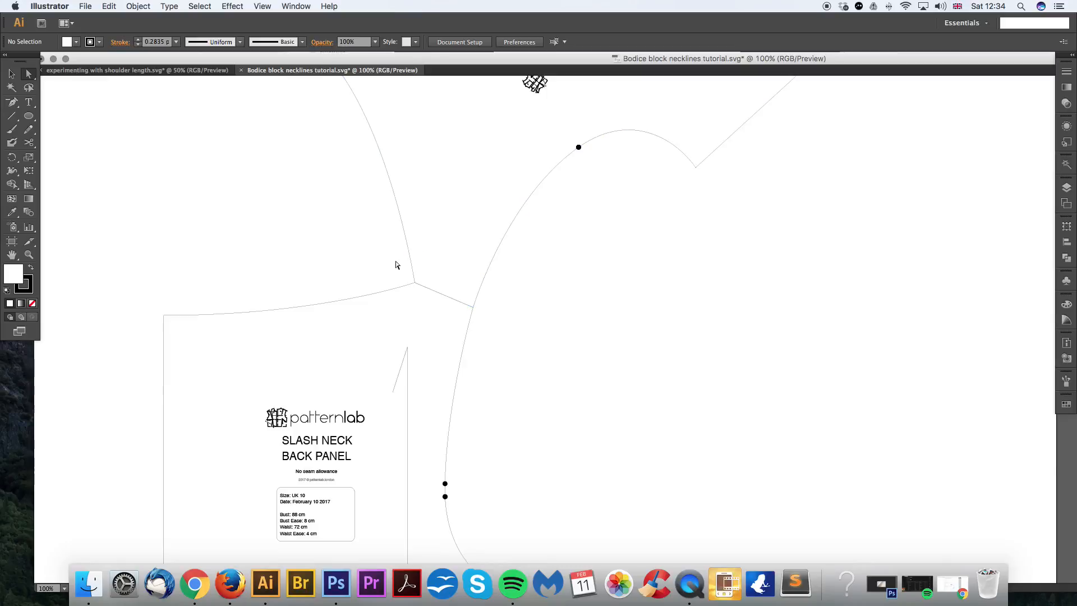
{"action": "left_click_drag", "start_coordinate": [414, 283], "coordinate": [422, 285]}
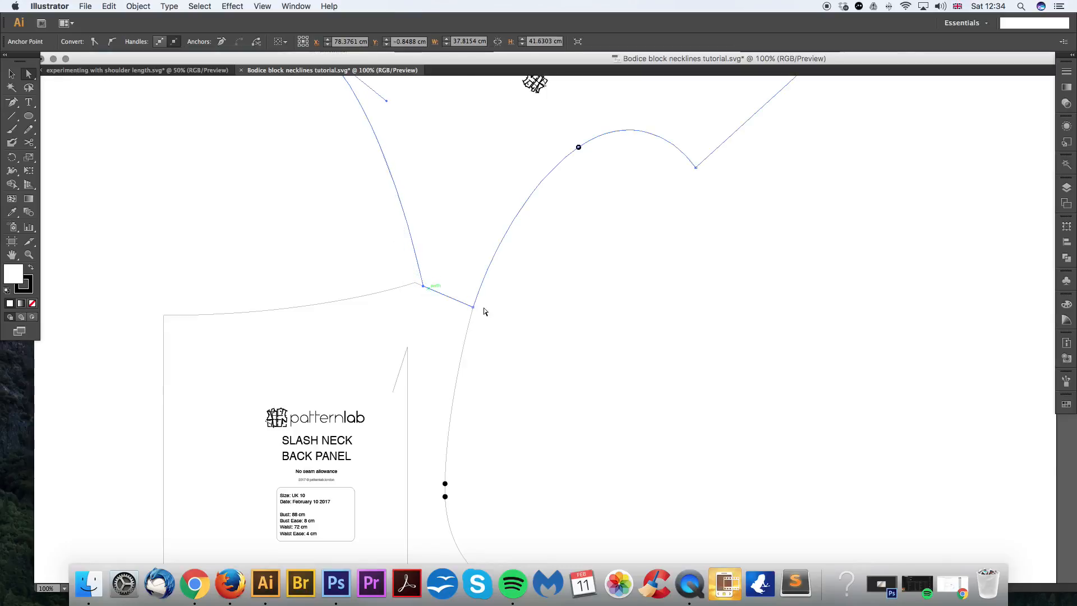
{"action": "left_click_drag", "start_coordinate": [577, 324], "coordinate": [732, 378]}
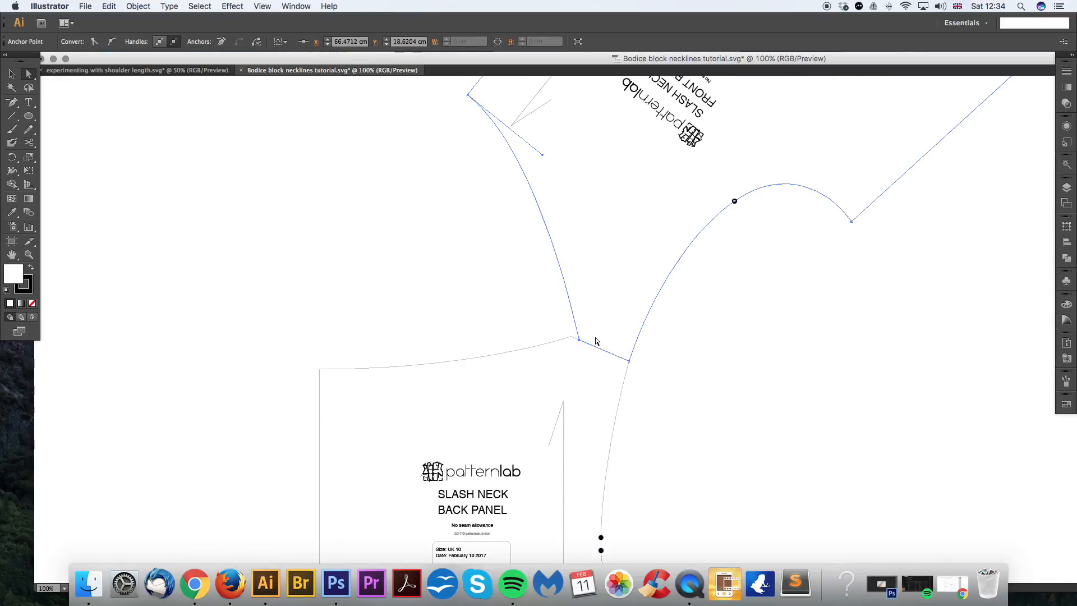
{"action": "left_click", "coordinate": [521, 308]}
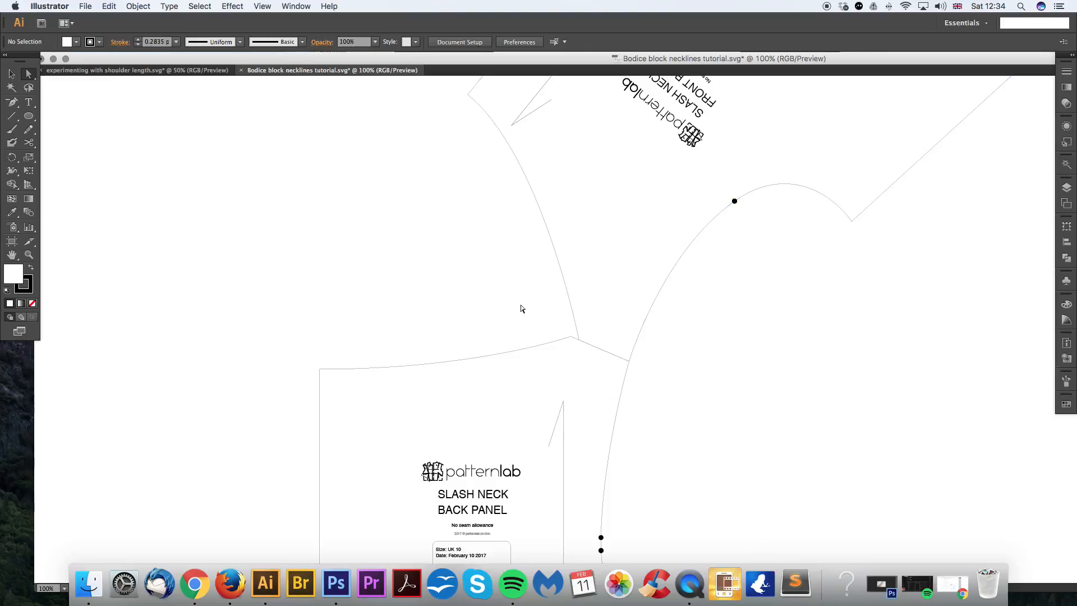
Step: Try snapping the front panel's shoulder neck point onto the back panel's neck point, then undo the move
{"action": "left_click", "coordinate": [573, 317]}
{"action": "left_click", "coordinate": [579, 339]}
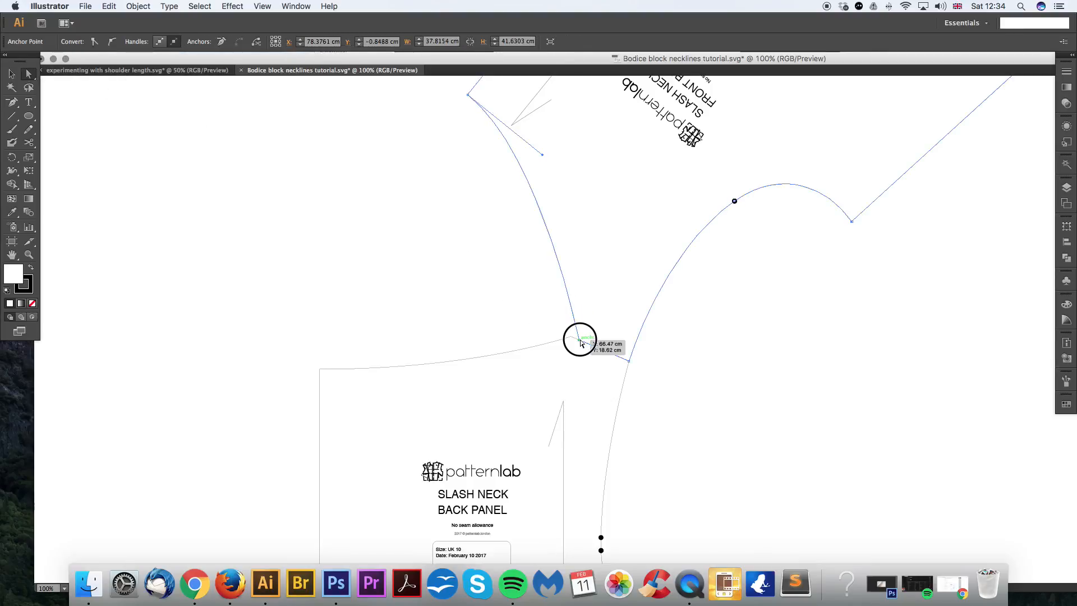
{"action": "mouse_move", "coordinate": [580, 342]}
{"action": "left_mouse_down"}
{"action": "mouse_move", "coordinate": [558, 358]}
{"action": "mouse_move", "coordinate": [578, 353]}
{"action": "mouse_move", "coordinate": [572, 340]}
{"action": "left_mouse_up"}
{"action": "left_click", "coordinate": [783, 378]}
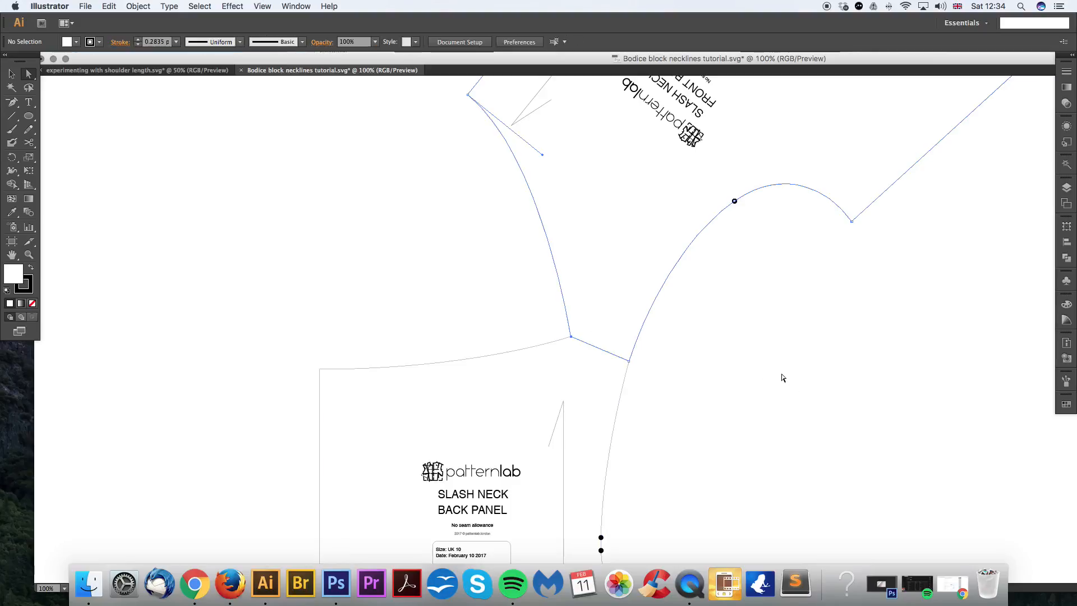
{"action": "left_click", "coordinate": [685, 365]}
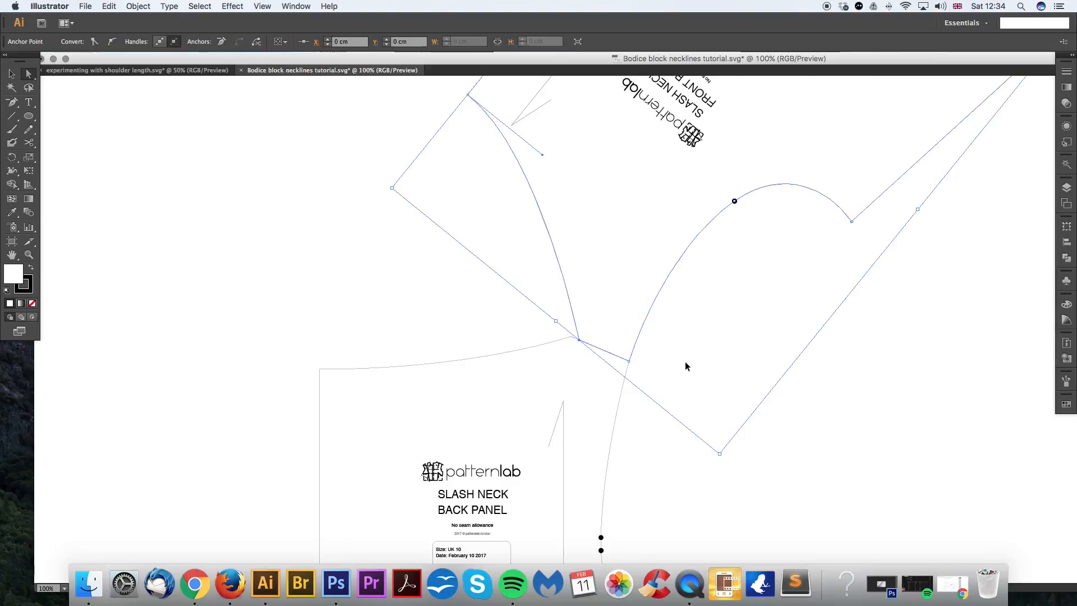
Step: Move the front panel's shoulder neck point along the shoulder seam close to the back panel's neck point
{"action": "key", "text": "super+plus"}
{"action": "left_click", "coordinate": [437, 298]}
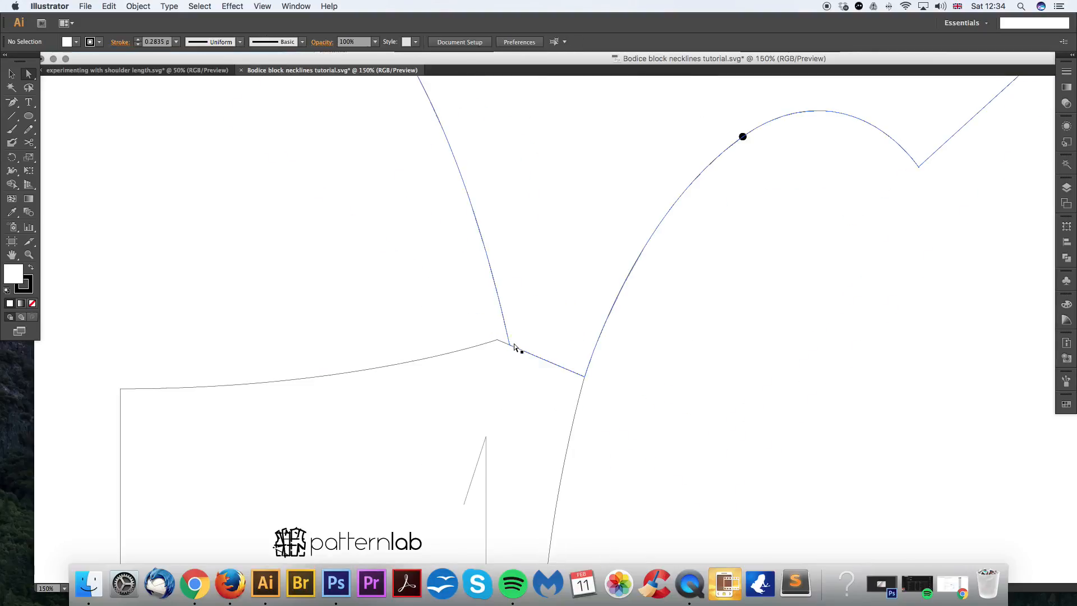
{"action": "left_click_drag", "start_coordinate": [509, 344], "coordinate": [500, 340]}
Step: Average the front and back panels' shoulder neck points on both axes so that they meet
{"action": "key", "text": "super+plus"}
{"action": "left_click_drag", "start_coordinate": [390, 324], "coordinate": [491, 362]}
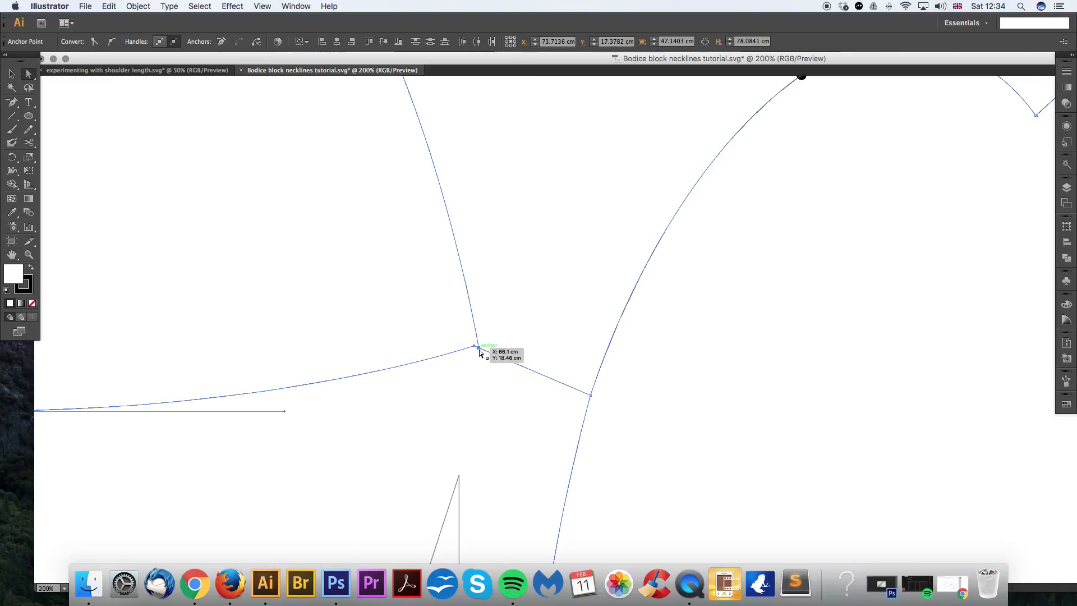
{"action": "right_click", "coordinate": [479, 349]}
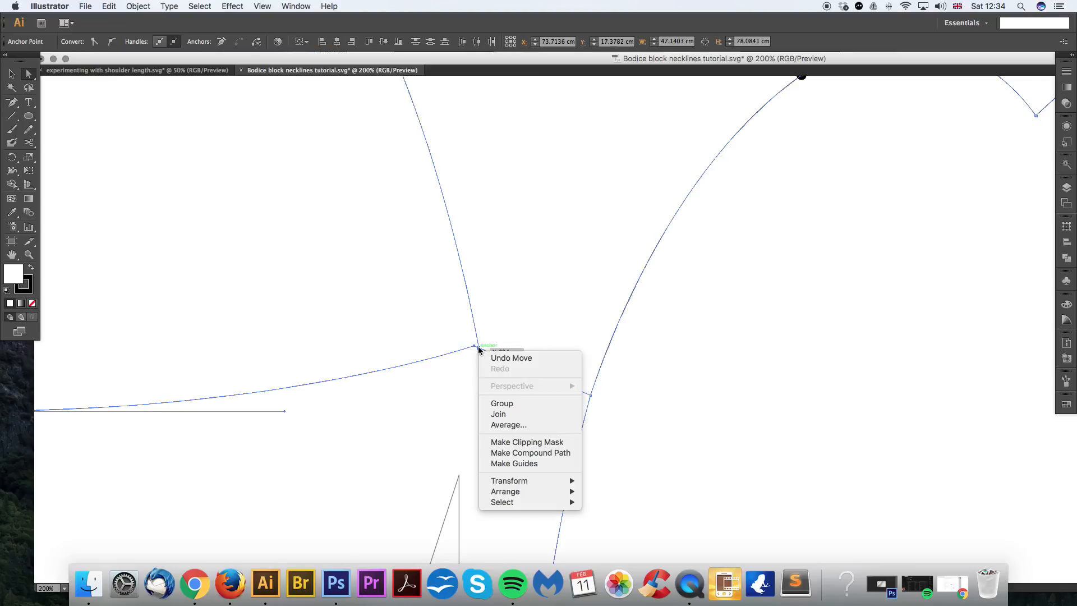
{"action": "left_click", "coordinate": [503, 424]}
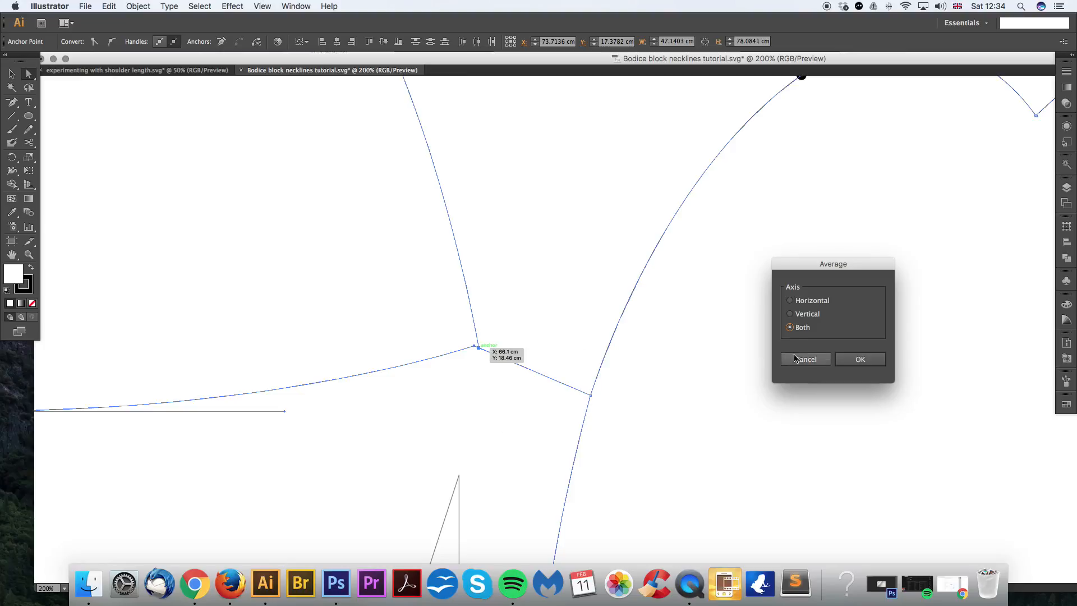
{"action": "left_click", "coordinate": [846, 364]}
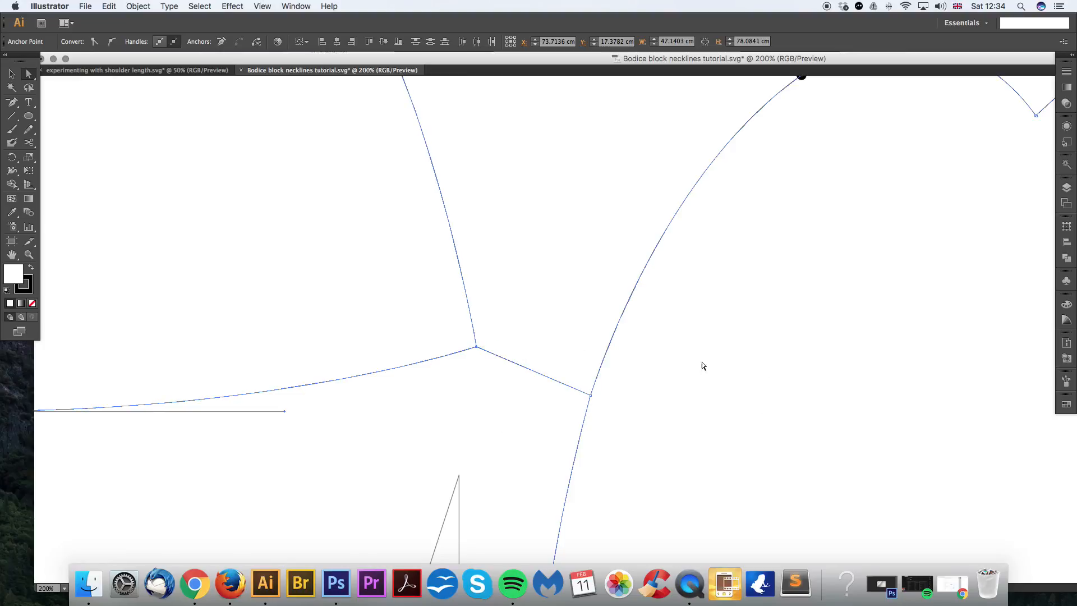
{"action": "key", "text": "super+minus"}
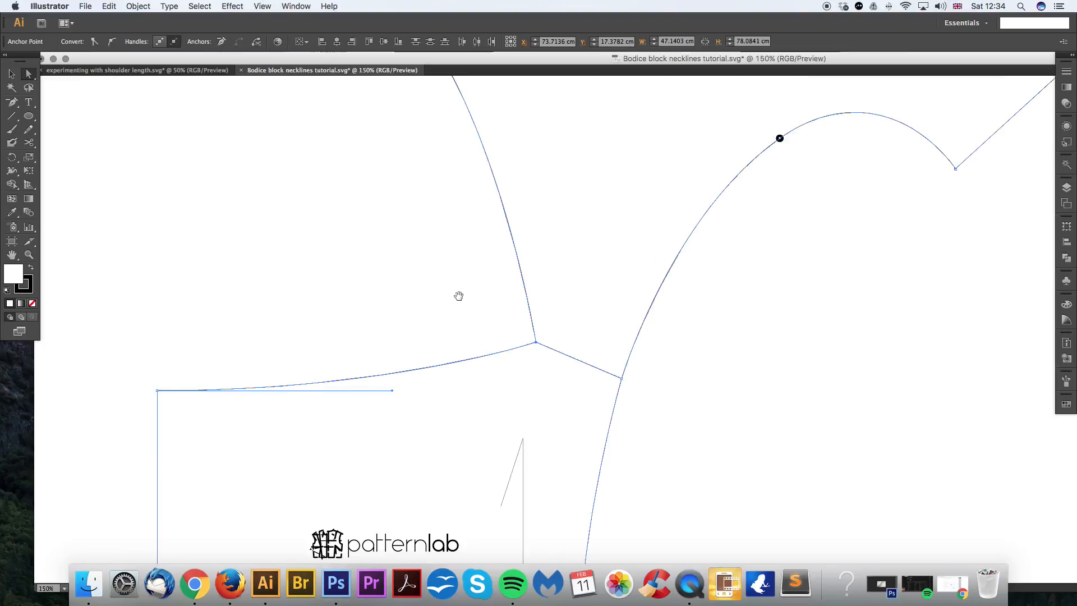
{"action": "key", "text": "super+minus"}
{"action": "left_click_drag", "start_coordinate": [733, 401], "coordinate": [646, 432]}
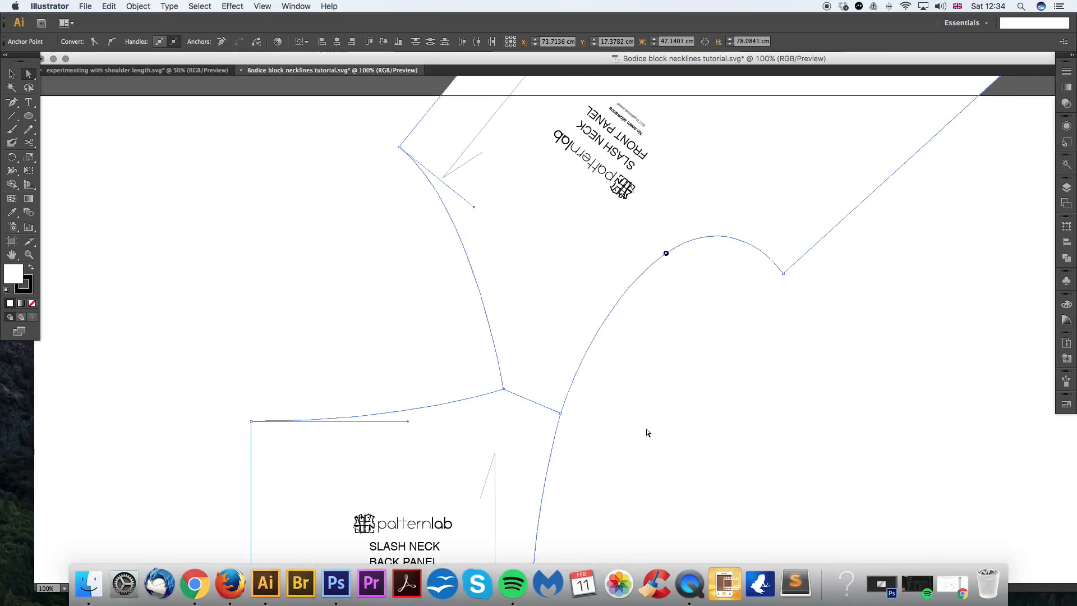
{"action": "key", "text": "super"}
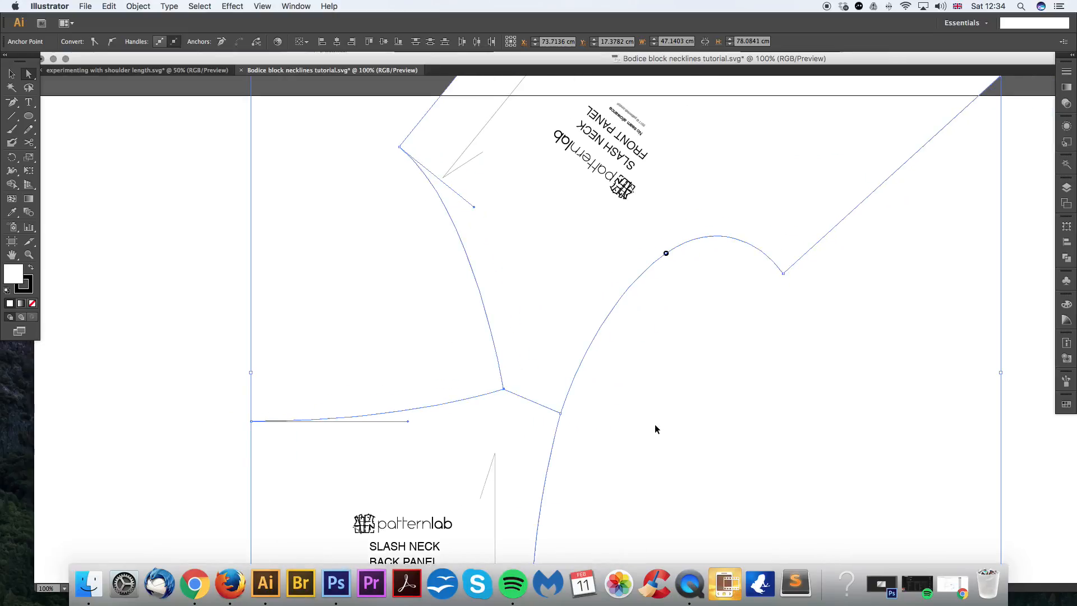
Step: Undo the shoulder-matching edits until the front panel stands upright and apart from the back panel, leaving nothing selected
{"action": "key", "text": "super+z"}
{"action": "key", "text": "super+z"}
{"action": "key", "text": "super+z"}
{"action": "key", "text": "super+z"}
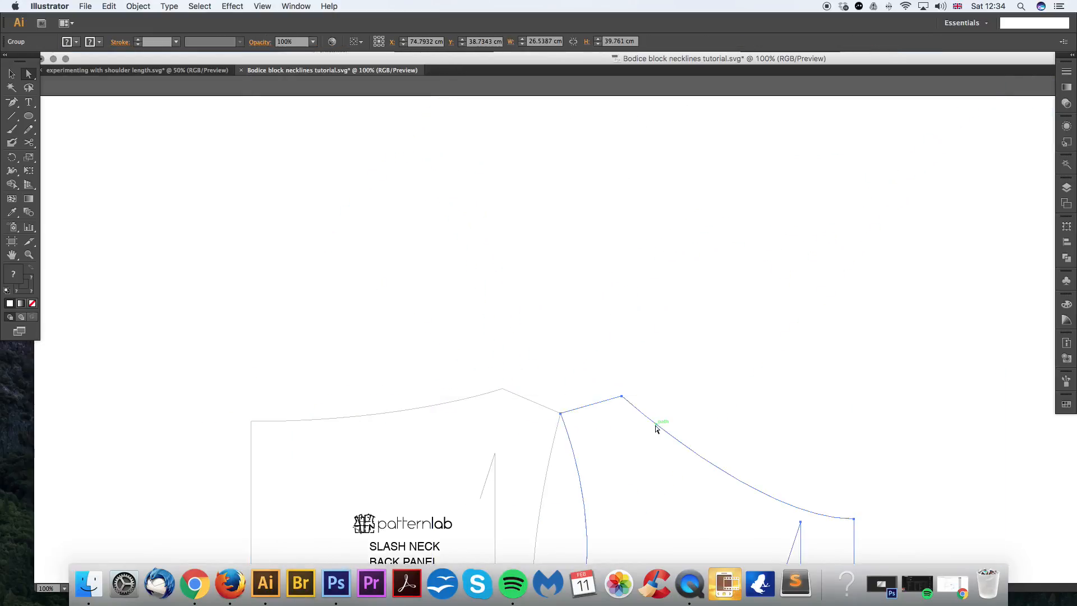
{"action": "key", "text": "super+minus"}
{"action": "key", "text": "super+minus"}
{"action": "left_click_drag", "start_coordinate": [673, 416], "coordinate": [505, 241]}
{"action": "key", "text": "super+z"}
{"action": "key", "text": "v"}
{"action": "left_click", "coordinate": [545, 291]}
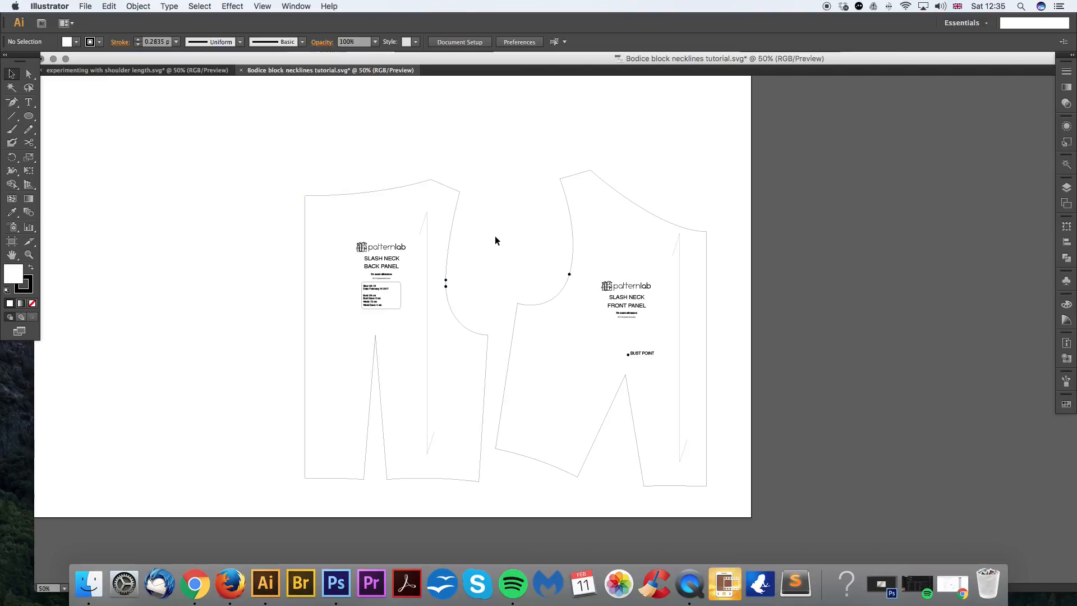
Step: Set up the Line Segment tool with no fill and a light blue stroke, colour 00d4e9
{"action": "left_click_drag", "start_coordinate": [530, 257], "coordinate": [622, 303]}
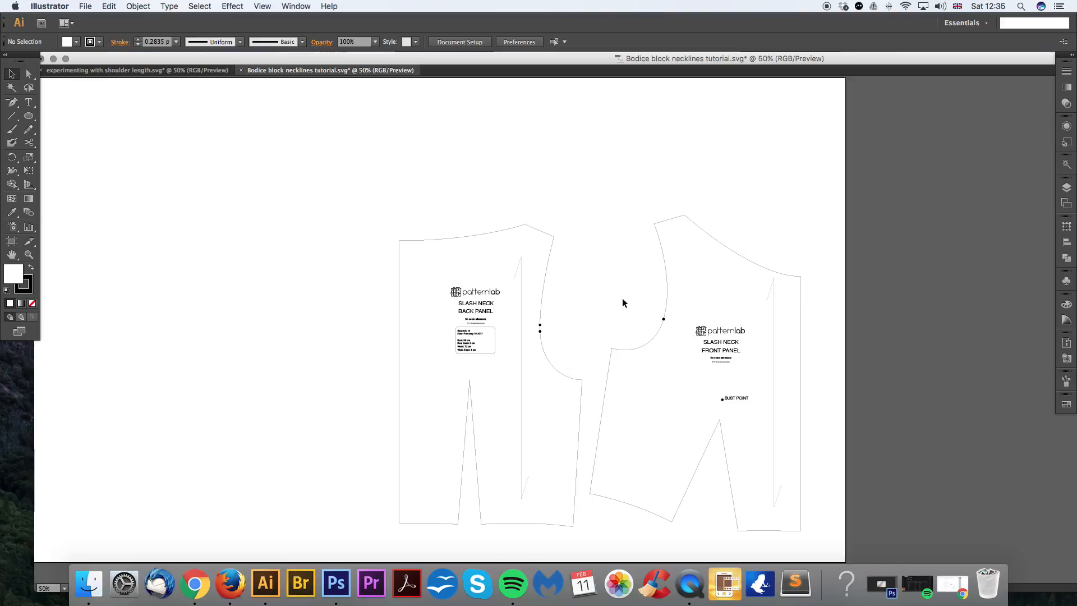
{"action": "left_click_drag", "start_coordinate": [622, 298], "coordinate": [609, 300]}
{"action": "key", "text": "super+plus"}
{"action": "left_click_drag", "start_coordinate": [528, 147], "coordinate": [547, 202]}
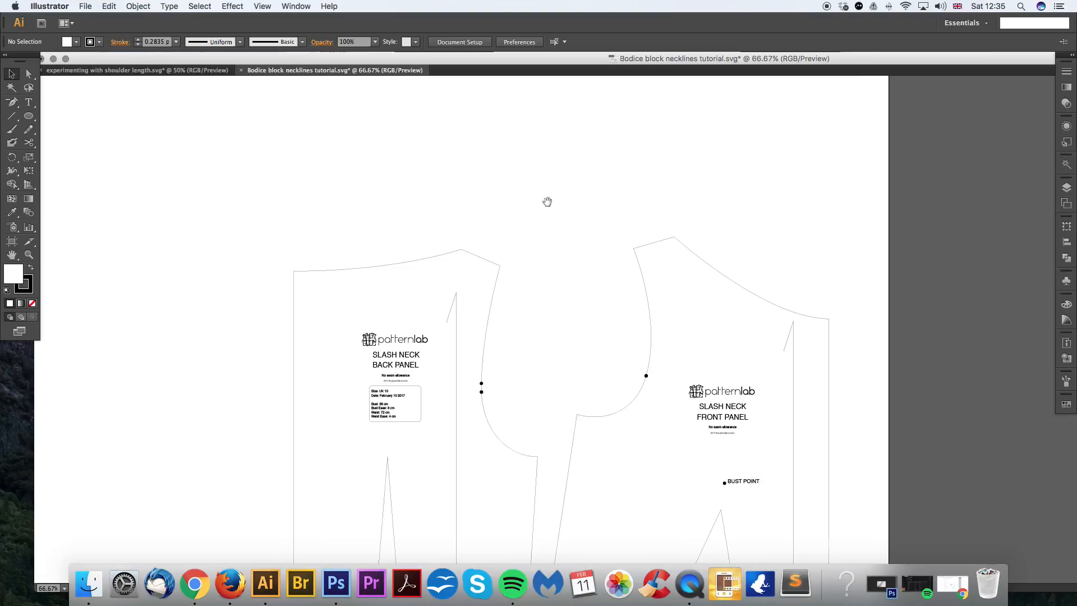
{"action": "key", "text": "super+plus"}
{"action": "left_click_drag", "start_coordinate": [464, 157], "coordinate": [550, 208]}
{"action": "left_click", "coordinate": [10, 118]}
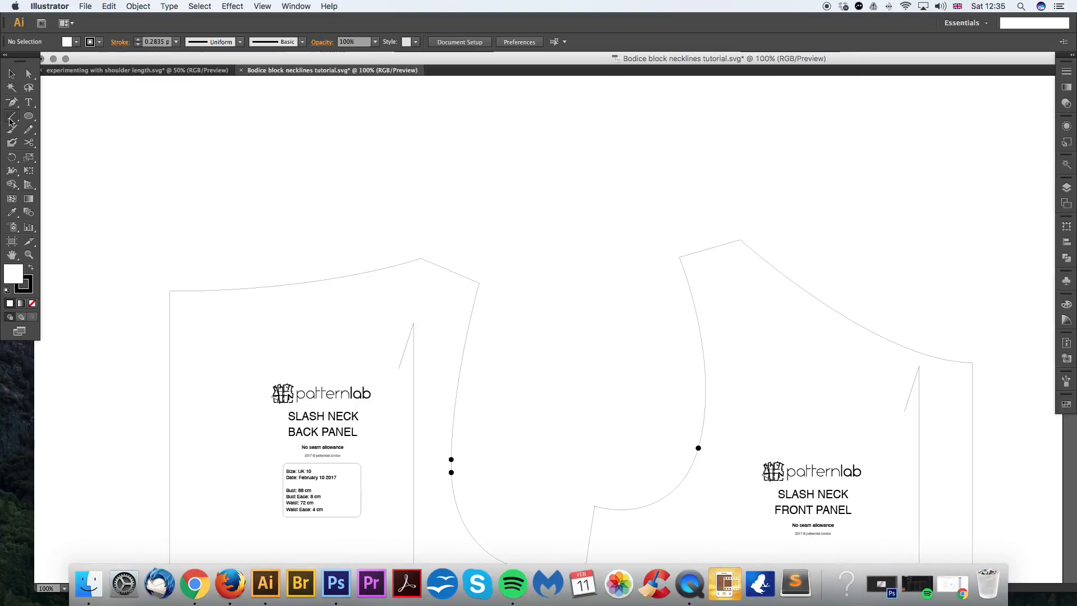
{"action": "left_click", "coordinate": [32, 303]}
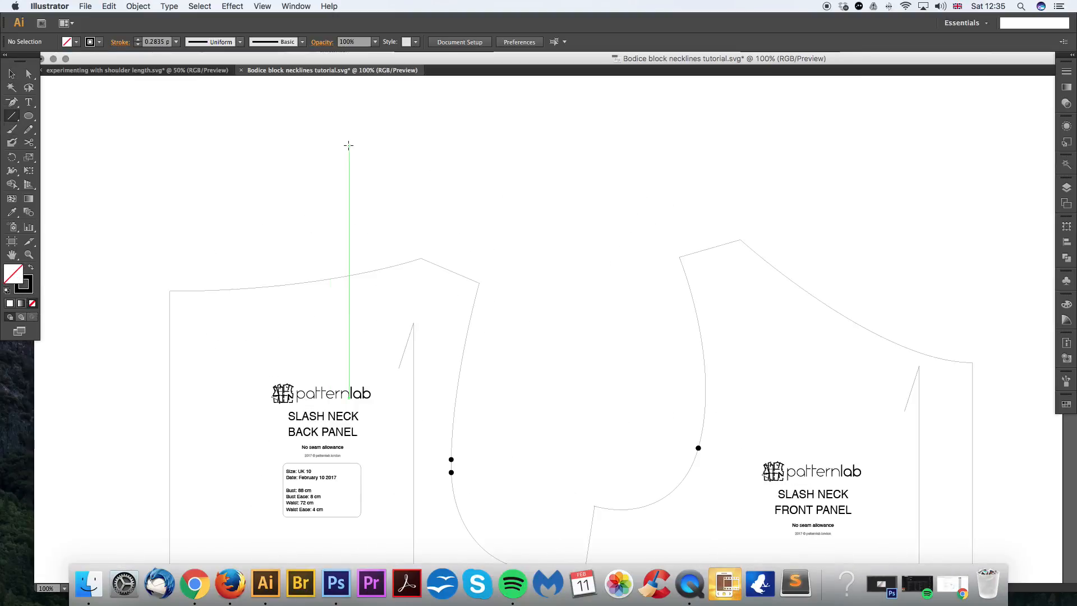
{"action": "double_click", "coordinate": [25, 284]}
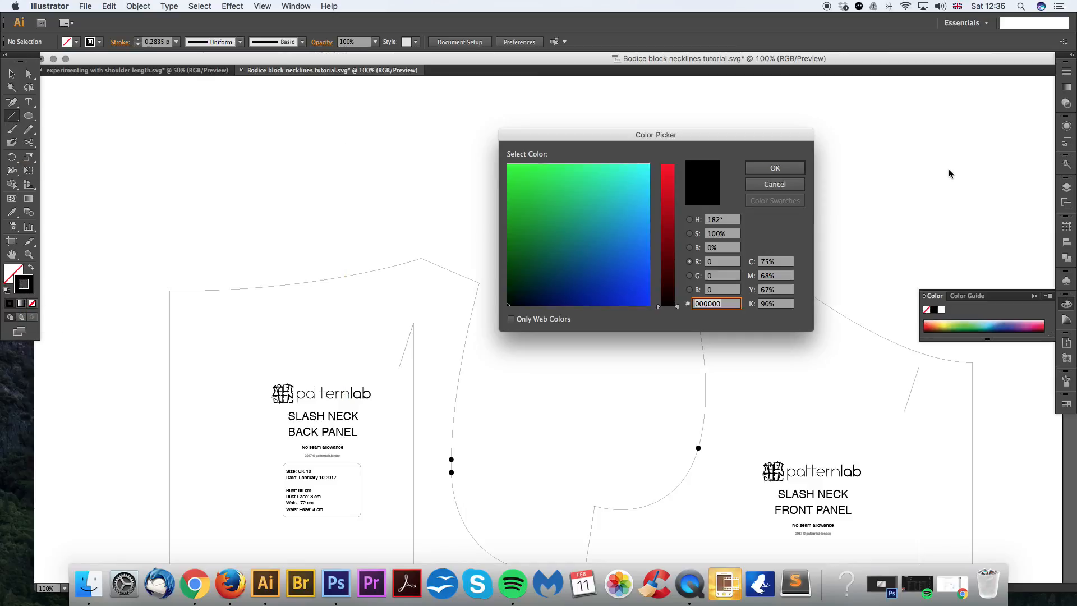
{"action": "left_click", "coordinate": [774, 184]}
{"action": "double_click", "coordinate": [23, 285]}
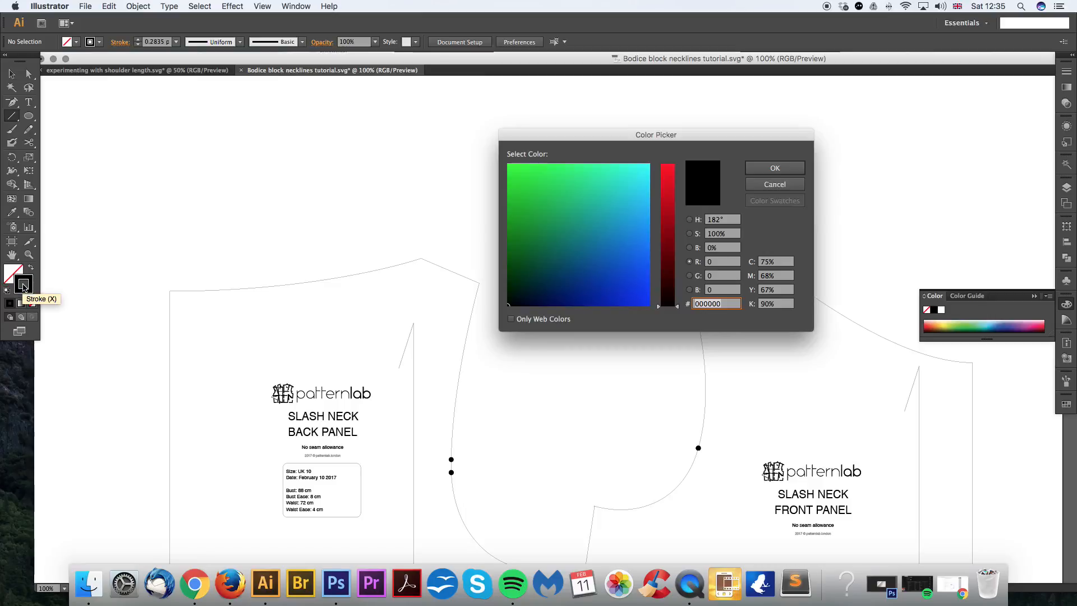
{"action": "left_click", "coordinate": [637, 187]}
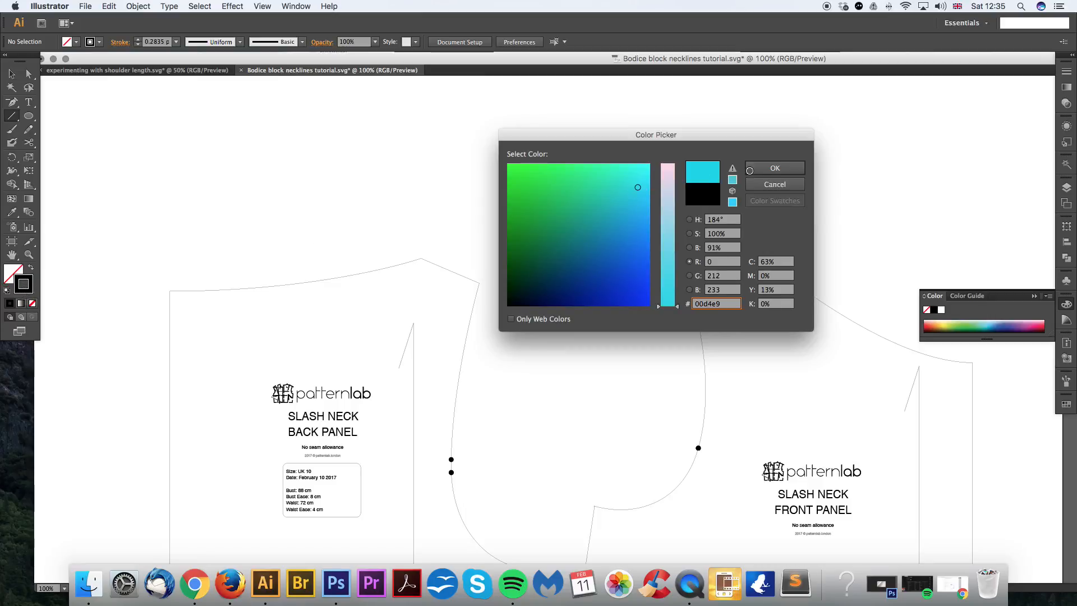
{"action": "left_click", "coordinate": [775, 168]}
Step: Draw a horizontal line about 7.3 cm long above the back panel and copy it downwards twice at 1 cm spacing
{"action": "left_click_drag", "start_coordinate": [321, 166], "coordinate": [359, 224]}
{"action": "left_click", "coordinate": [13, 75]}
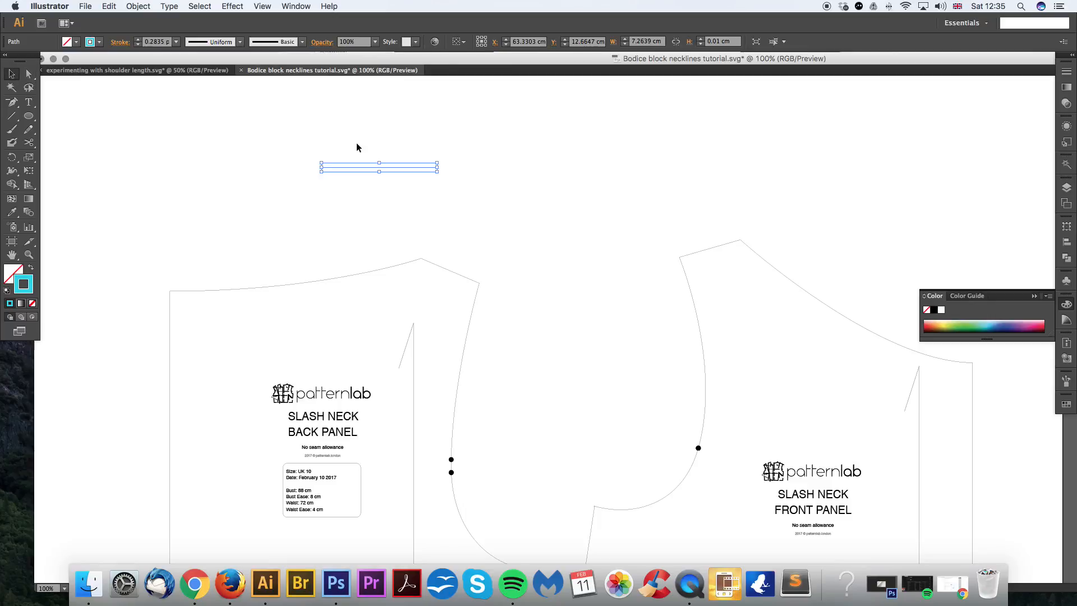
{"action": "key", "text": "Return"}
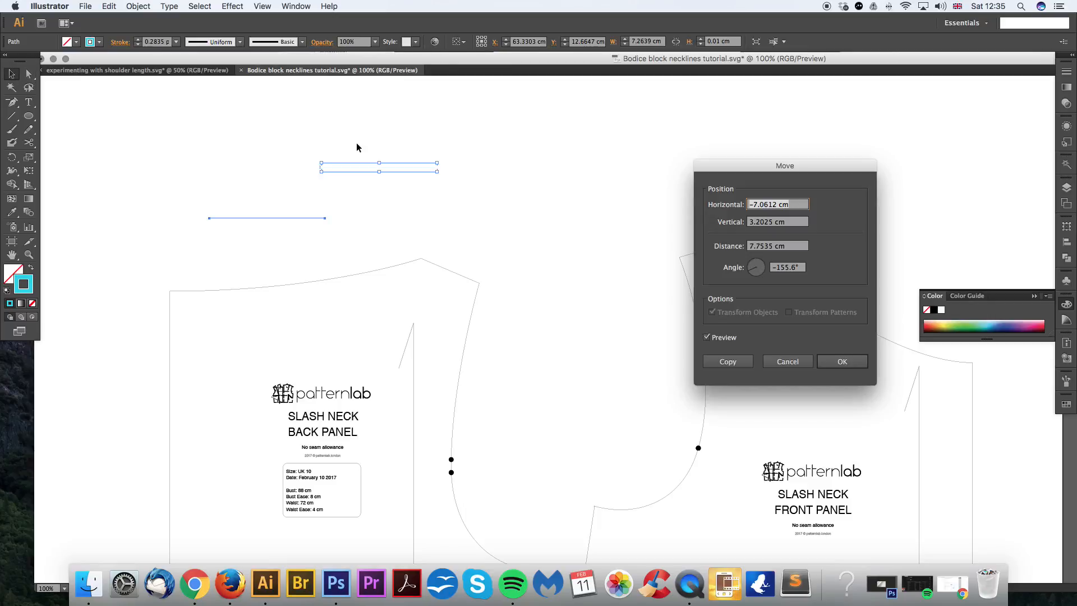
{"action": "type", "text": "0"}
{"action": "key", "text": "Tab"}
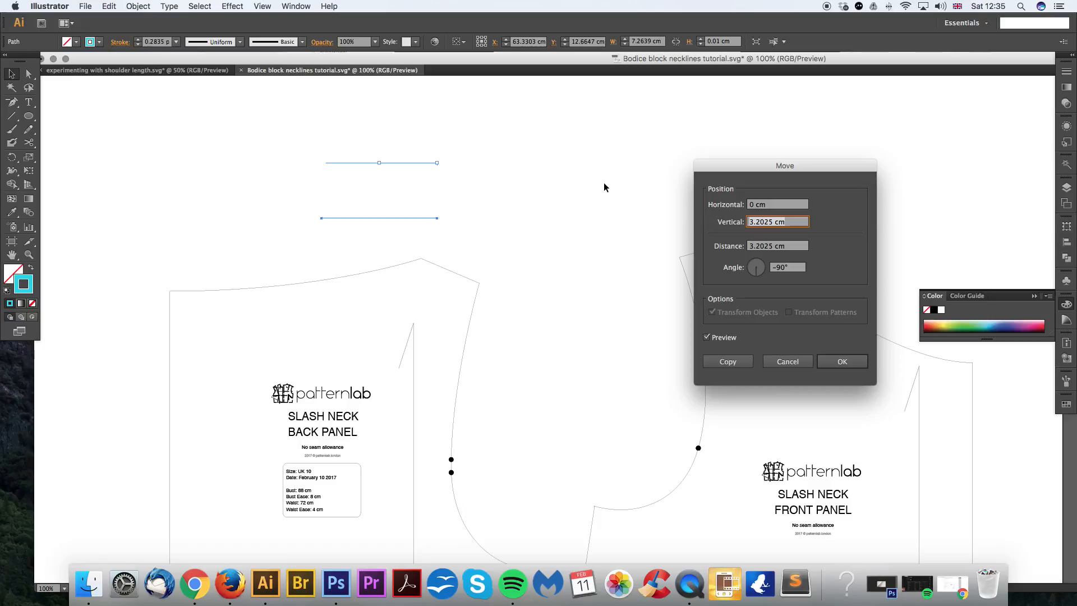
{"action": "type", "text": "1"}
{"action": "left_click", "coordinate": [728, 362]}
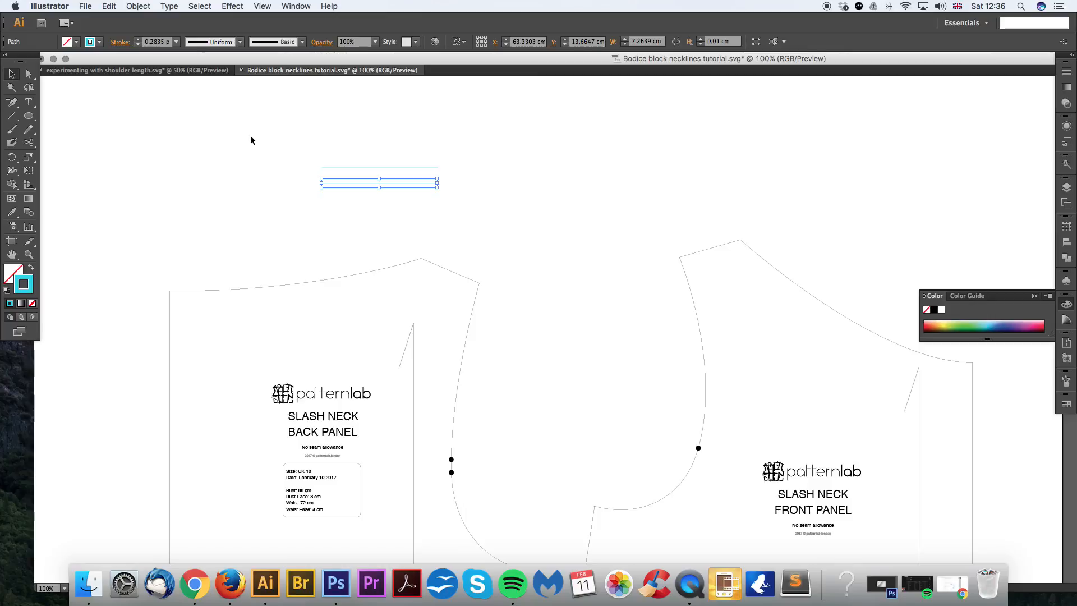
{"action": "key", "text": "super+d"}
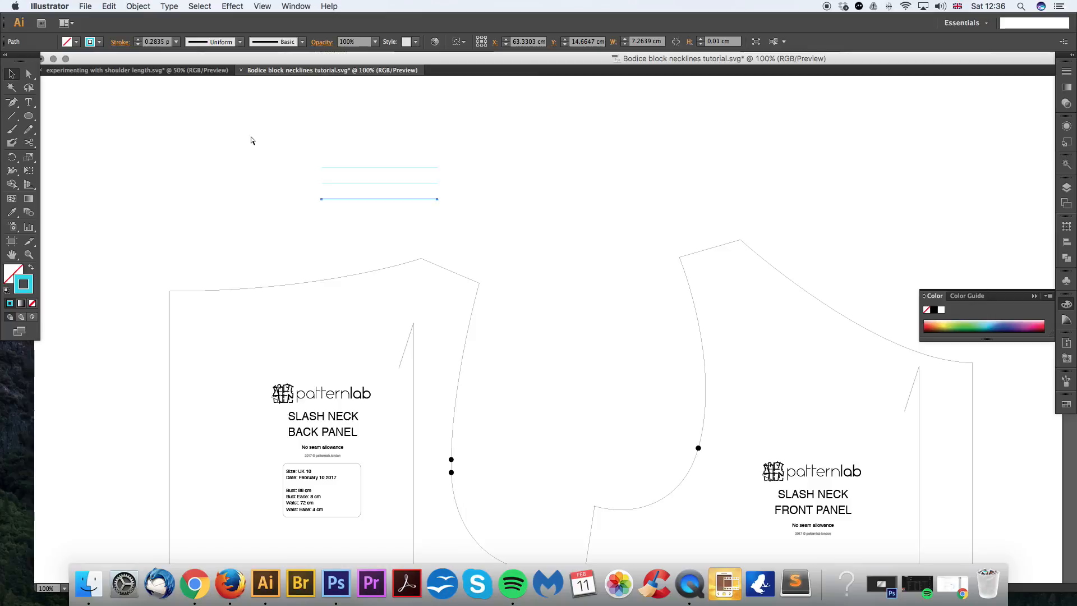
Step: Try repeating the 1 cm line copy six more times, then undo the extra copies
{"action": "key", "text": "super+d"}
{"action": "key", "text": "super+d"}
{"action": "key", "text": "super+d"}
{"action": "key", "text": "super+d"}
{"action": "key", "text": "super+d"}
{"action": "key", "text": "super+d"}
{"action": "key", "text": "super+z"}
{"action": "key", "text": "super+z"}
{"action": "key", "text": "super+z"}
{"action": "key", "text": "super+z"}
{"action": "key", "text": "super+z"}
{"action": "key", "text": "super+z"}
{"action": "left_click", "coordinate": [495, 154]}
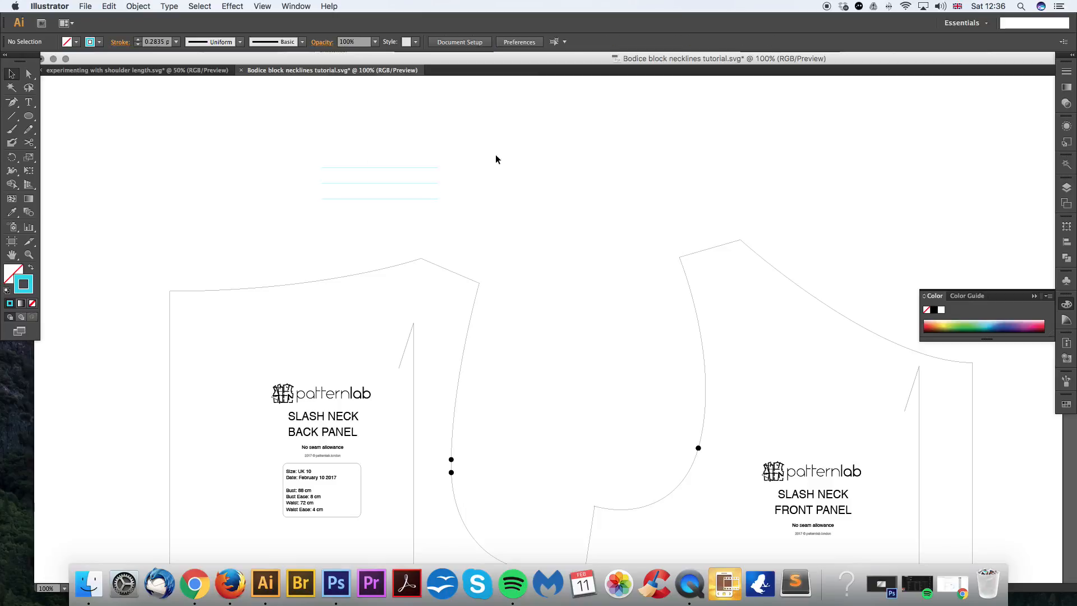
Step: Create a new Art Brush from the three parallel blue lines, with the brush direction running left to right along them
{"action": "left_click_drag", "start_coordinate": [495, 154], "coordinate": [575, 193]}
{"action": "left_click", "coordinate": [495, 175]}
{"action": "left_click_drag", "start_coordinate": [495, 174], "coordinate": [457, 271]}
{"action": "left_click_drag", "start_coordinate": [376, 161], "coordinate": [555, 273]}
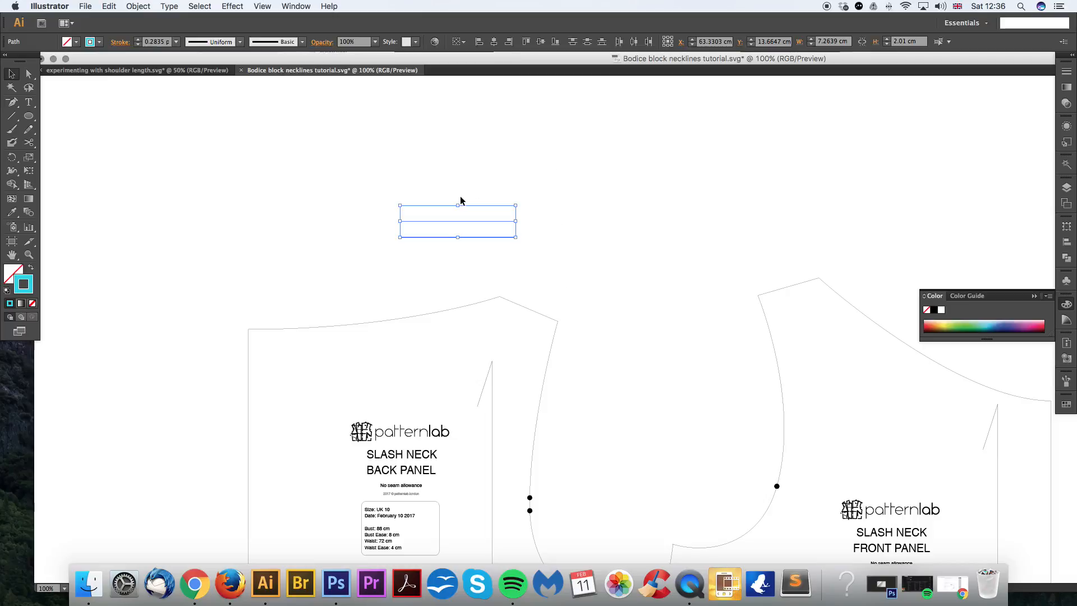
{"action": "left_click", "coordinate": [1067, 383]}
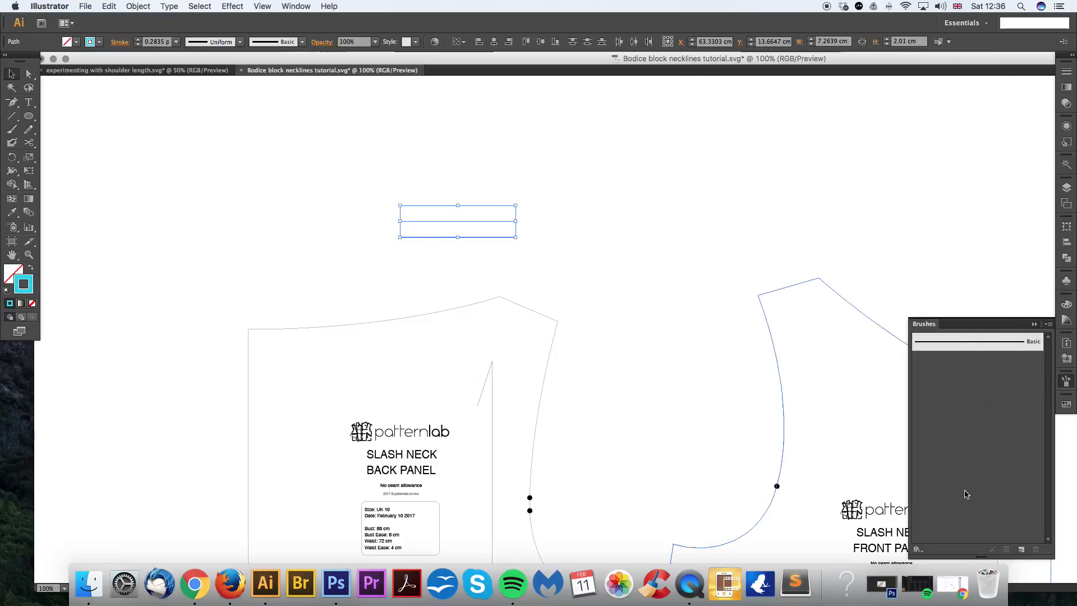
{"action": "mouse_move", "coordinate": [478, 224]}
{"action": "left_mouse_down"}
{"action": "mouse_move", "coordinate": [644, 314]}
{"action": "mouse_move", "coordinate": [993, 415]}
{"action": "left_mouse_up"}
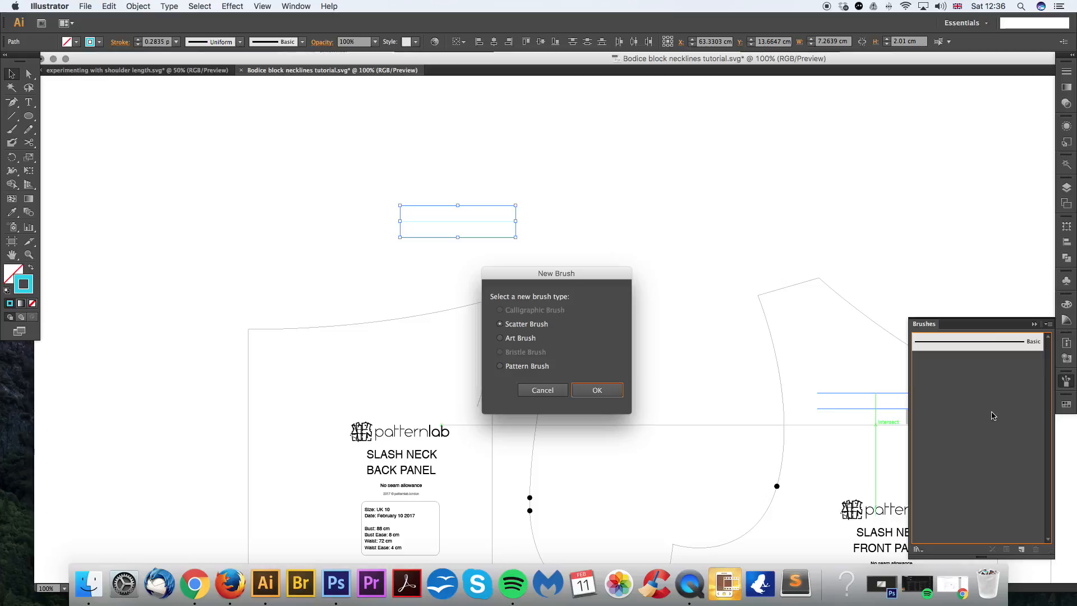
{"action": "left_click", "coordinate": [511, 337]}
{"action": "left_click", "coordinate": [584, 391]}
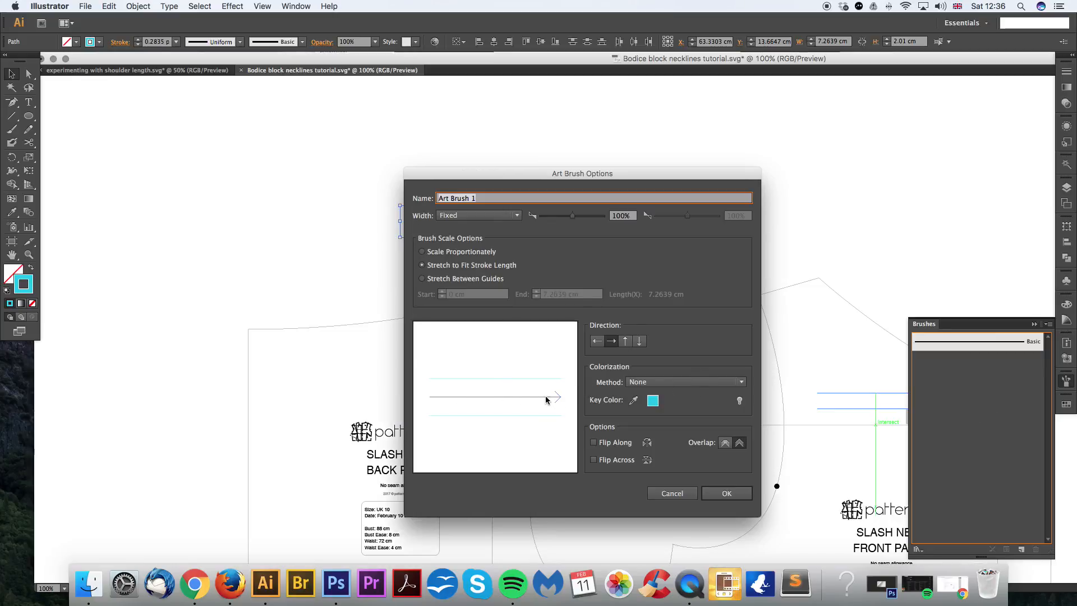
{"action": "left_click", "coordinate": [626, 341]}
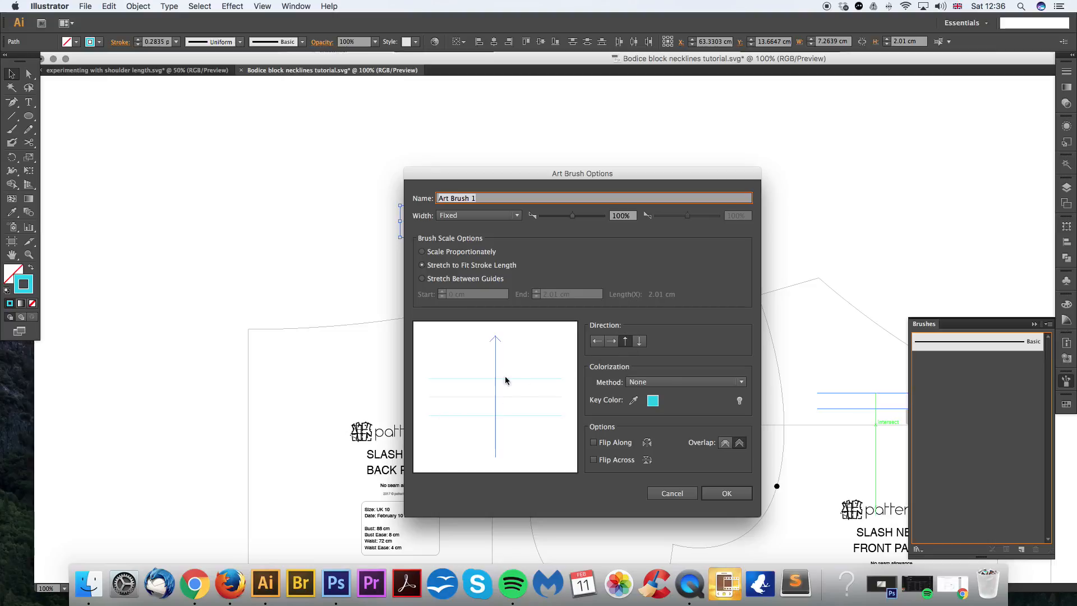
{"action": "left_click", "coordinate": [611, 341]}
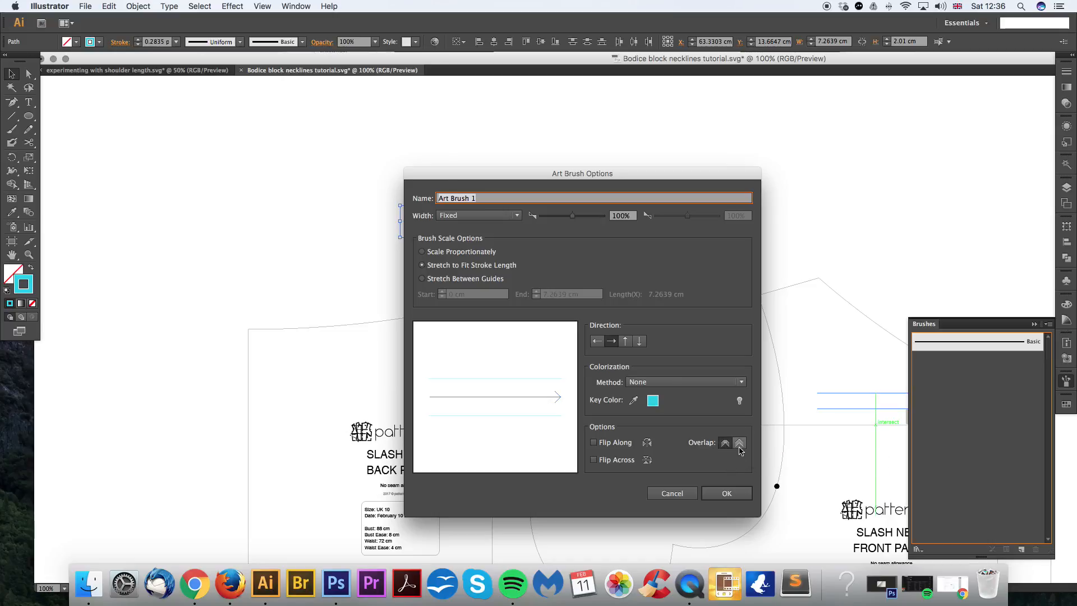
{"action": "left_click", "coordinate": [723, 496]}
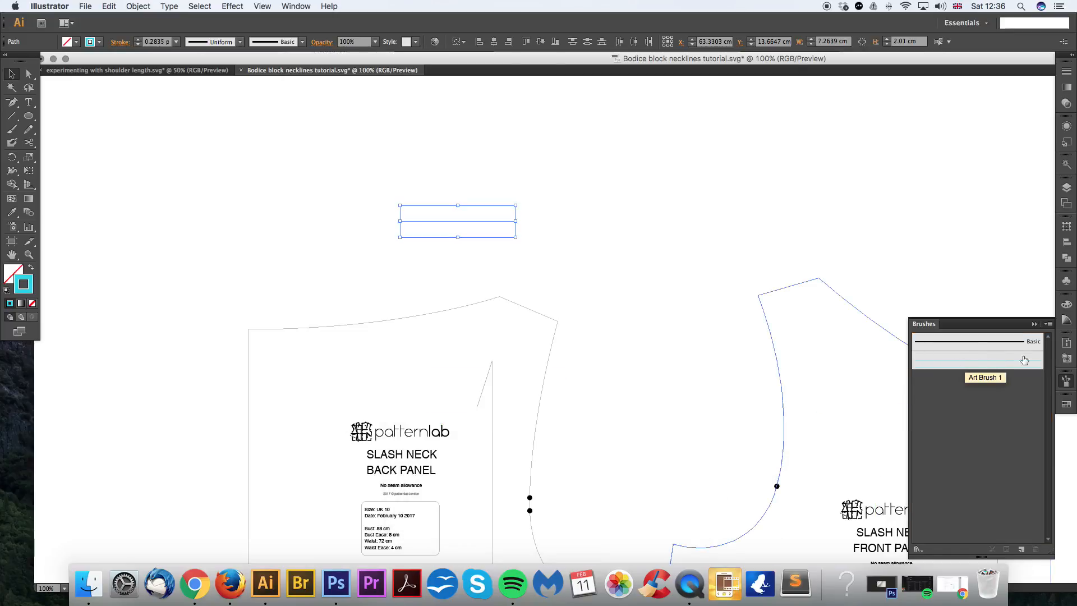
Step: Delete the three original blue lines above the back panel
{"action": "left_click", "coordinate": [697, 363]}
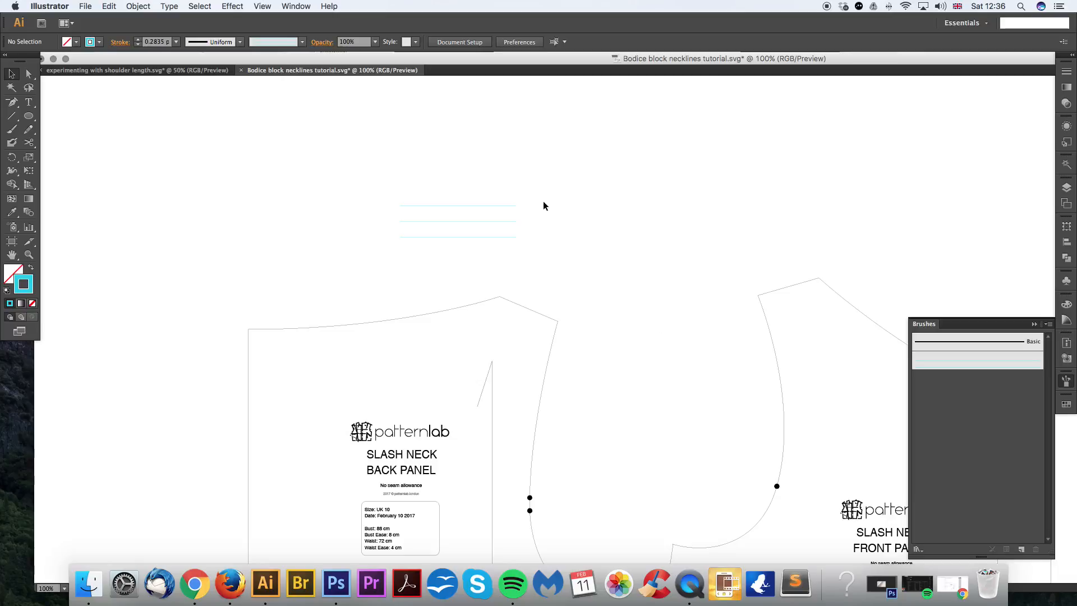
{"action": "left_click_drag", "start_coordinate": [542, 196], "coordinate": [383, 251]}
{"action": "key", "text": "Delete"}
{"action": "left_click", "coordinate": [470, 244]}
Step: Apply the new three-line art brush to the back panel's outline
{"action": "key", "text": "super+minus"}
{"action": "left_click_drag", "start_coordinate": [669, 321], "coordinate": [382, 166]}
{"action": "left_click", "coordinate": [28, 73]}
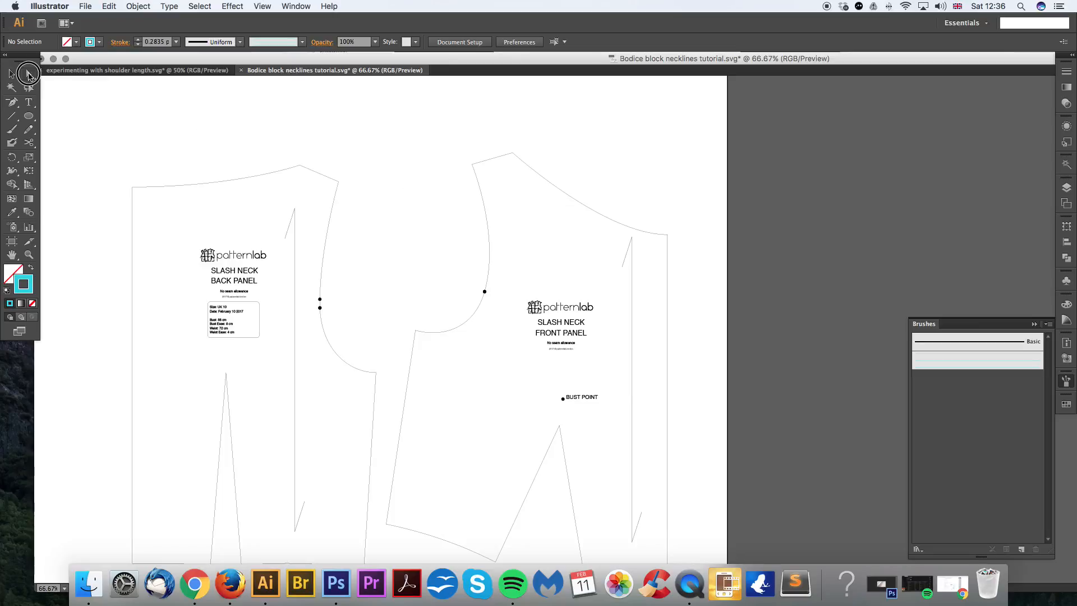
{"action": "left_click", "coordinate": [323, 178]}
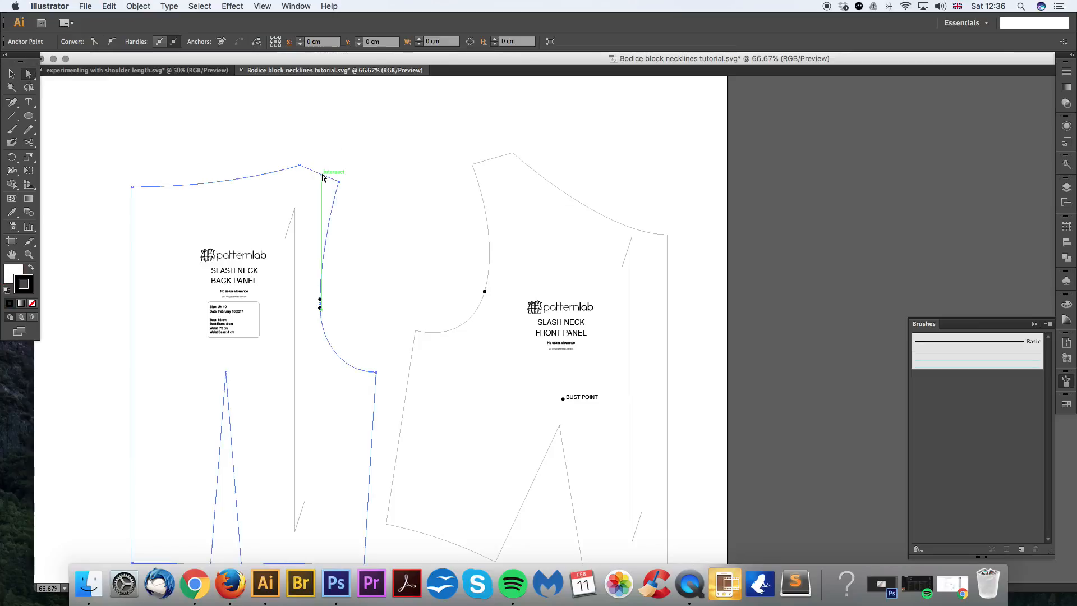
{"action": "left_click", "coordinate": [965, 368]}
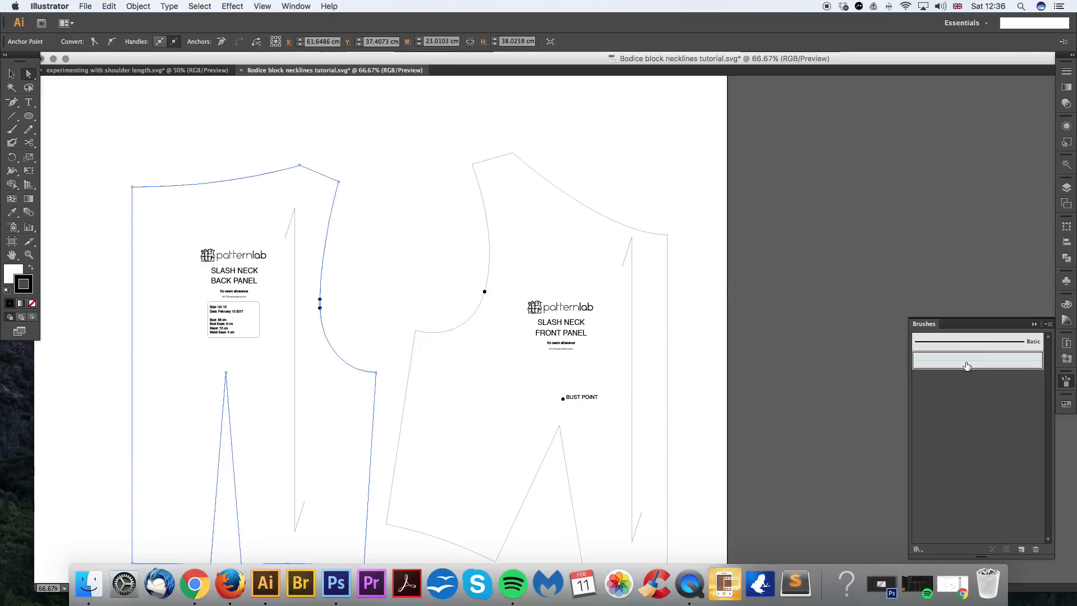
{"action": "mouse_move", "coordinate": [434, 274]}
{"action": "left_mouse_down"}
{"action": "mouse_move", "coordinate": [540, 211]}
{"action": "mouse_move", "coordinate": [563, 229]}
{"action": "left_mouse_up"}
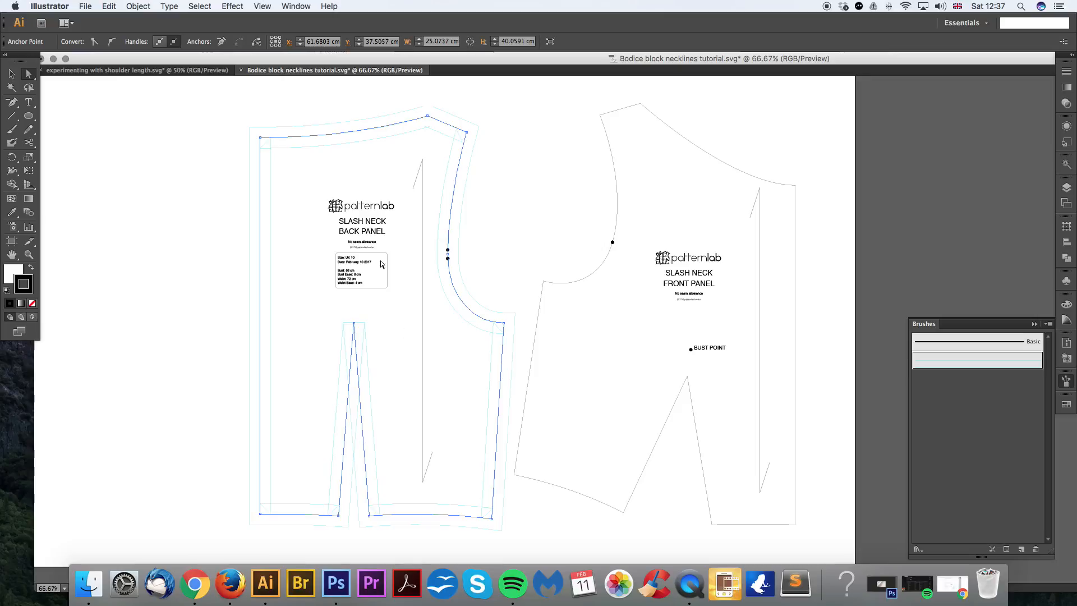
Step: Expand the appearance of the back panel's brushed outline into separate lines, then deselect it
{"action": "left_click", "coordinate": [136, 6]}
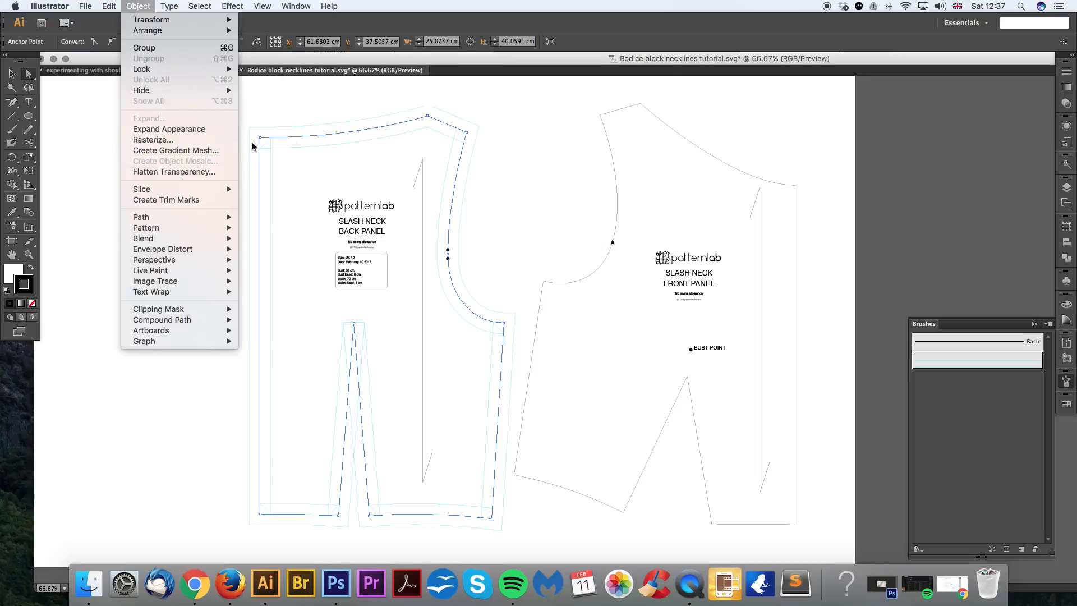
{"action": "left_click", "coordinate": [276, 102]}
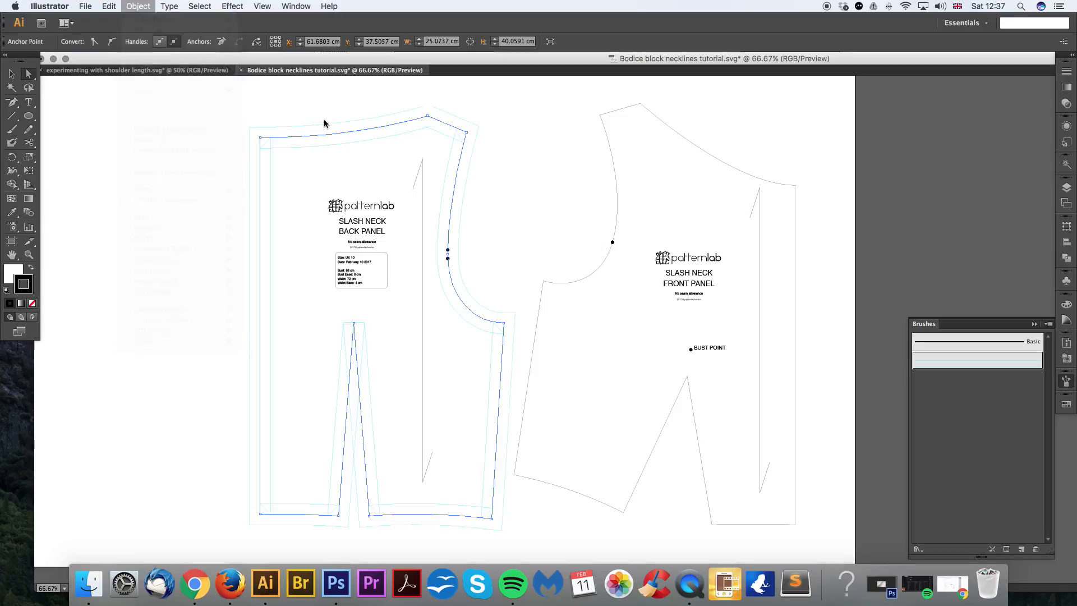
{"action": "left_click", "coordinate": [456, 118]}
{"action": "left_click", "coordinate": [457, 128]}
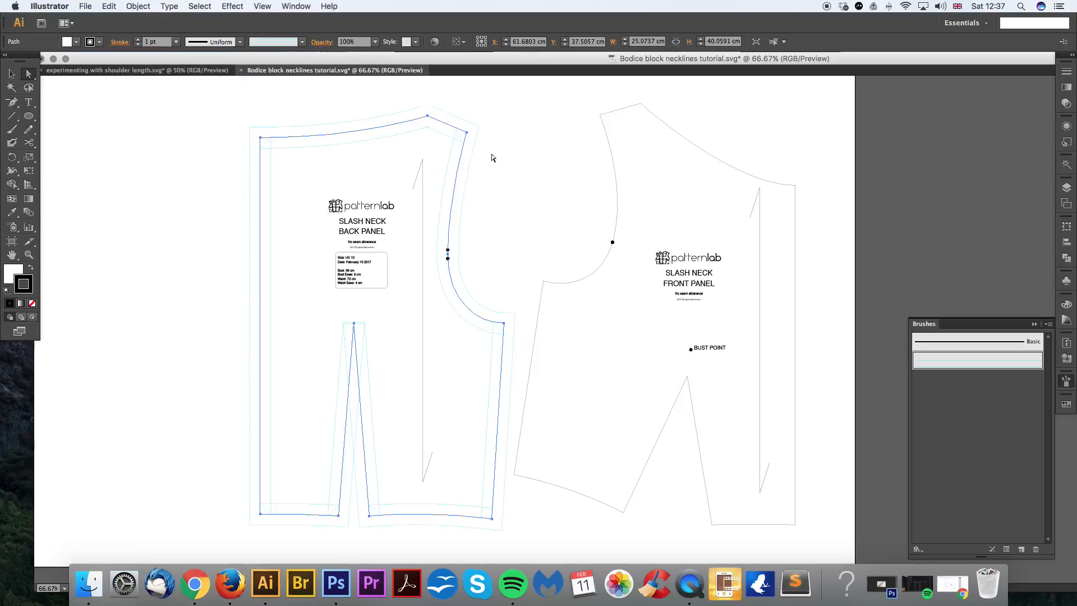
{"action": "left_click", "coordinate": [473, 166]}
{"action": "left_click", "coordinate": [466, 132]}
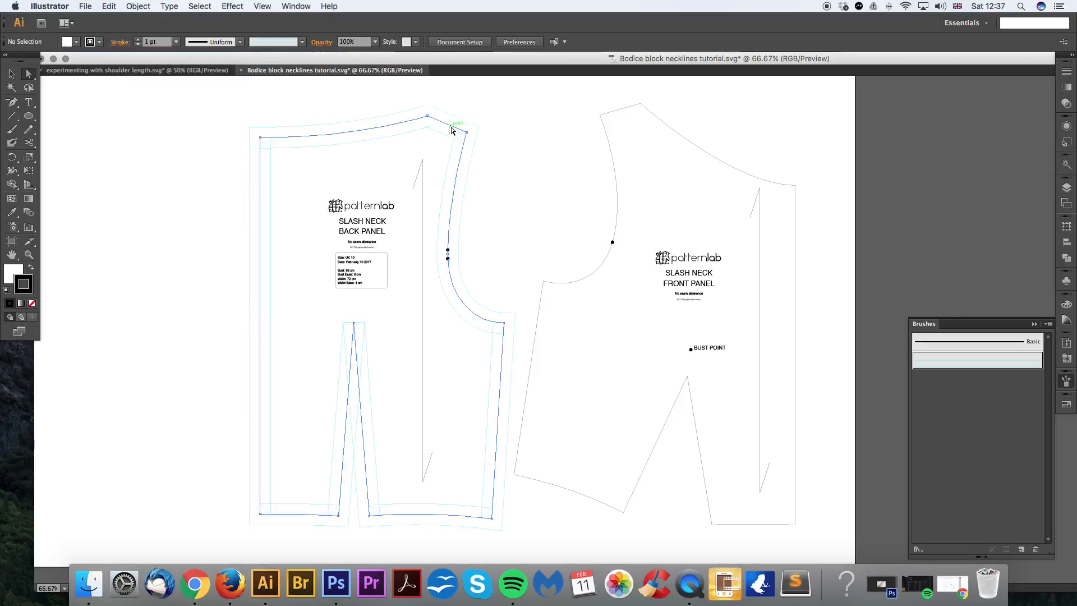
{"action": "left_click", "coordinate": [136, 6]}
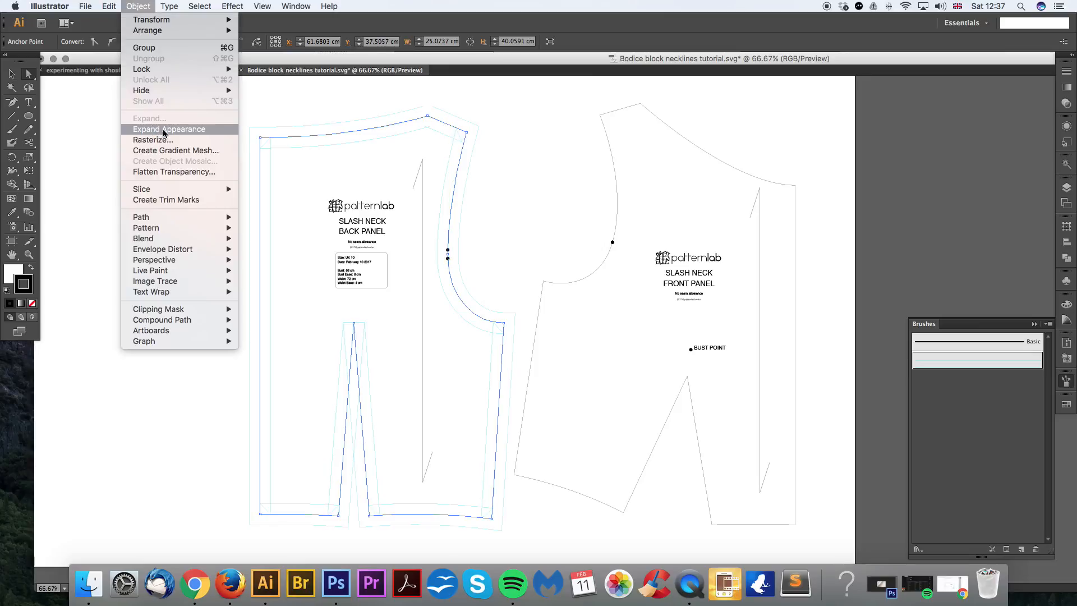
{"action": "left_click", "coordinate": [164, 132]}
{"action": "left_click", "coordinate": [507, 148]}
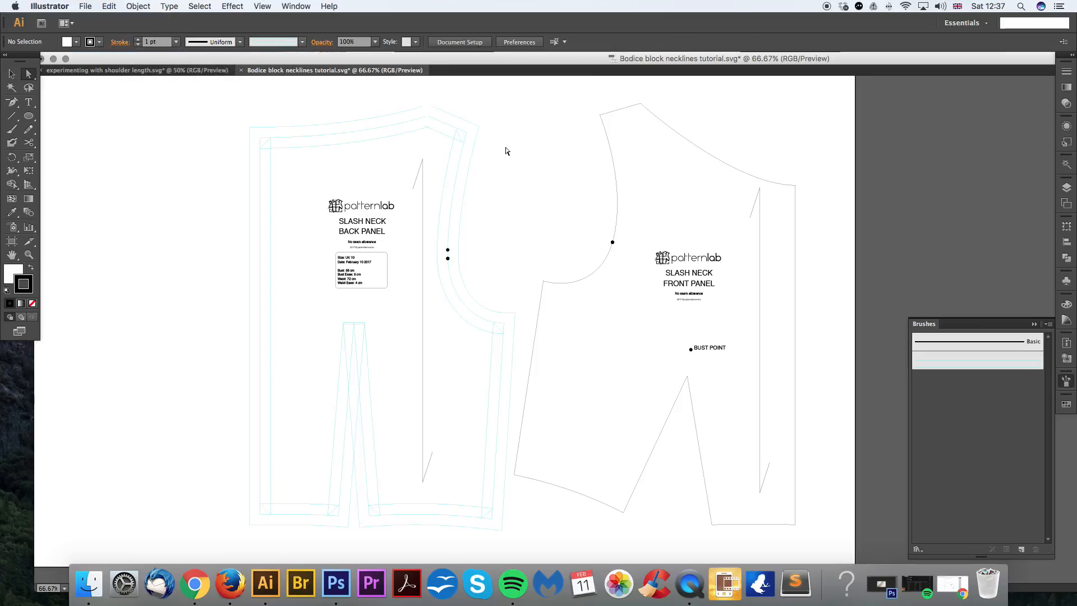
Step: Delete the innermost of the three blue outlines on the back panel, leaving the middle and outer lines, and deselect
{"action": "left_click", "coordinate": [457, 142]}
{"action": "left_click", "coordinate": [528, 166]}
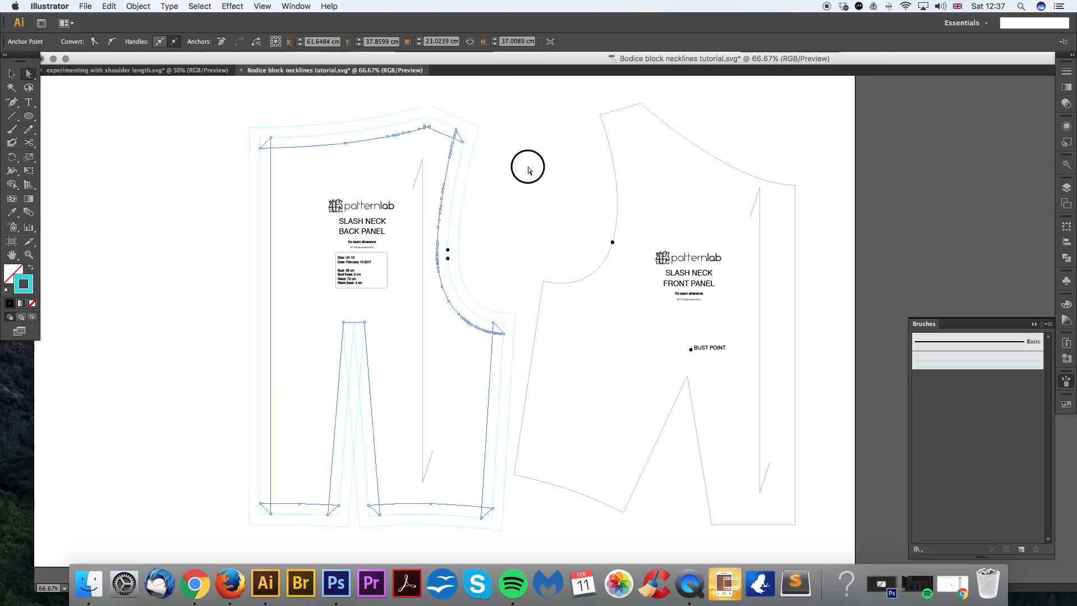
{"action": "left_click", "coordinate": [458, 141]}
{"action": "left_click", "coordinate": [462, 150]}
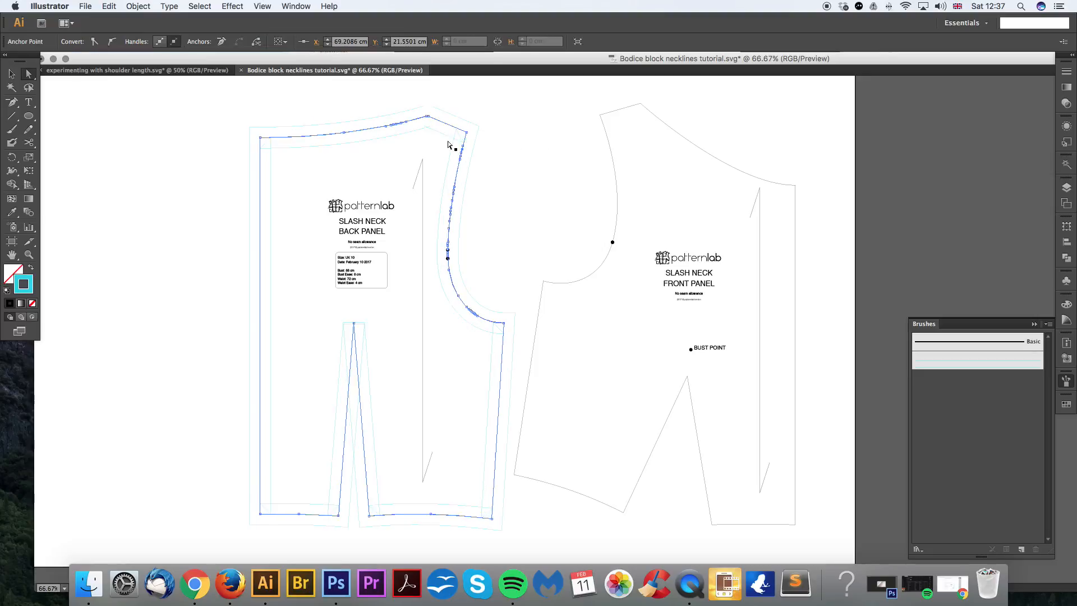
{"action": "left_click", "coordinate": [369, 145]}
{"action": "key", "text": "Delete"}
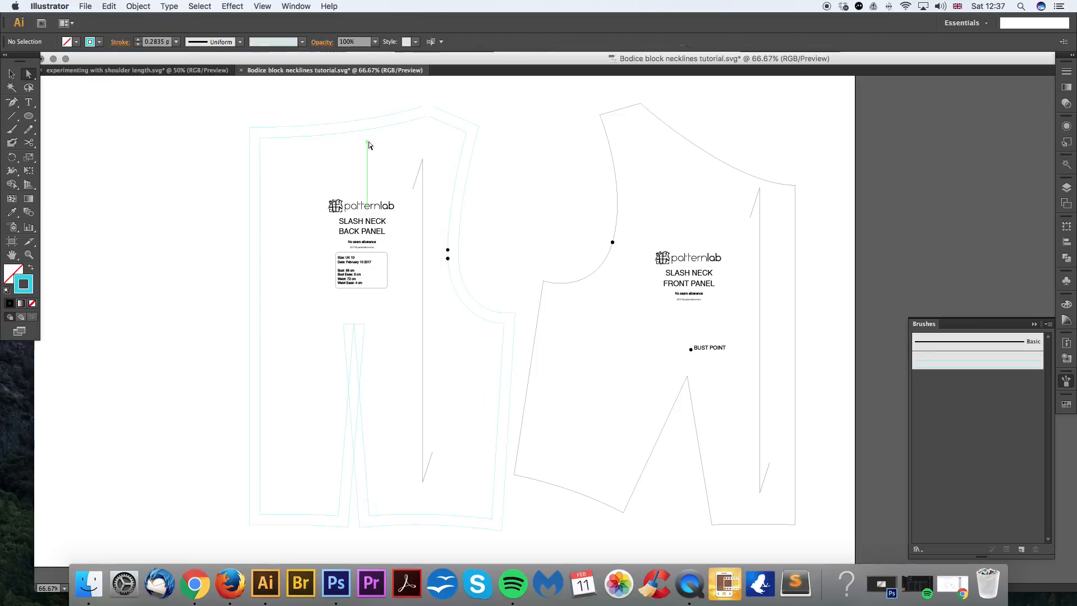
{"action": "left_click", "coordinate": [521, 176]}
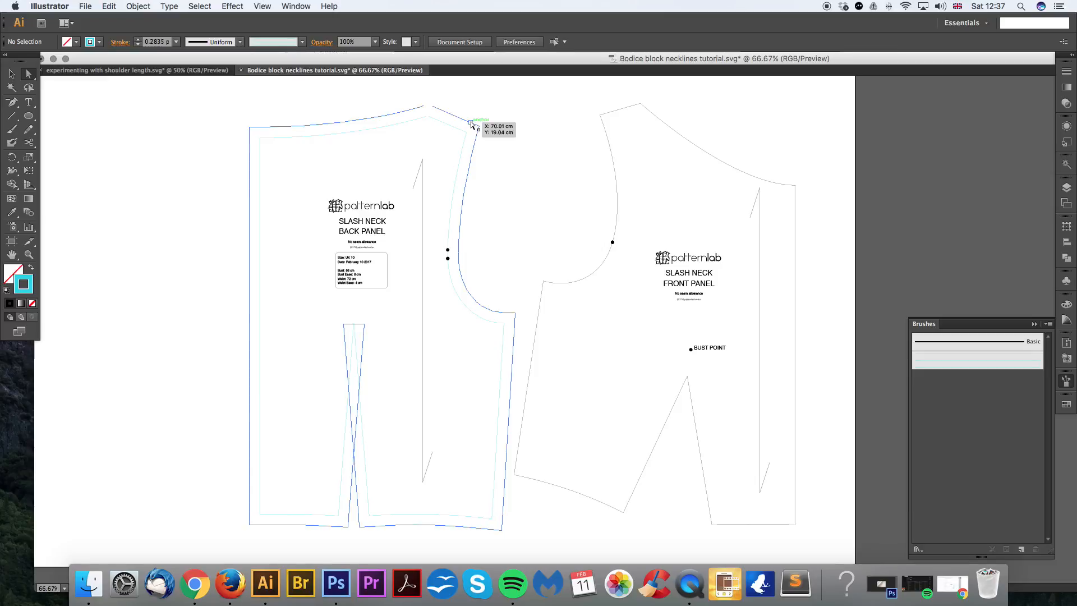
Step: Apply the three-line art brush to the front panel's outline
{"action": "left_click", "coordinate": [629, 108]}
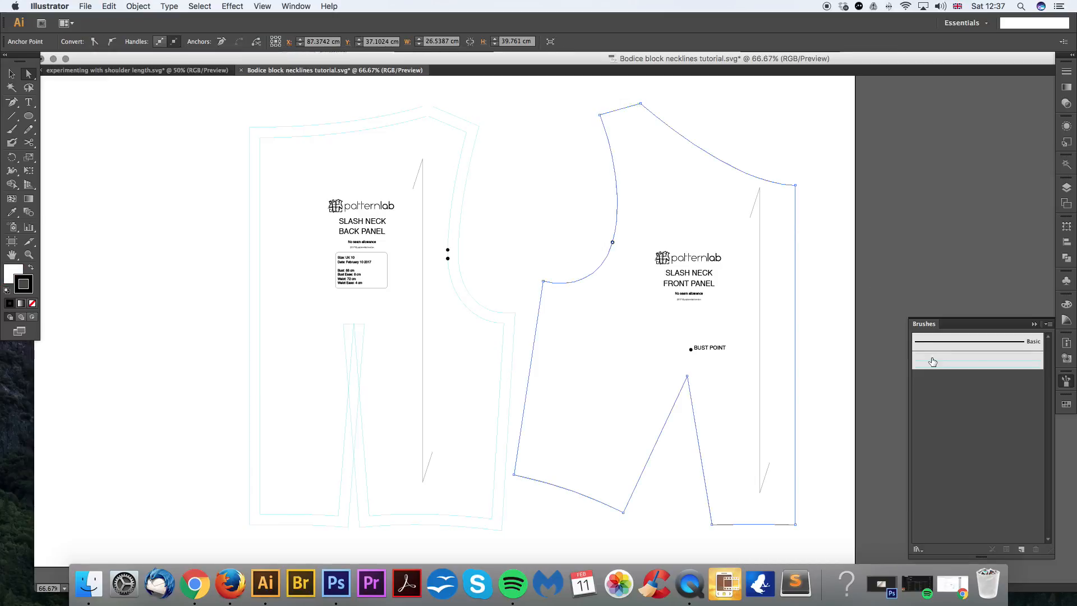
{"action": "left_click", "coordinate": [724, 147]}
{"action": "left_click", "coordinate": [949, 365]}
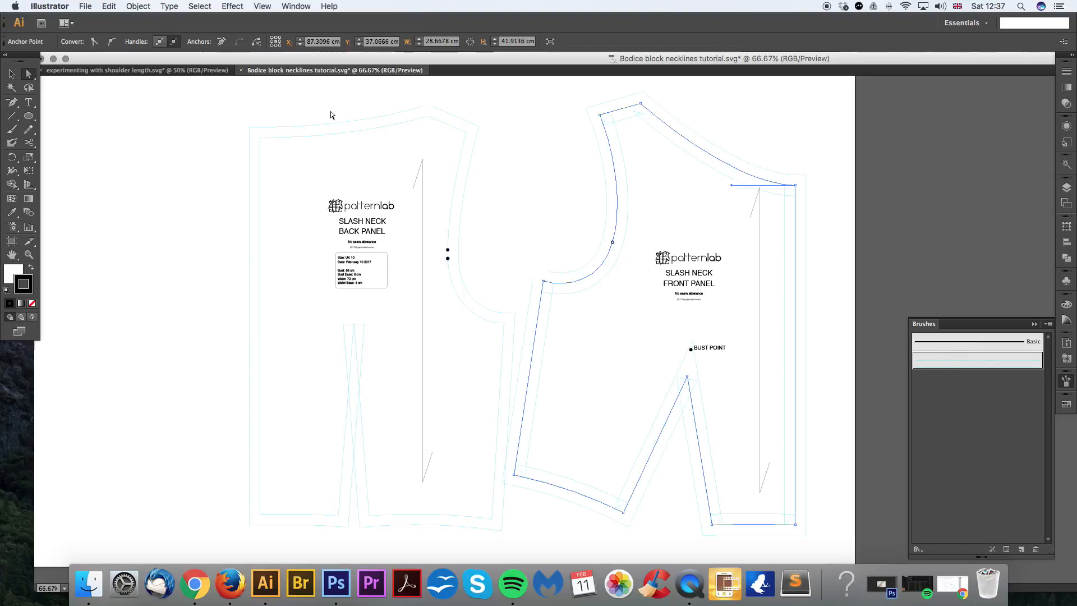
Step: Expand the appearance of the front panel's brushed outline and delete its innermost blue line
{"action": "left_click", "coordinate": [140, 7]}
{"action": "left_click", "coordinate": [148, 135]}
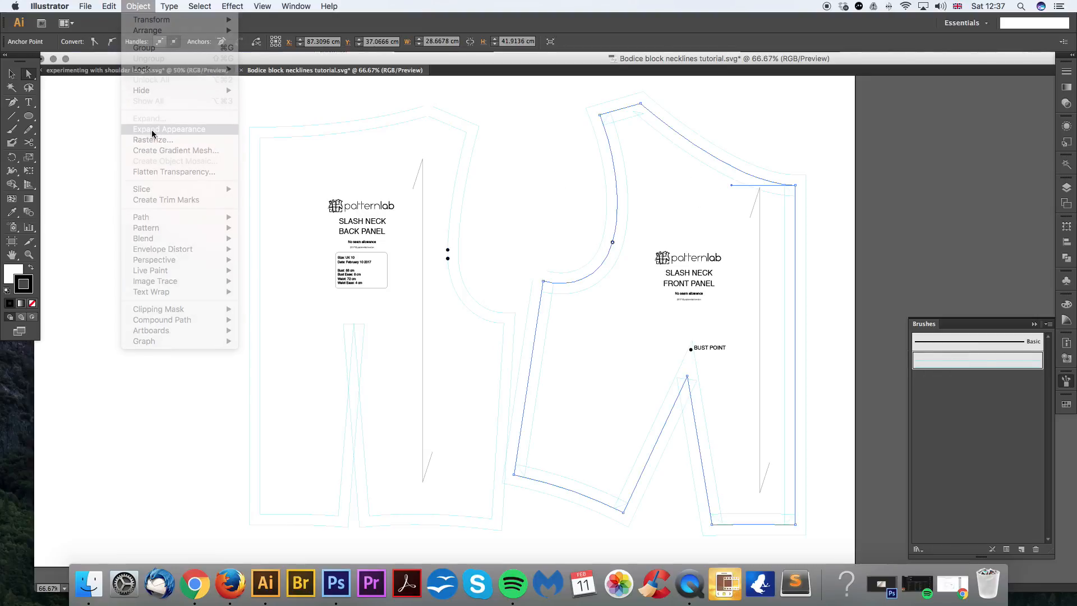
{"action": "left_click", "coordinate": [721, 124]}
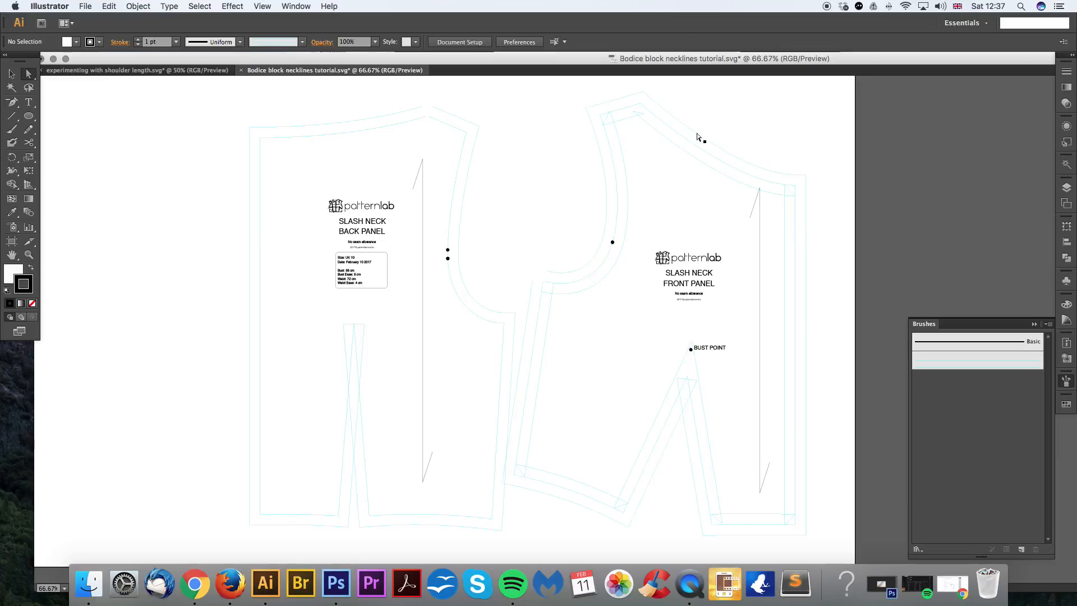
{"action": "left_click", "coordinate": [663, 138]}
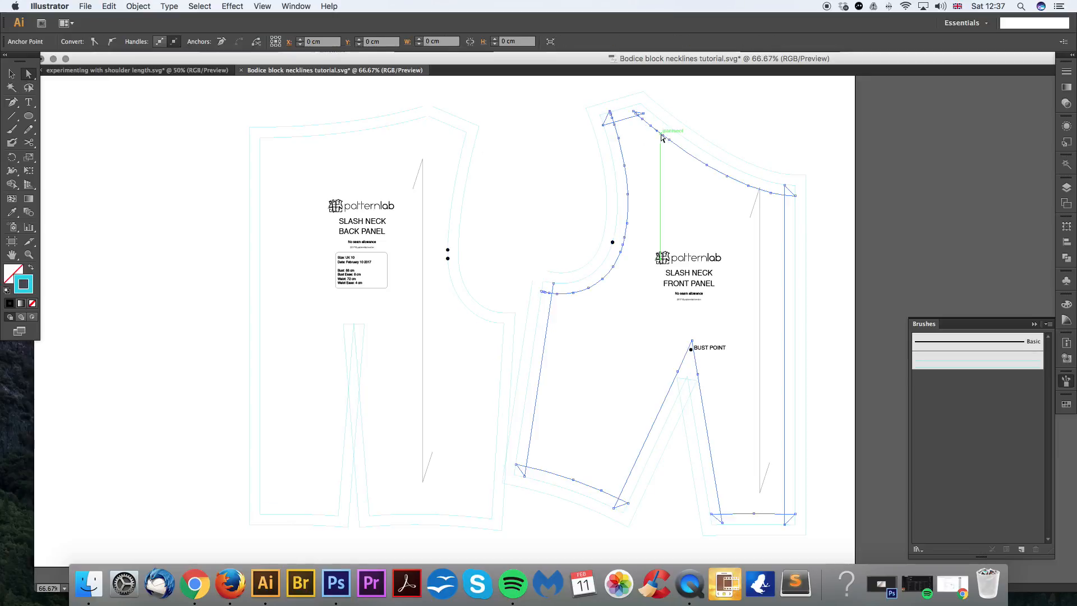
{"action": "key", "text": "Delete"}
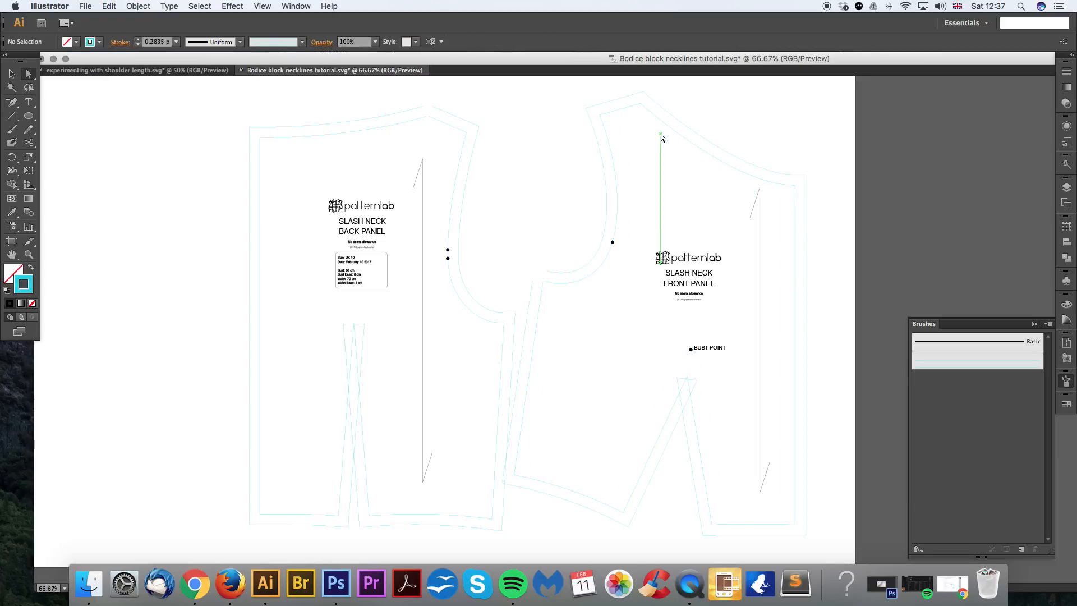
Step: Set the stroke colour of the front panel's outer seam allowance line to black
{"action": "left_click", "coordinate": [675, 117]}
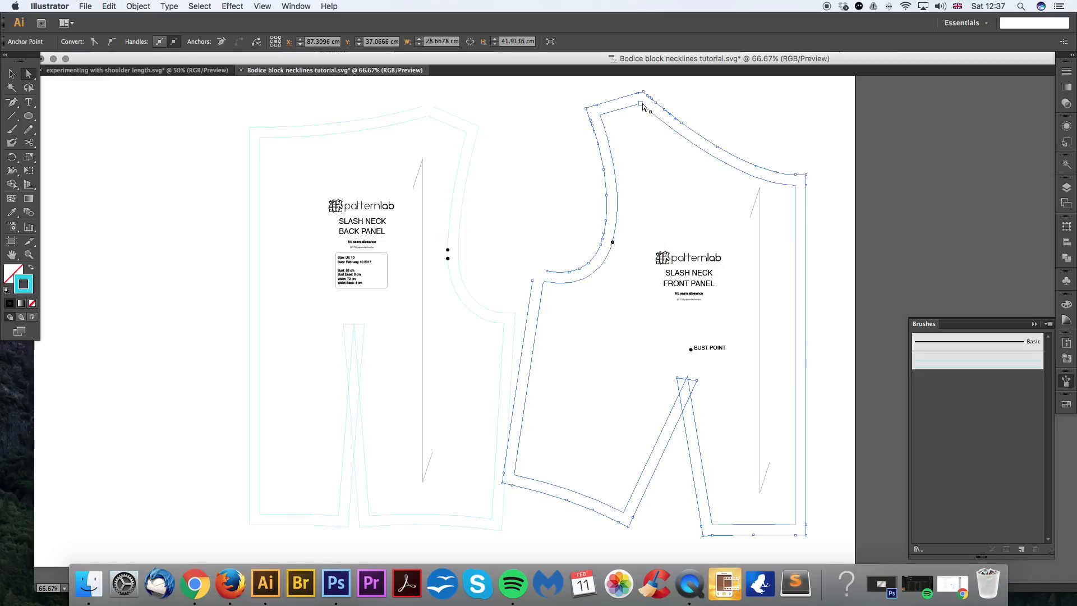
{"action": "double_click", "coordinate": [23, 284]}
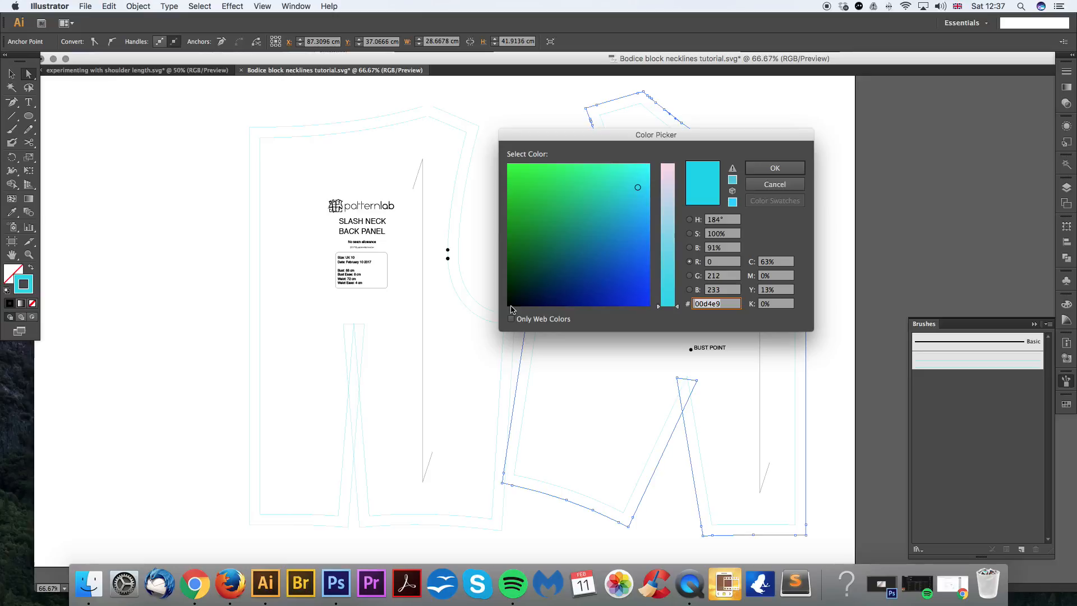
{"action": "left_click", "coordinate": [774, 184]}
{"action": "left_click", "coordinate": [697, 134]}
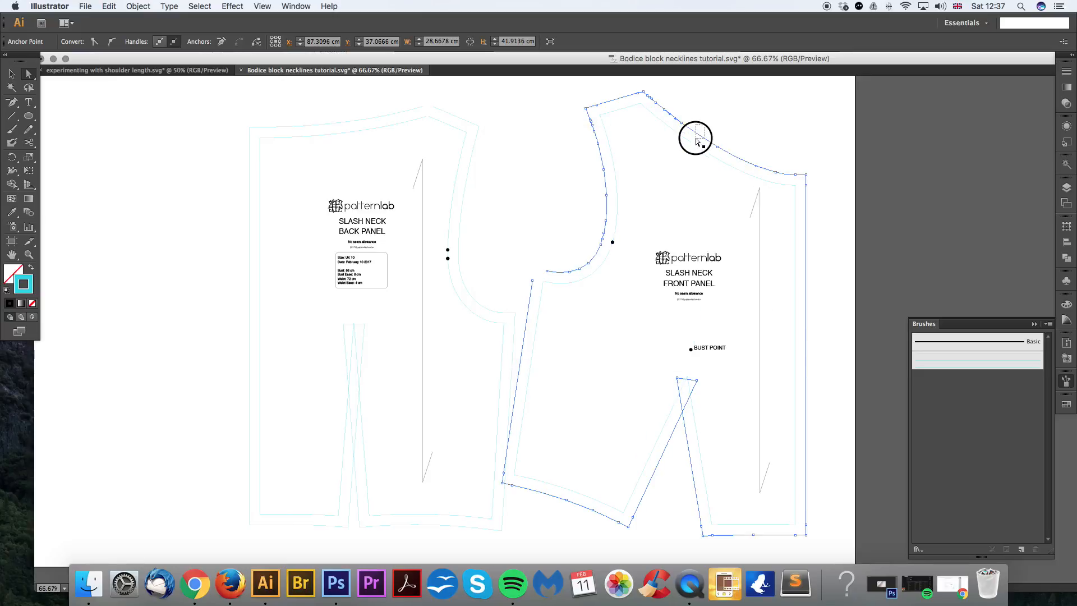
{"action": "double_click", "coordinate": [21, 285]}
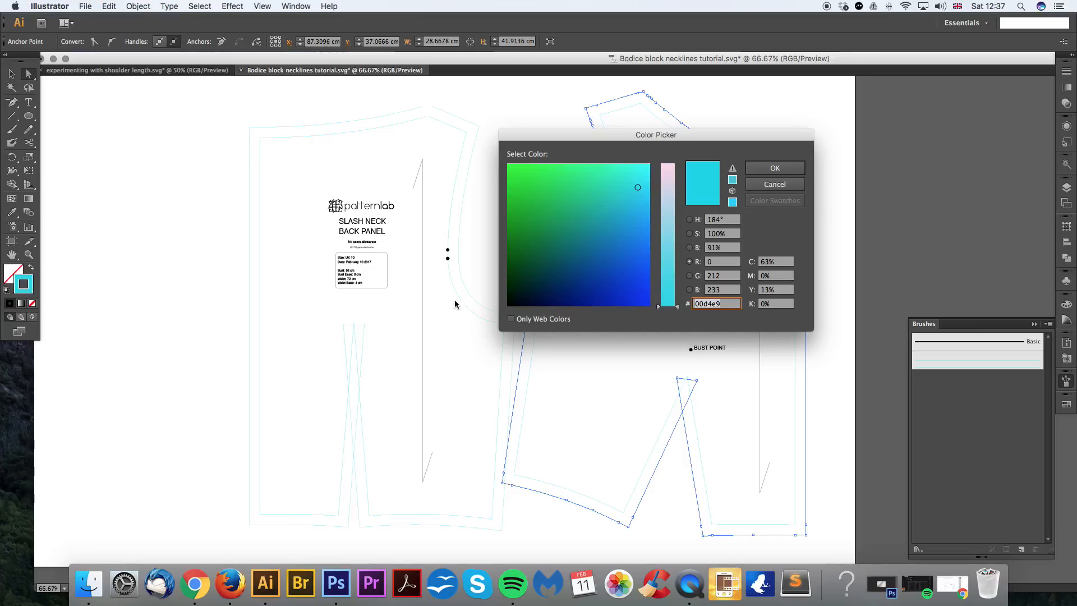
{"action": "left_click", "coordinate": [509, 304]}
{"action": "left_click", "coordinate": [787, 189]}
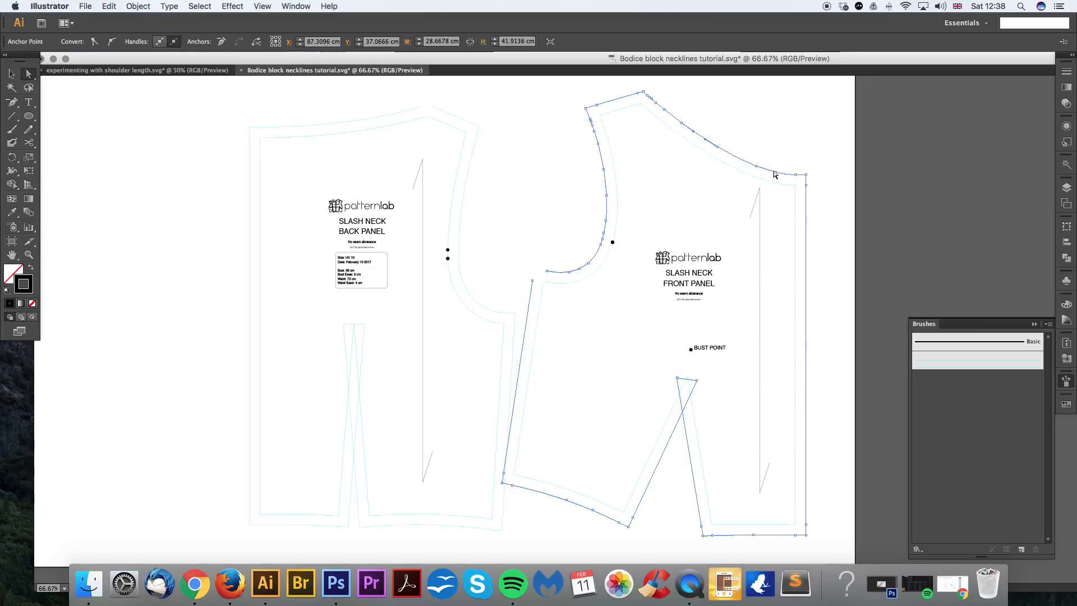
Step: Set the stroke colour of the back panel's outer seam allowance line to black (000201) and deselect everything
{"action": "left_click", "coordinate": [471, 122]}
{"action": "left_click", "coordinate": [471, 123]}
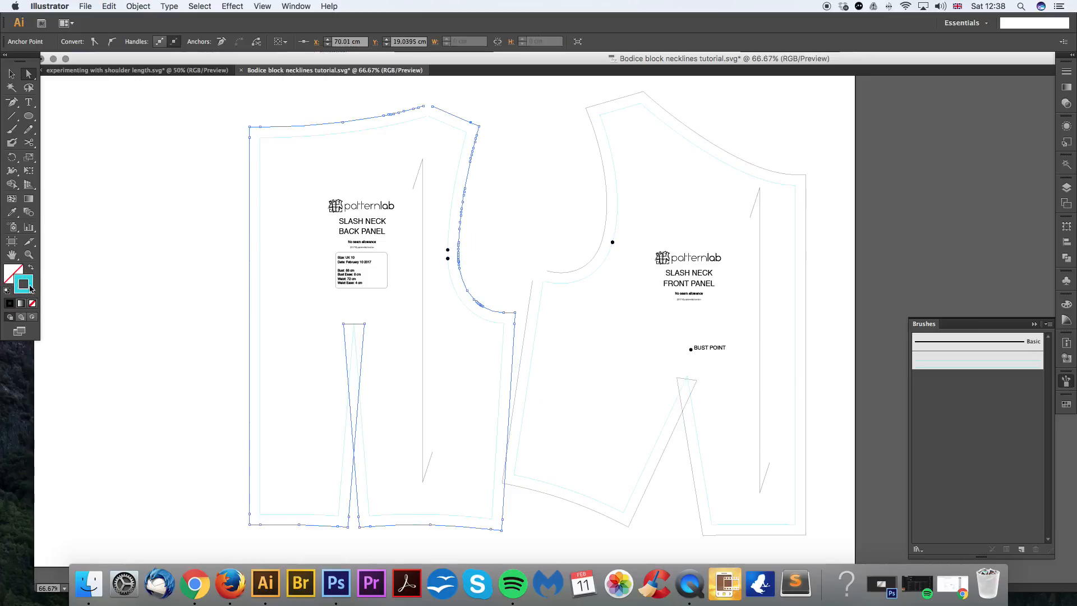
{"action": "double_click", "coordinate": [23, 284]}
{"action": "left_click", "coordinate": [508, 305]}
{"action": "left_click", "coordinate": [774, 167]}
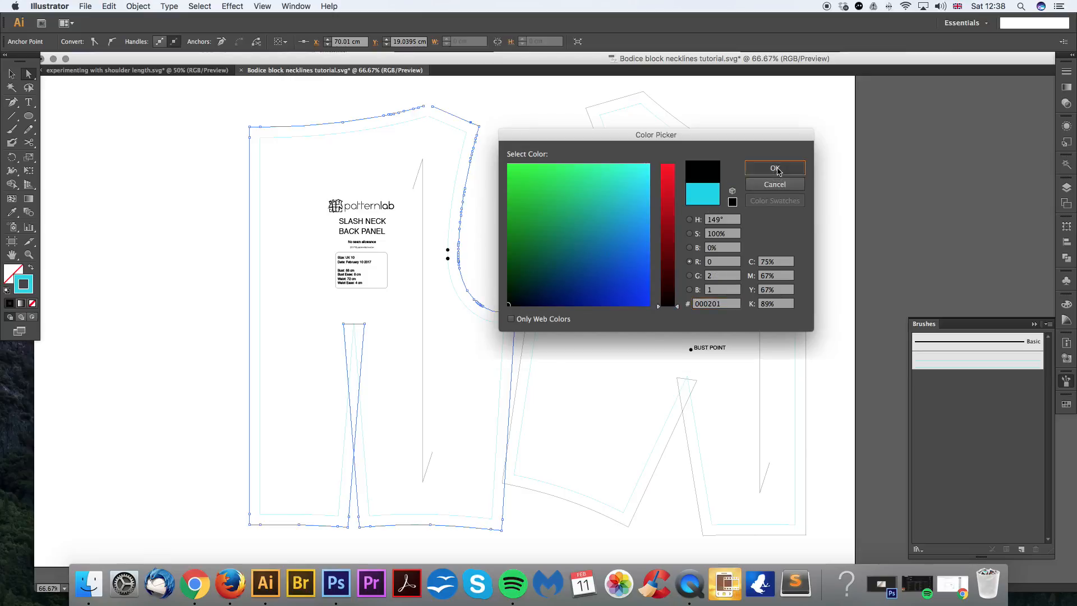
{"action": "left_click", "coordinate": [575, 175]}
{"action": "left_click", "coordinate": [606, 130]}
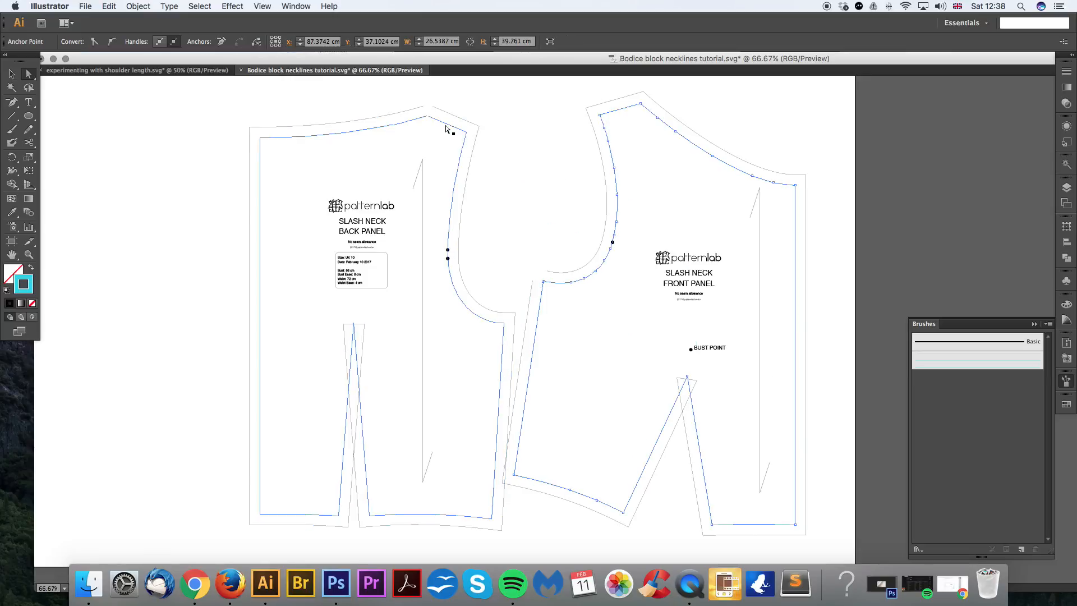
{"action": "left_click", "coordinate": [510, 165]}
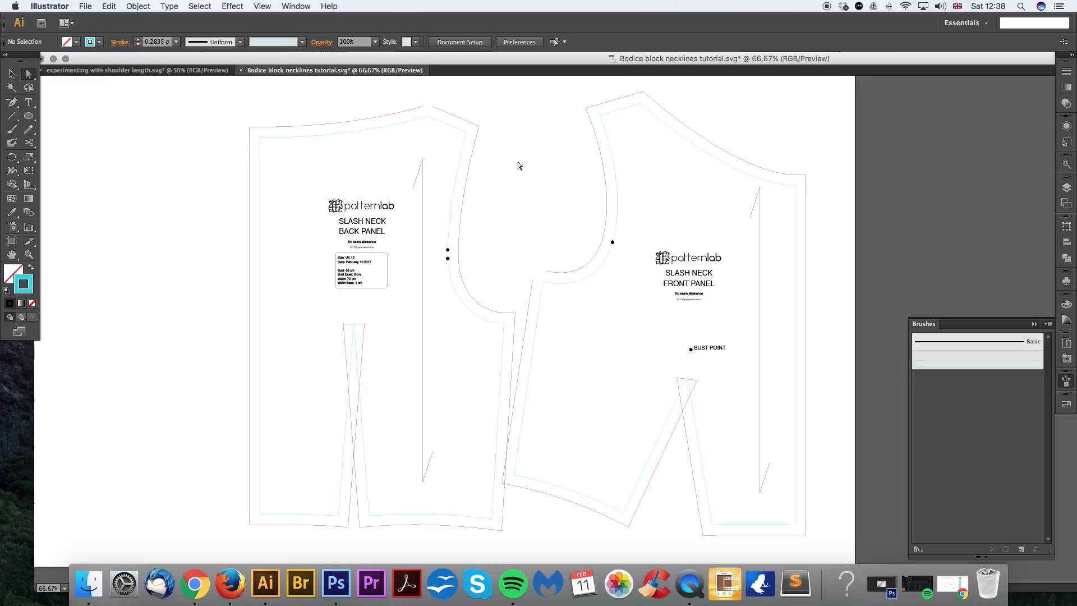
Step: Give the inner blue lines of both panels a dashed stroke with a 20 pt dash and a 10 pt gap
{"action": "left_click", "coordinate": [612, 110]}
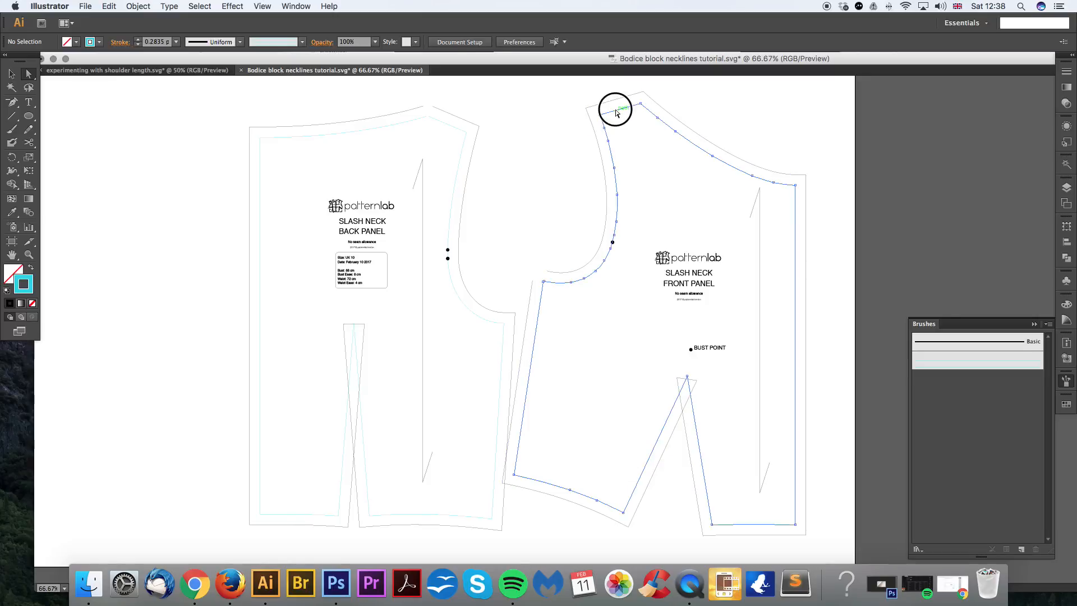
{"action": "left_click", "coordinate": [455, 131], "text": "shift"}
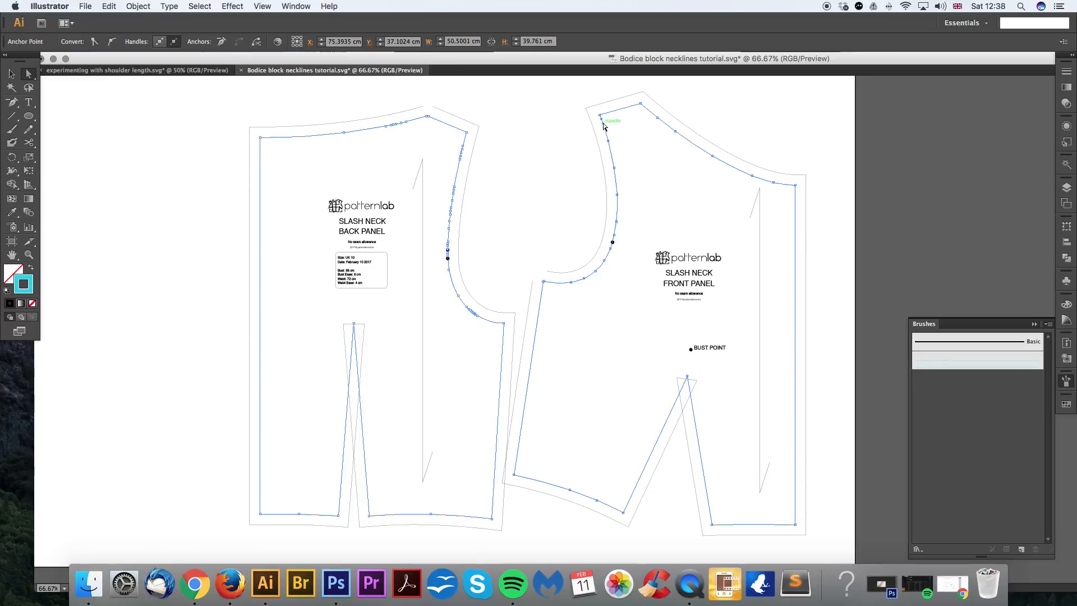
{"action": "left_click", "coordinate": [601, 119], "text": "shift"}
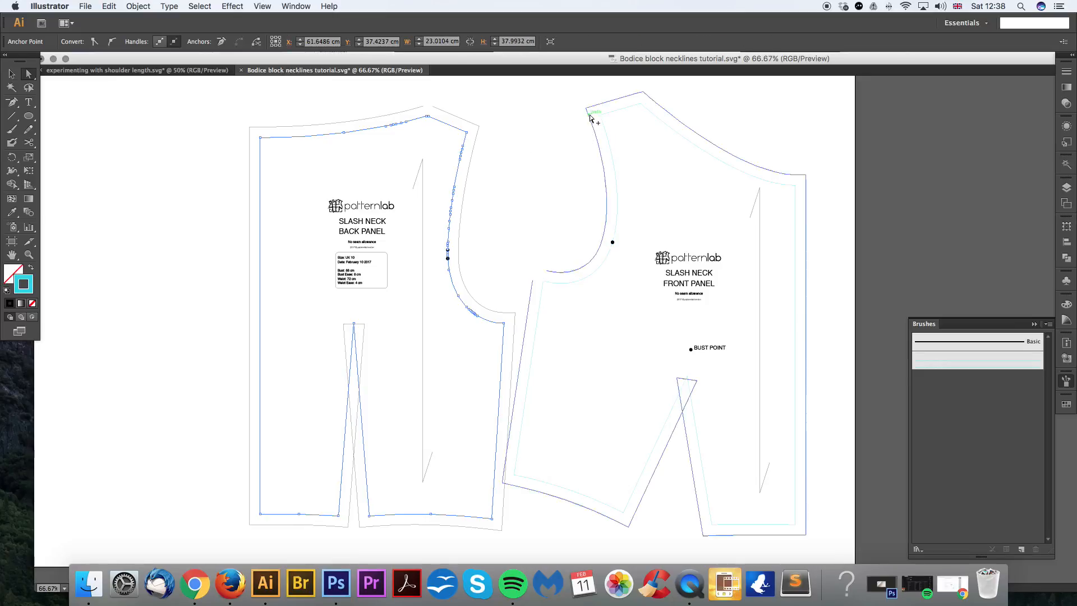
{"action": "left_click", "coordinate": [601, 115], "text": "shift"}
{"action": "left_click", "coordinate": [455, 128], "text": "alt+shift"}
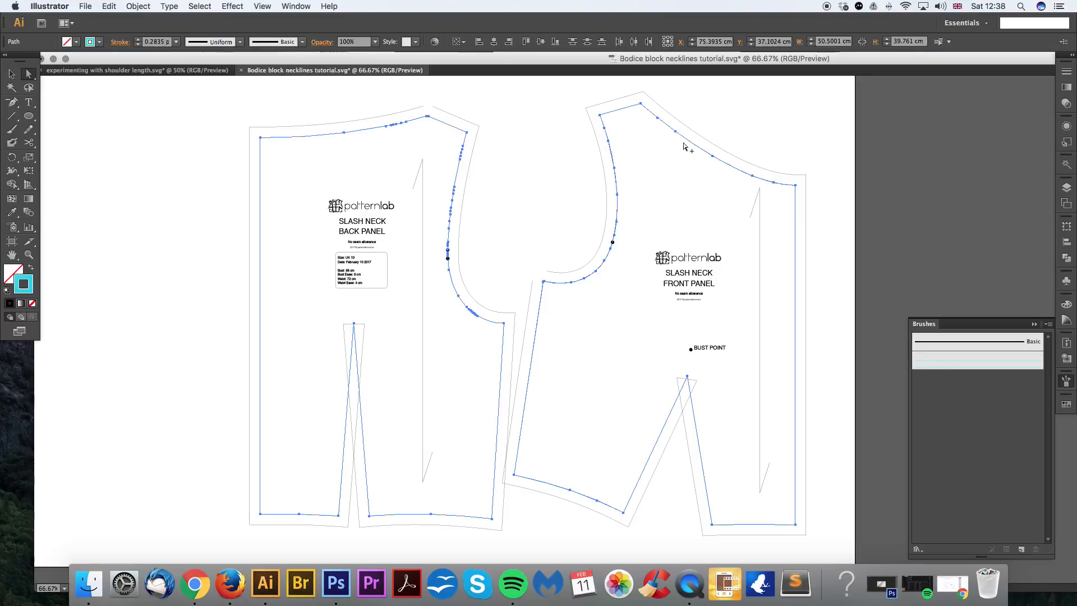
{"action": "left_click", "coordinate": [1067, 73]}
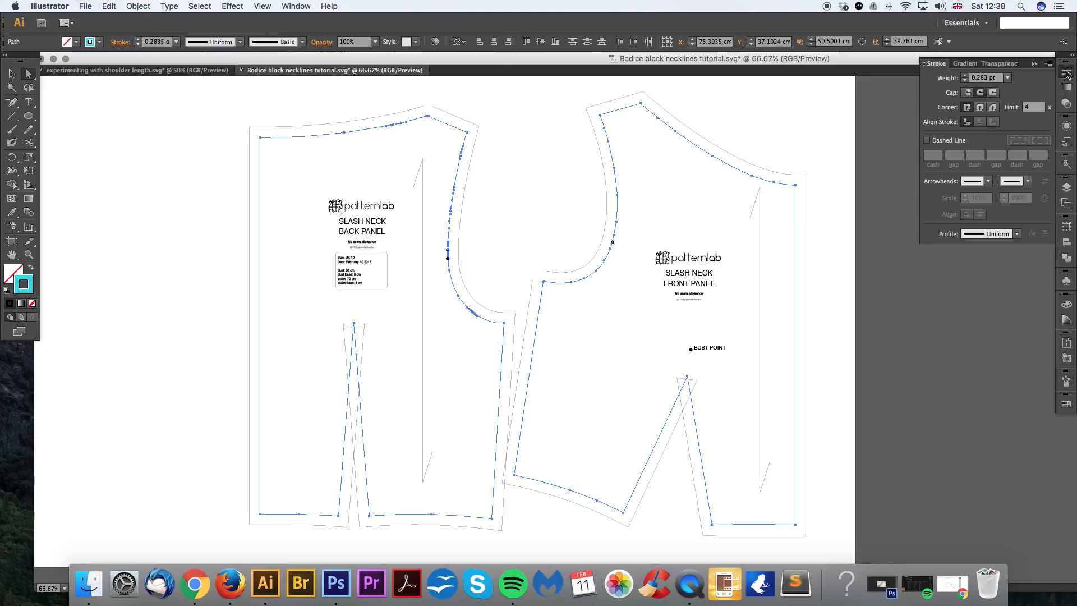
{"action": "left_click", "coordinate": [295, 6]}
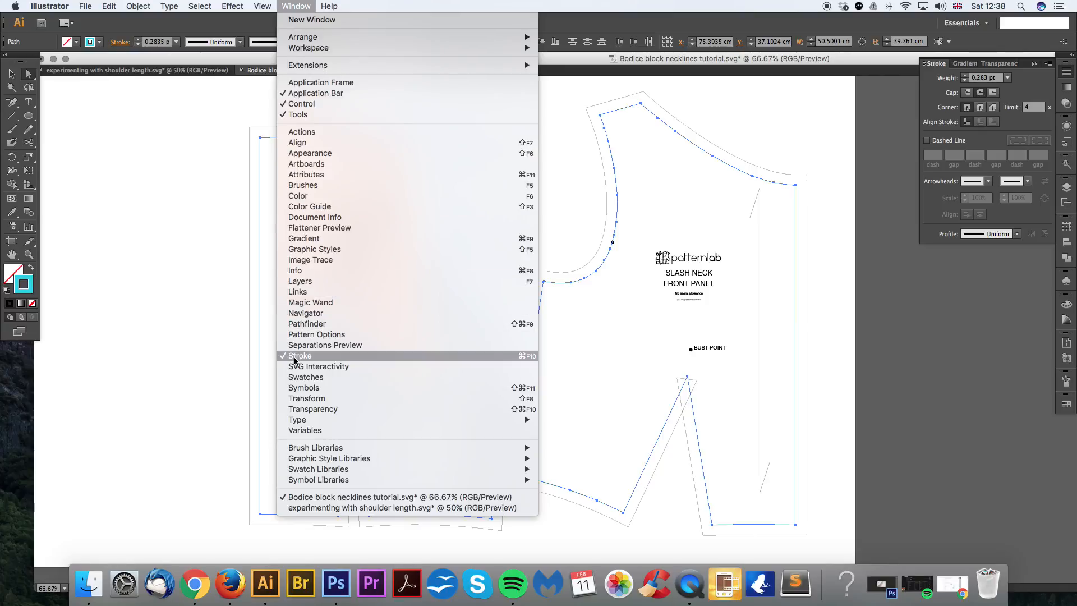
{"action": "left_click", "coordinate": [935, 142]}
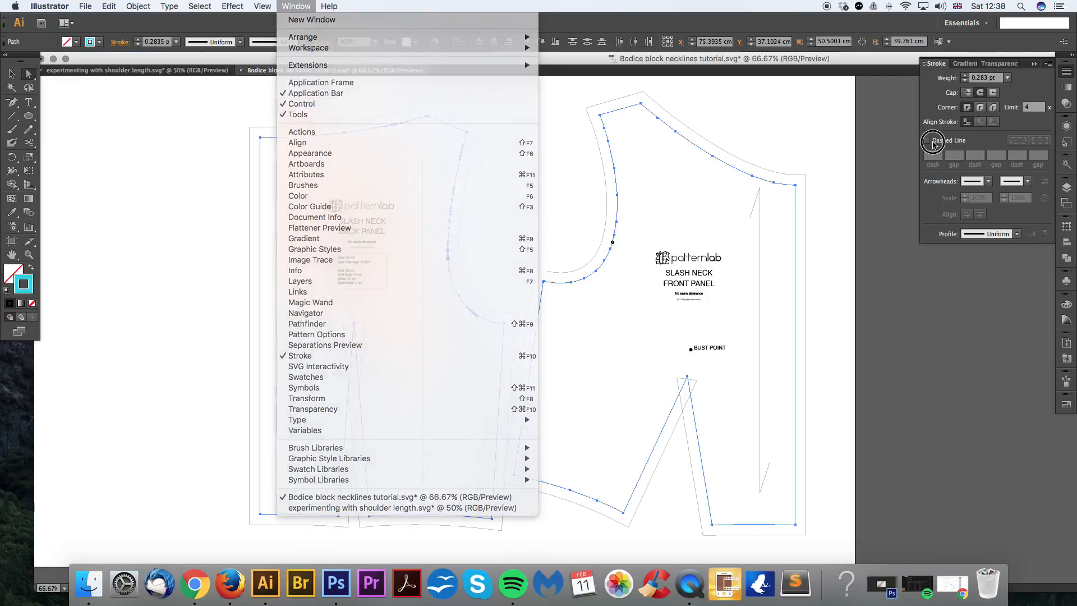
{"action": "left_click", "coordinate": [935, 141]}
{"action": "left_click", "coordinate": [940, 155]}
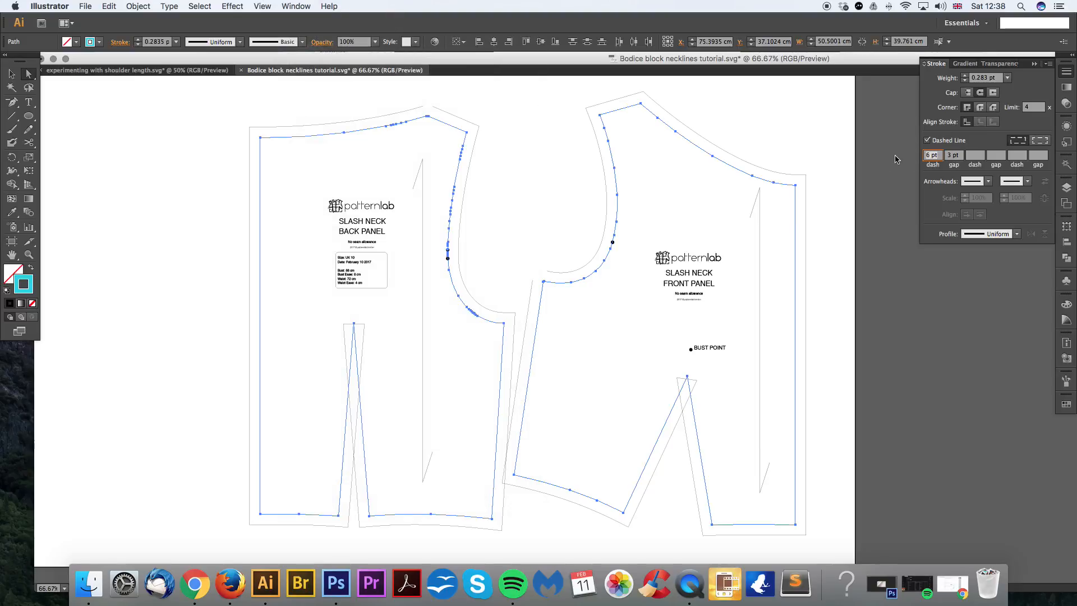
{"action": "type", "text": "20"}
{"action": "key", "text": "Tab"}
{"action": "left_click", "coordinate": [728, 131]}
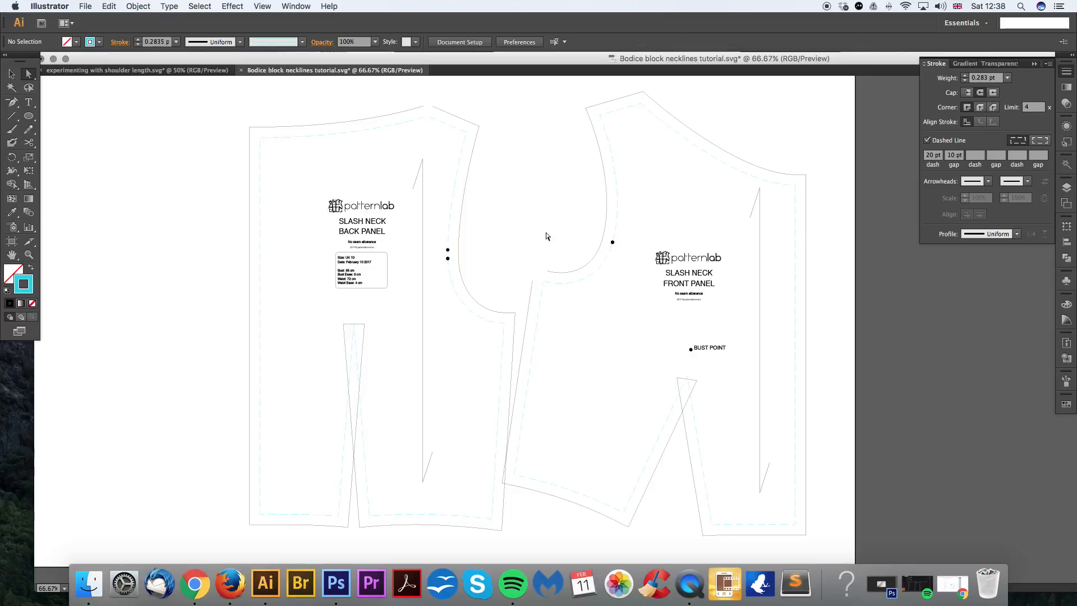
Step: Examine where the outer seam allowance lines cross at the waist darts of the back and front panels
{"action": "key", "text": "super+plus"}
{"action": "left_click_drag", "start_coordinate": [517, 314], "coordinate": [679, 189]}
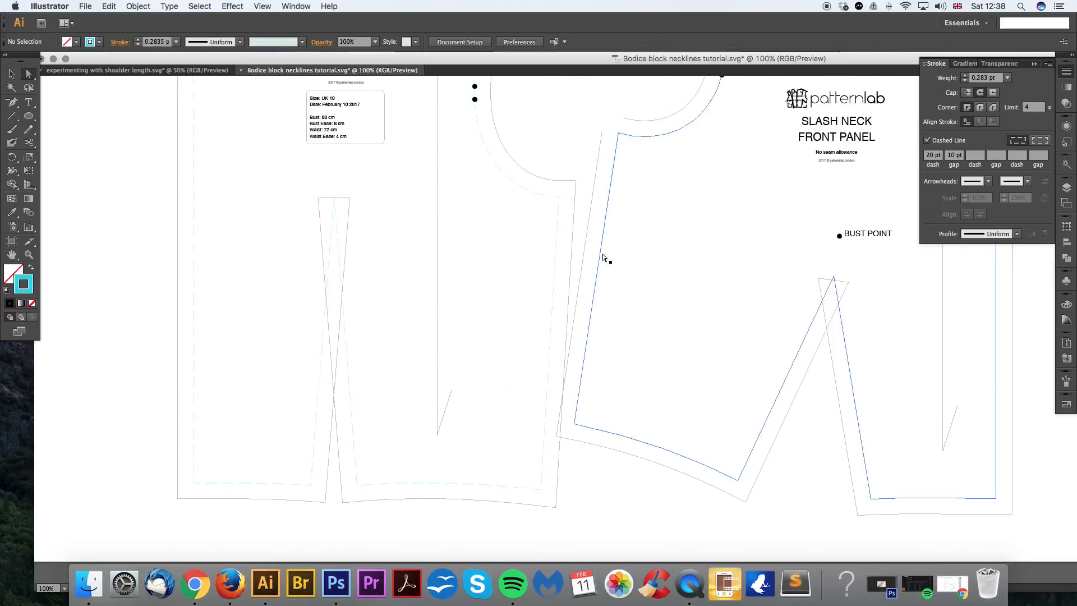
{"action": "left_click", "coordinate": [346, 198]}
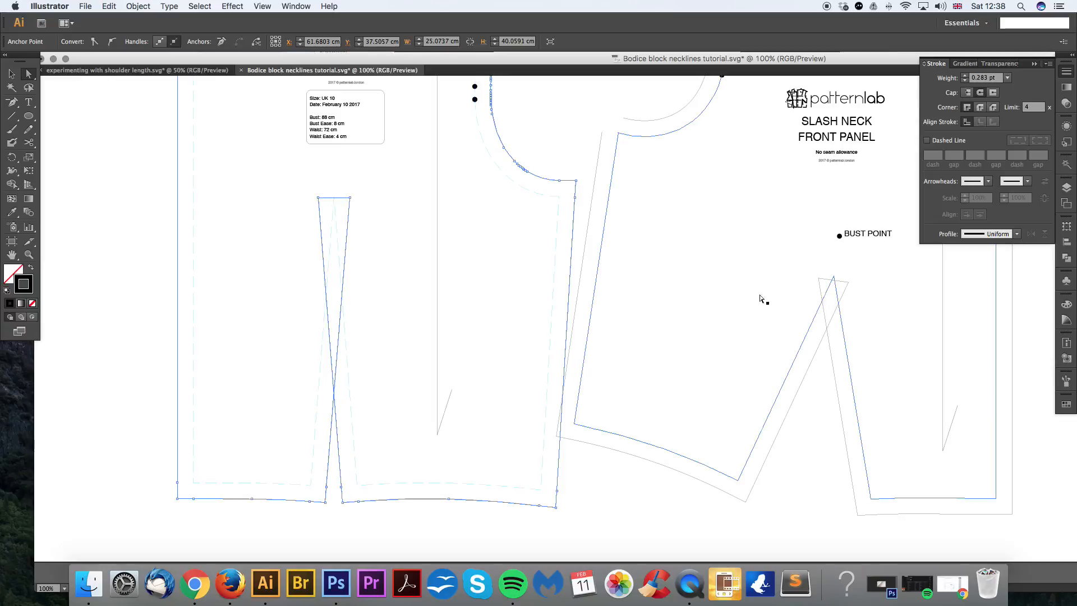
{"action": "left_click", "coordinate": [858, 295]}
{"action": "scroll", "coordinate": [858, 295], "scroll_direction": "right", "scroll_amount": 3}
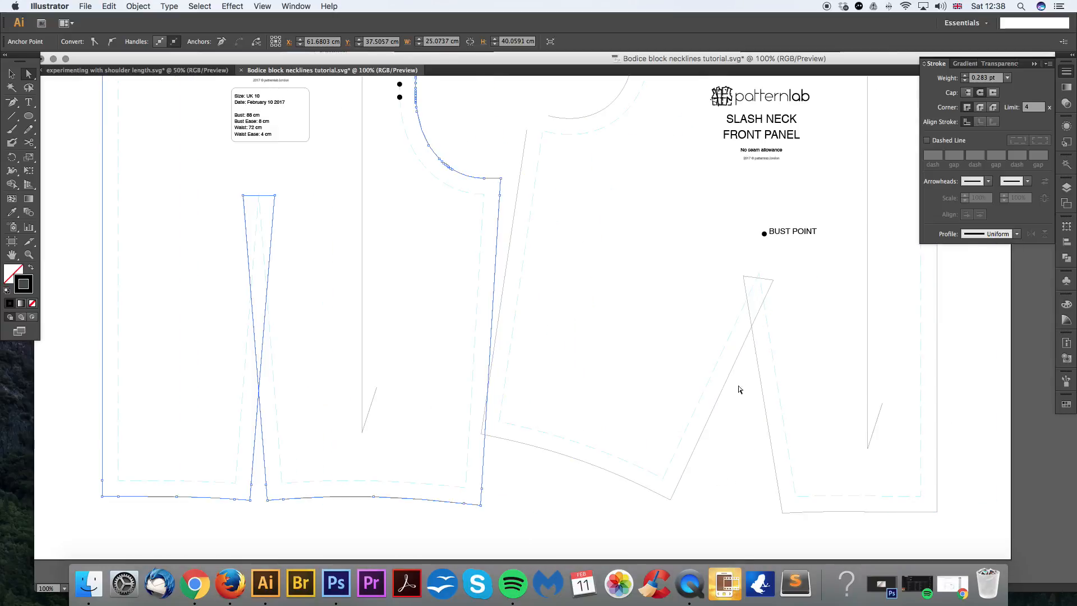
{"action": "left_click", "coordinate": [753, 339]}
{"action": "key", "text": "super+minus"}
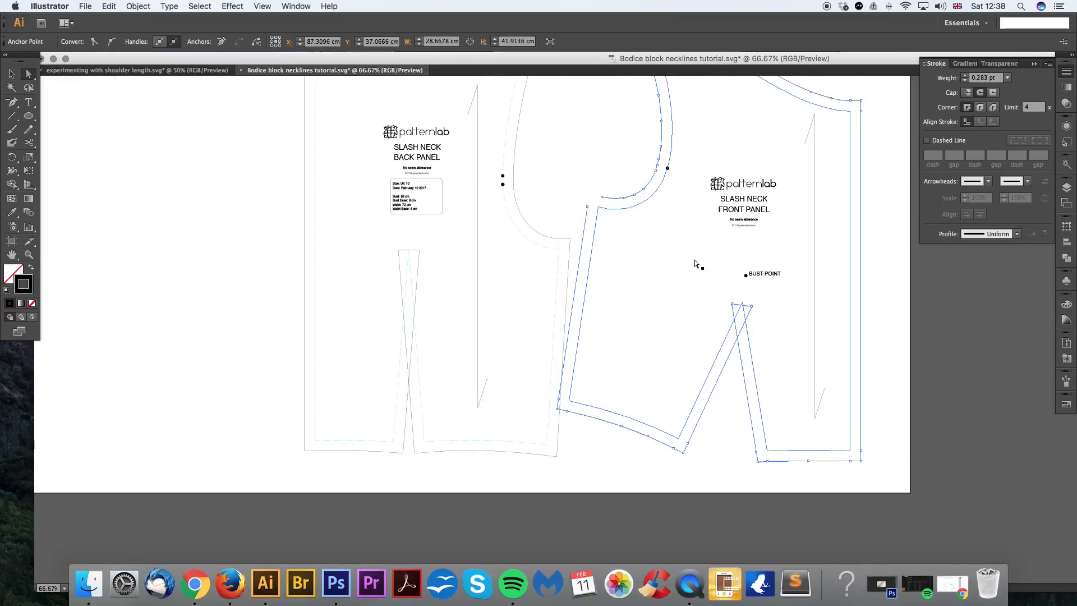
Step: Unite the front panel's outer seam allowance line with Pathfinder to clean up the overlap at the waist dart, and deselect it
{"action": "scroll", "coordinate": [696, 263], "scroll_direction": "up", "scroll_amount": 2}
{"action": "left_click", "coordinate": [625, 251]}
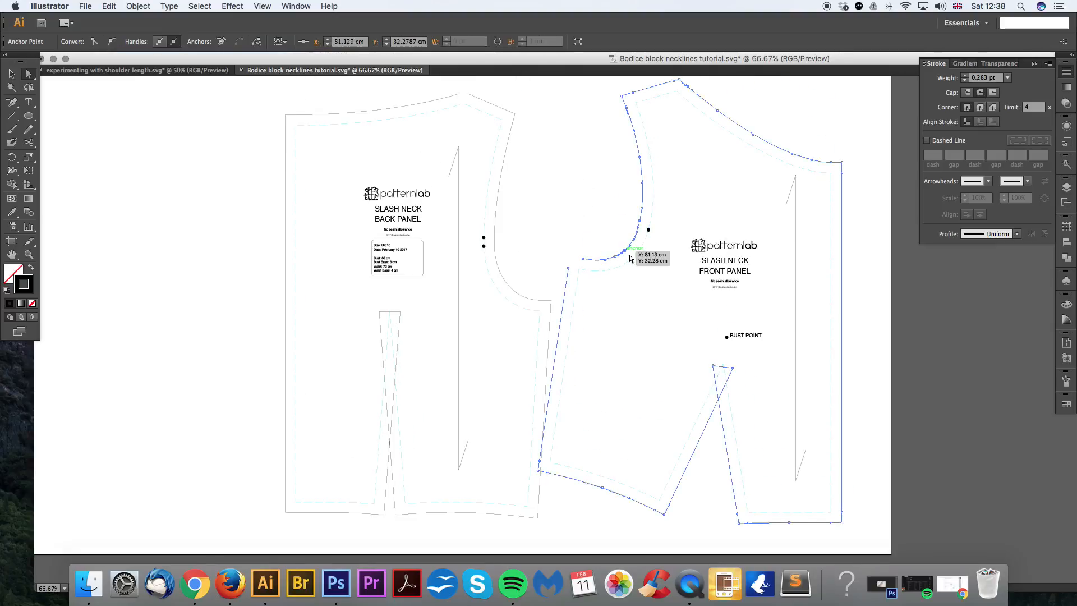
{"action": "left_click", "coordinate": [1067, 261]}
{"action": "left_click", "coordinate": [297, 6]}
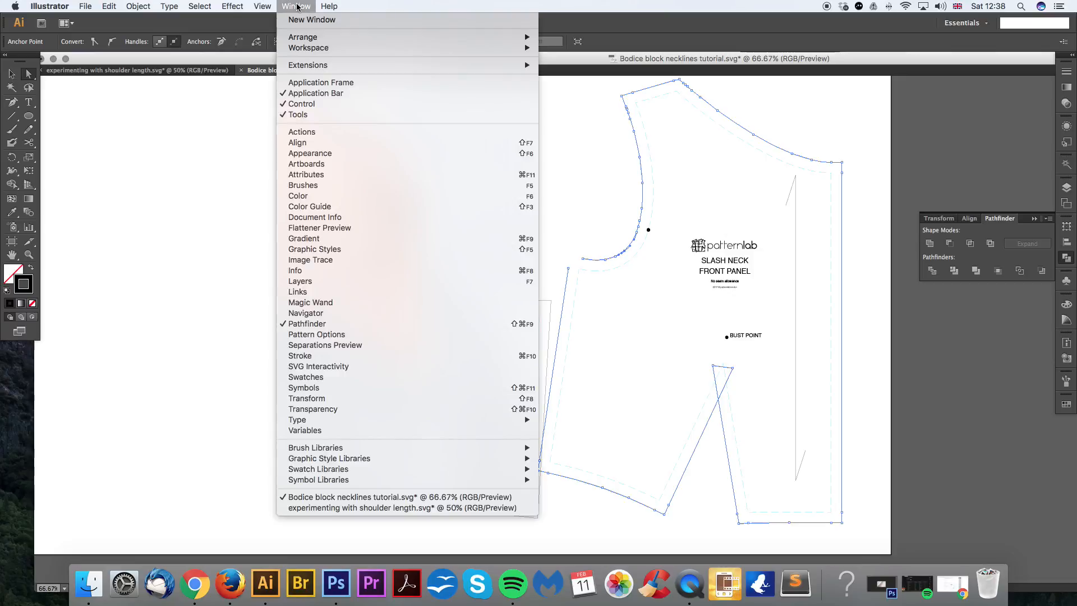
{"action": "left_click", "coordinate": [925, 245]}
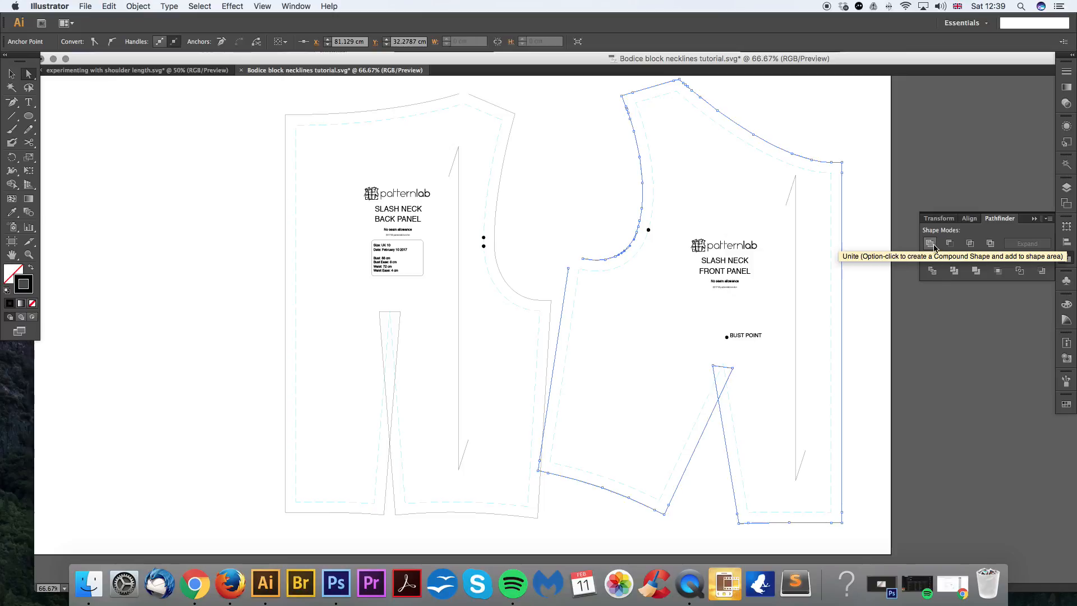
{"action": "left_click", "coordinate": [930, 244]}
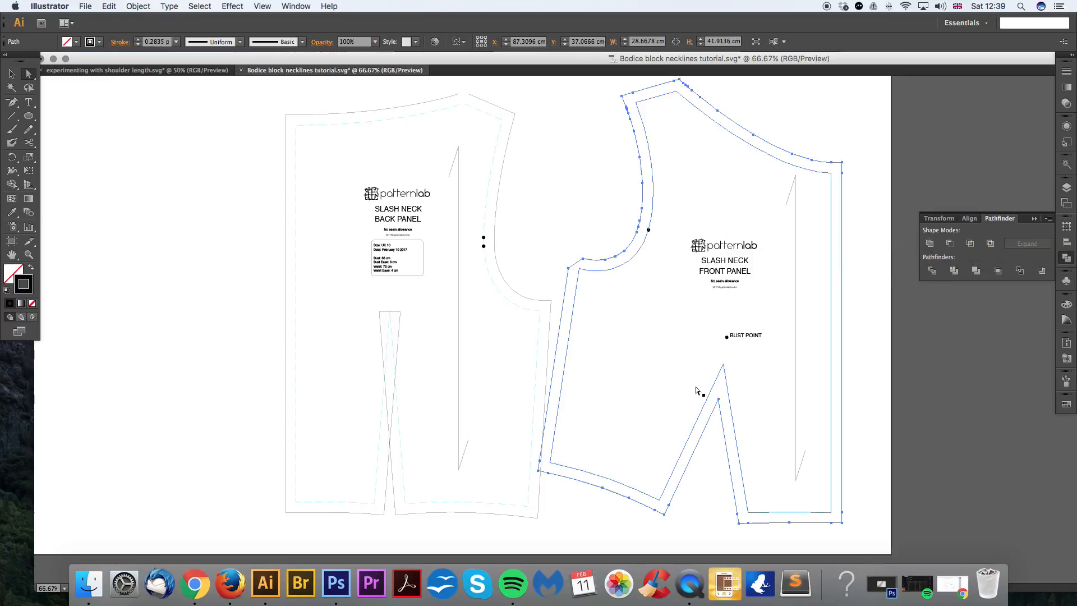
{"action": "key", "text": "super+z"}
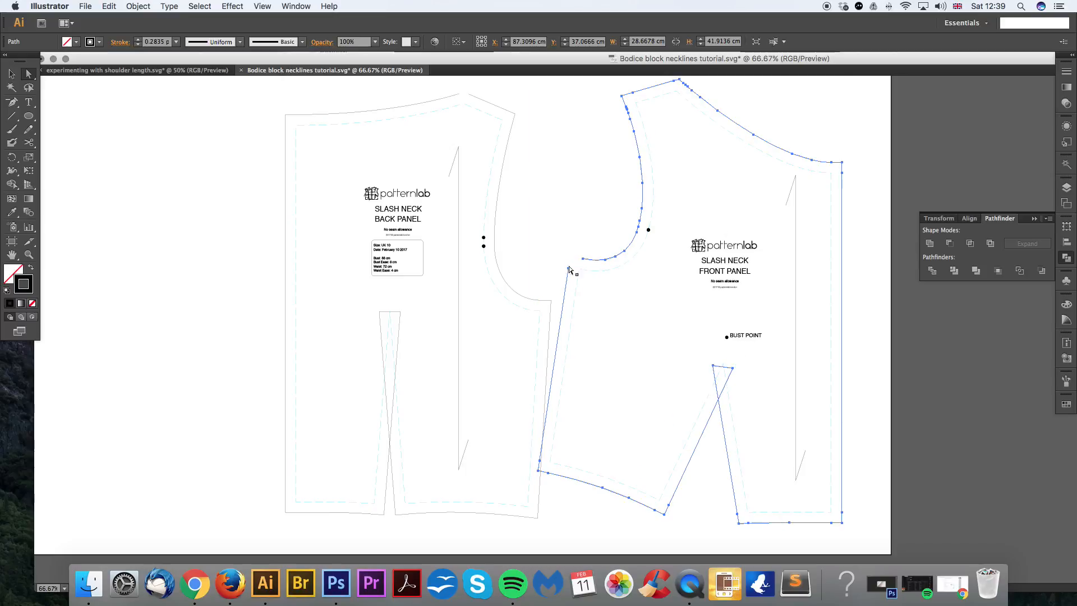
{"action": "left_click", "coordinate": [929, 244]}
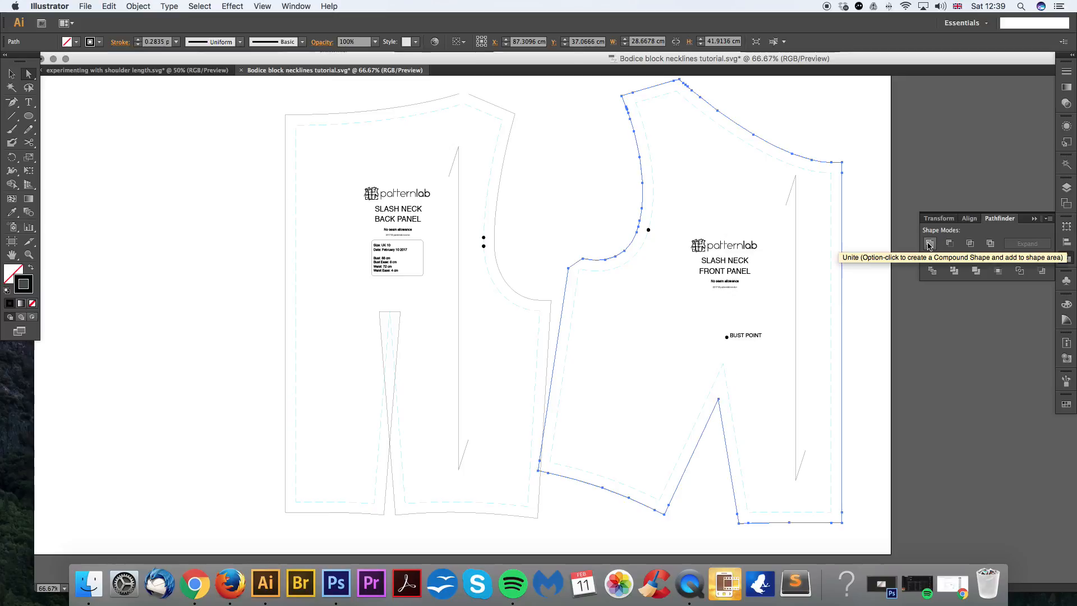
{"action": "left_click", "coordinate": [571, 235]}
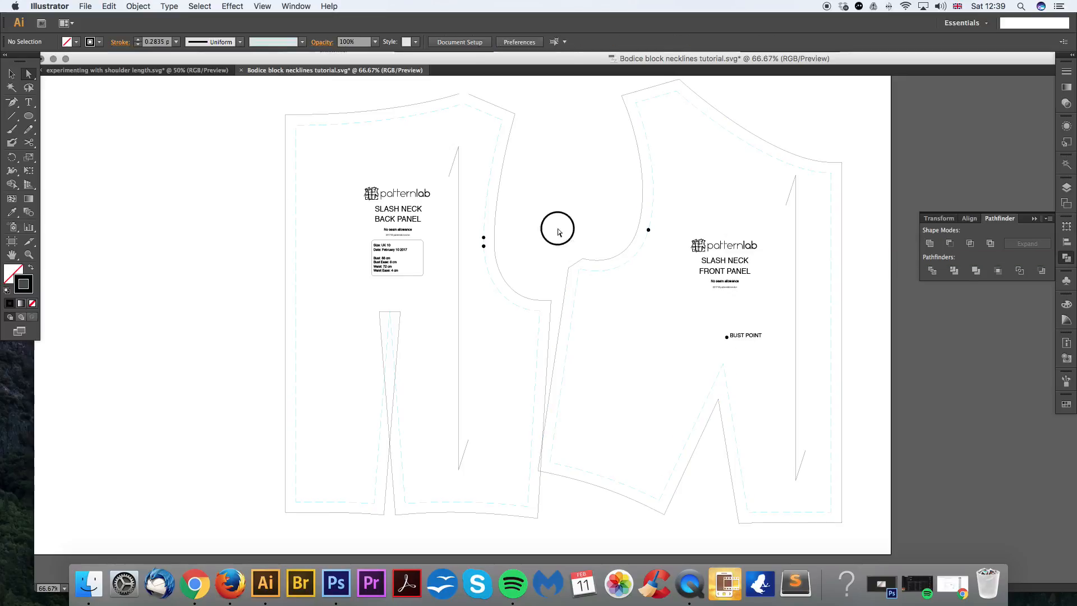
Step: Unite the back panel's outer seam allowance line with Pathfinder to clean up its waist dart overlap, and deselect it
{"action": "scroll", "coordinate": [558, 228], "scroll_direction": "left", "scroll_amount": 2}
{"action": "left_click", "coordinate": [554, 192]}
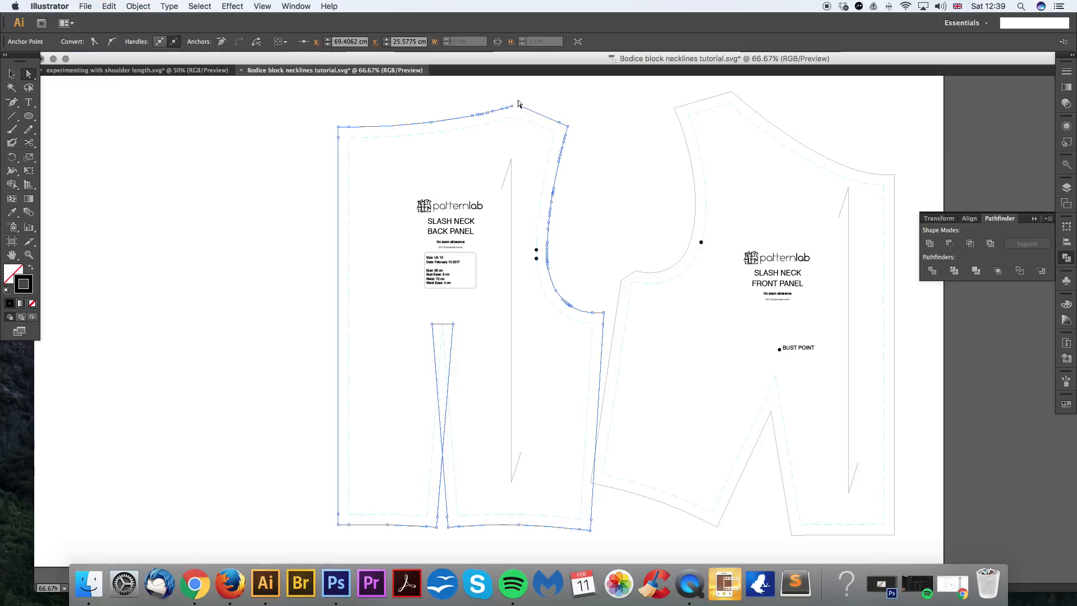
{"action": "left_click", "coordinate": [928, 246]}
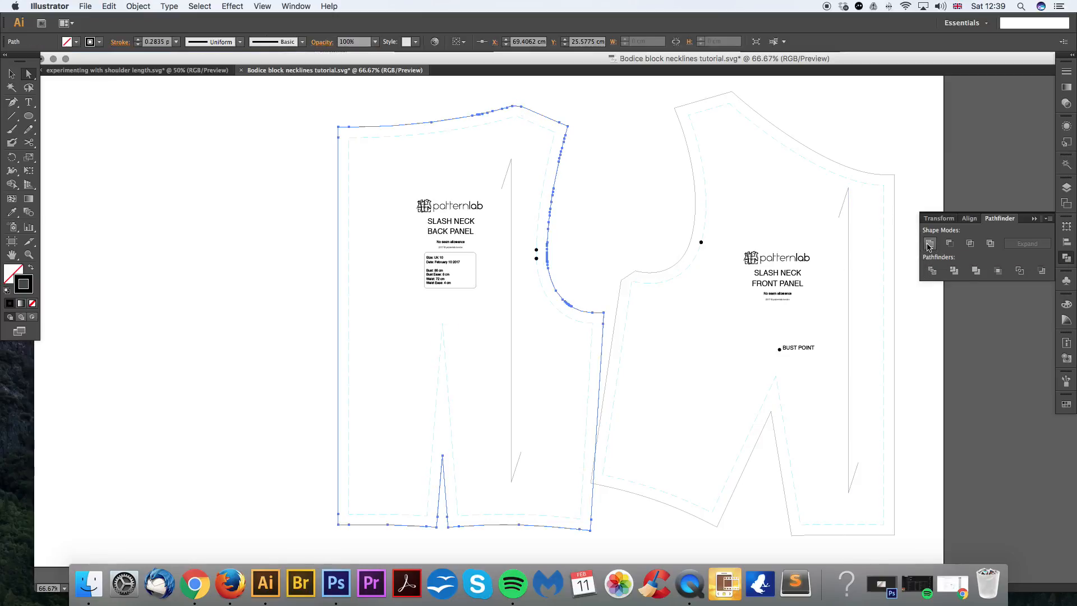
{"action": "left_click", "coordinate": [626, 238]}
Step: Set the stroke colour of the dashed inner lines of both panels to black (000302)
{"action": "mouse_move", "coordinate": [616, 242]}
{"action": "left_mouse_down"}
{"action": "mouse_move", "coordinate": [661, 234]}
{"action": "mouse_move", "coordinate": [608, 242]}
{"action": "left_mouse_up"}
{"action": "left_click", "coordinate": [715, 207]}
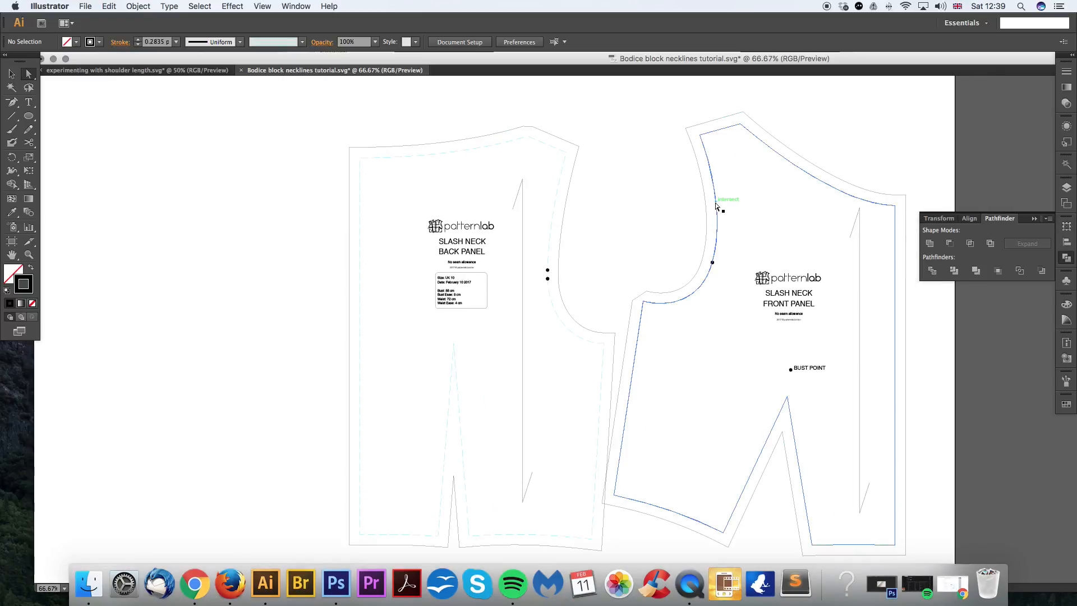
{"action": "left_click", "coordinate": [559, 219], "text": "shift"}
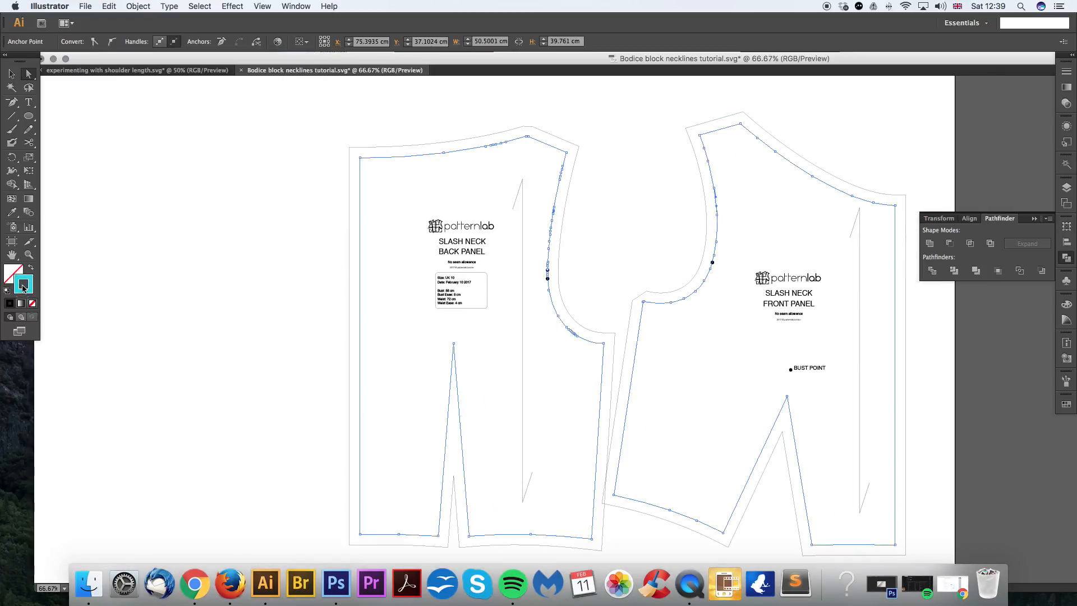
{"action": "double_click", "coordinate": [23, 286]}
{"action": "left_click", "coordinate": [507, 305]}
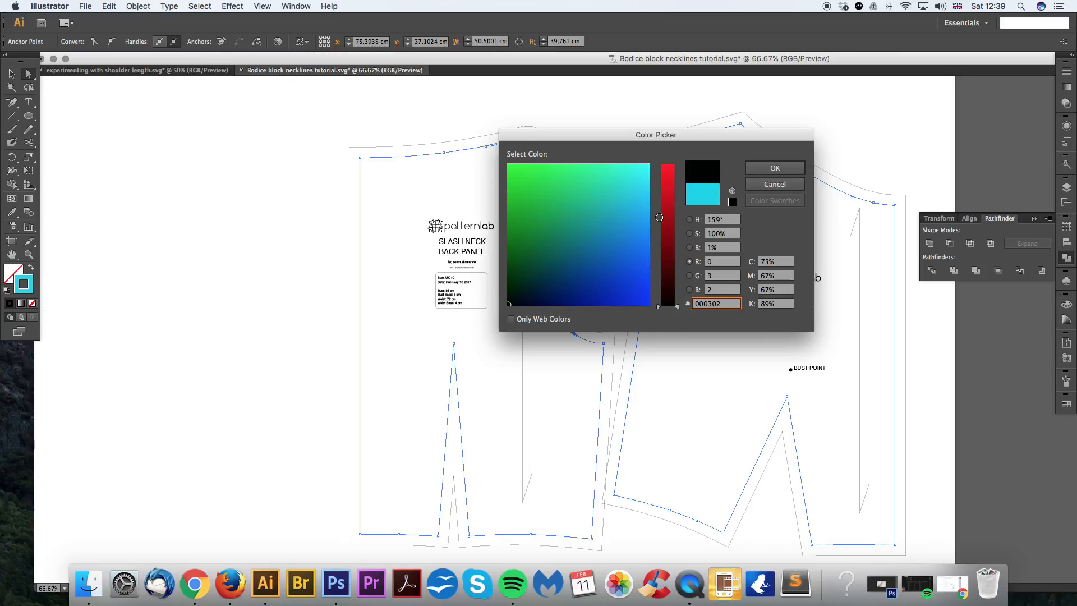
{"action": "left_click", "coordinate": [775, 168]}
Step: Try to adjust the stroke weight of the outer cutting lines of both panels
{"action": "left_click", "coordinate": [573, 145]}
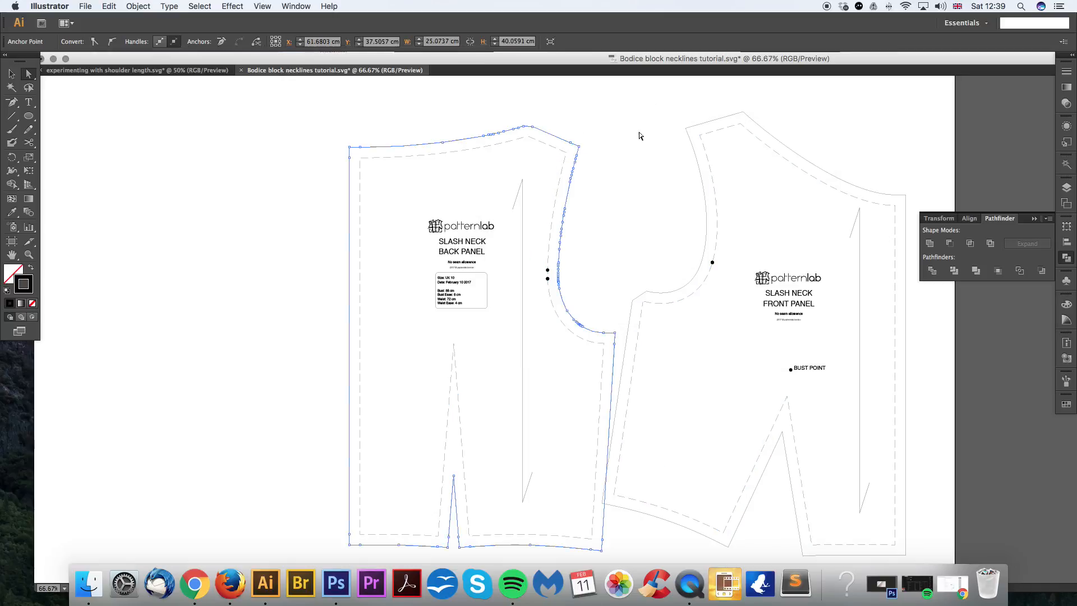
{"action": "left_click", "coordinate": [696, 125], "text": "shift"}
{"action": "left_click", "coordinate": [1066, 73]}
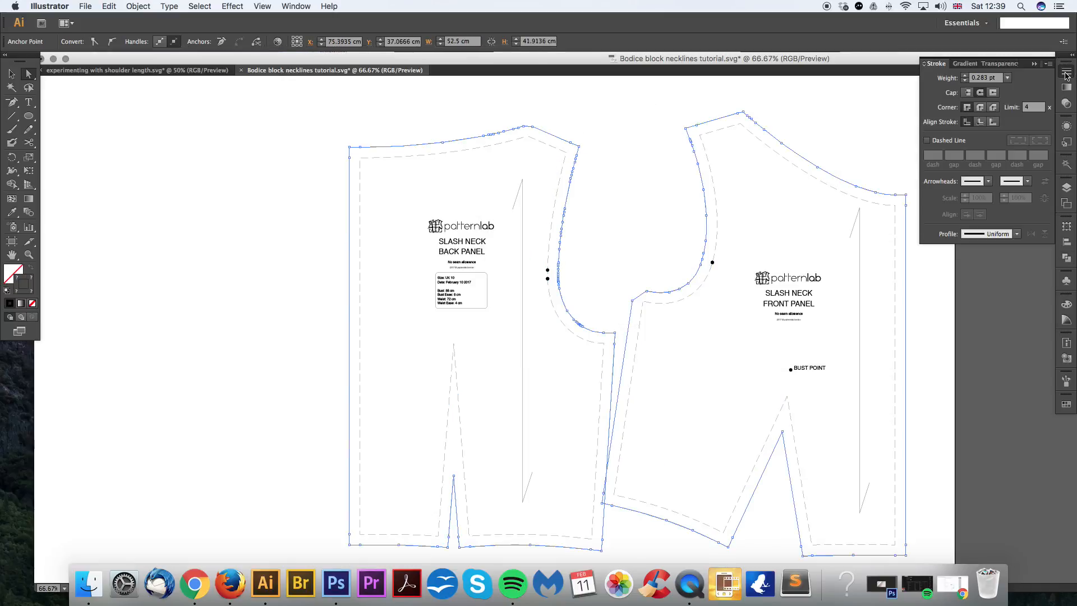
{"action": "left_click", "coordinate": [965, 76]}
{"action": "left_click", "coordinate": [965, 81]}
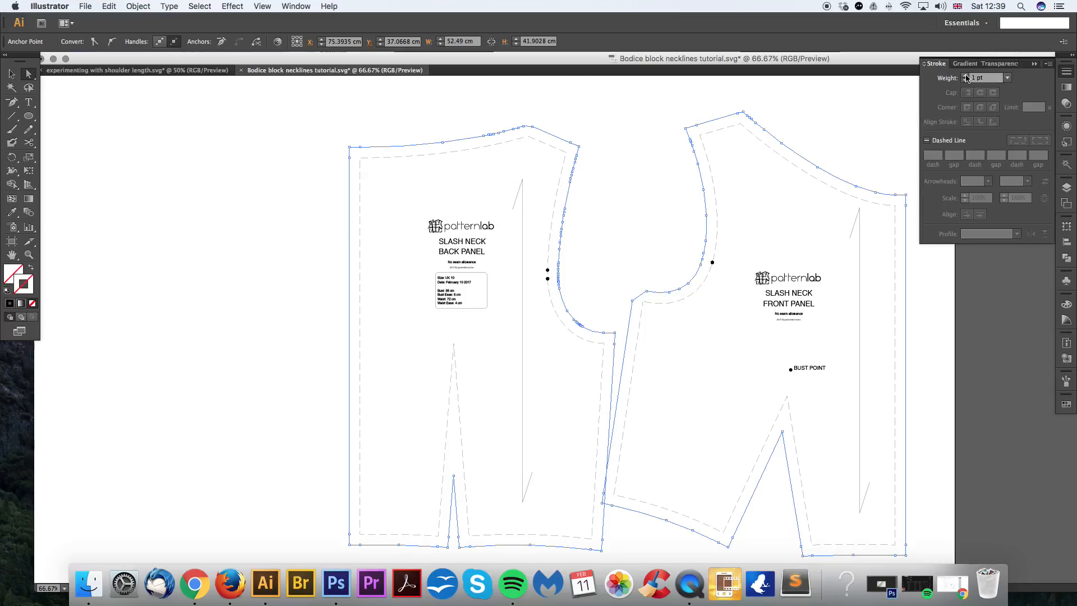
{"action": "left_click", "coordinate": [965, 76]}
{"action": "left_click", "coordinate": [965, 76]}
{"action": "left_click", "coordinate": [965, 76]}
{"action": "left_click", "coordinate": [965, 75]}
{"action": "left_click", "coordinate": [965, 76]}
{"action": "left_click", "coordinate": [993, 79]}
{"action": "left_click", "coordinate": [965, 81]}
{"action": "left_click", "coordinate": [965, 81]}
{"action": "left_click", "coordinate": [965, 81]}
{"action": "left_click", "coordinate": [965, 81]}
{"action": "left_click", "coordinate": [965, 81]}
{"action": "left_click", "coordinate": [839, 98]}
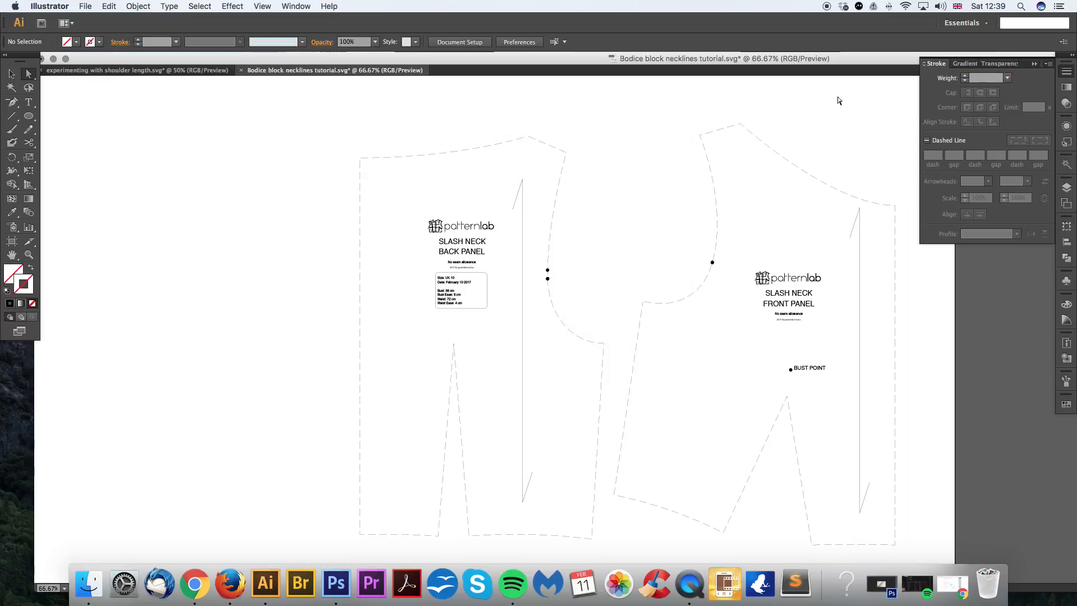
Step: Reselect the outer lines of both panels and undo the stroke weight changes made to them
{"action": "left_click", "coordinate": [791, 147]}
{"action": "left_click", "coordinate": [547, 134], "text": "shift"}
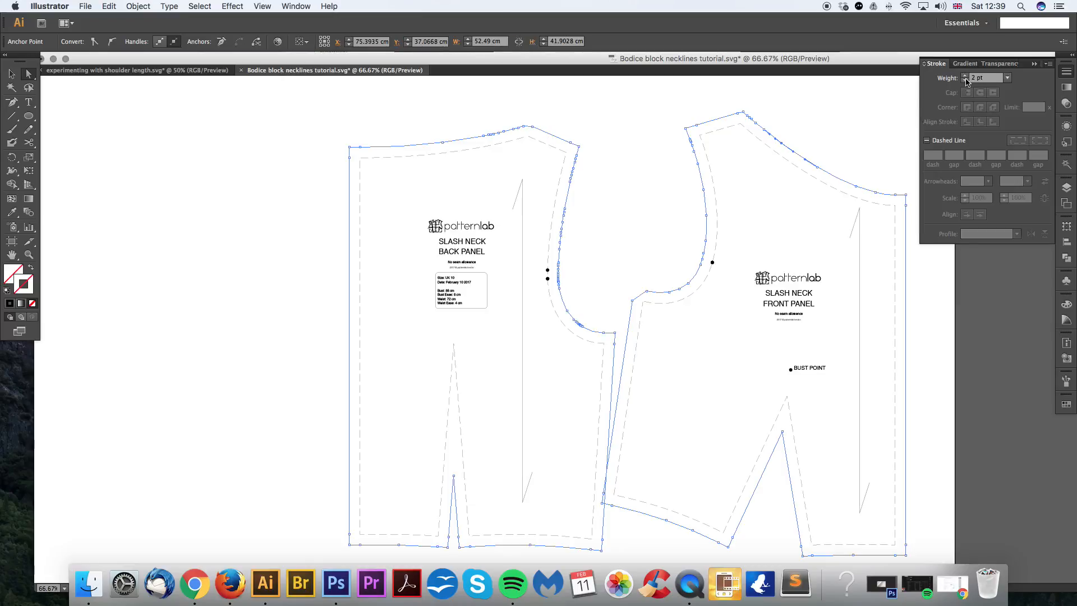
{"action": "key", "text": "Delete"}
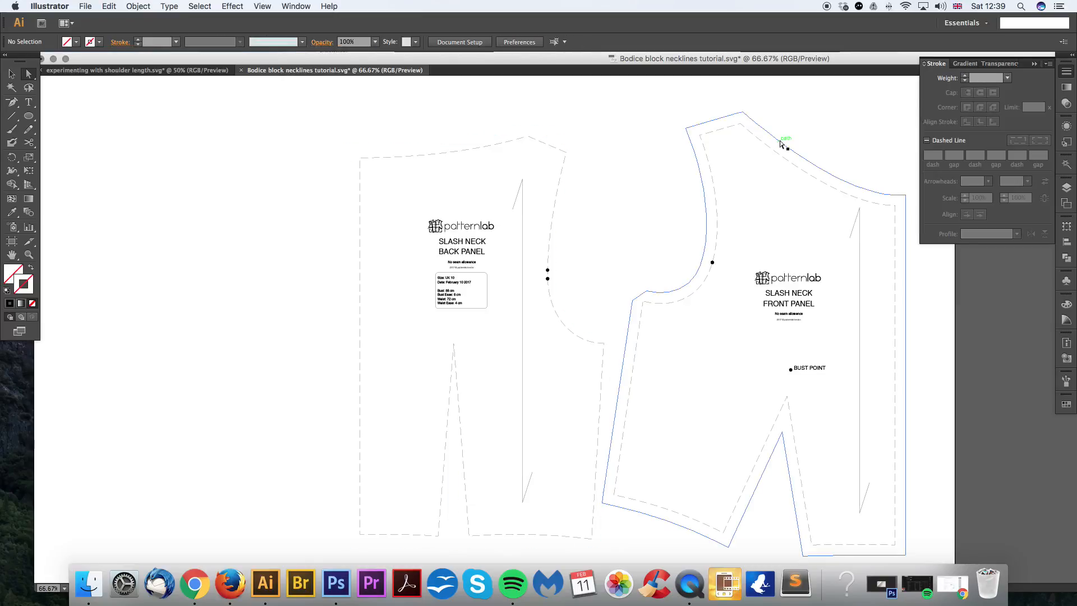
{"action": "left_click", "coordinate": [776, 136]}
{"action": "left_click", "coordinate": [545, 136], "text": "shift"}
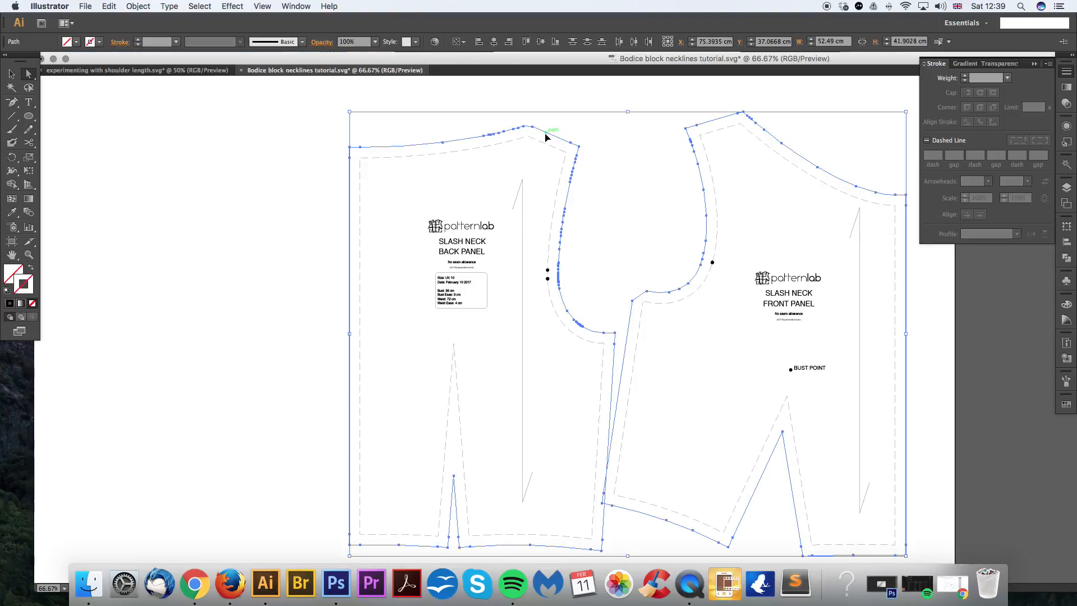
{"action": "key", "text": "super+z"}
{"action": "key", "text": "super+z"}
{"action": "left_click", "coordinate": [634, 162]}
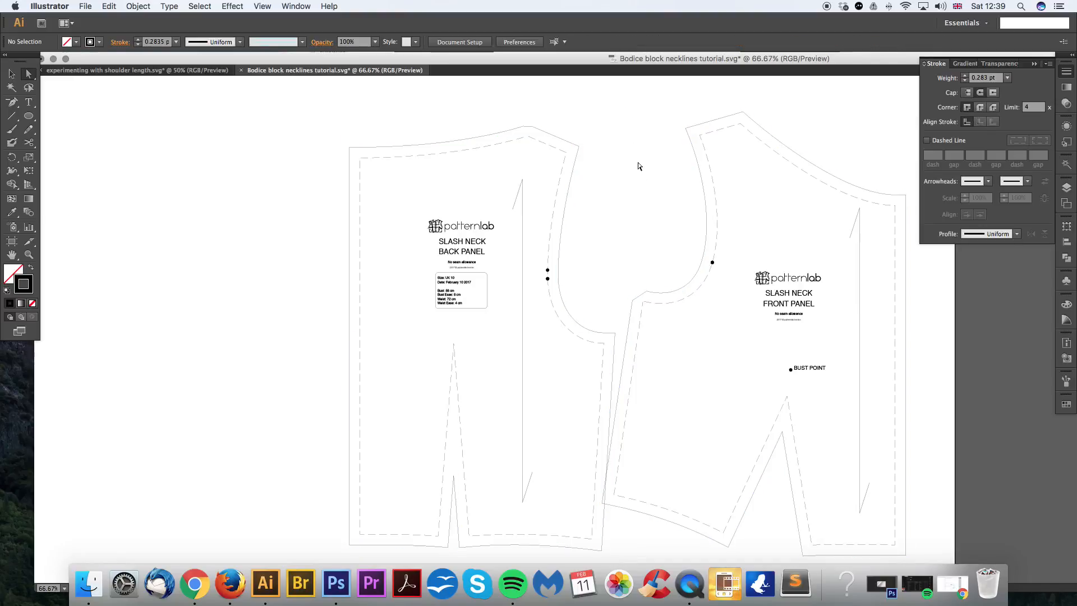
Step: Set the stroke weight of the outer cutting lines of both panels to 1 pt
{"action": "left_click", "coordinate": [747, 115]}
{"action": "left_click", "coordinate": [576, 145], "text": "shift"}
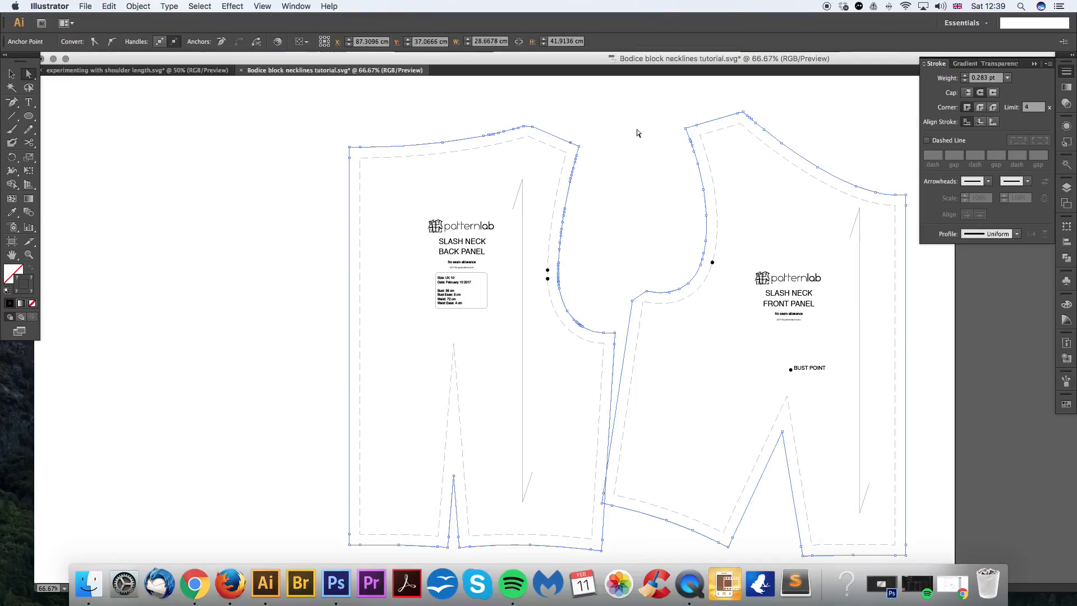
{"action": "left_click", "coordinate": [964, 79]}
{"action": "left_click", "coordinate": [841, 116]}
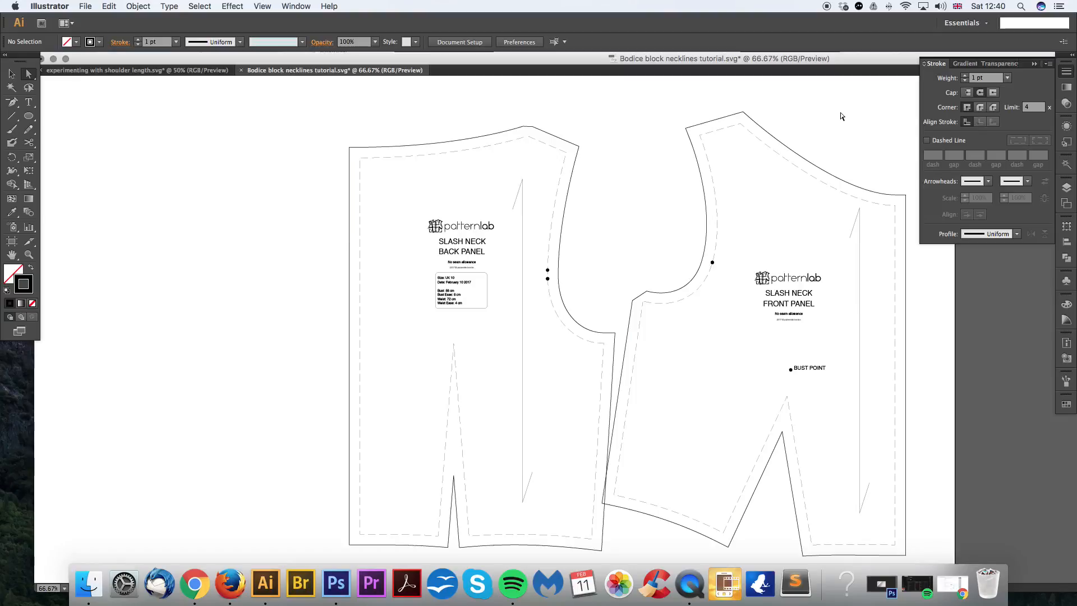
Step: Move the whole back panel to the left until its side seam clears the front panel, and deselect it
{"action": "left_click_drag", "start_coordinate": [619, 253], "coordinate": [610, 217]}
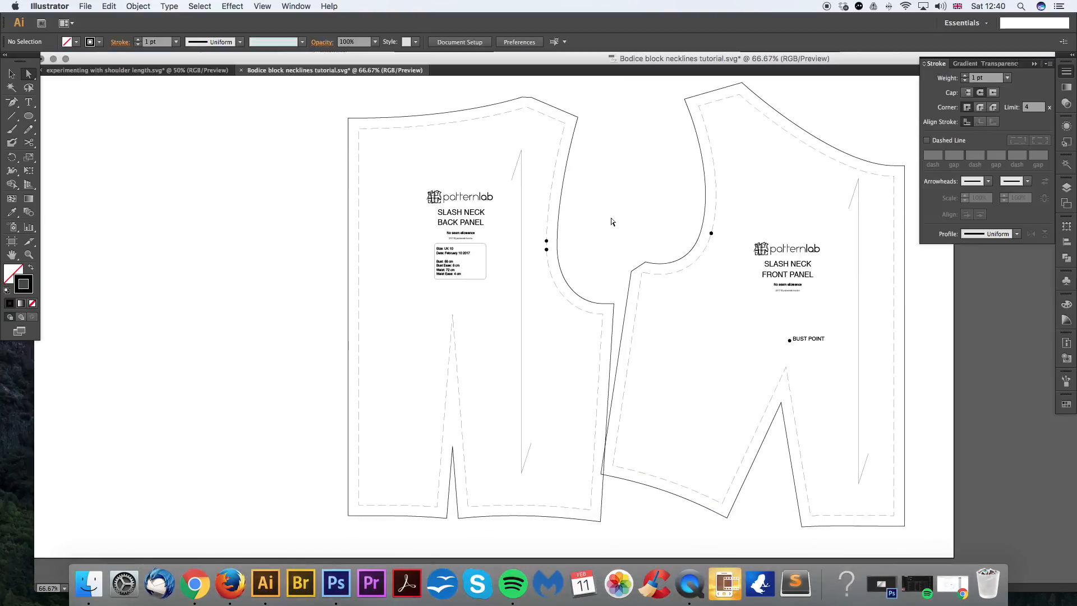
{"action": "key", "text": "v"}
{"action": "left_click_drag", "start_coordinate": [327, 100], "coordinate": [597, 486]}
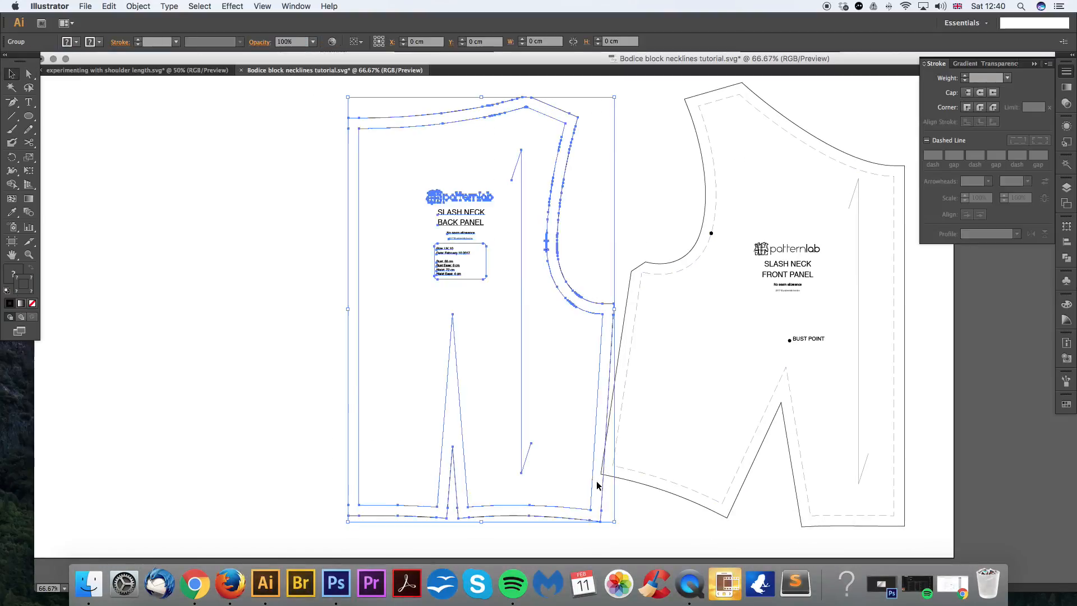
{"action": "key", "text": "shift+Left"}
{"action": "key", "text": "shift+Left"}
{"action": "key", "text": "shift+Left"}
{"action": "key", "text": "shift+Left"}
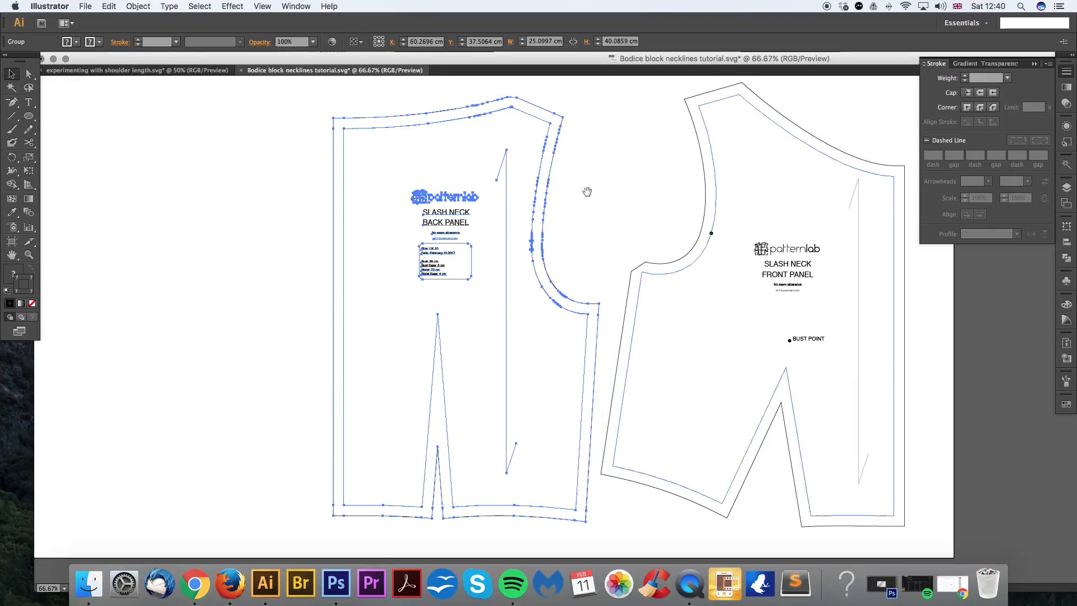
{"action": "left_click_drag", "start_coordinate": [587, 191], "coordinate": [589, 215]}
{"action": "left_click", "coordinate": [1035, 63]}
{"action": "left_click", "coordinate": [596, 125]}
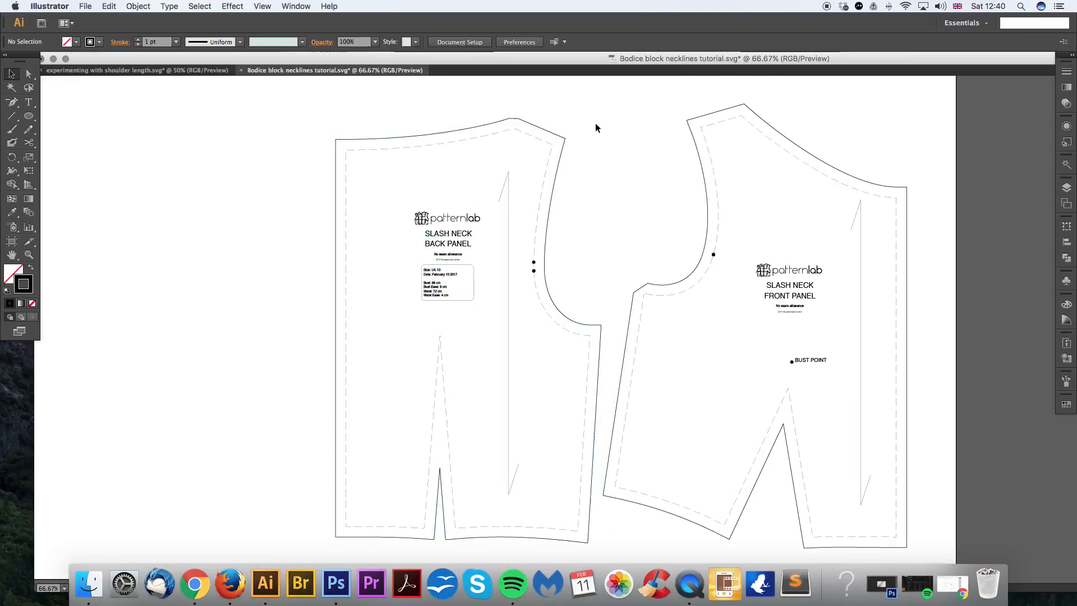
Step: Move the two anchor points of the back panel's blunt outer neck corner so the shoulder line and neckline extend and cross
{"action": "key", "text": "a"}
{"action": "left_click_drag", "start_coordinate": [549, 111], "coordinate": [611, 156]}
{"action": "key", "text": "super+equal"}
{"action": "key", "text": "super+equal"}
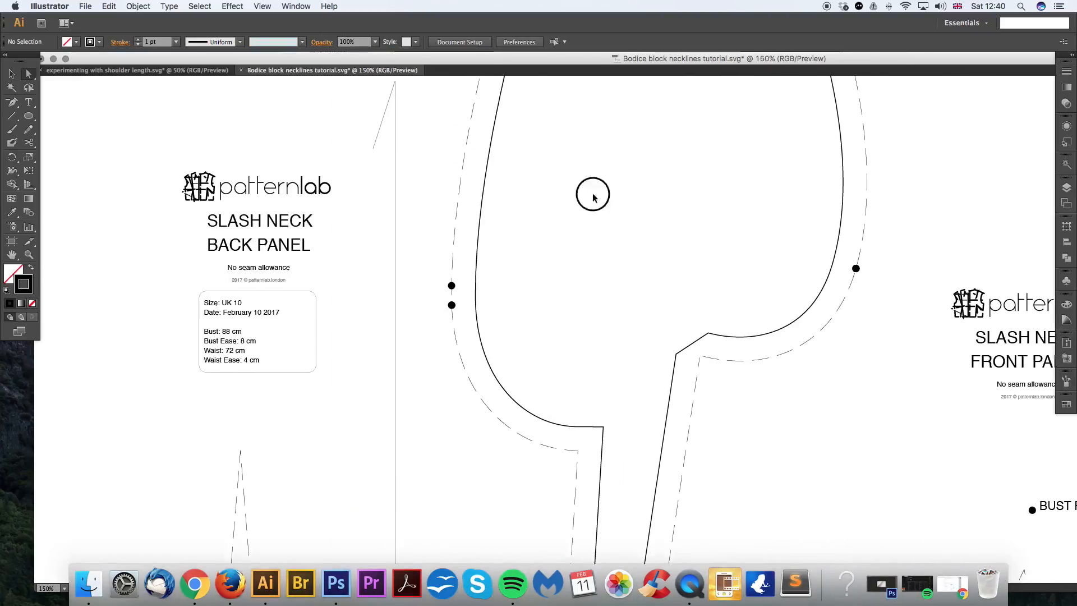
{"action": "left_click_drag", "start_coordinate": [594, 196], "coordinate": [781, 425]}
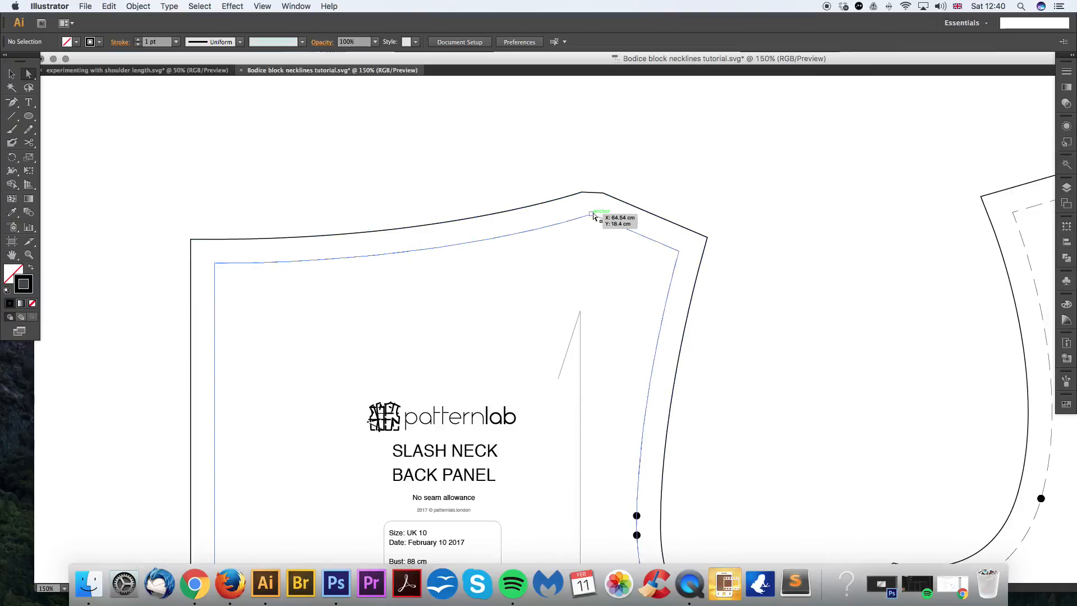
{"action": "left_click_drag", "start_coordinate": [610, 199], "coordinate": [503, 150]}
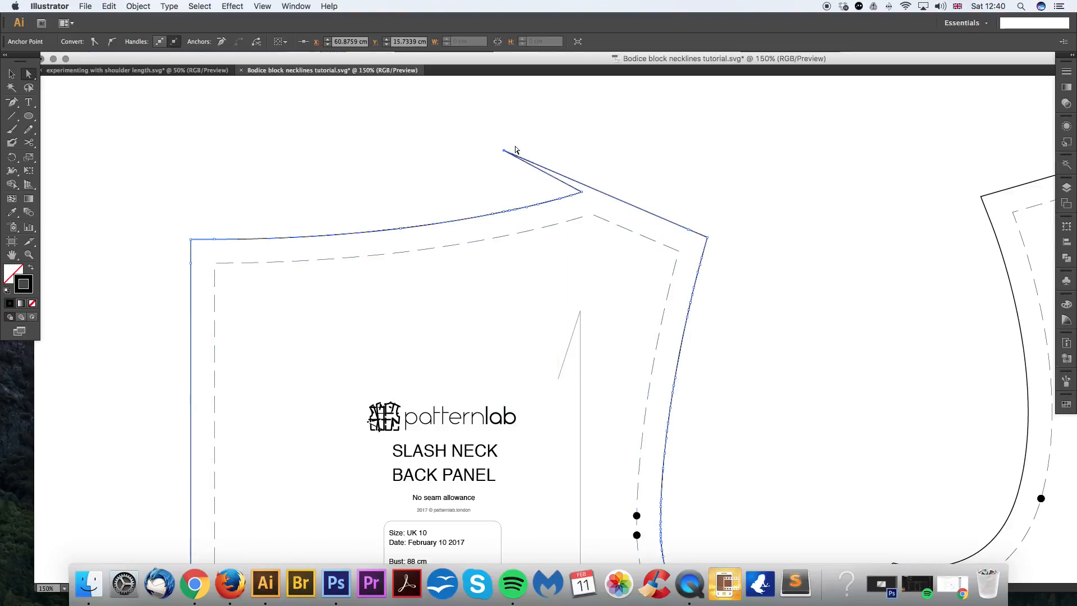
{"action": "key", "text": "super+z"}
{"action": "left_click", "coordinate": [560, 156]}
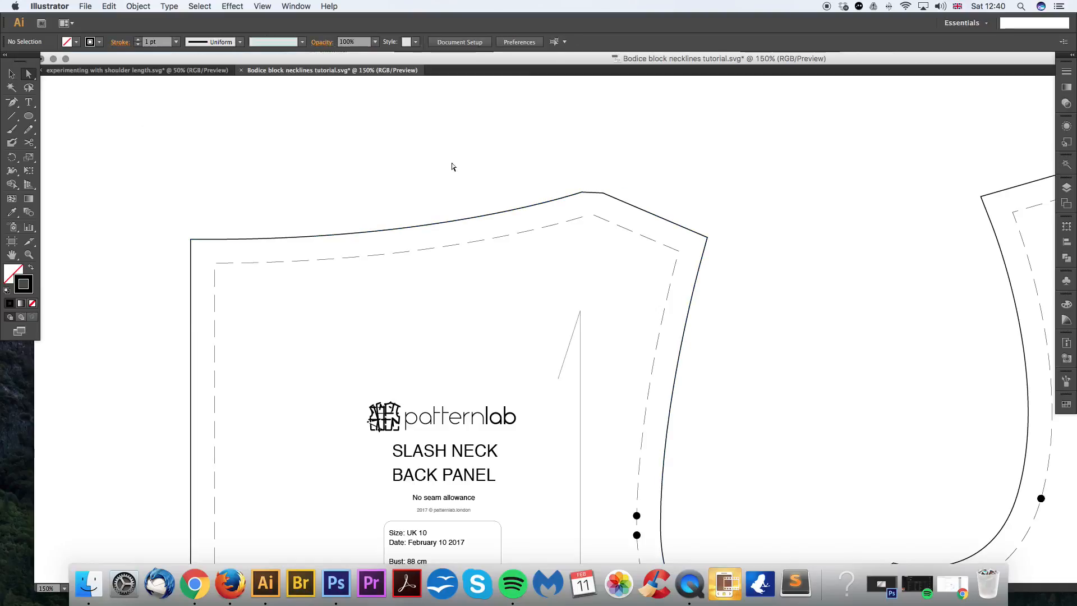
{"action": "left_click_drag", "start_coordinate": [603, 193], "coordinate": [512, 158]}
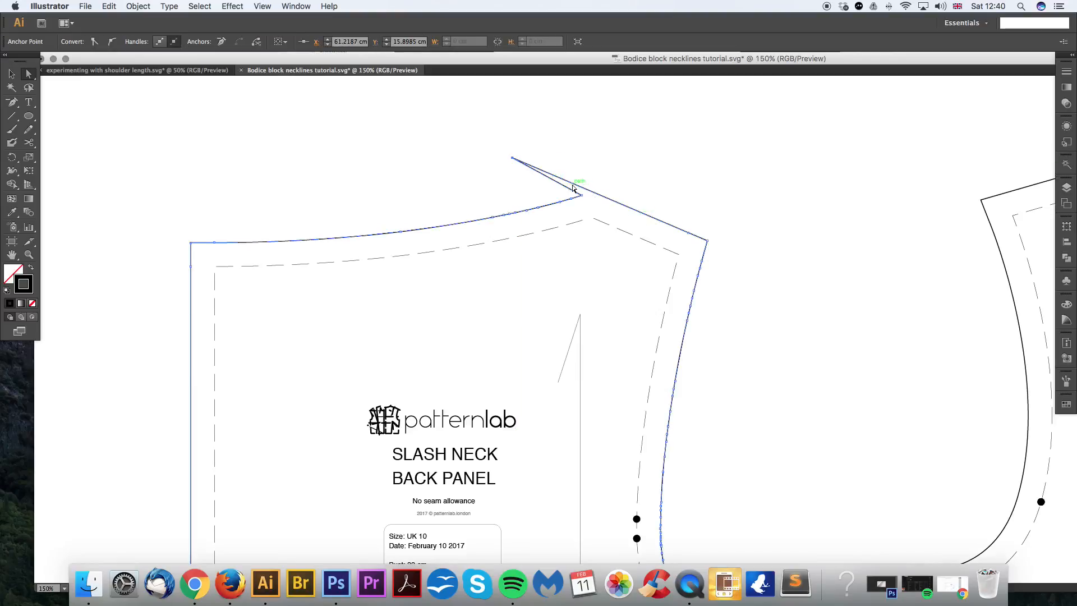
{"action": "key", "text": "super+z"}
{"action": "mouse_move", "coordinate": [601, 197]}
{"action": "left_mouse_down"}
{"action": "mouse_move", "coordinate": [599, 180]}
{"action": "mouse_move", "coordinate": [604, 198]}
{"action": "mouse_move", "coordinate": [541, 170]}
{"action": "mouse_move", "coordinate": [586, 195]}
{"action": "mouse_move", "coordinate": [607, 190]}
{"action": "left_mouse_up"}
{"action": "key", "text": "super+z"}
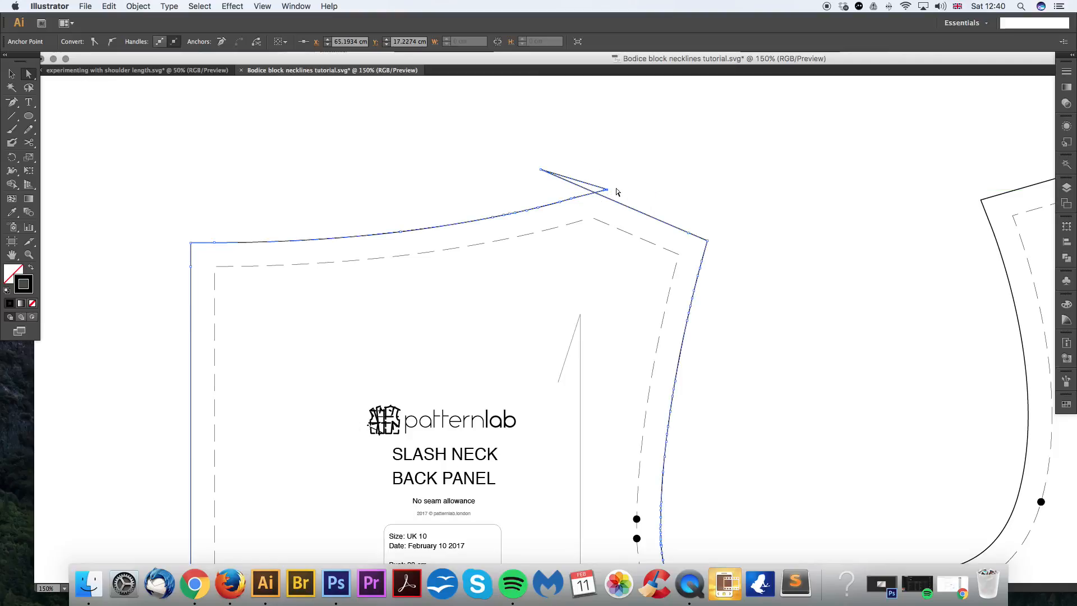
Step: Unite the back panel's outer cutting line with Pathfinder to separate the crossed ends at the neck corner
{"action": "key", "text": "super+minus"}
{"action": "key", "text": "super+minus"}
{"action": "mouse_move", "coordinate": [610, 235]}
{"action": "left_mouse_down"}
{"action": "mouse_move", "coordinate": [547, 215]}
{"action": "mouse_move", "coordinate": [619, 216]}
{"action": "left_mouse_up"}
{"action": "key", "text": "super+minus"}
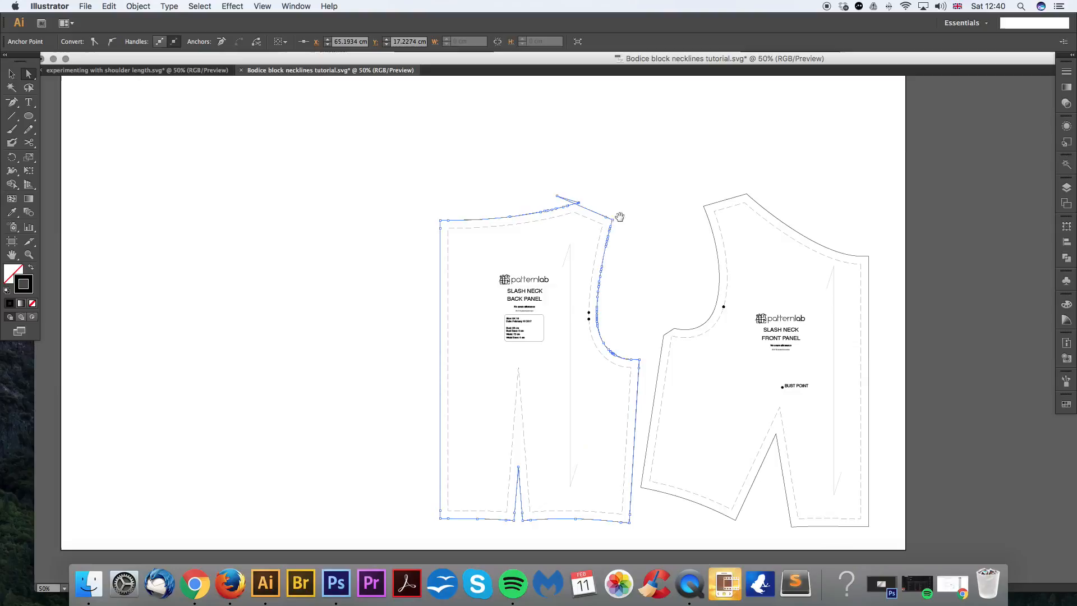
{"action": "left_click", "coordinate": [1066, 257]}
{"action": "left_click", "coordinate": [929, 245]}
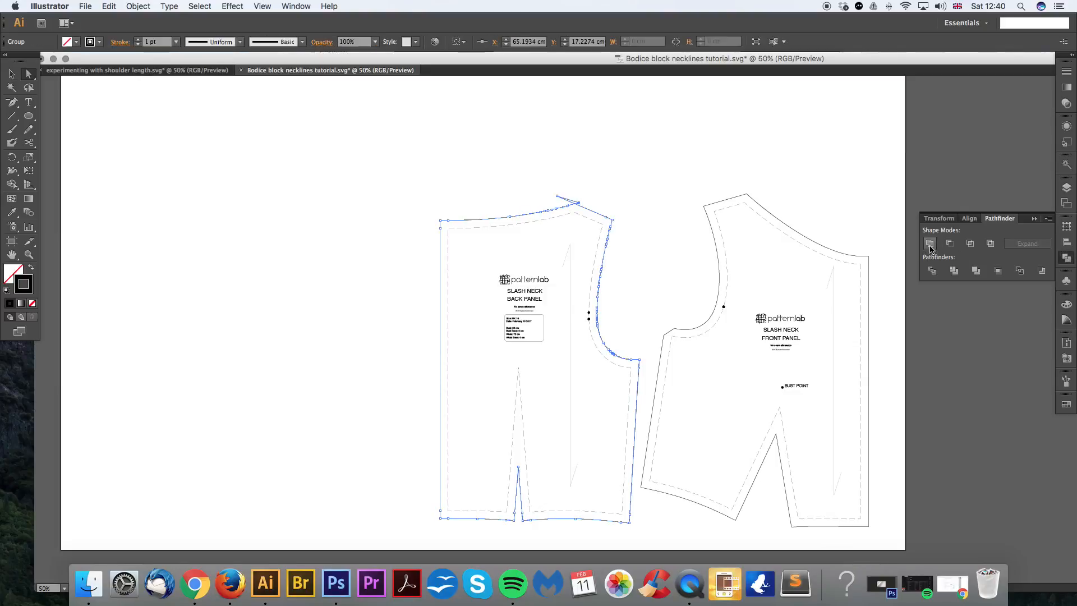
{"action": "left_click", "coordinate": [592, 196]}
{"action": "left_click", "coordinate": [569, 199]}
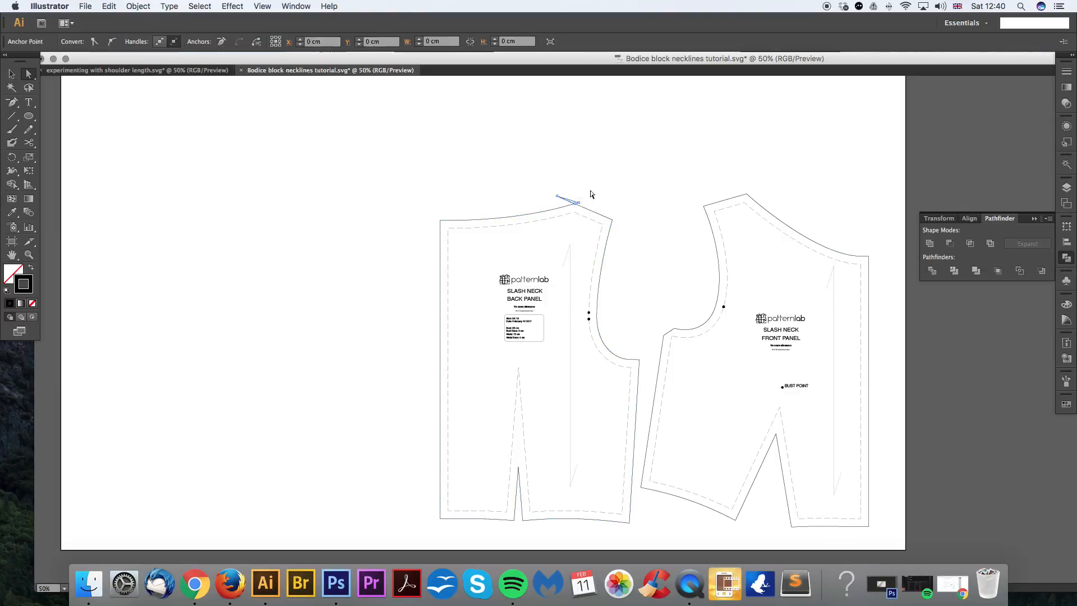
{"action": "key", "text": "Delete"}
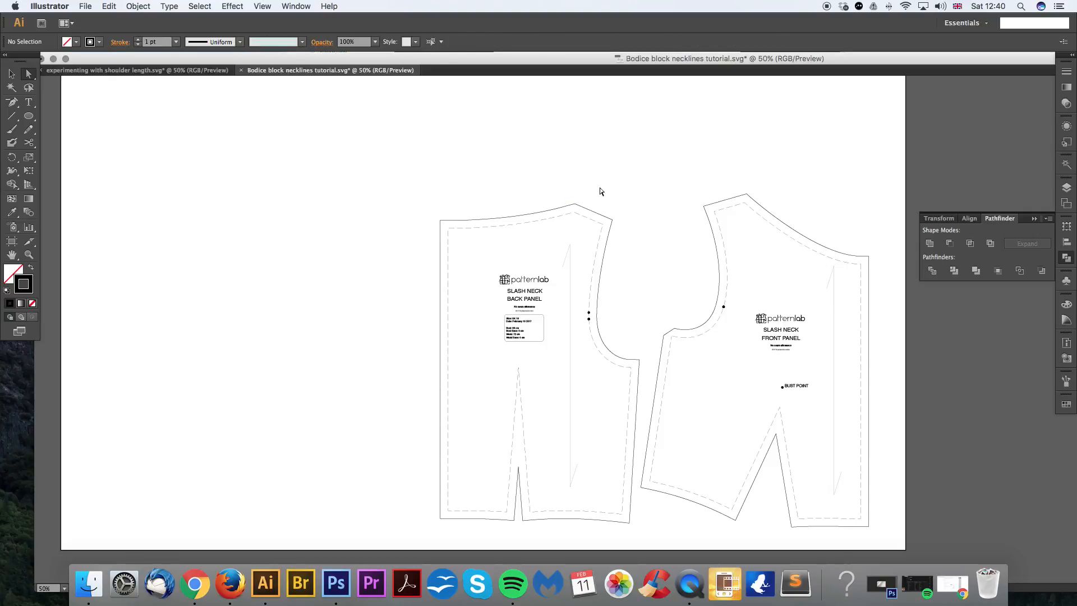
{"action": "key", "text": "super+z"}
{"action": "key", "text": "super+z"}
{"action": "left_click", "coordinate": [610, 175]}
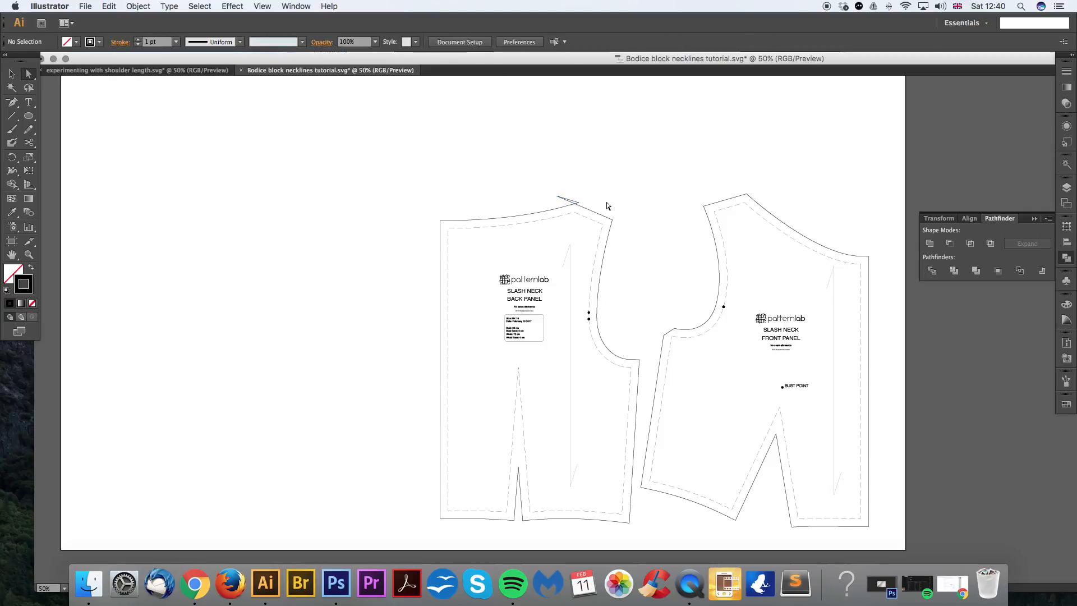
Step: Delete the leftover crossed piece that sticks out at the back panel's outer neck corner
{"action": "left_click", "coordinate": [569, 203]}
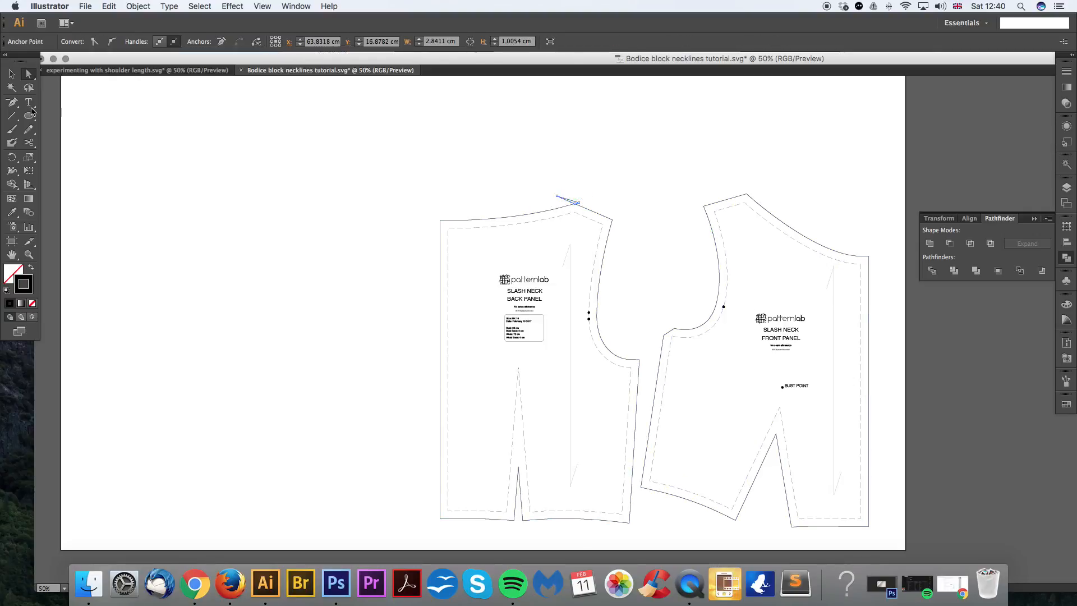
{"action": "key", "text": "Delete"}
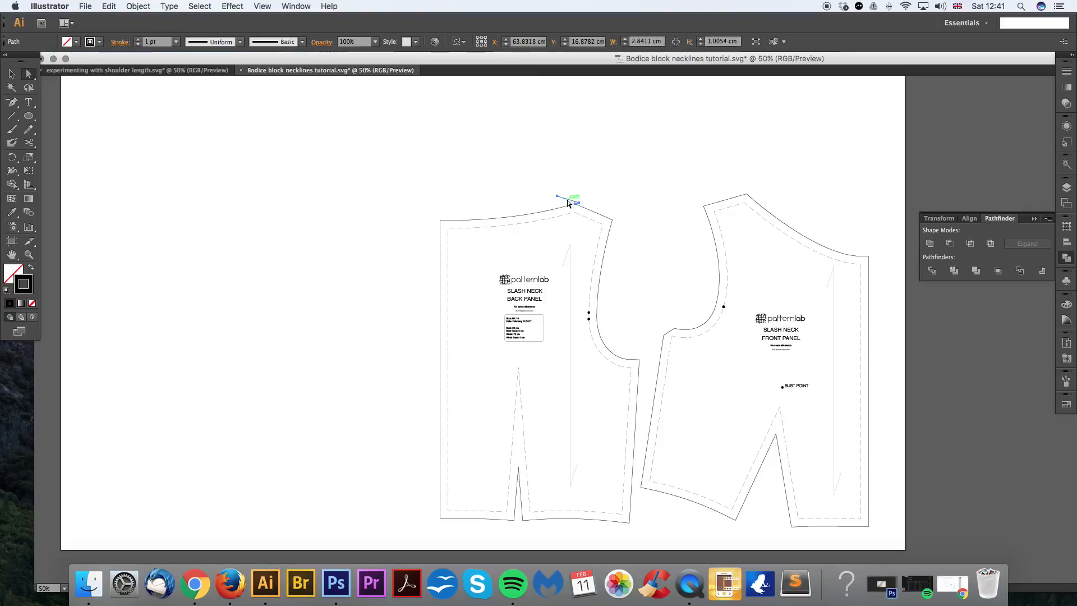
Step: Sharpen the blunt underarm corner of the front panel's outer cutting line so the armhole and side seam meet in a single point
{"action": "left_click_drag", "start_coordinate": [622, 208], "coordinate": [600, 187]}
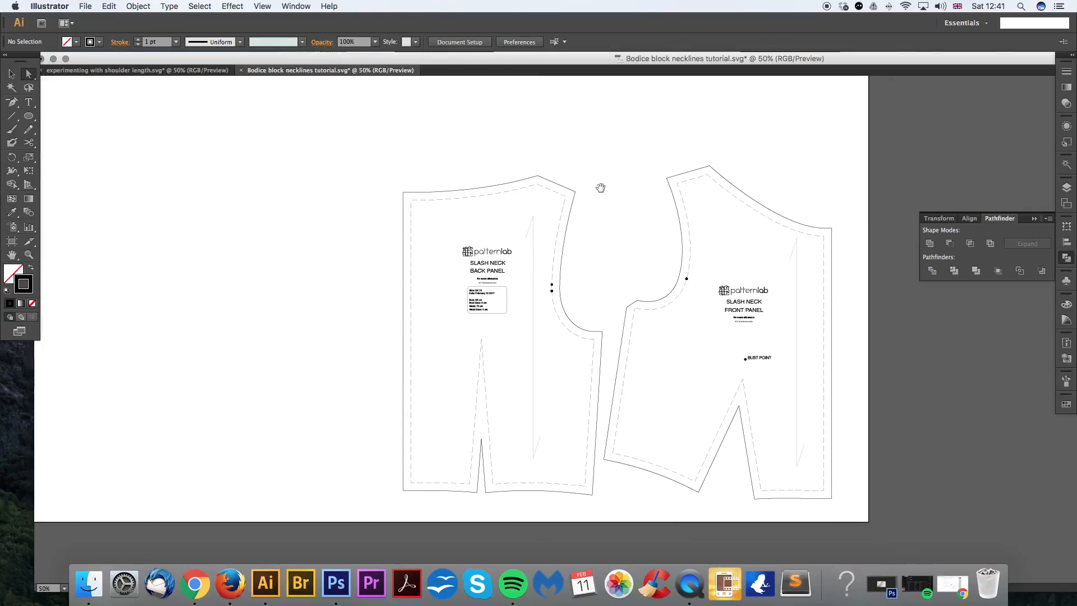
{"action": "key", "text": "super+1"}
{"action": "left_click_drag", "start_coordinate": [537, 287], "coordinate": [539, 269]}
{"action": "left_click", "coordinate": [572, 194]}
{"action": "key", "text": "super+minus"}
{"action": "key", "text": "super+minus"}
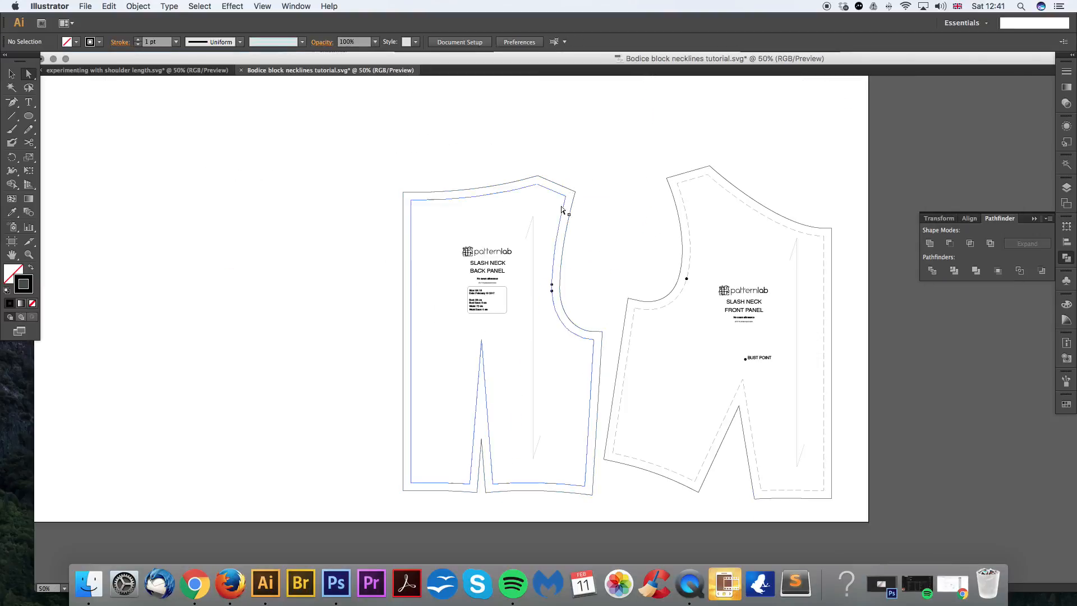
Step: Select both complete panels, move them together a little to the left on the artboard, and deselect them
{"action": "key", "text": "v"}
{"action": "left_click_drag", "start_coordinate": [365, 124], "coordinate": [843, 501]}
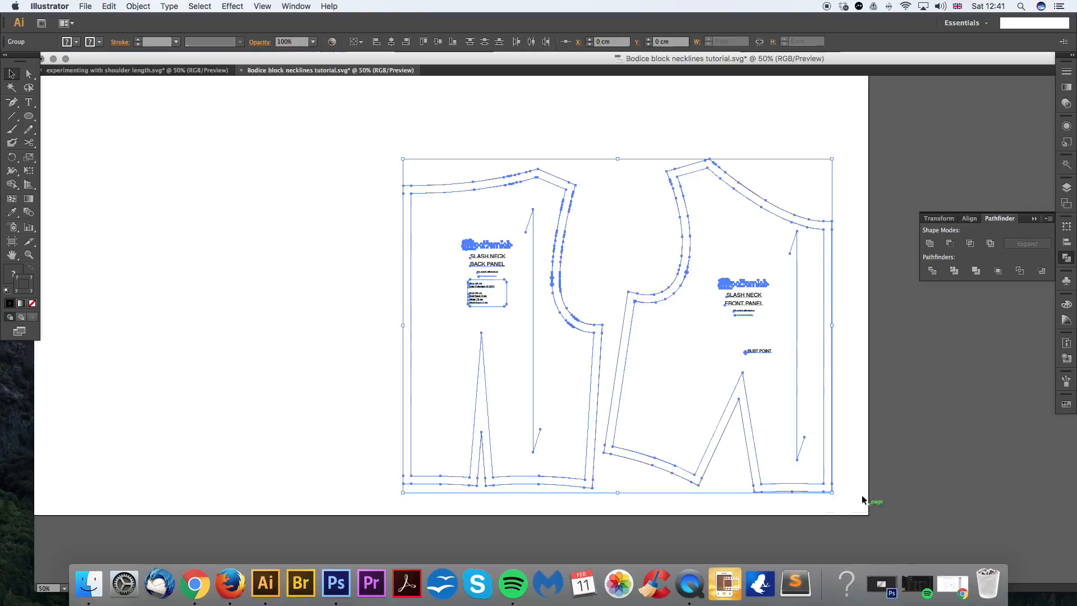
{"action": "left_click_drag", "start_coordinate": [831, 459], "coordinate": [790, 457]}
{"action": "left_click", "coordinate": [836, 395]}
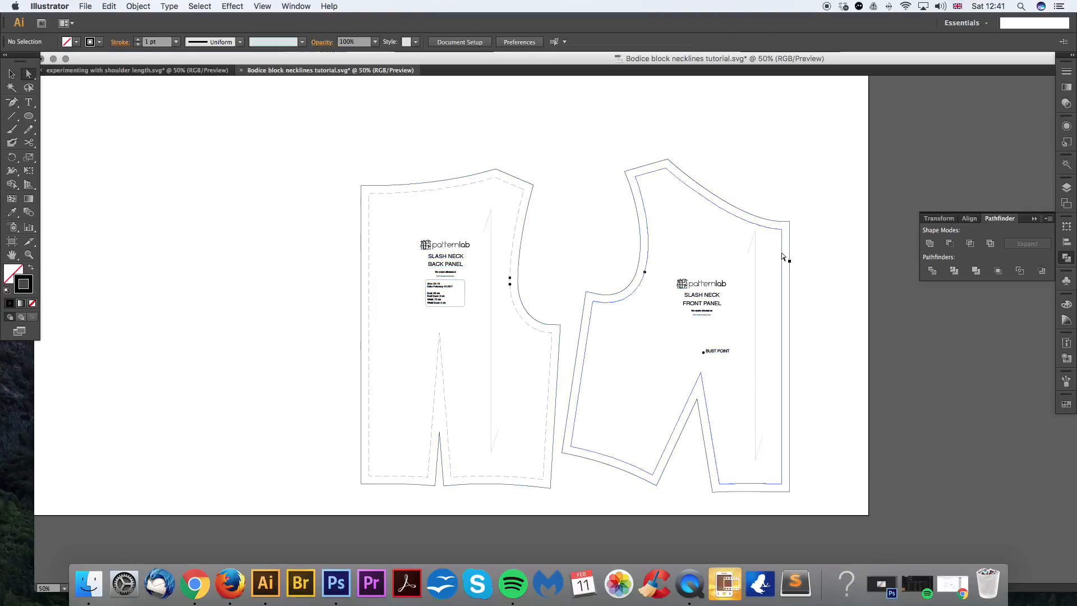
Step: Examine the front panel's stitching line and look over both finished panels as a whole on the artboard
{"action": "key", "text": "a"}
{"action": "left_click", "coordinate": [685, 189]}
{"action": "left_click", "coordinate": [734, 167]}
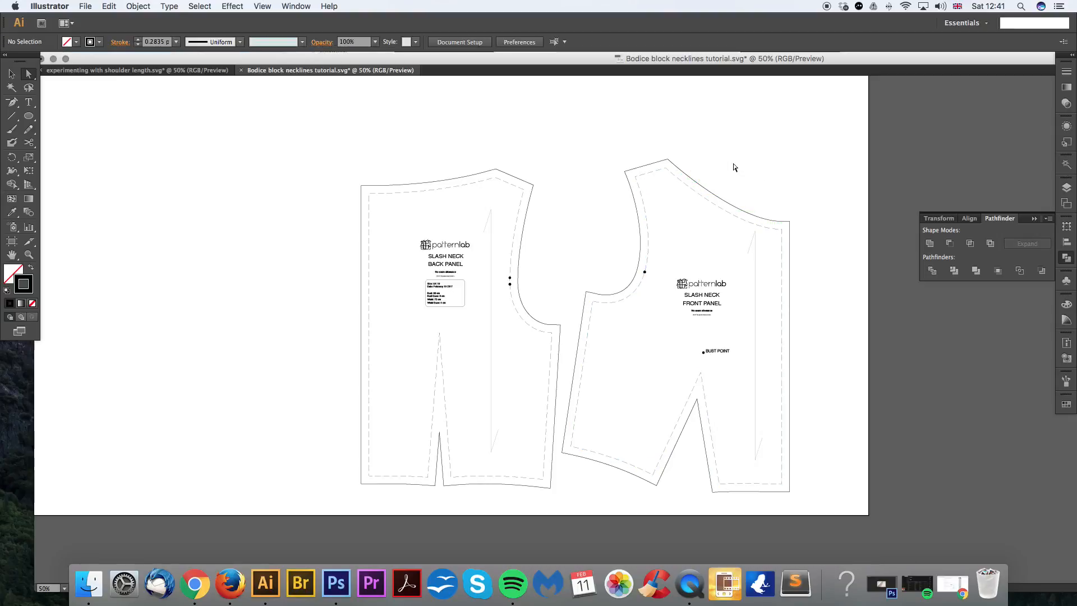
{"action": "key", "text": "super+minus"}
{"action": "left_click_drag", "start_coordinate": [577, 196], "coordinate": [592, 207]}
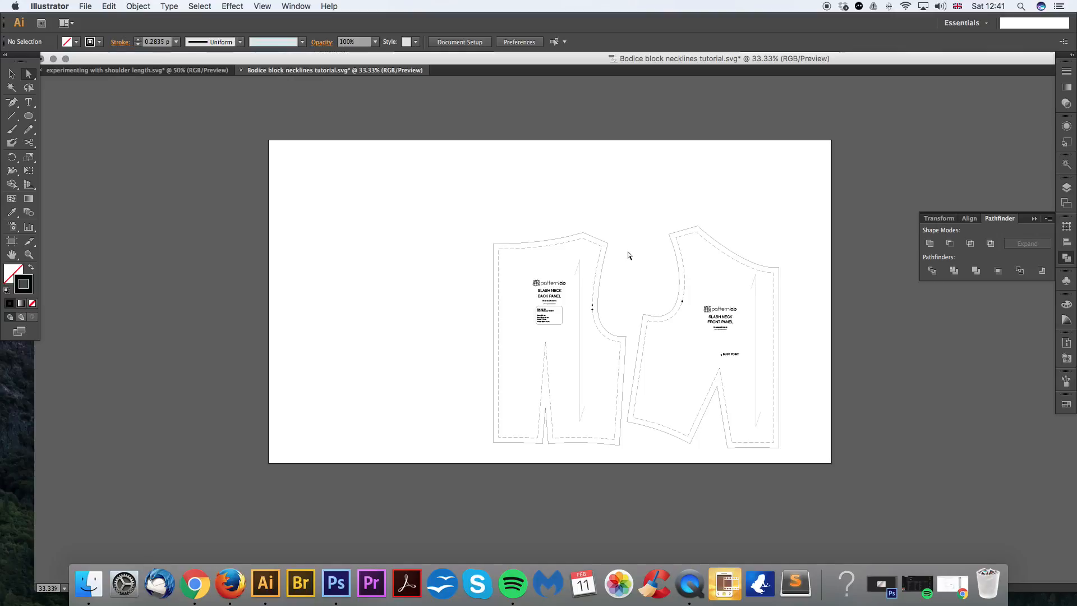
{"action": "key", "text": "super+plus"}
{"action": "left_click_drag", "start_coordinate": [628, 252], "coordinate": [617, 261]}
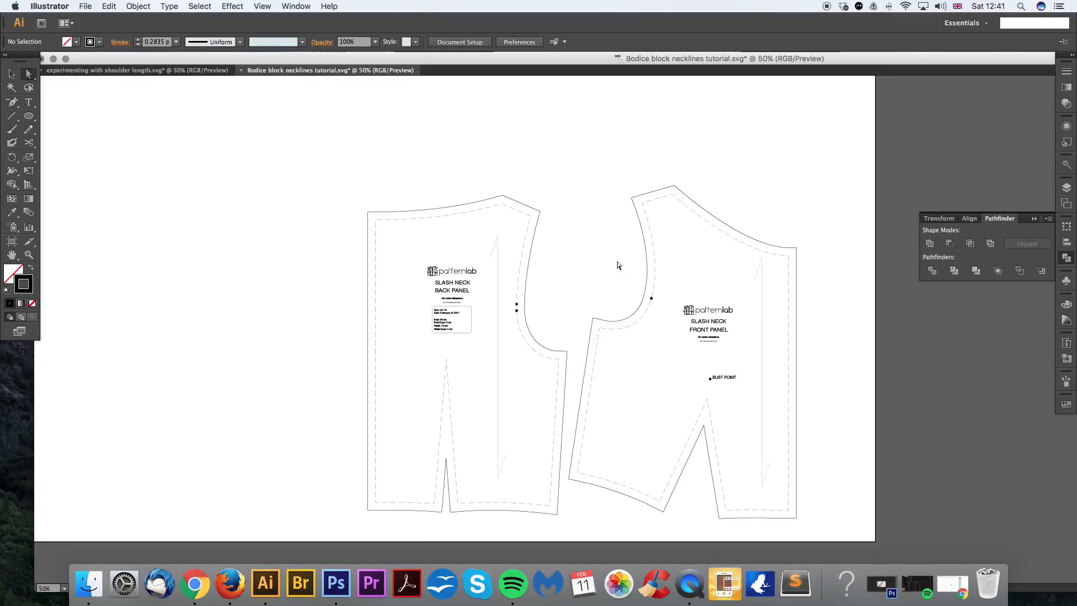